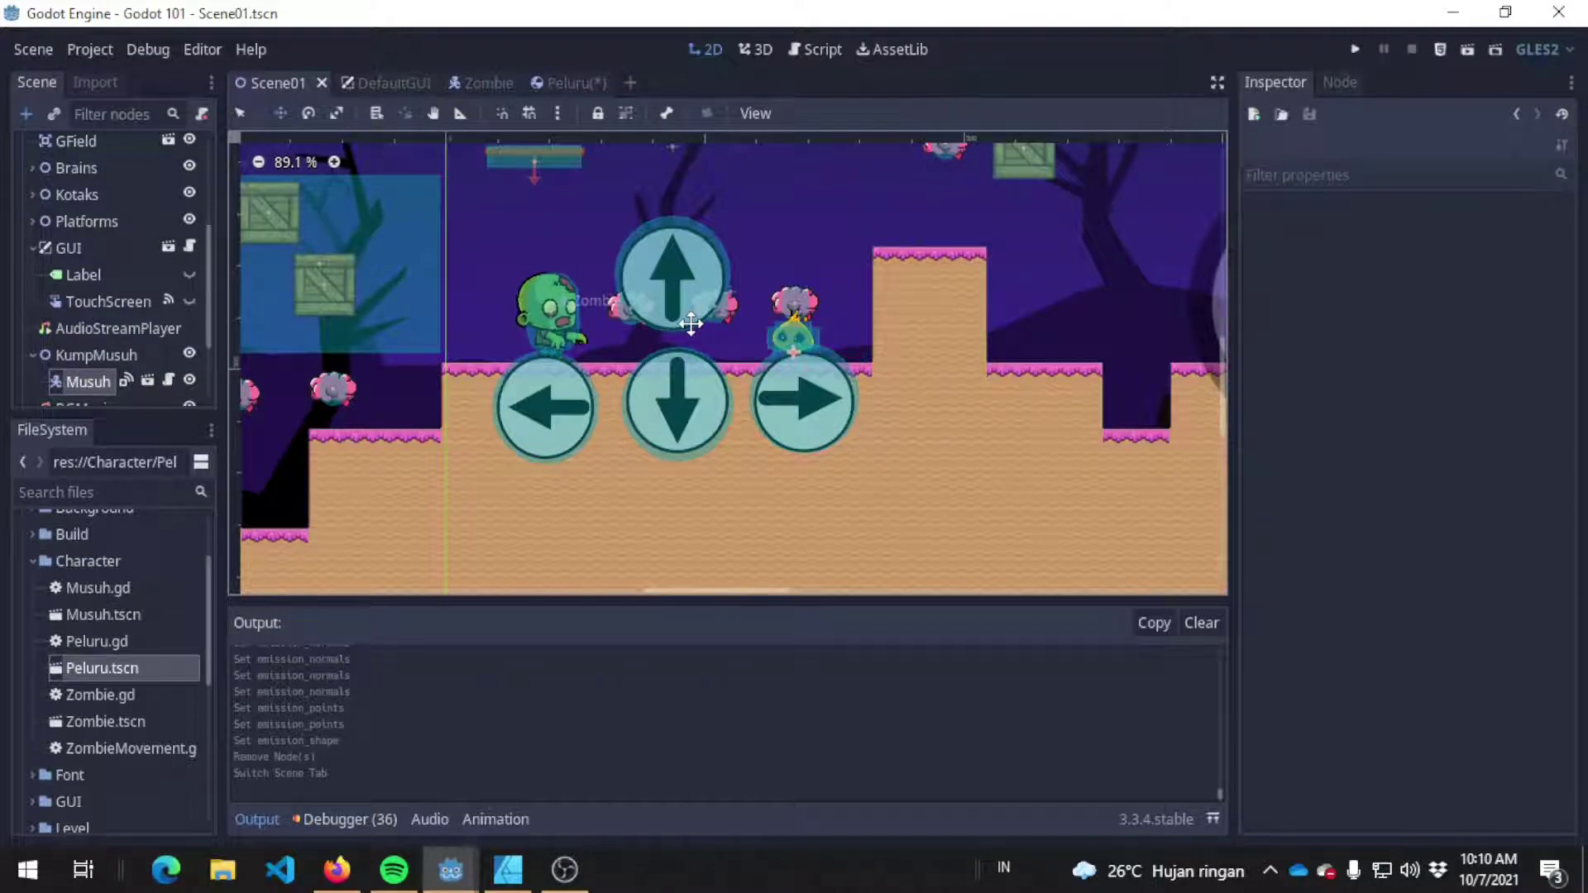
Step: Compare the descriptions of the CPUParticles2D and Particles2D node types in the node creation dialog, then leave without creating a node
{"action": "key", "text": "ctrl+a"}
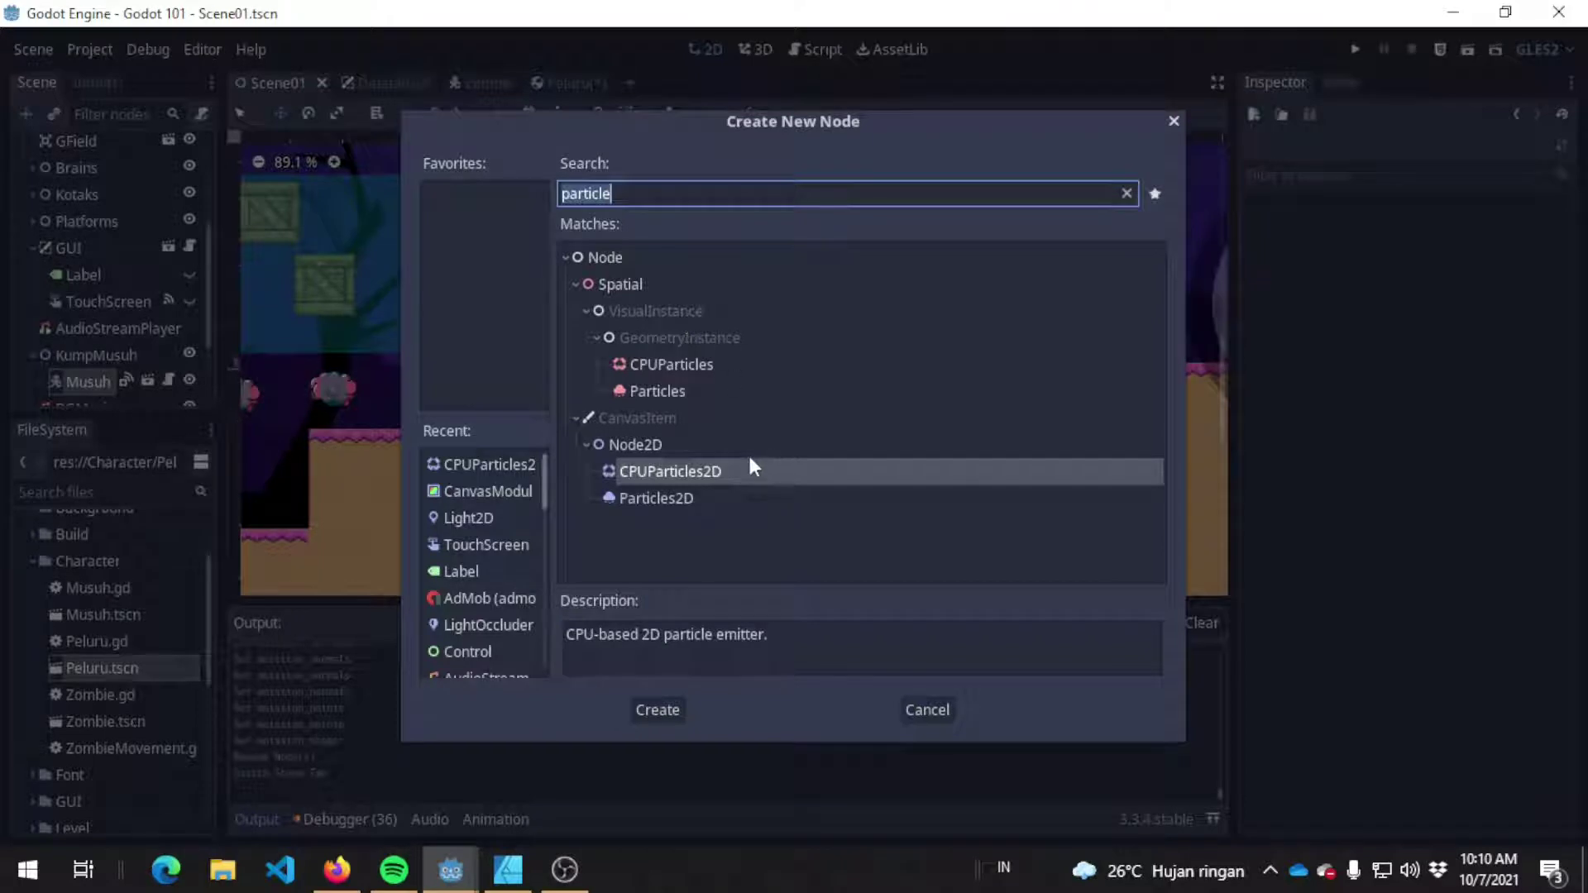
{"action": "left_click", "coordinate": [716, 497]}
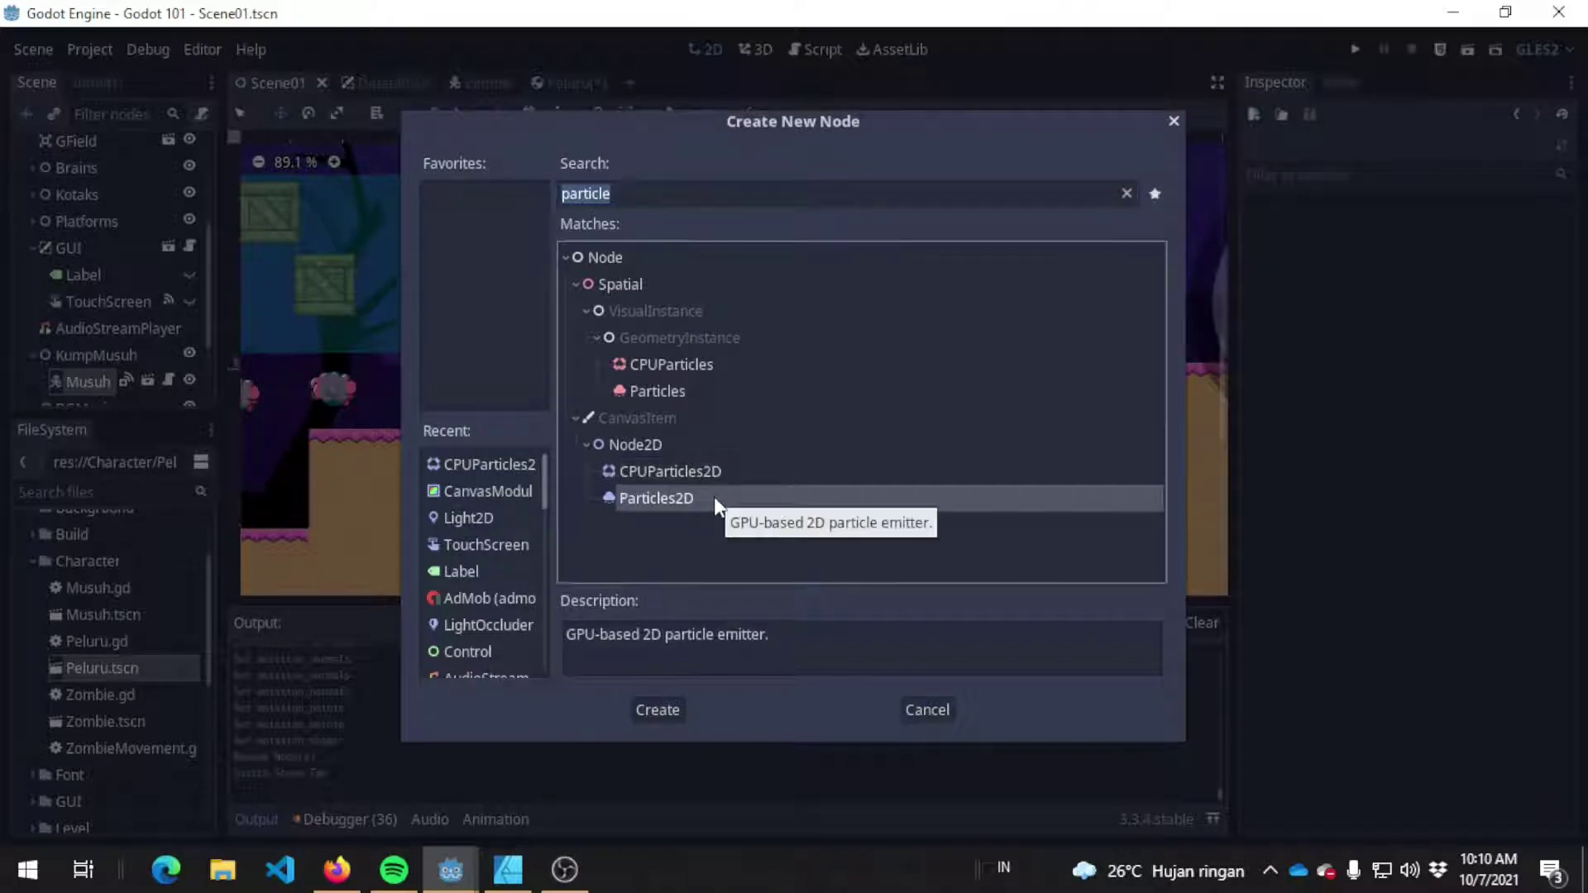
{"action": "left_click", "coordinate": [769, 471]}
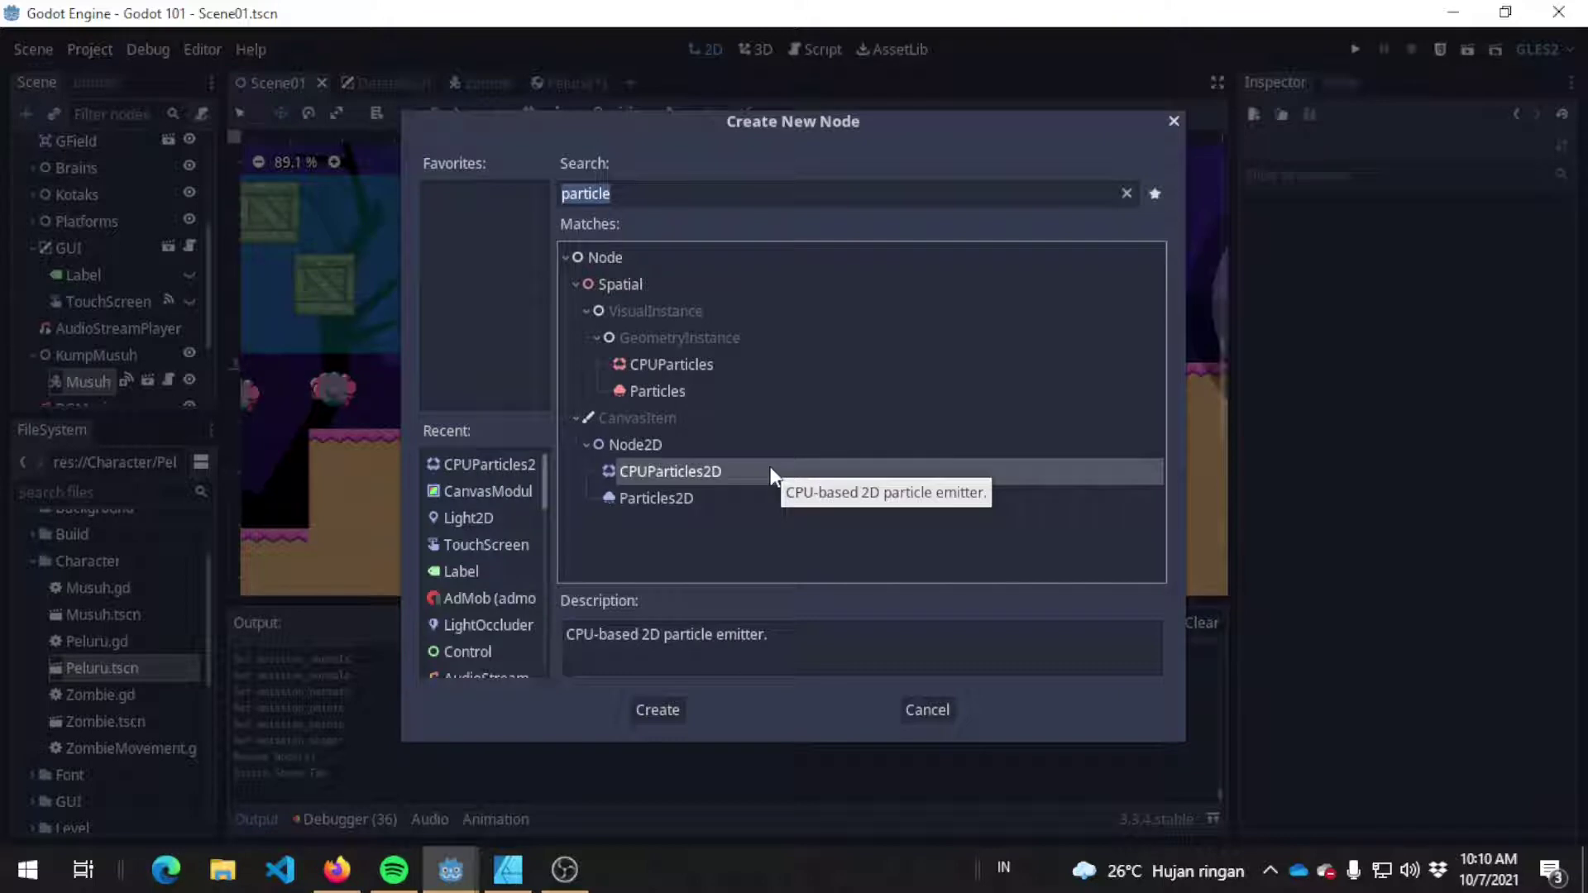
{"action": "left_click", "coordinate": [731, 498]}
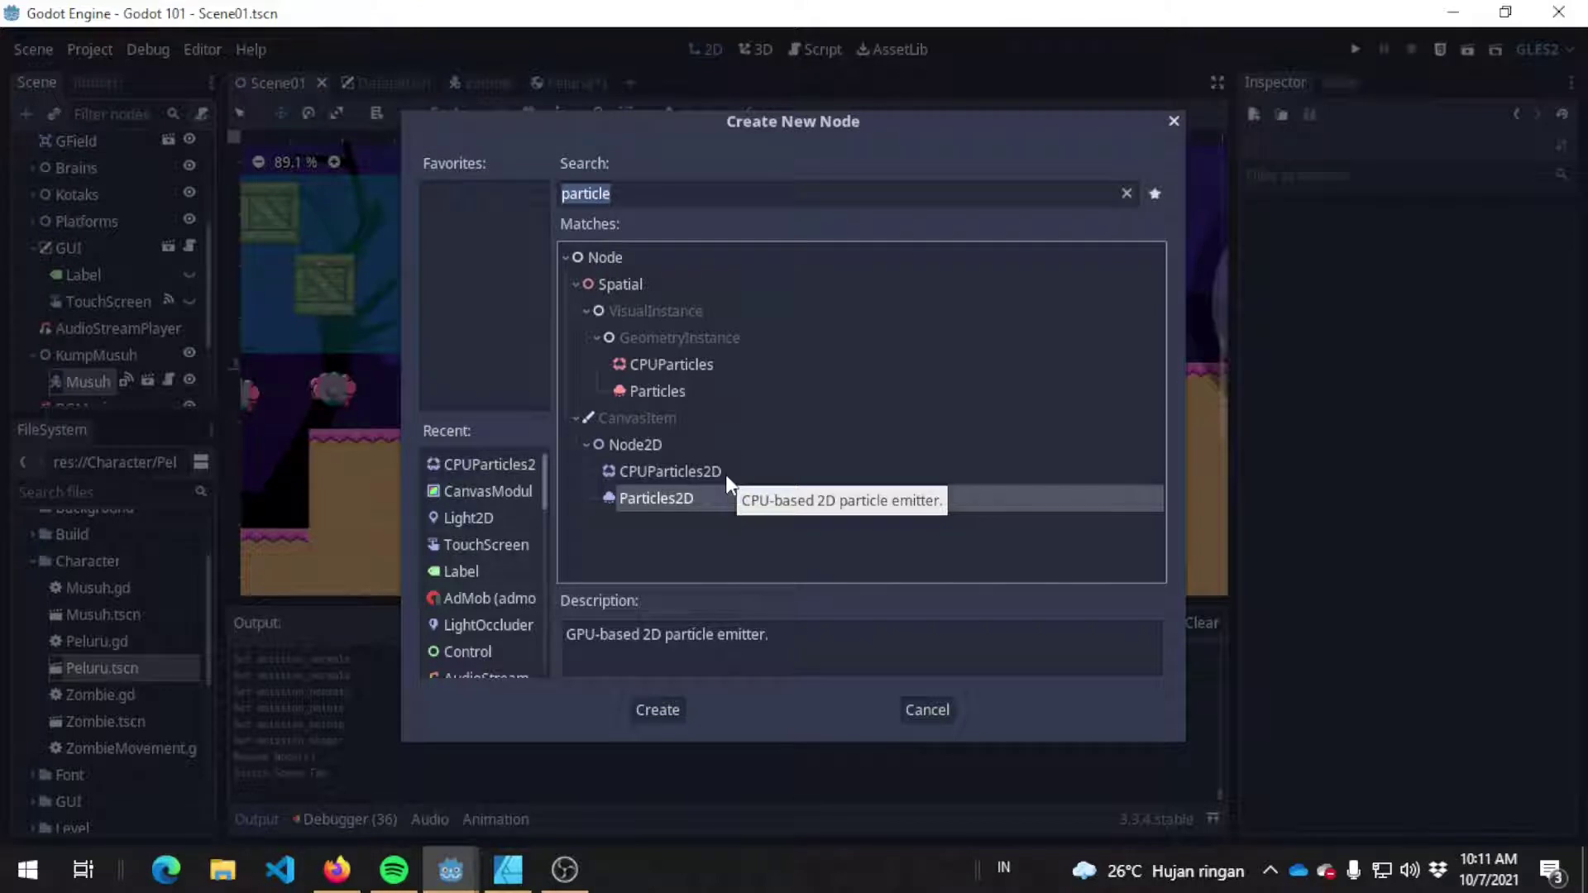
{"action": "left_click", "coordinate": [726, 475]}
{"action": "left_click", "coordinate": [728, 496]}
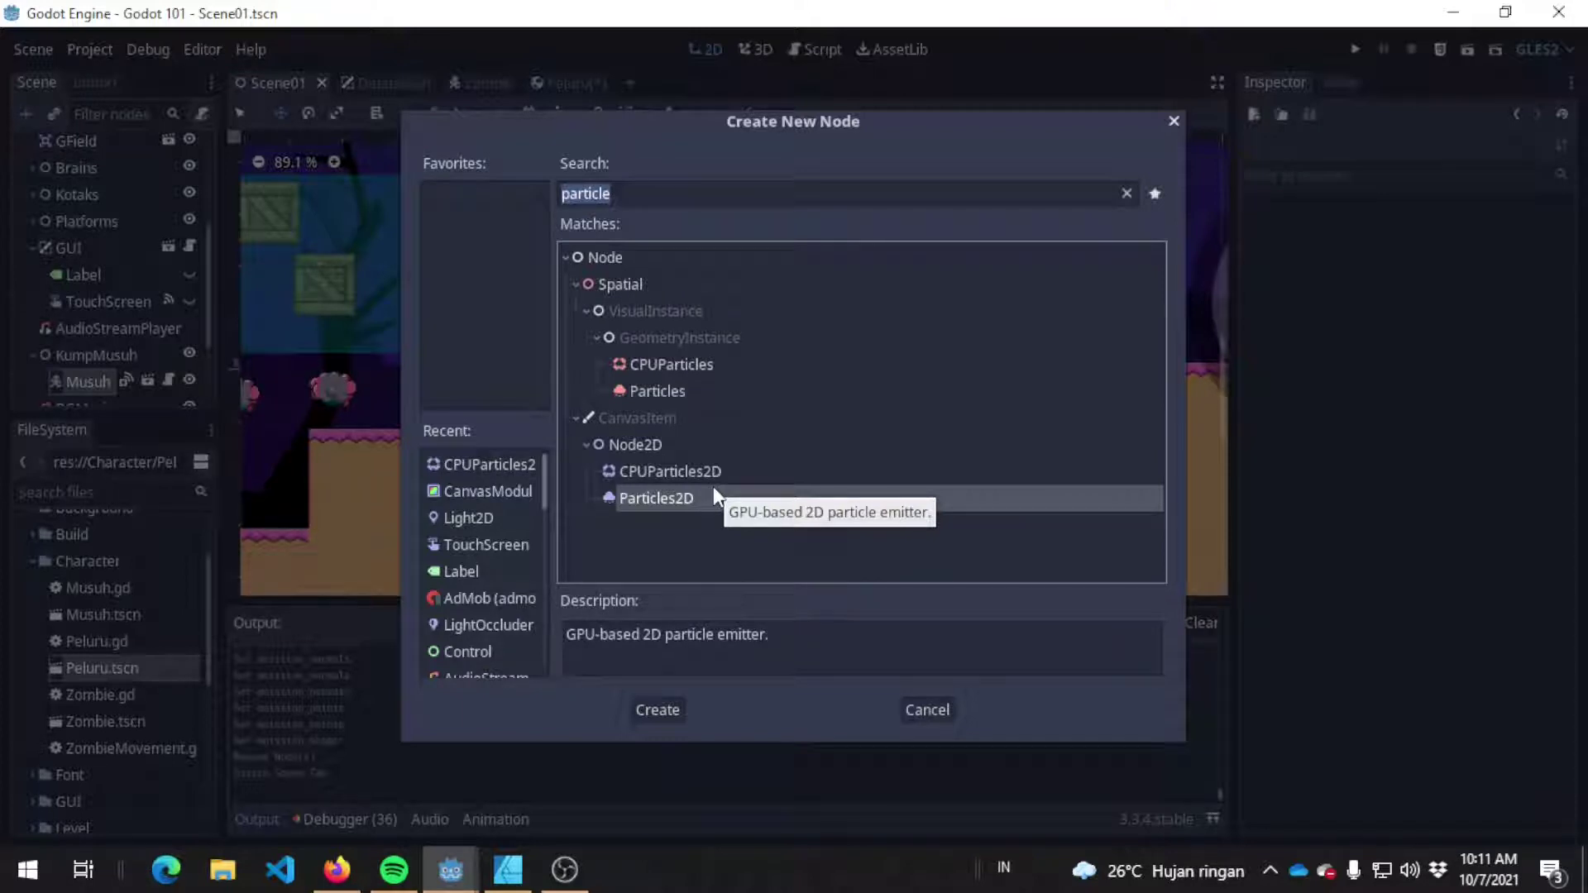
{"action": "left_click", "coordinate": [721, 473]}
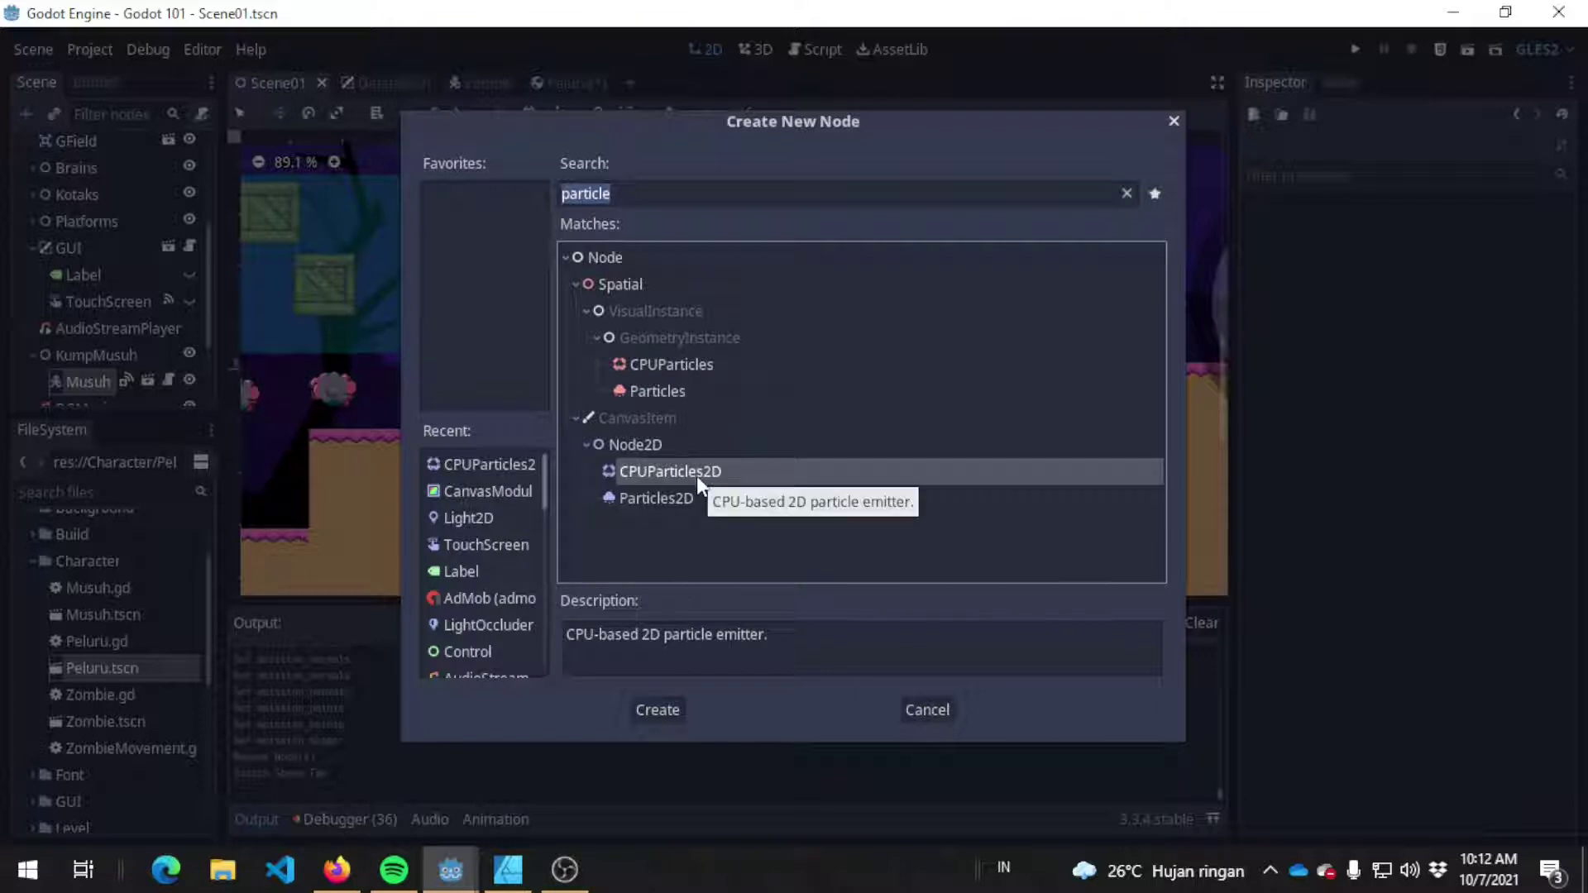
{"action": "left_click", "coordinate": [702, 500]}
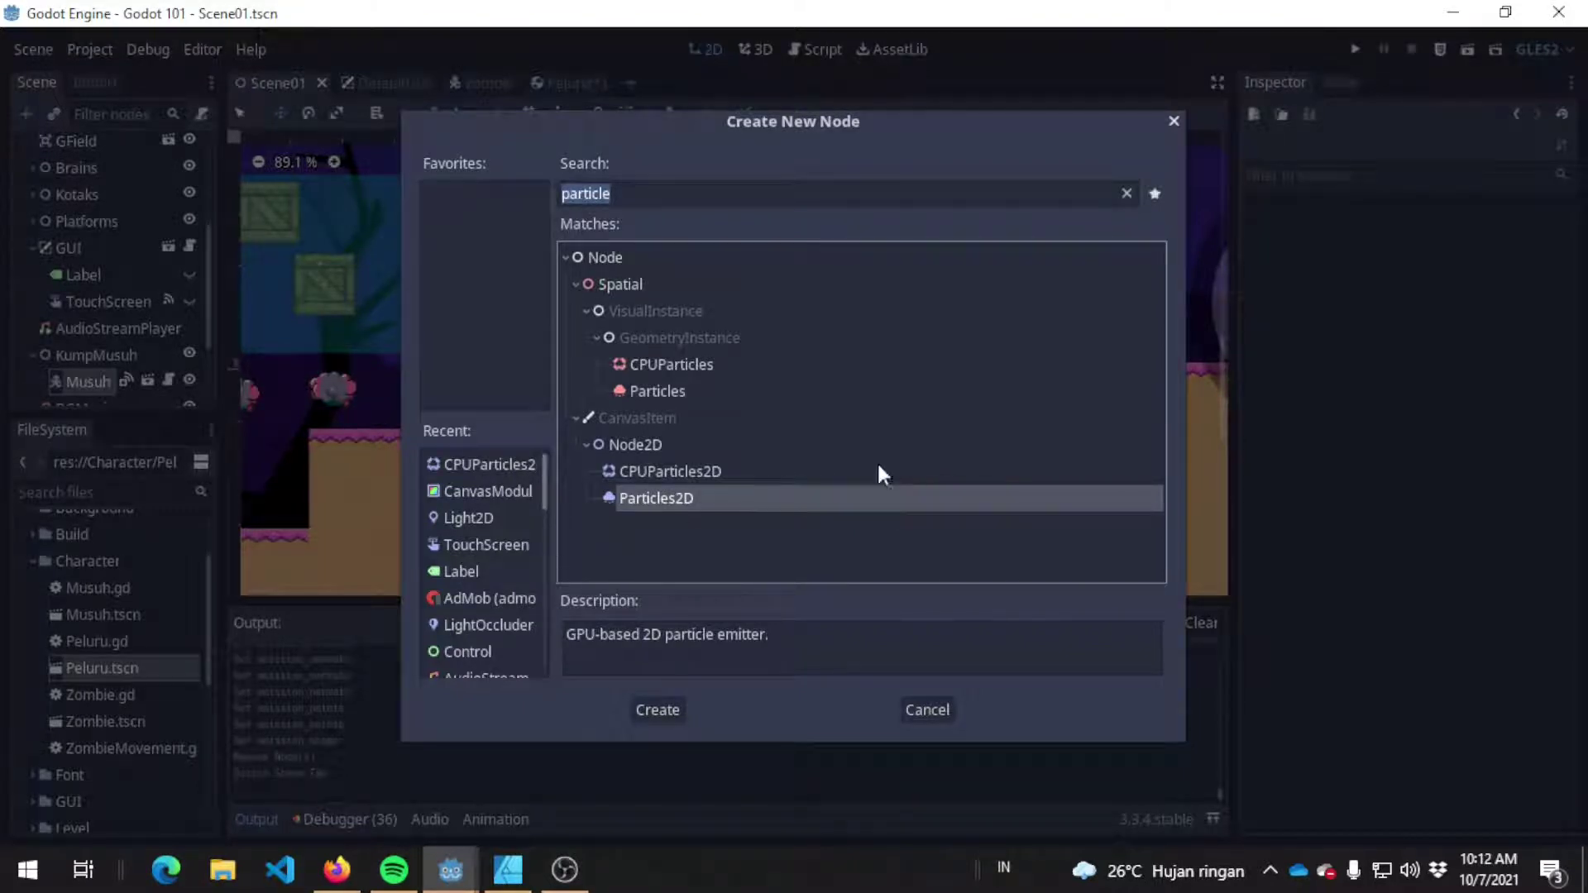
{"action": "left_click", "coordinate": [742, 473]}
{"action": "left_click", "coordinate": [752, 495]}
{"action": "left_click", "coordinate": [770, 469]}
{"action": "left_click", "coordinate": [778, 491]}
{"action": "left_click", "coordinate": [786, 471]}
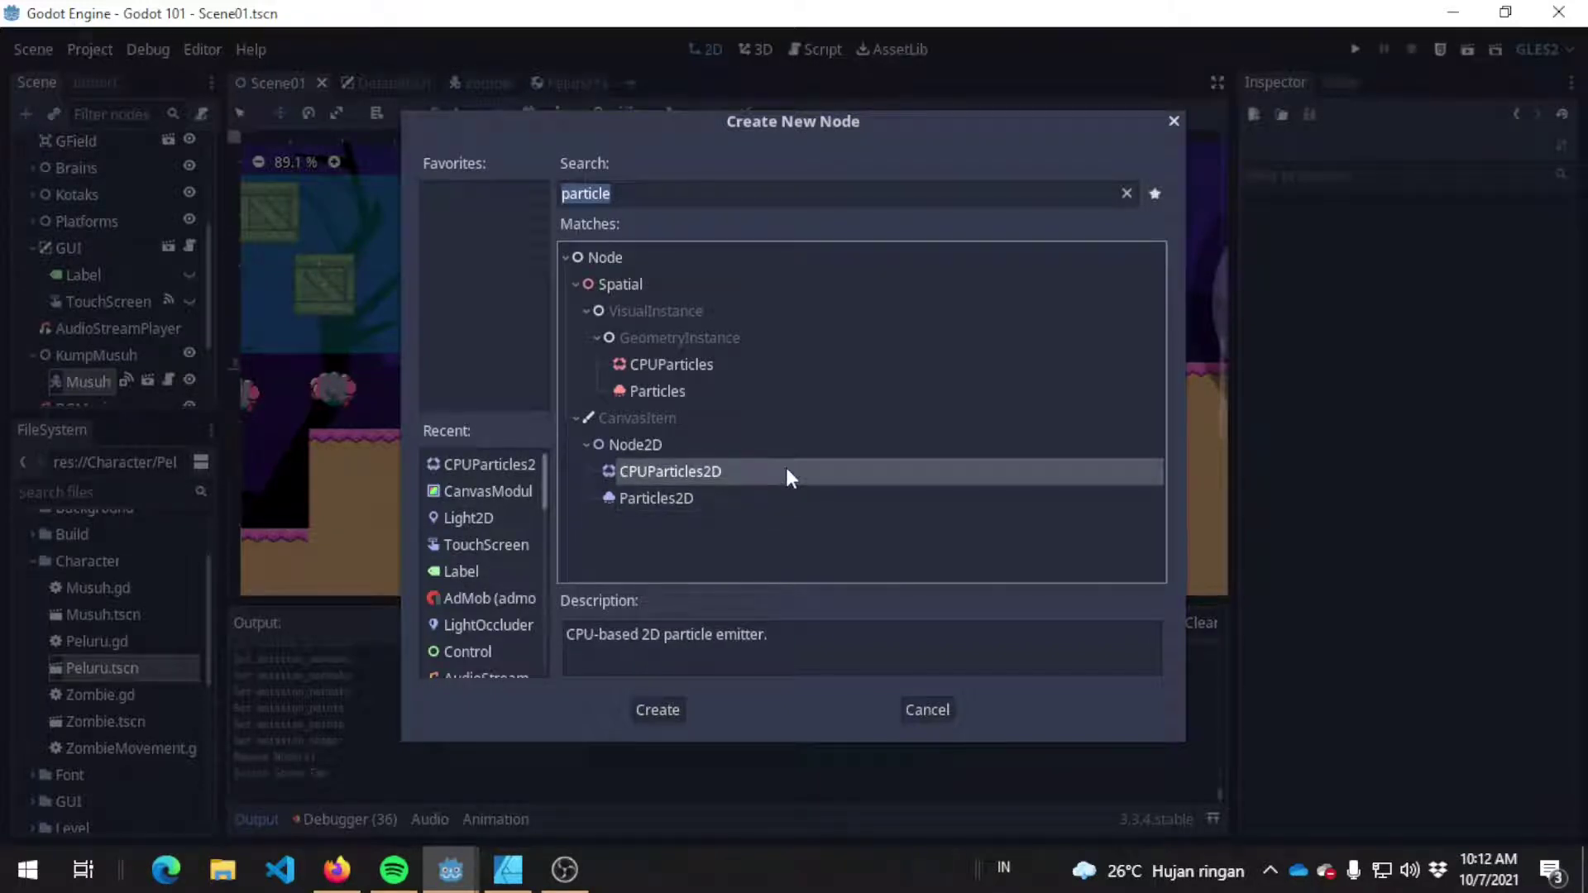
{"action": "left_click", "coordinate": [785, 499]}
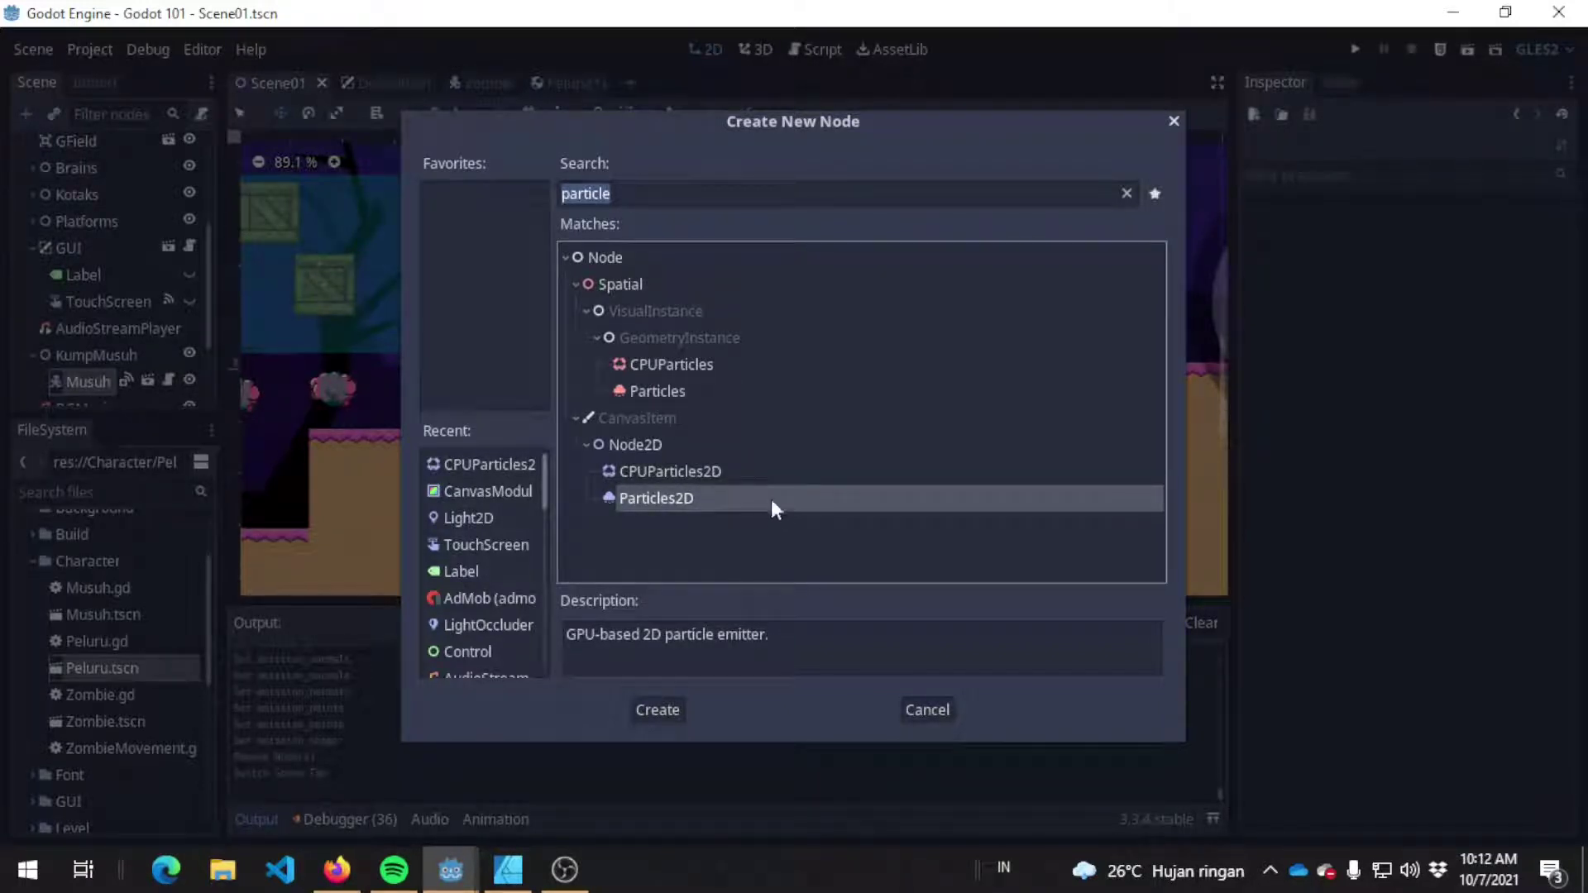
{"action": "left_click", "coordinate": [784, 472]}
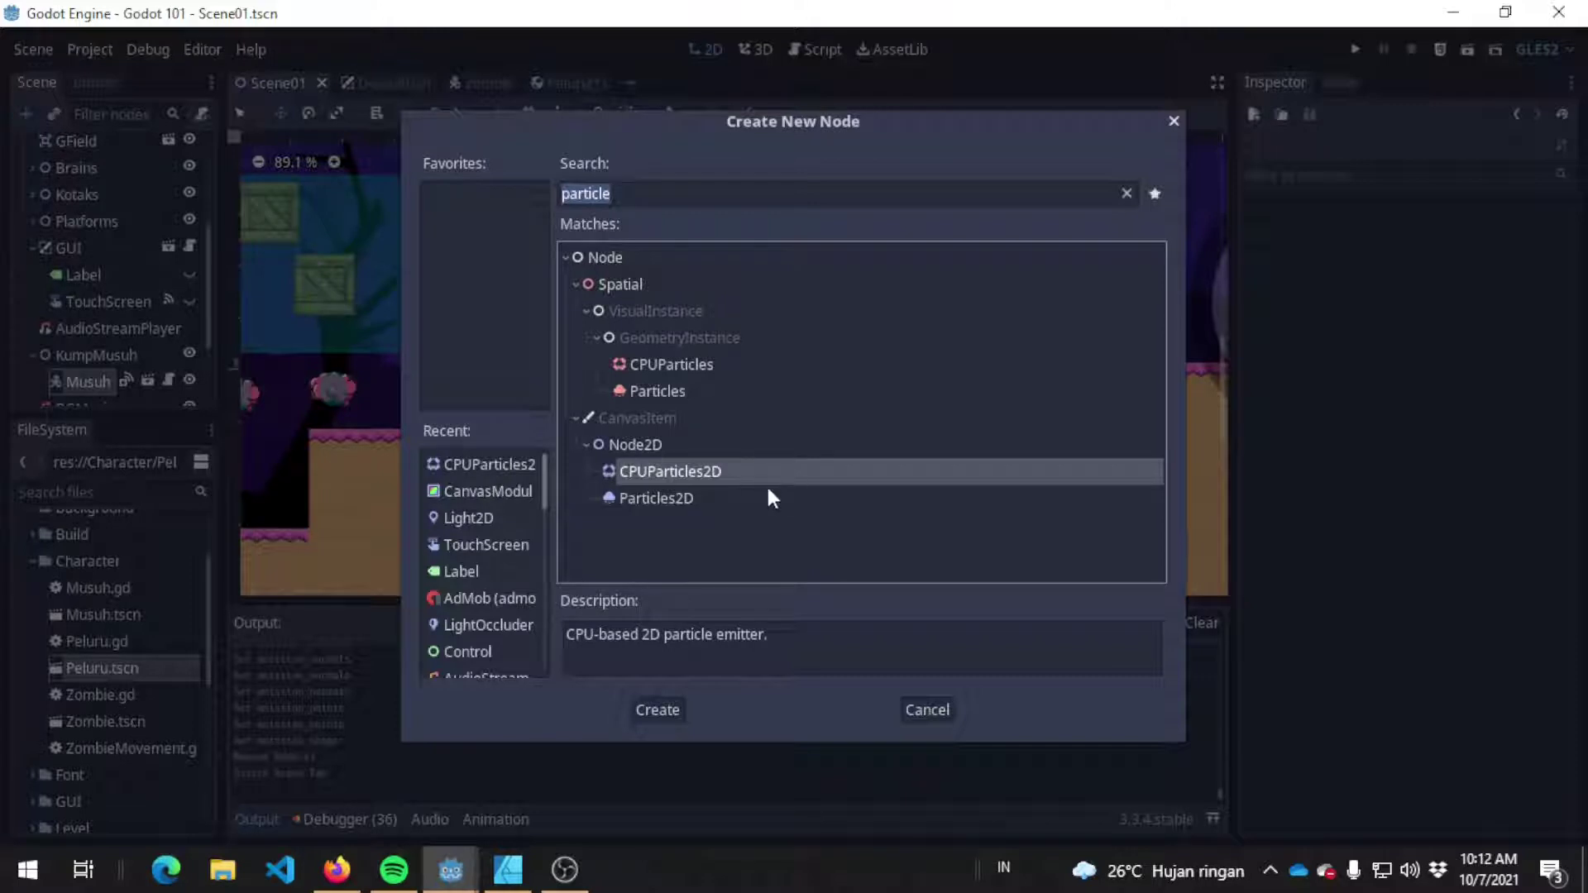
{"action": "left_click", "coordinate": [935, 713]}
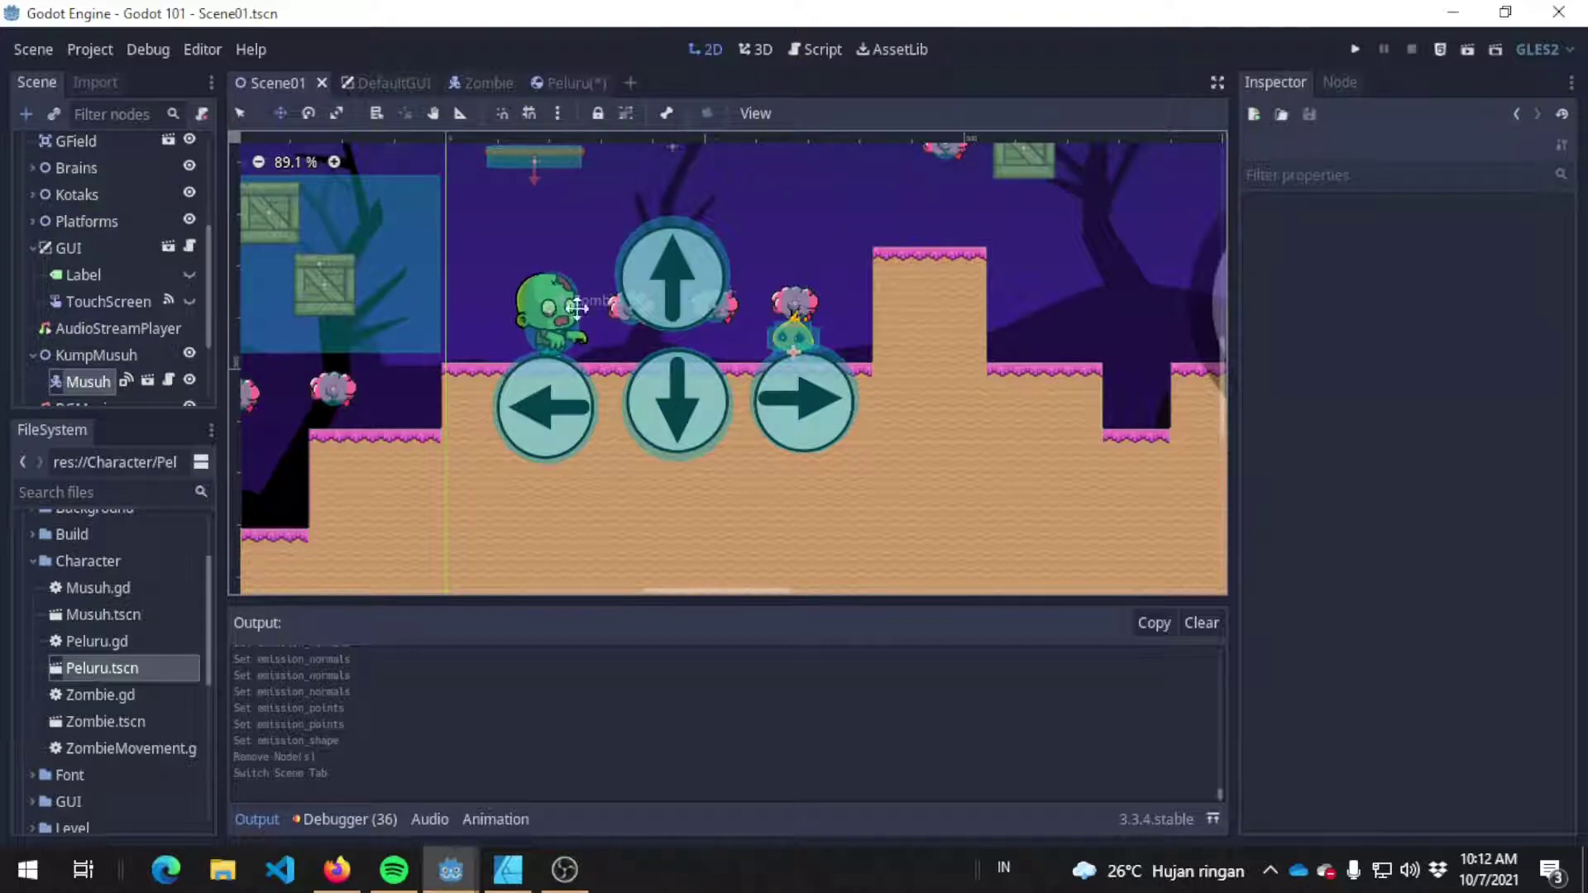
Step: Add a CPUParticles2D node under the root of the Peluru scene, check the available renderers, and save the scene
{"action": "left_click", "coordinate": [584, 90]}
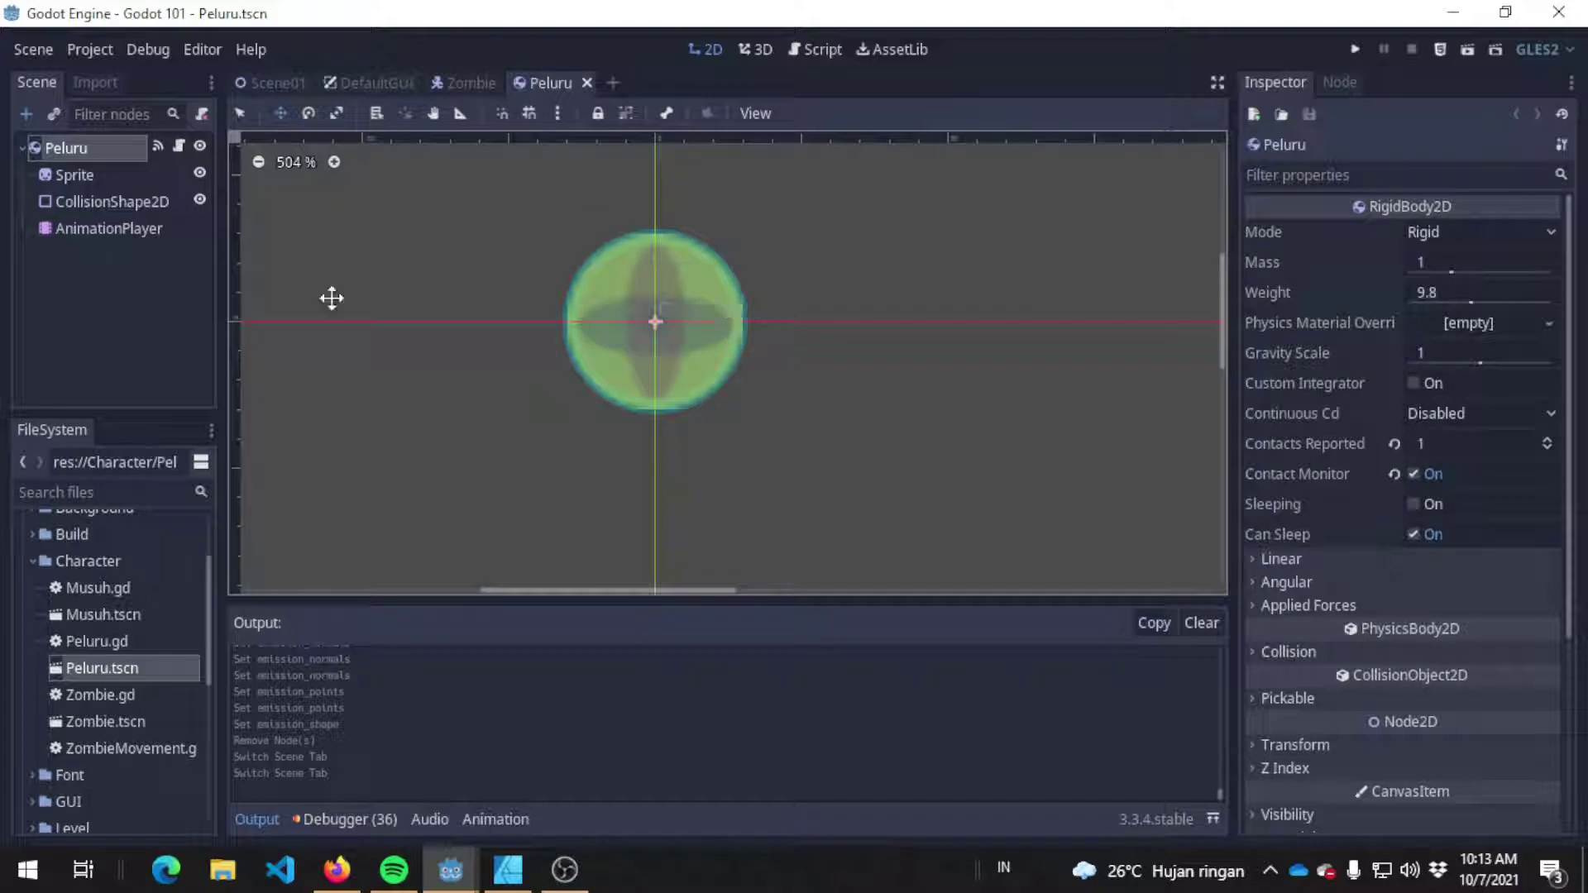
{"action": "left_click", "coordinate": [26, 113]}
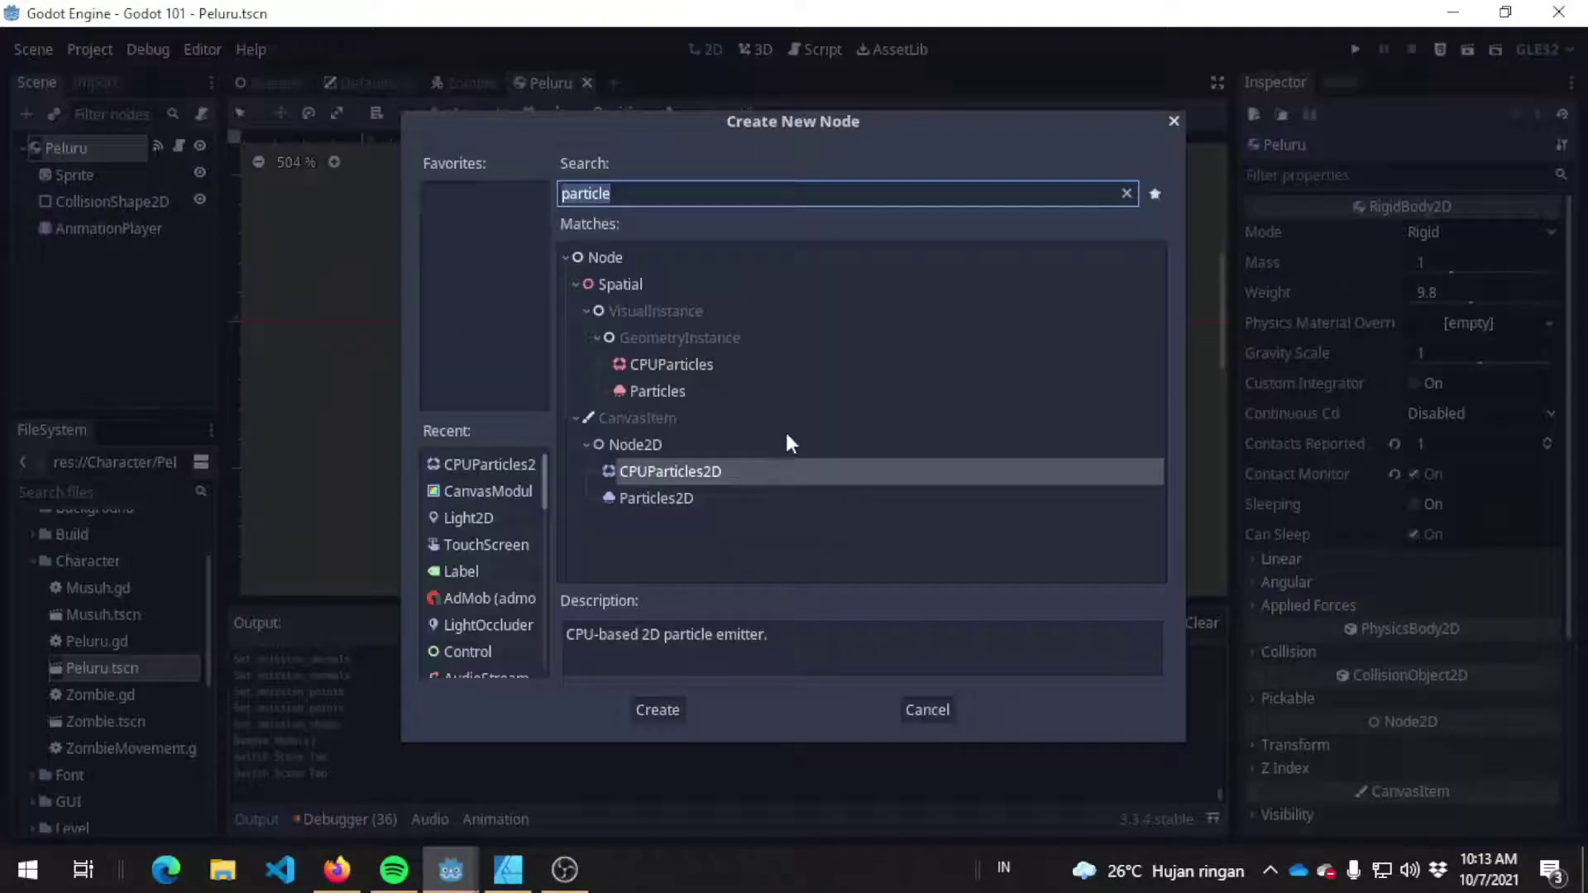
{"action": "double_click", "coordinate": [733, 472]}
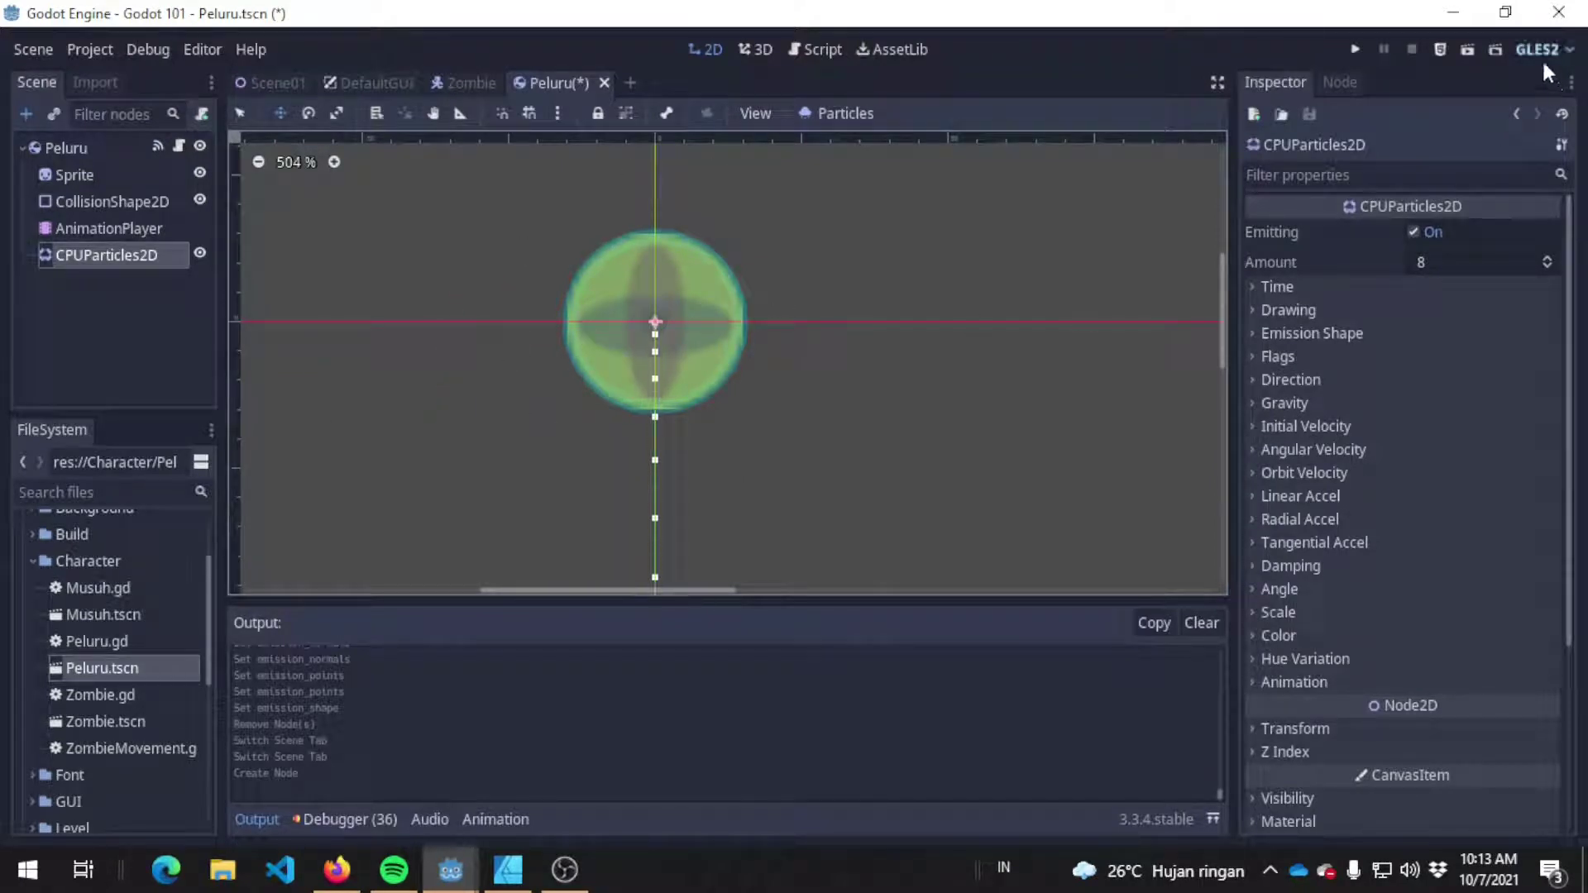
{"action": "left_click", "coordinate": [1567, 52]}
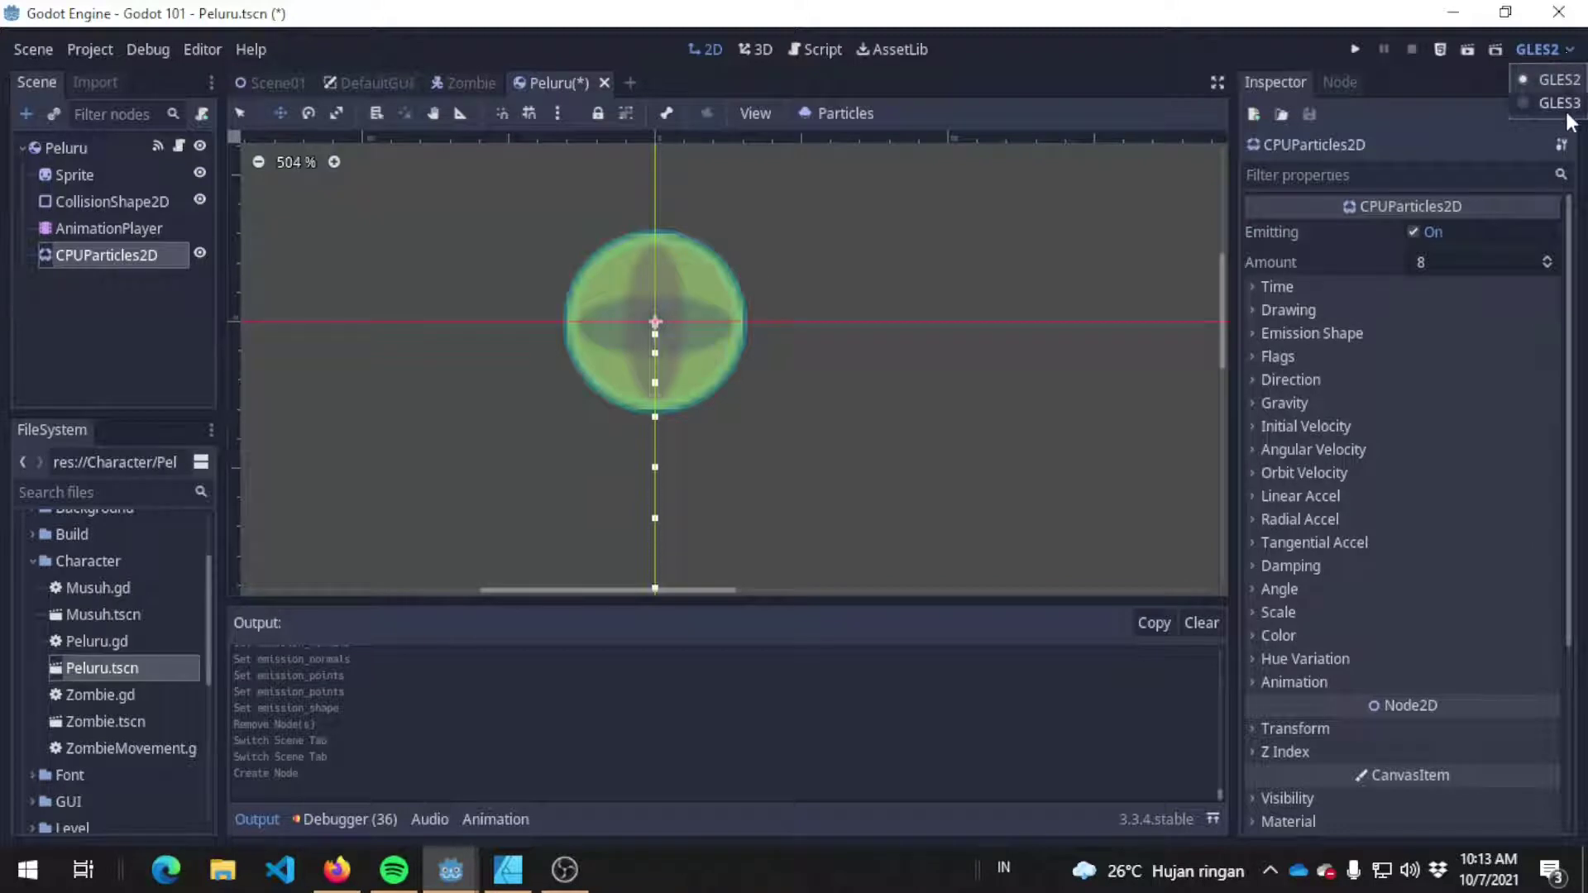
{"action": "left_click", "coordinate": [1567, 53]}
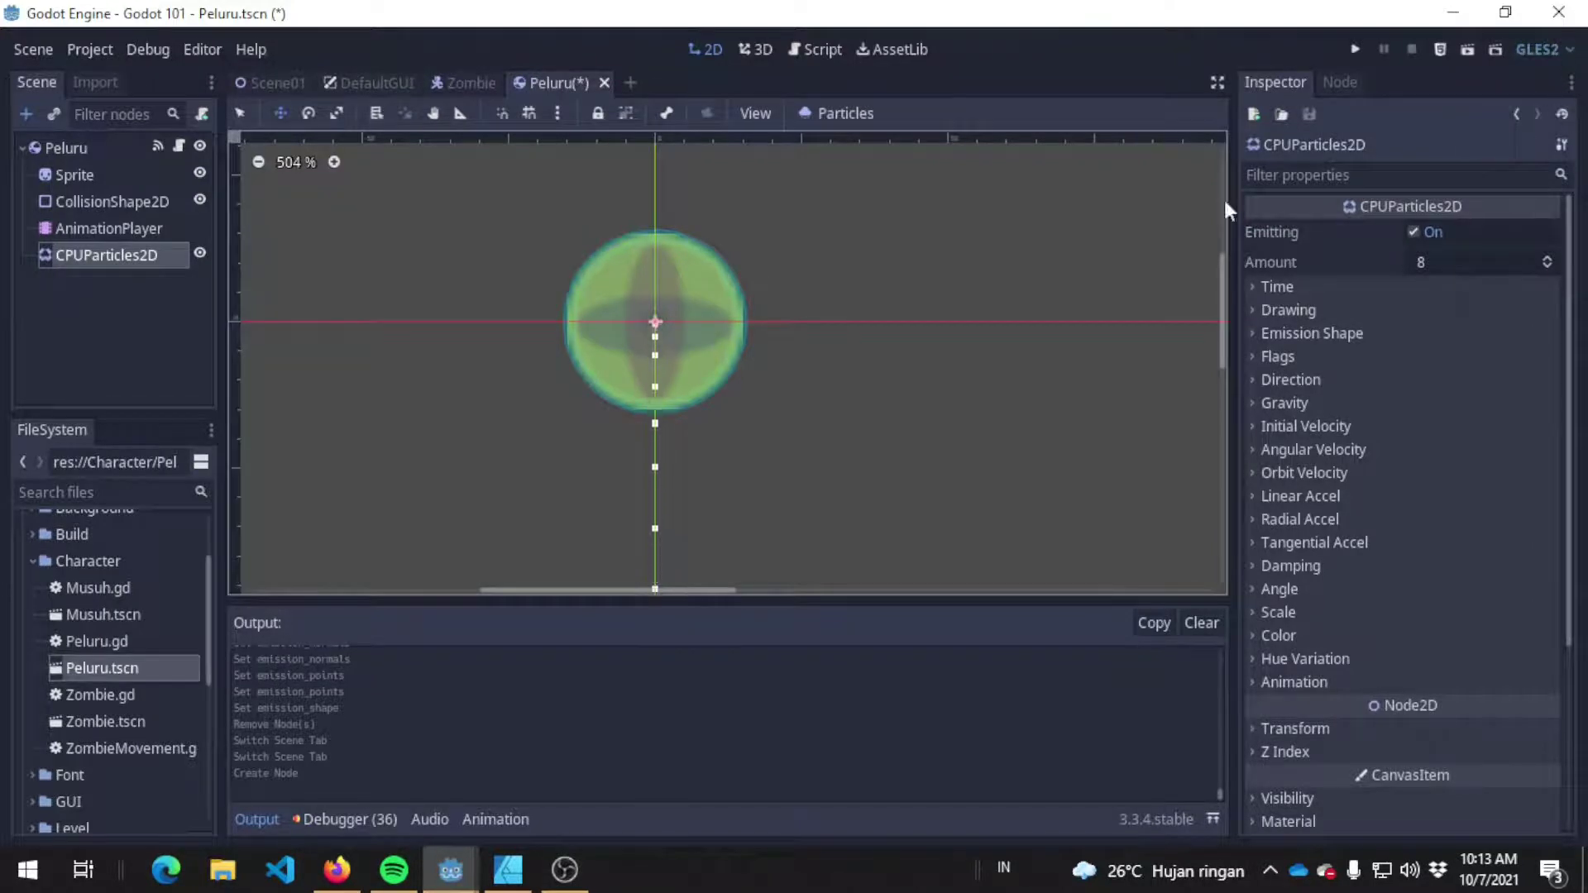
{"action": "key", "text": "ctrl+s"}
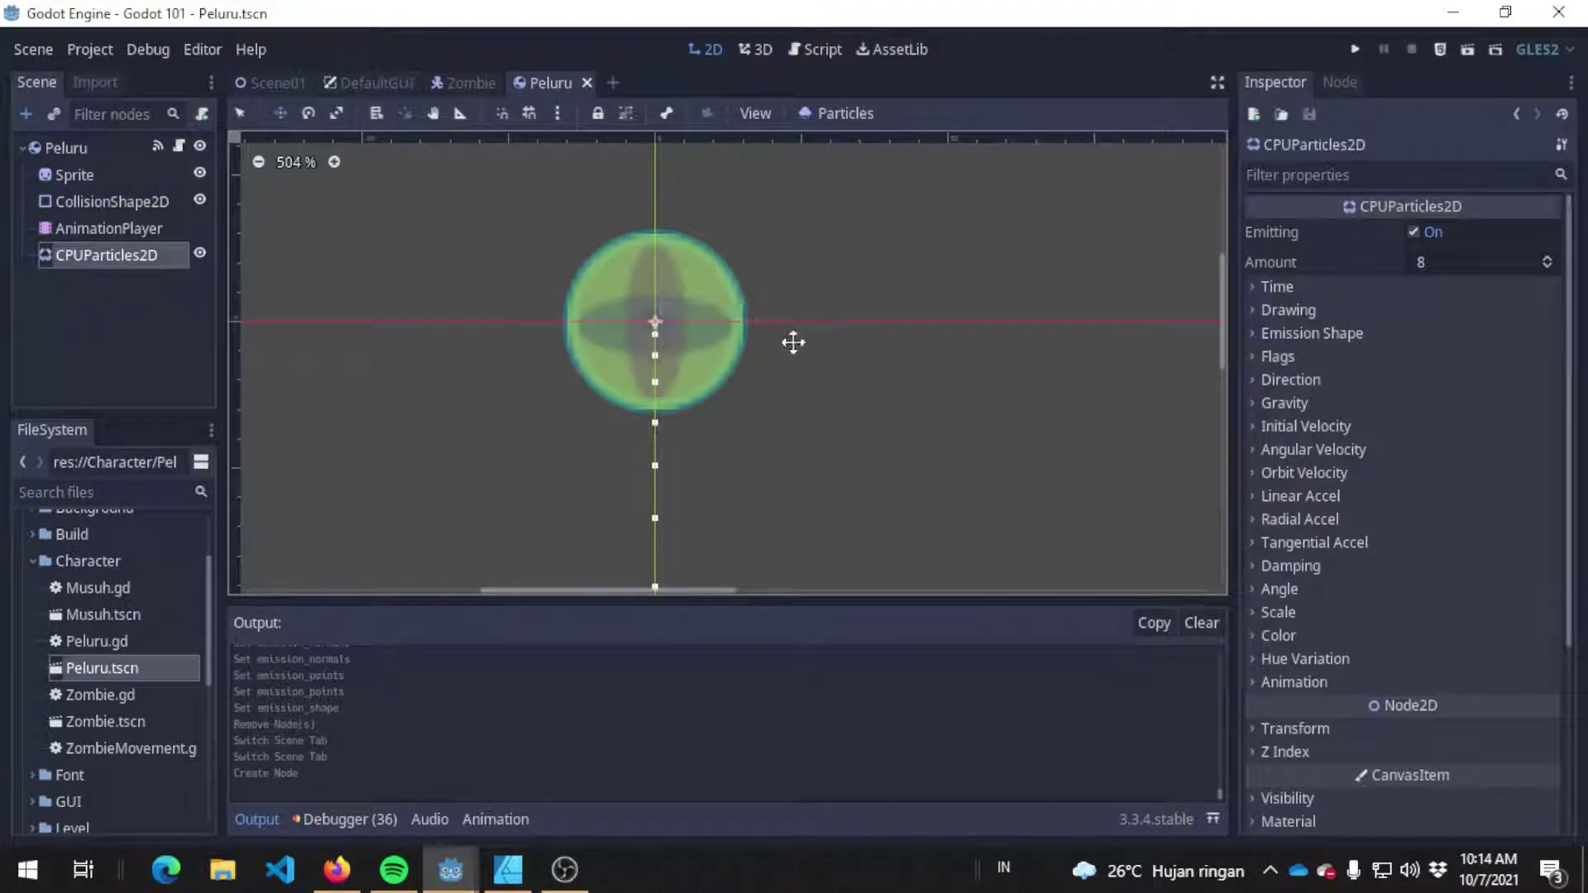
Step: Switch to the Particle Test project and add a Particles2D node under Scene1
{"action": "key", "text": "alt+Tab"}
{"action": "key", "text": "alt+Tab"}
{"action": "key", "text": "alt+Tab"}
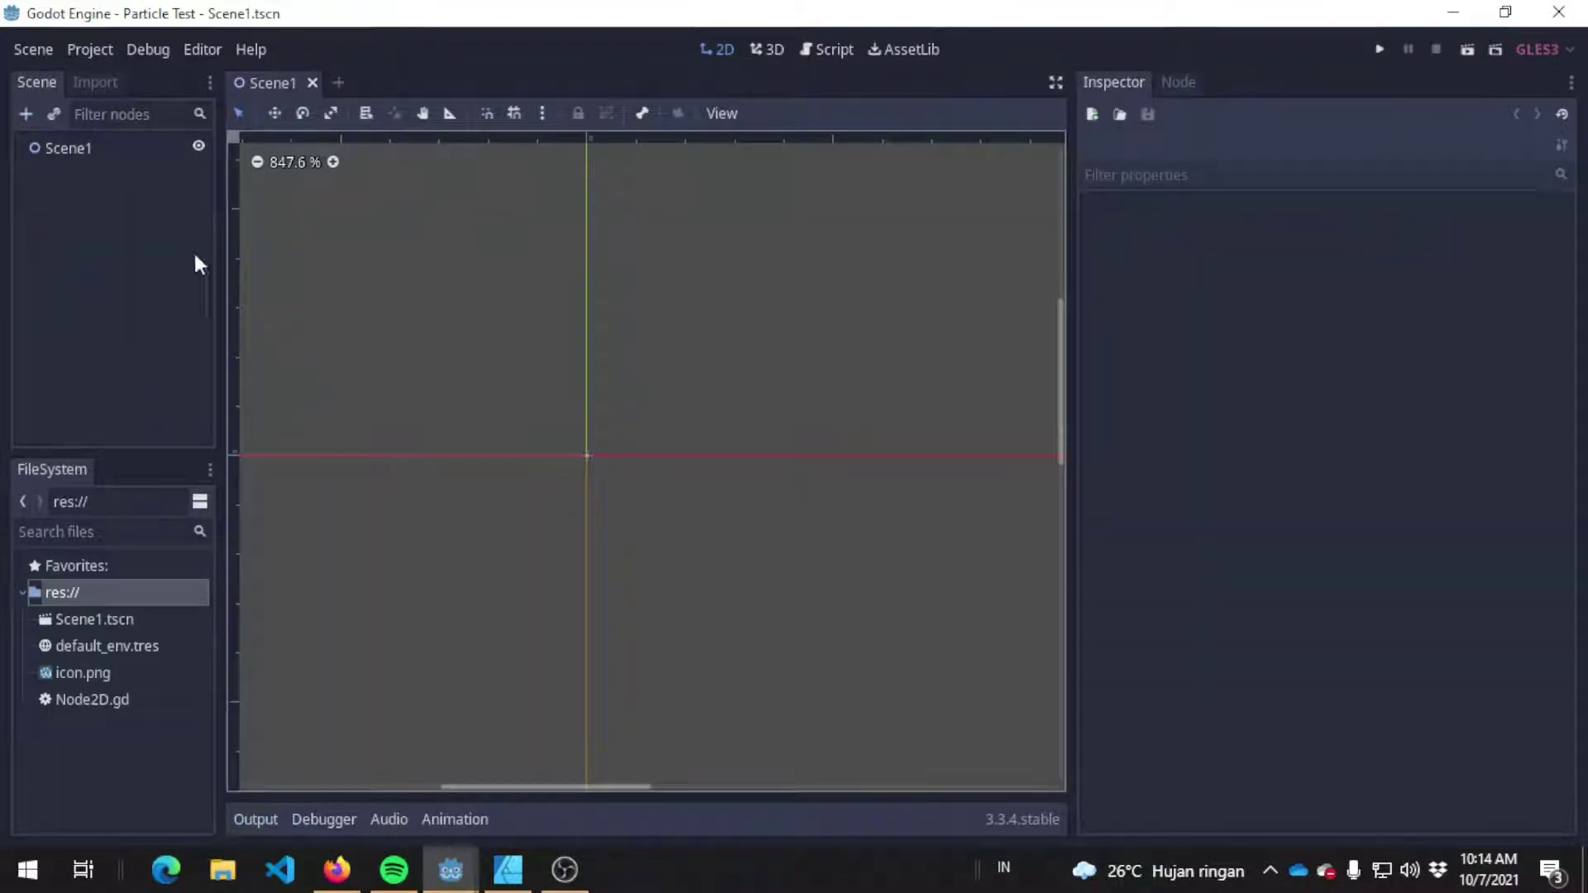
{"action": "left_click", "coordinate": [68, 149]}
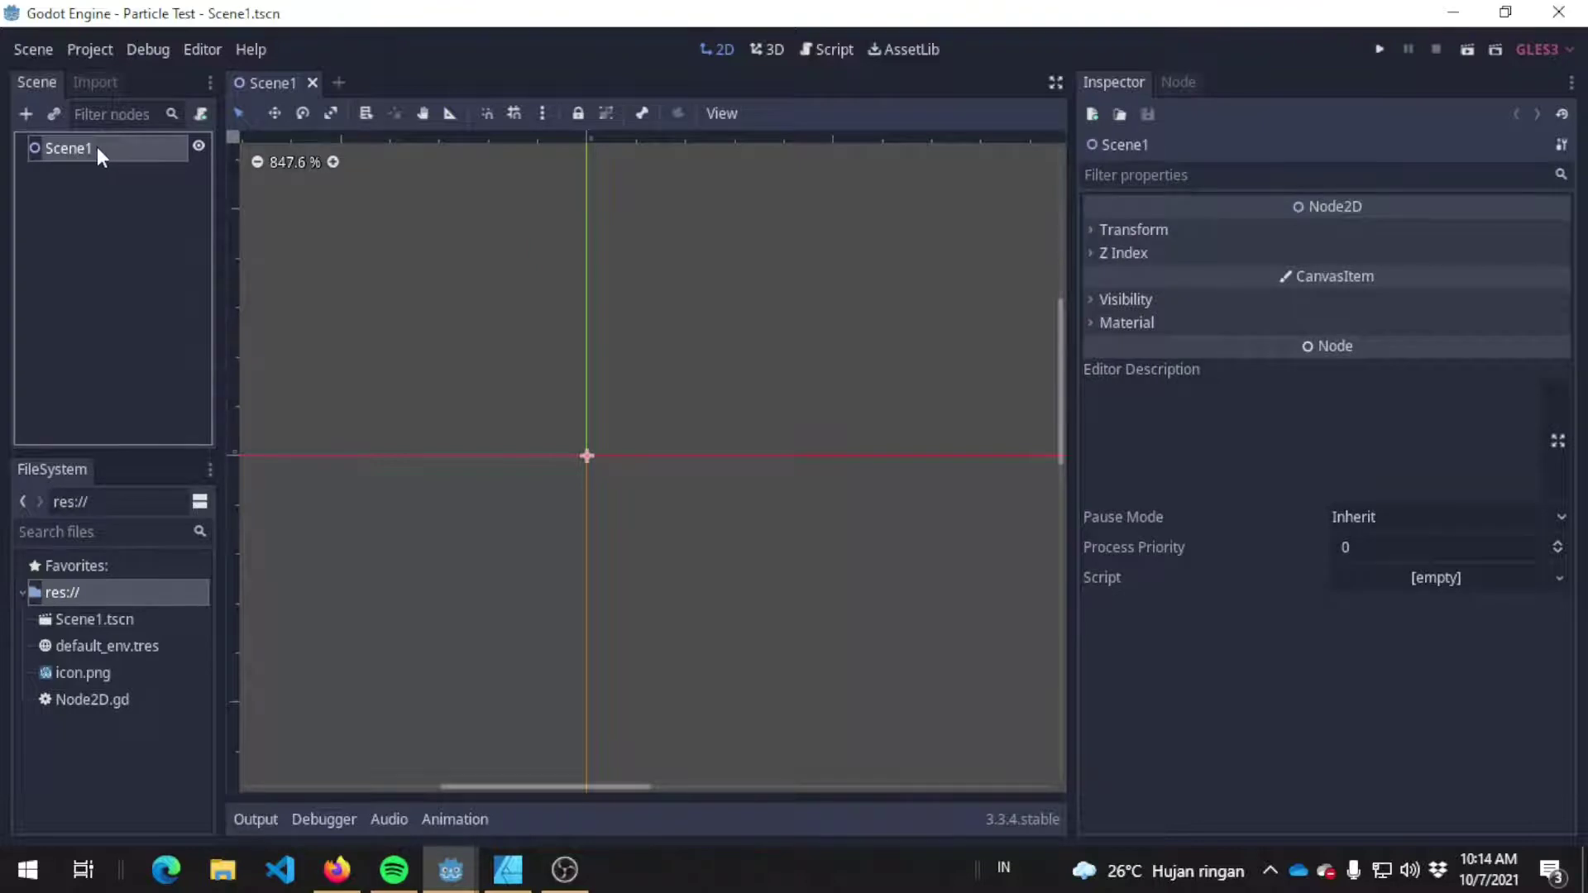
{"action": "key", "text": "ctrl+a"}
{"action": "type", "text": "Pari"}
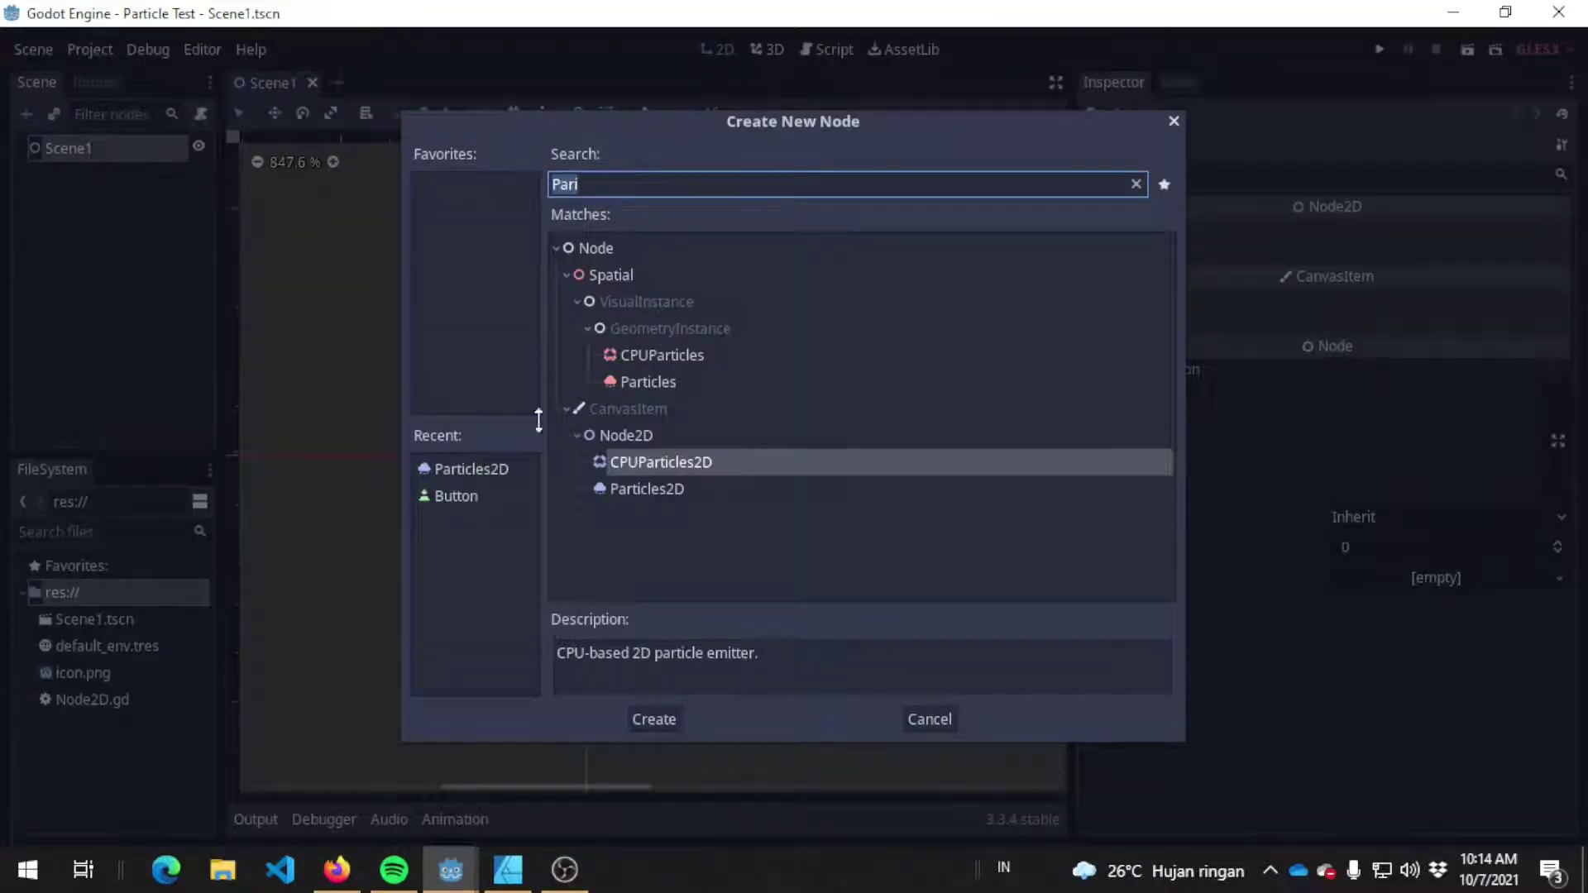
{"action": "double_click", "coordinate": [647, 491]}
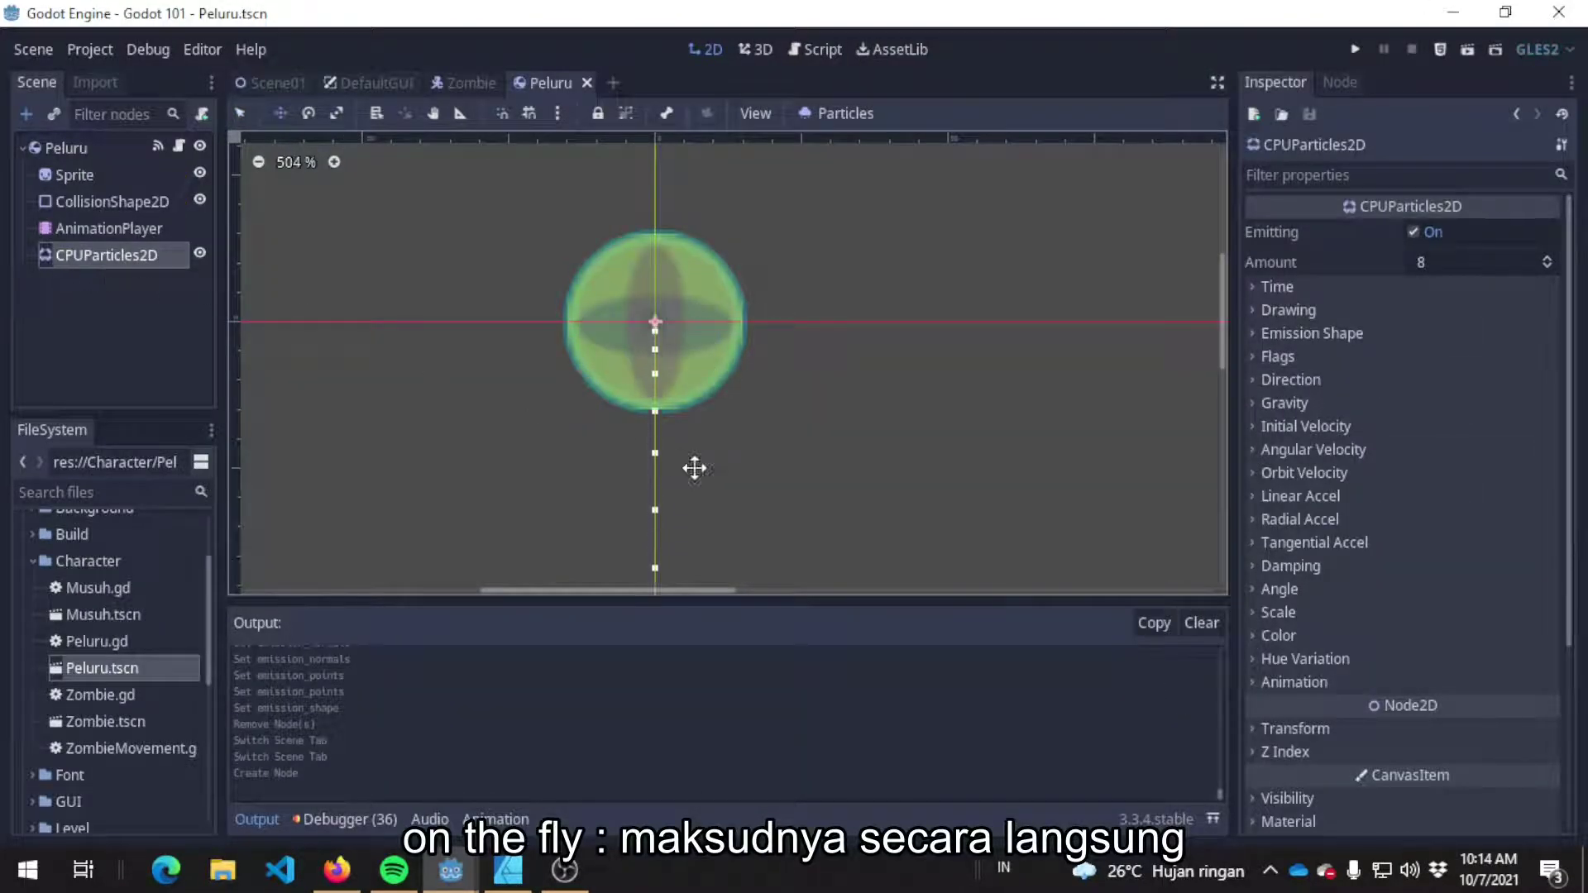
Step: Compare the CPUParticles2D properties in the Godot 101 project with the Particles2D properties in the Particle Test project
{"action": "scroll", "coordinate": [751, 433], "scroll_direction": "up", "scroll_amount": 1}
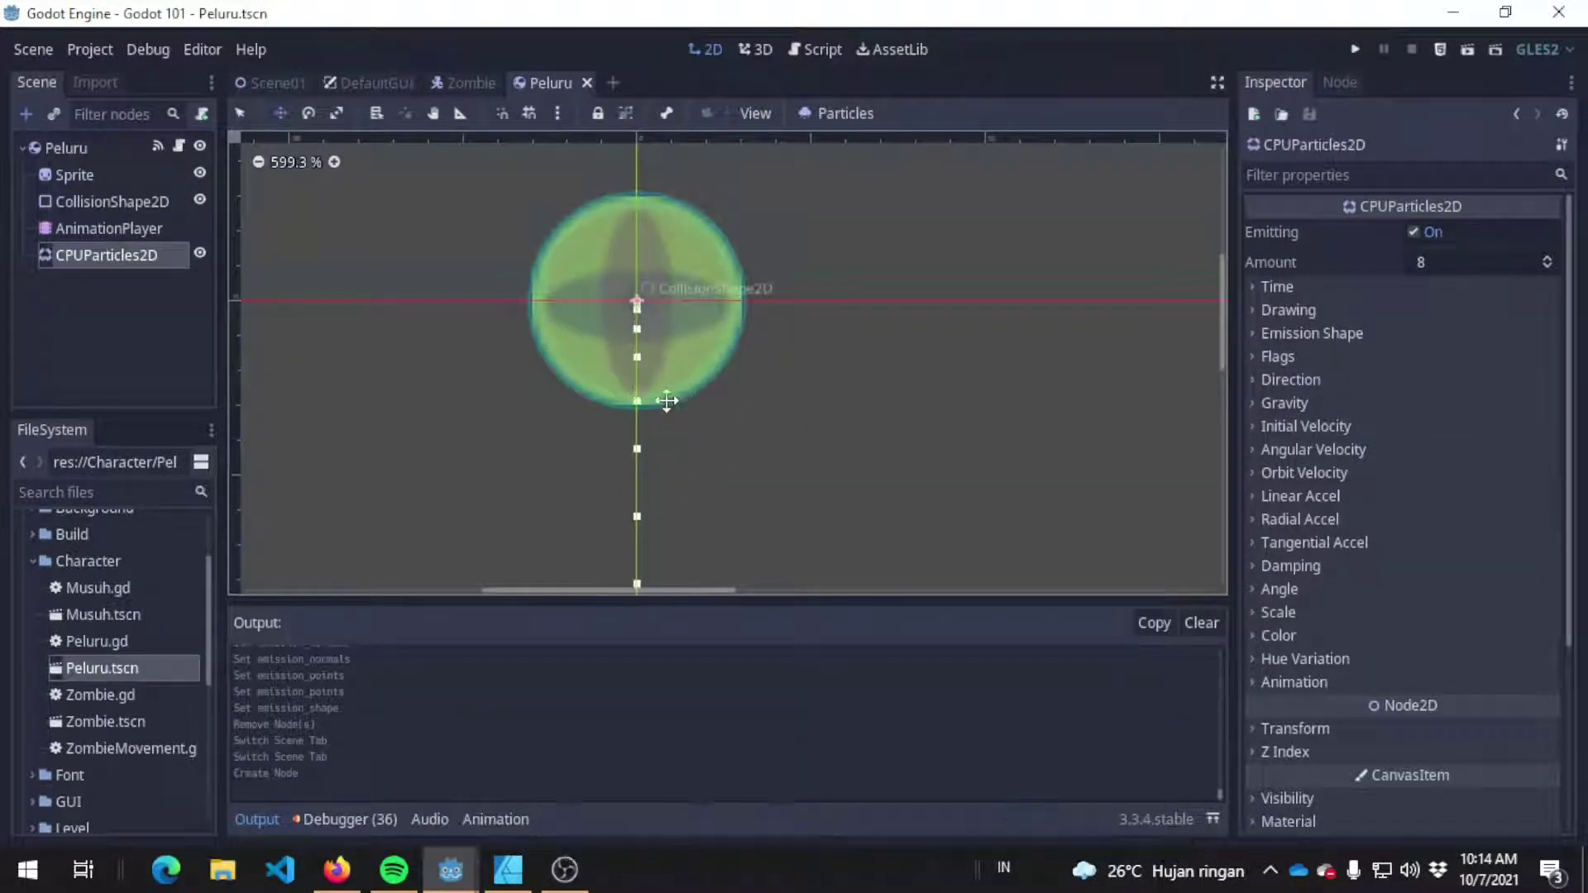
{"action": "key", "text": "alt+Tab"}
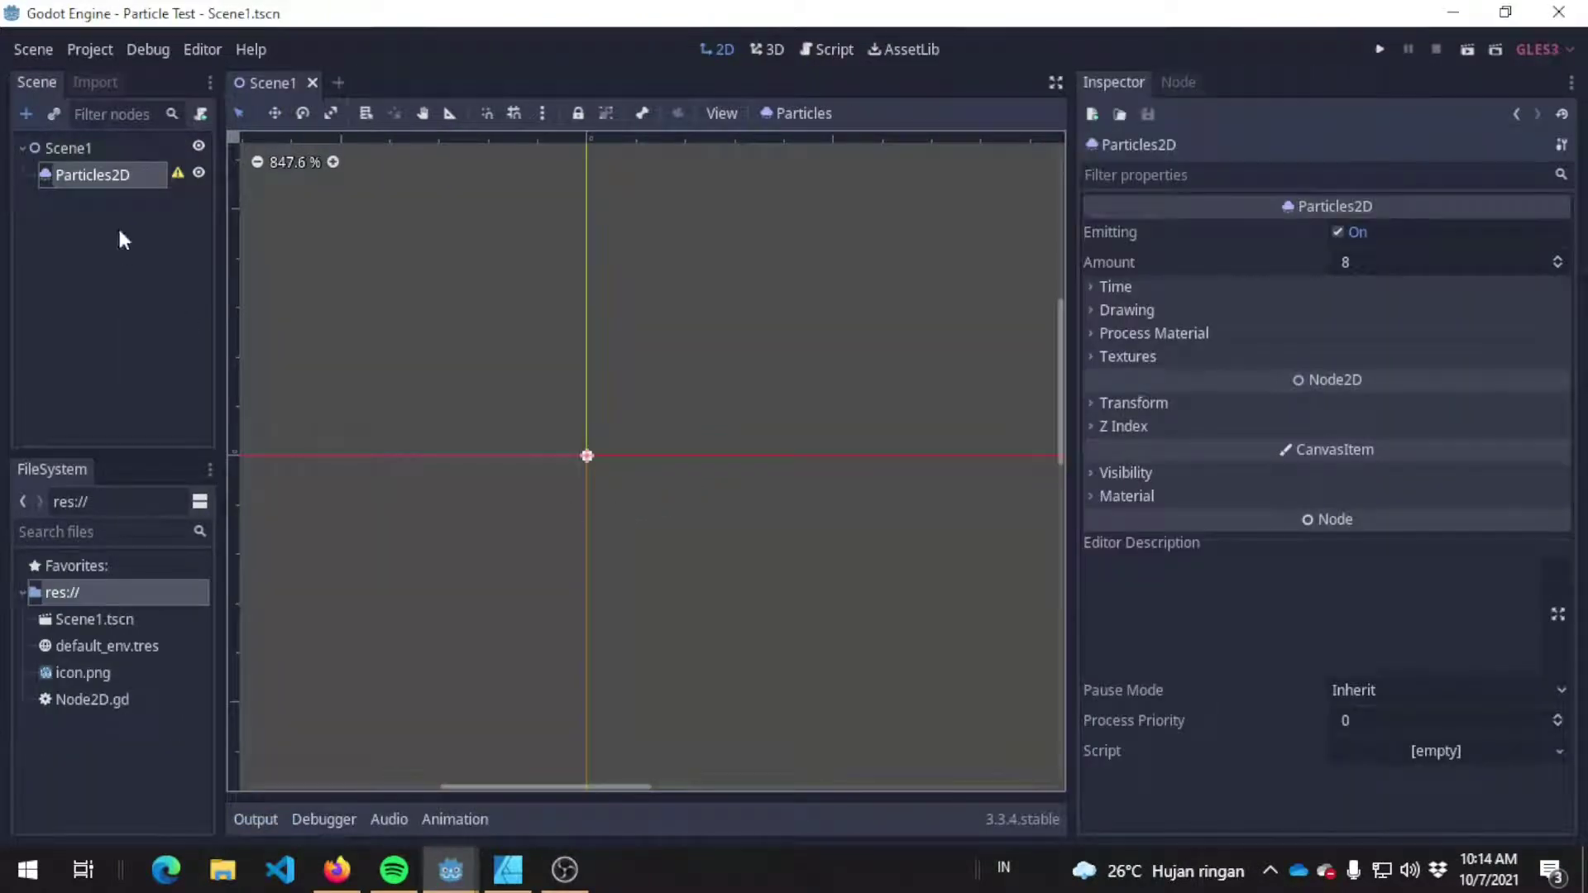
{"action": "middle_click_drag", "start_coordinate": [744, 430], "coordinate": [808, 248]}
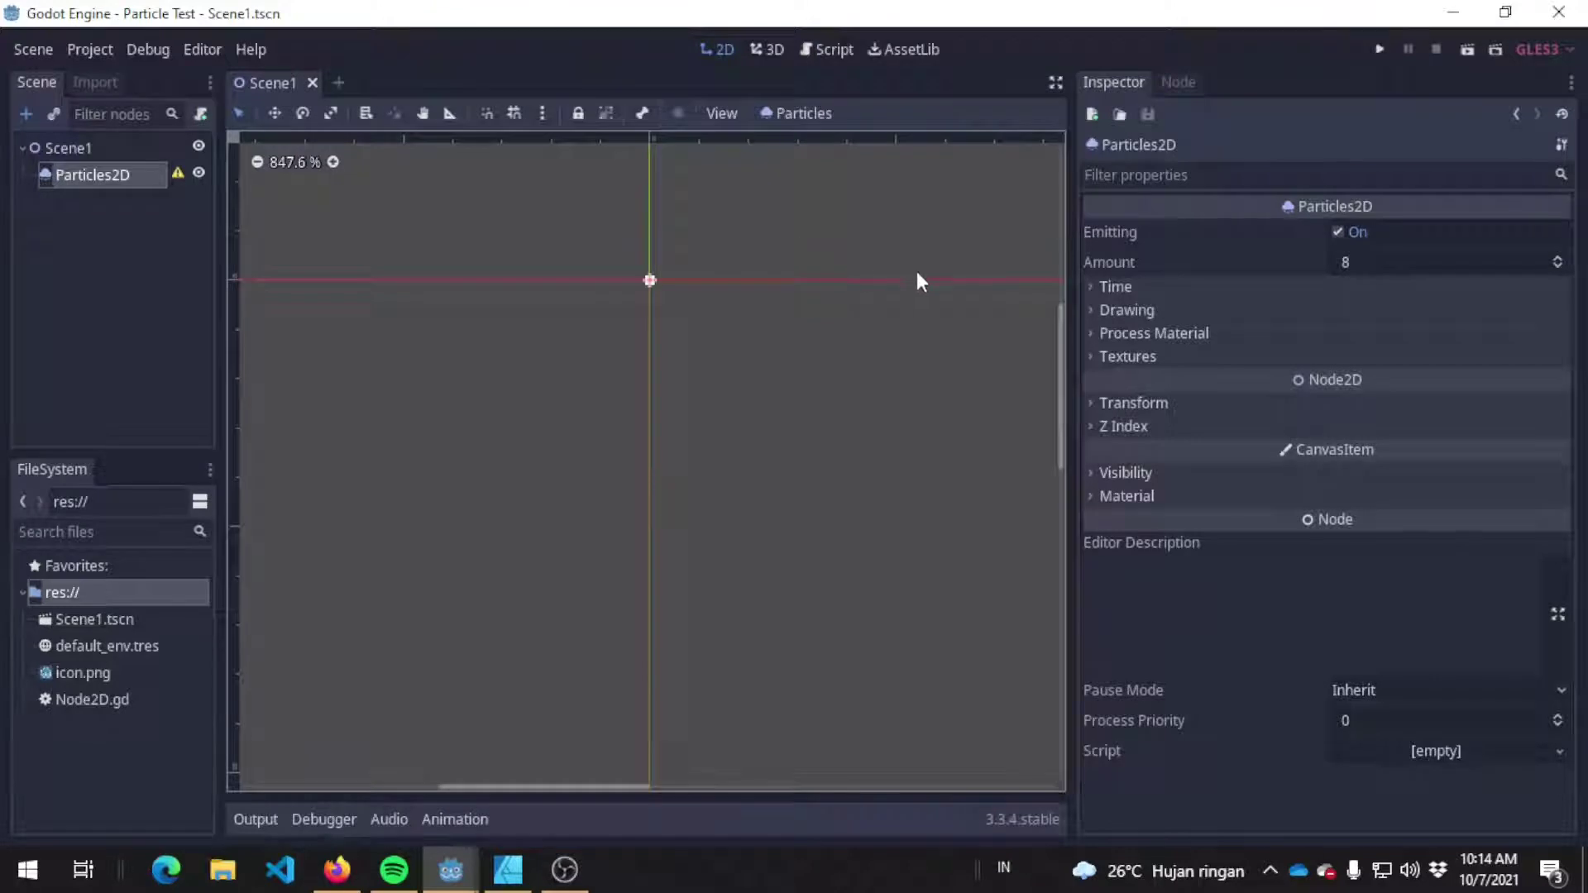
{"action": "key", "text": "alt+Tab"}
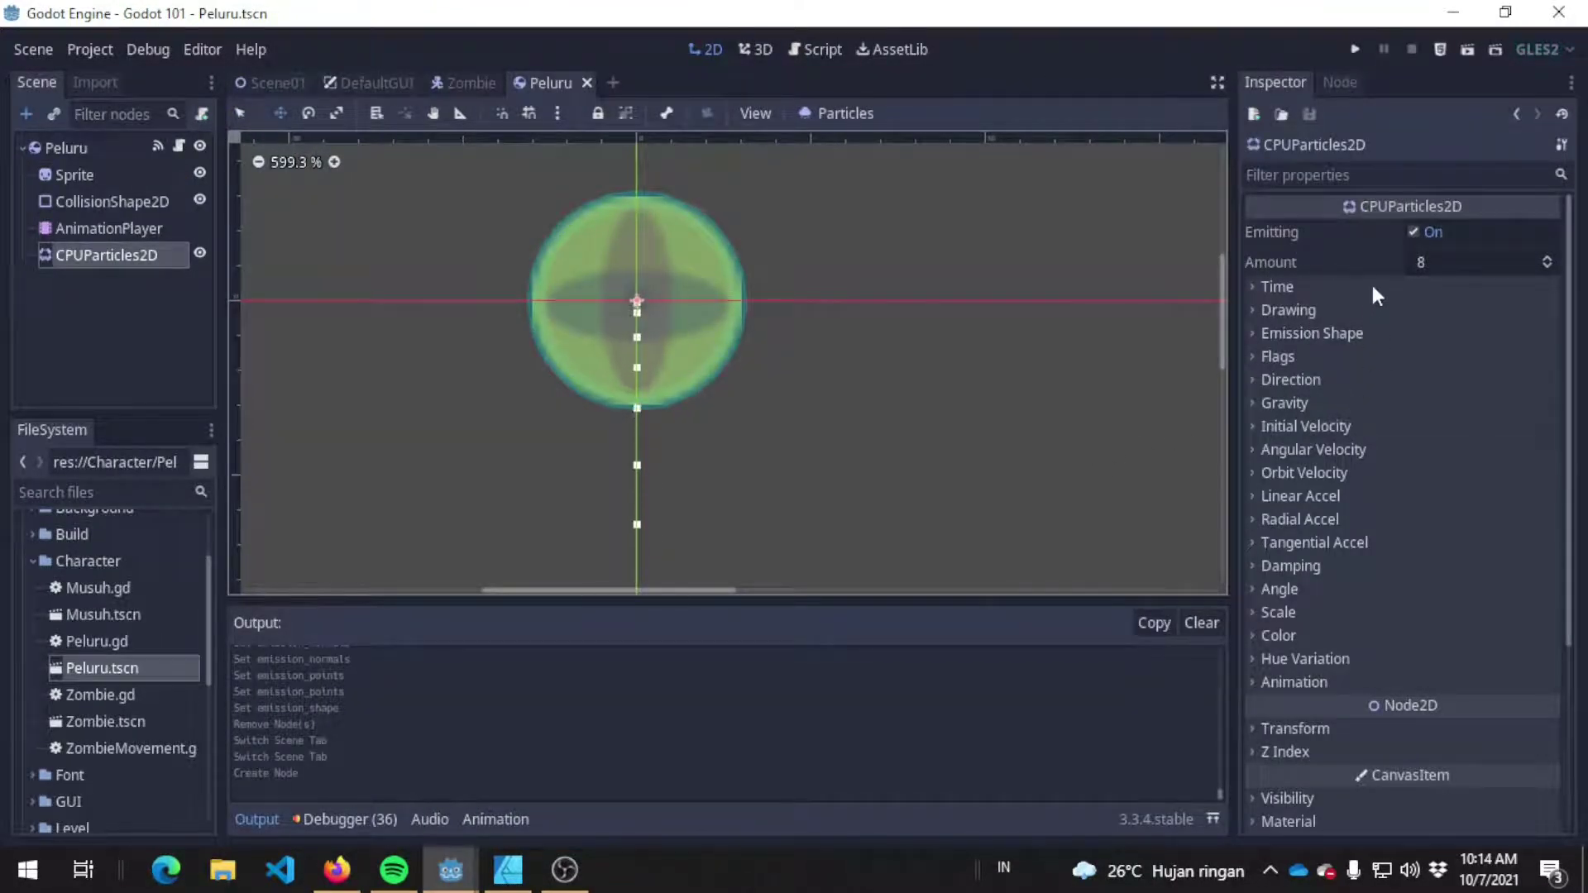
{"action": "scroll", "coordinate": [1357, 463], "scroll_direction": "down", "scroll_amount": 2}
{"action": "scroll", "coordinate": [1353, 513], "scroll_direction": "up", "scroll_amount": 2}
{"action": "scroll", "coordinate": [1367, 653], "scroll_direction": "down", "scroll_amount": 2}
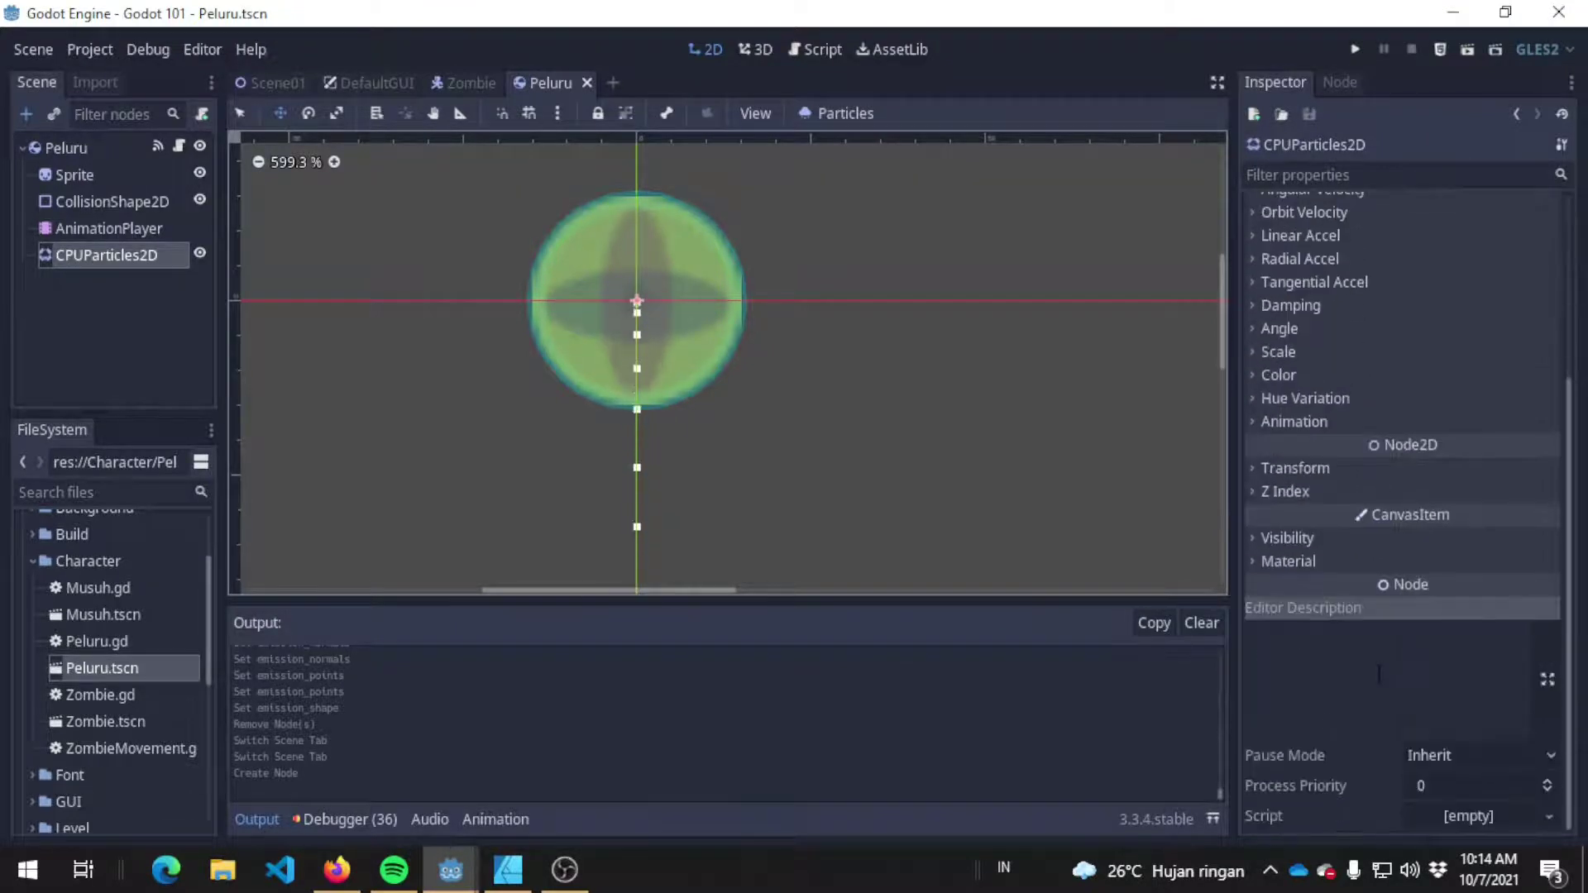
{"action": "key", "text": "alt+Tab"}
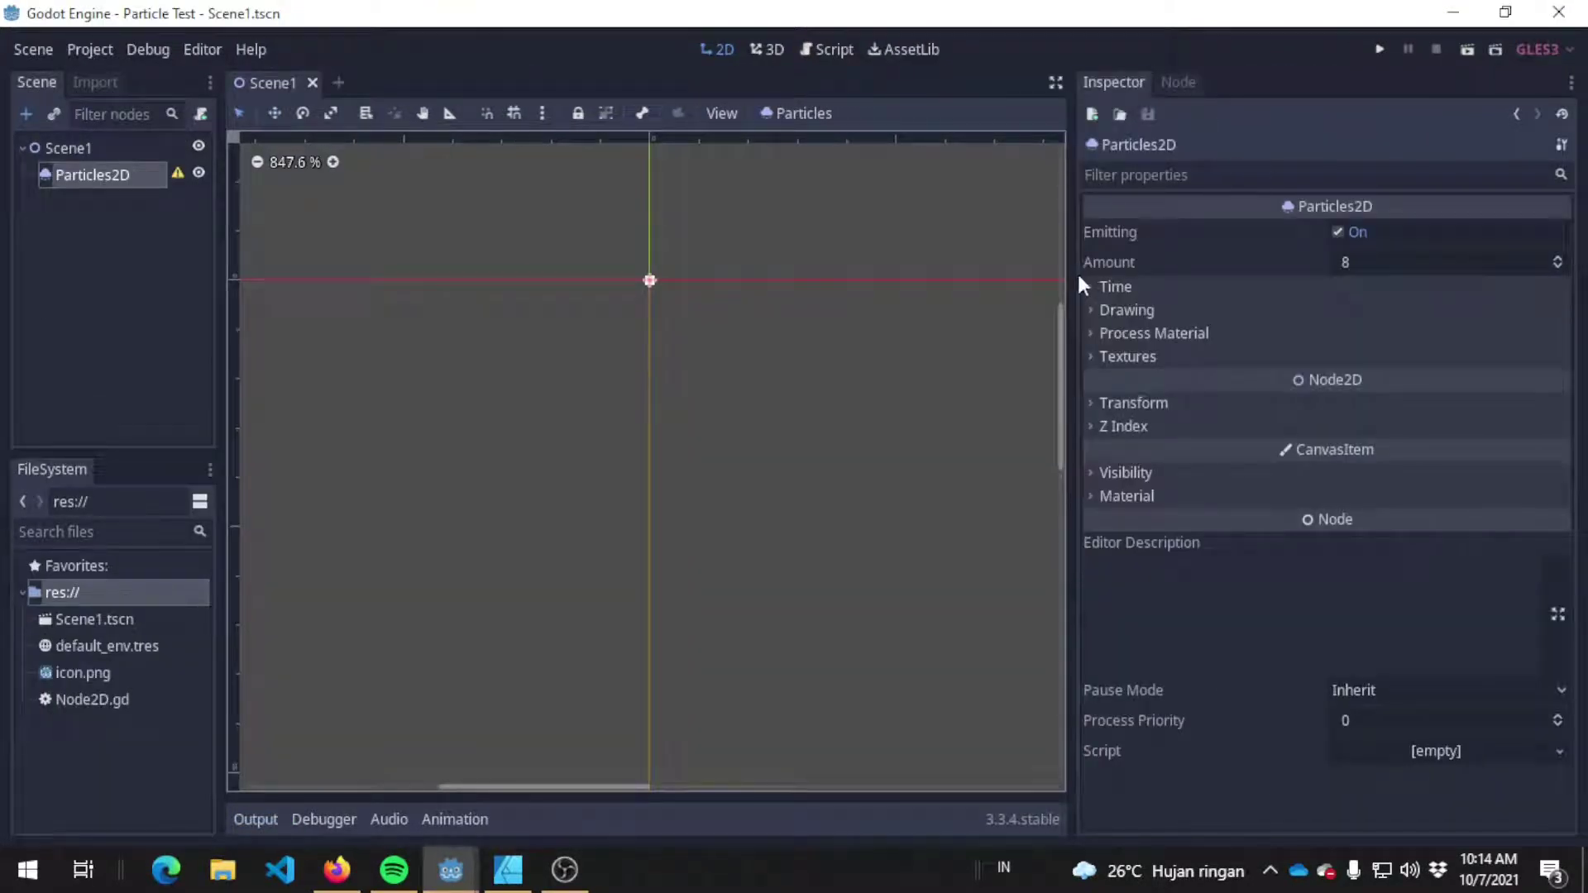
Step: Narrow the inspector and assign a new ParticlesMaterial as the process material of the Particles2D node
{"action": "left_click_drag", "start_coordinate": [1072, 331], "coordinate": [1226, 336]}
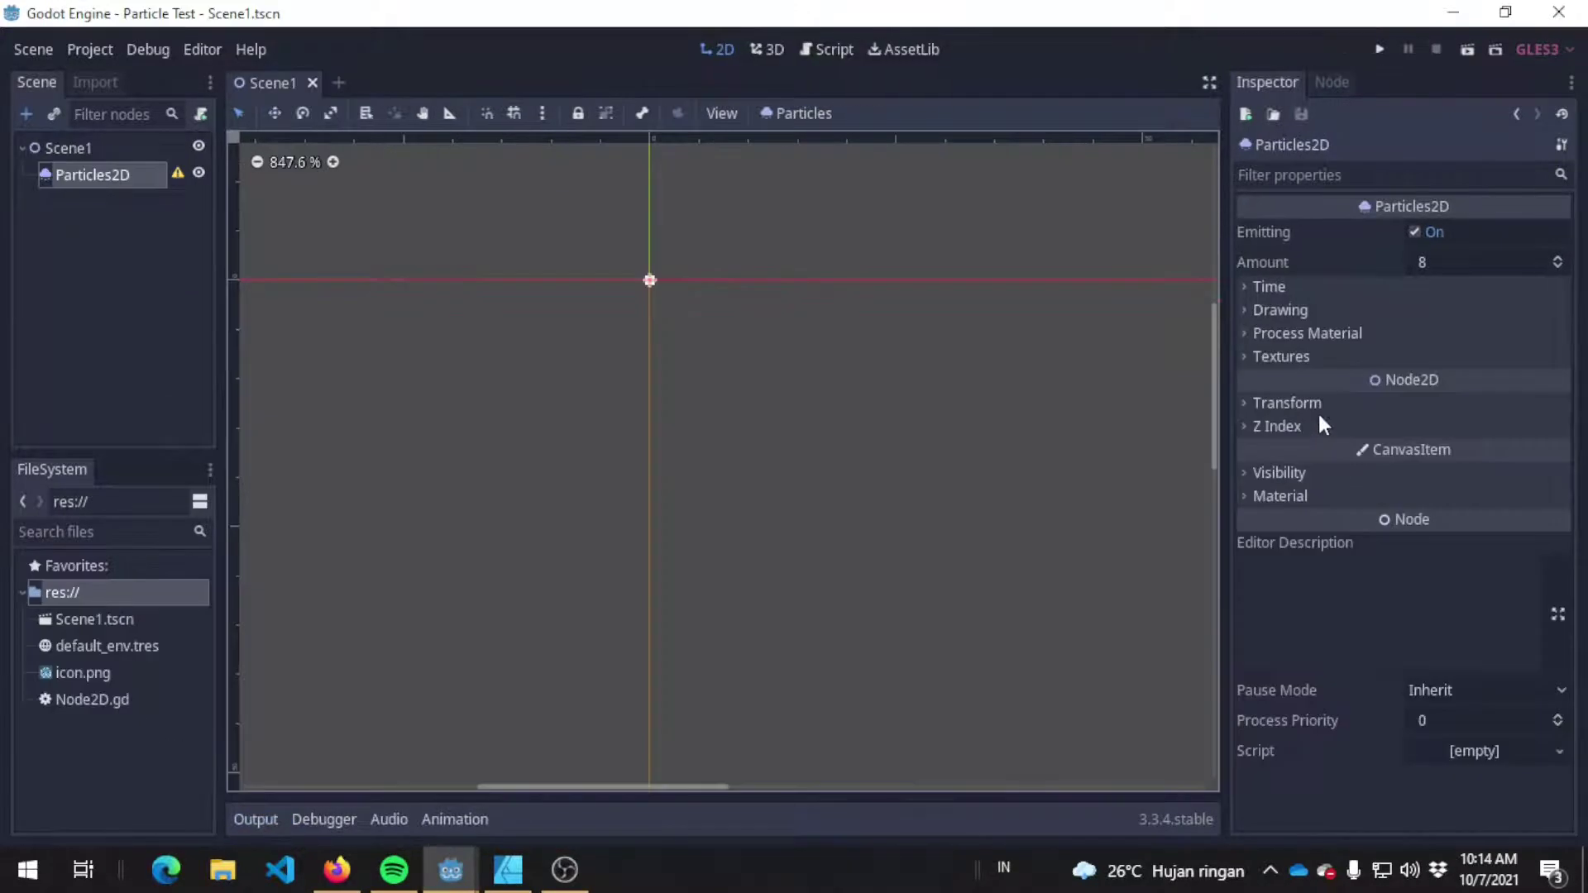
{"action": "left_click", "coordinate": [1330, 334]}
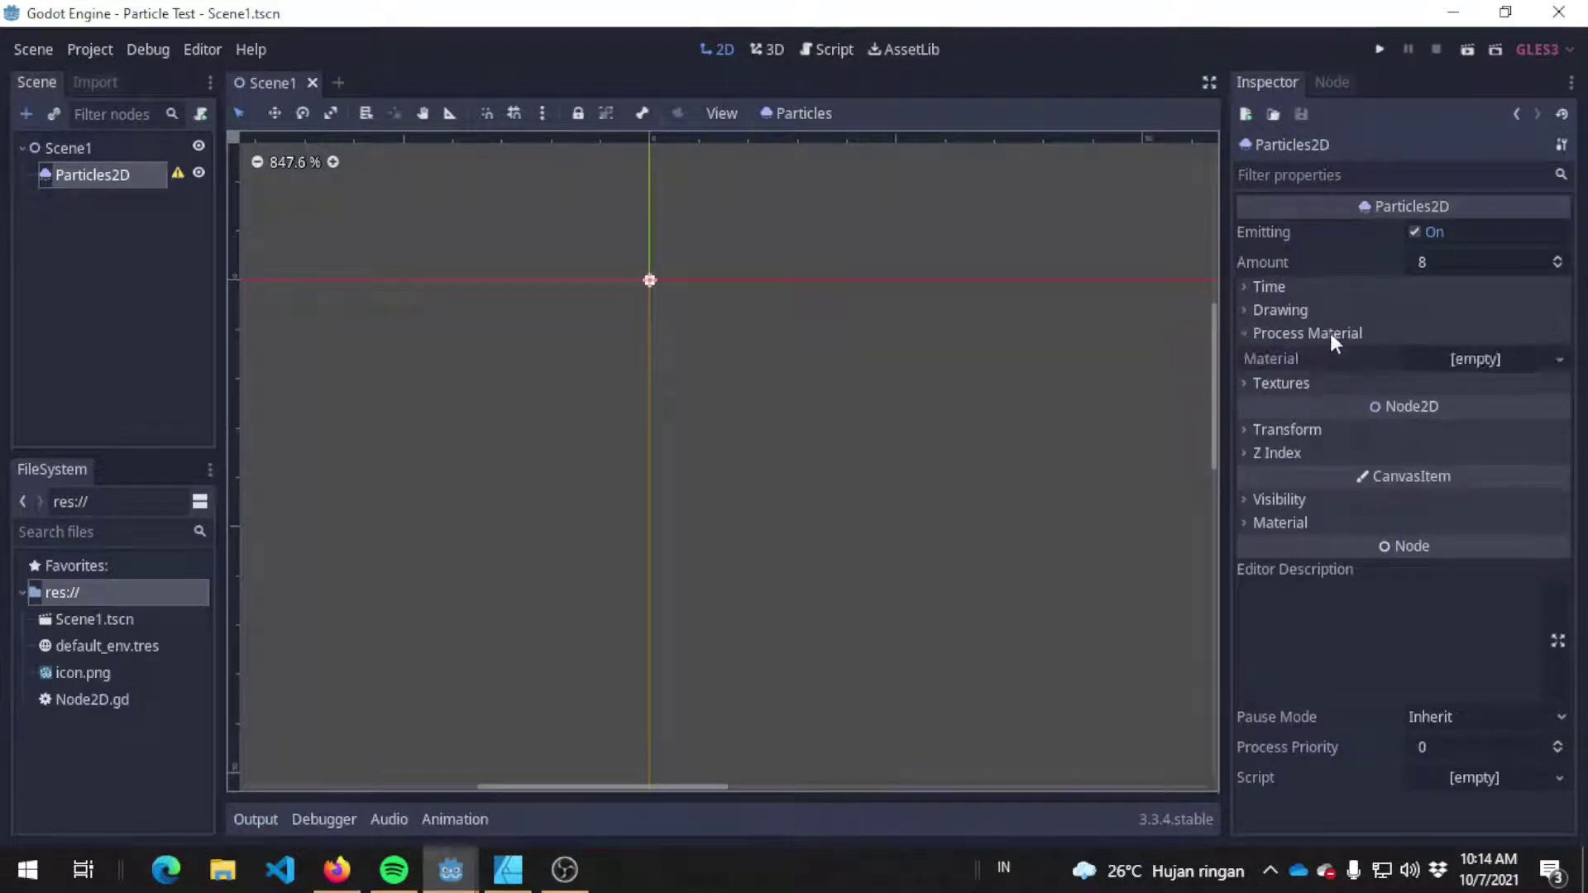
{"action": "left_click", "coordinate": [1347, 349]}
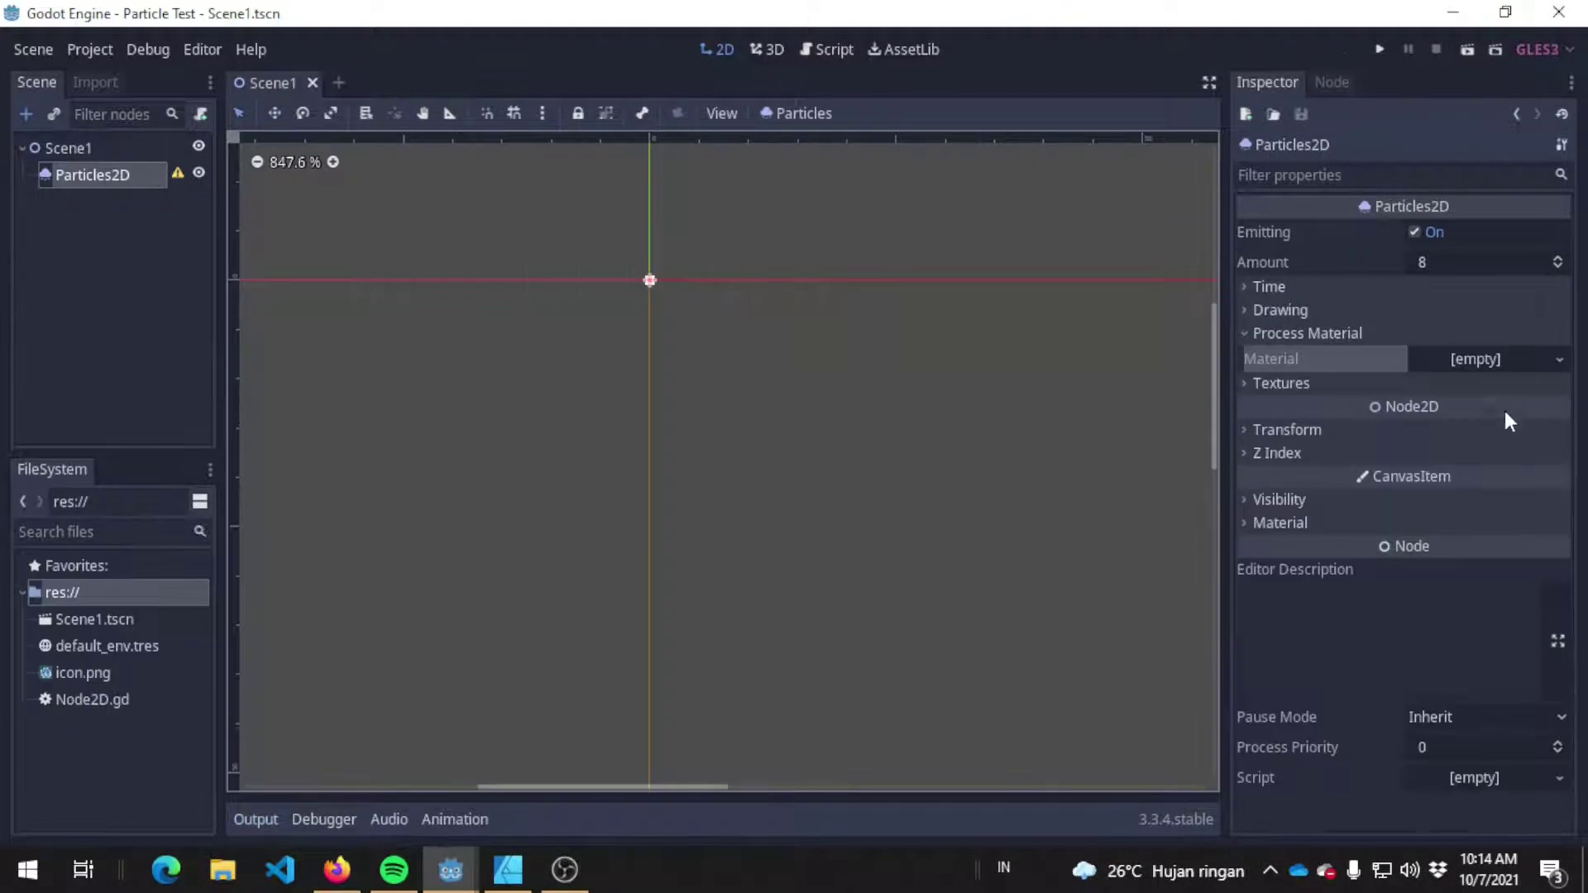
{"action": "left_click", "coordinate": [1561, 359]}
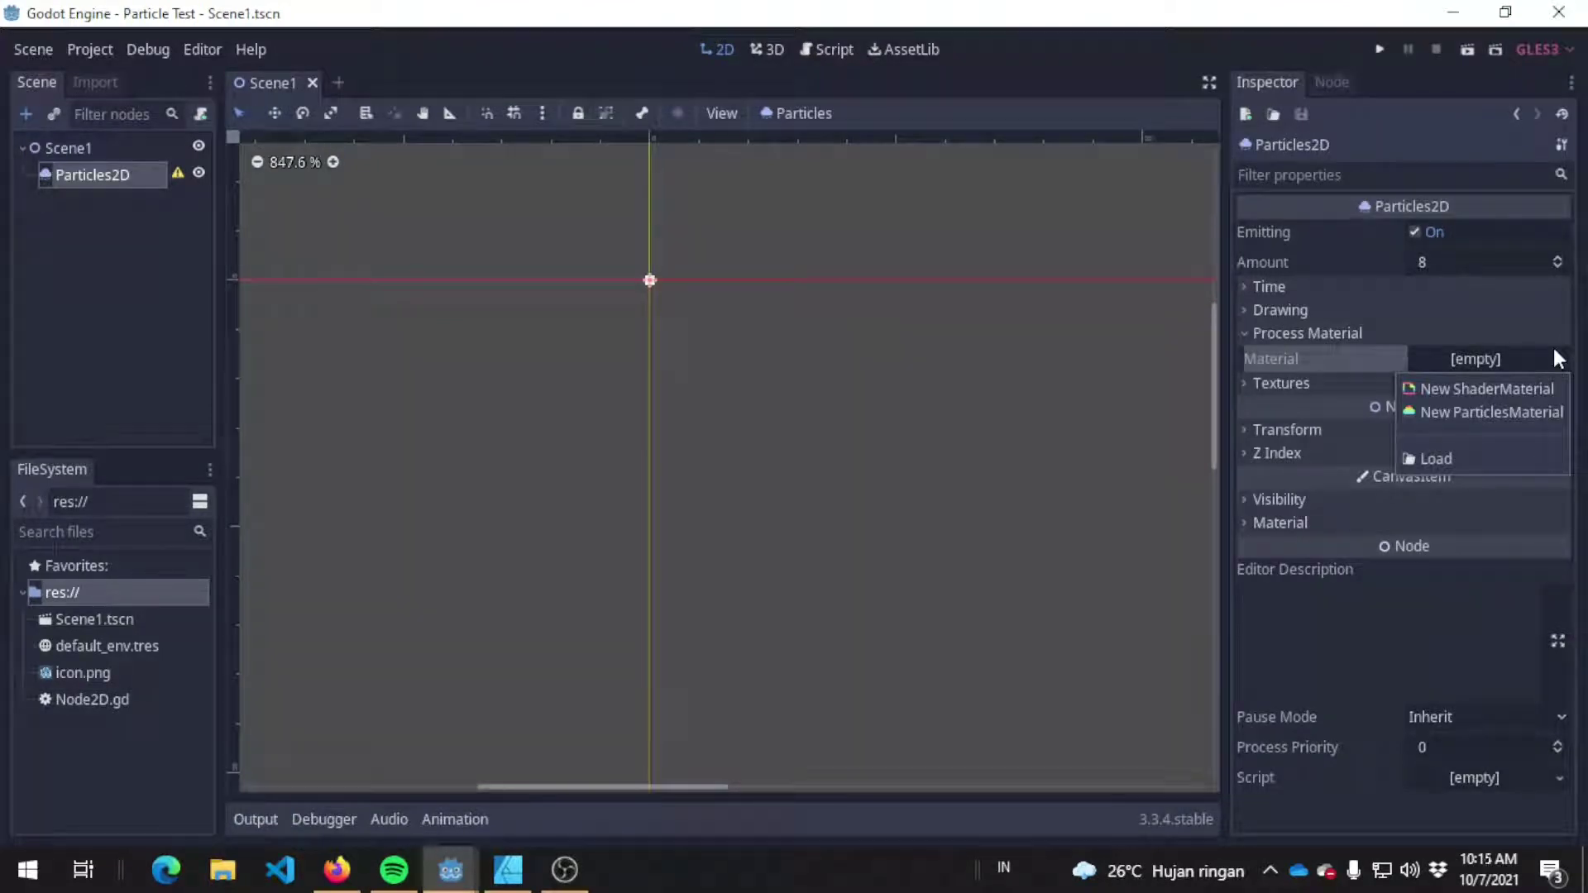
{"action": "left_click", "coordinate": [1519, 411]}
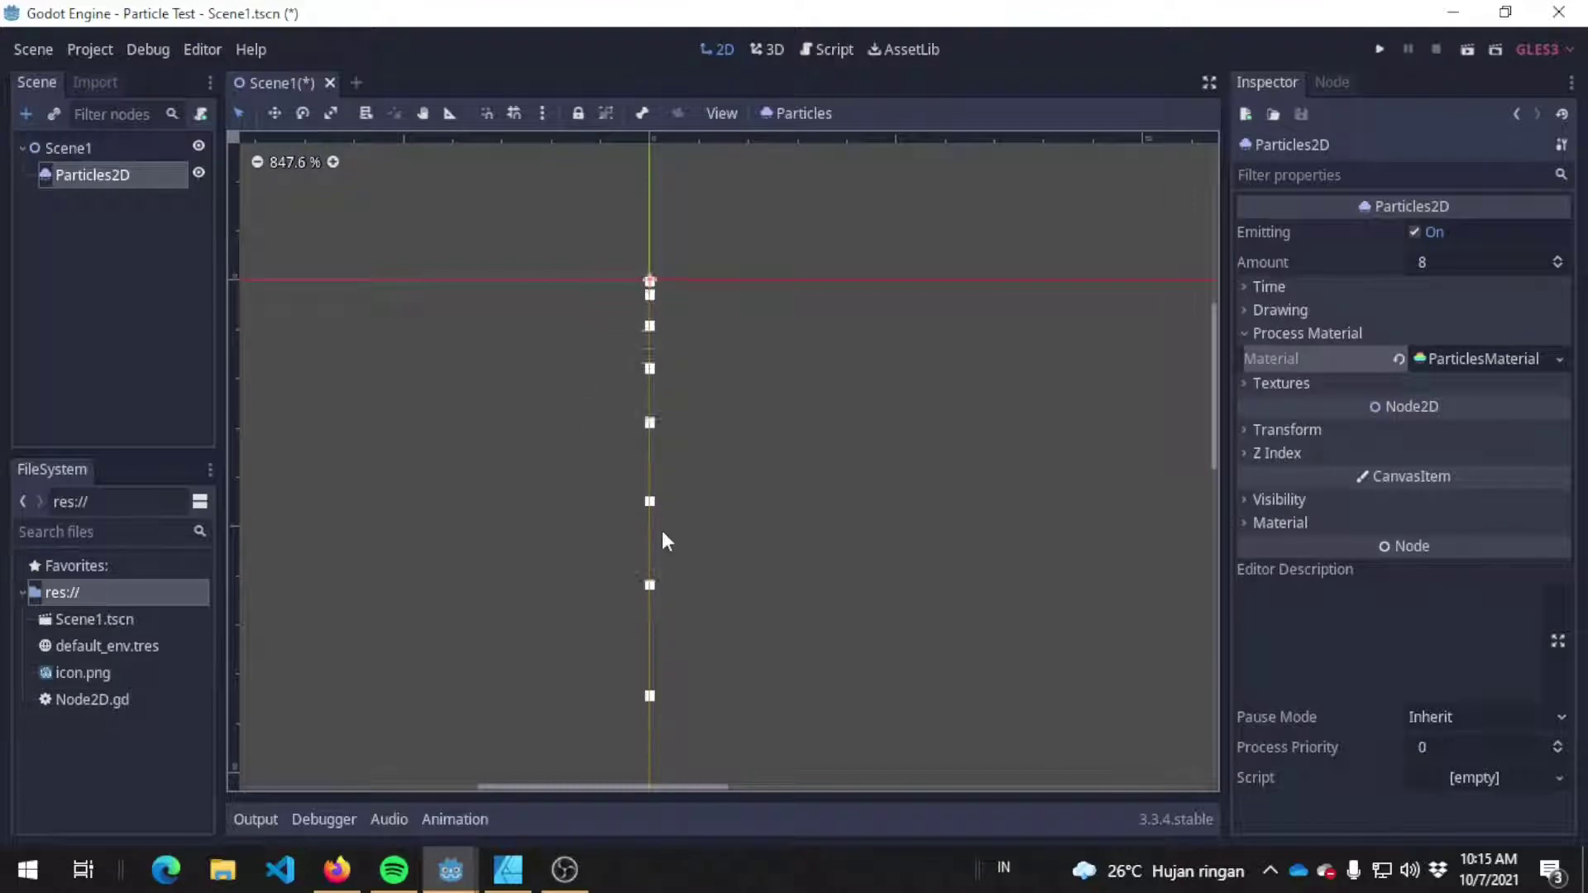
Step: Expand the ParticlesMaterial and examine its property groups against those of the CPUParticles2D node in the other project
{"action": "left_click", "coordinate": [1471, 359]}
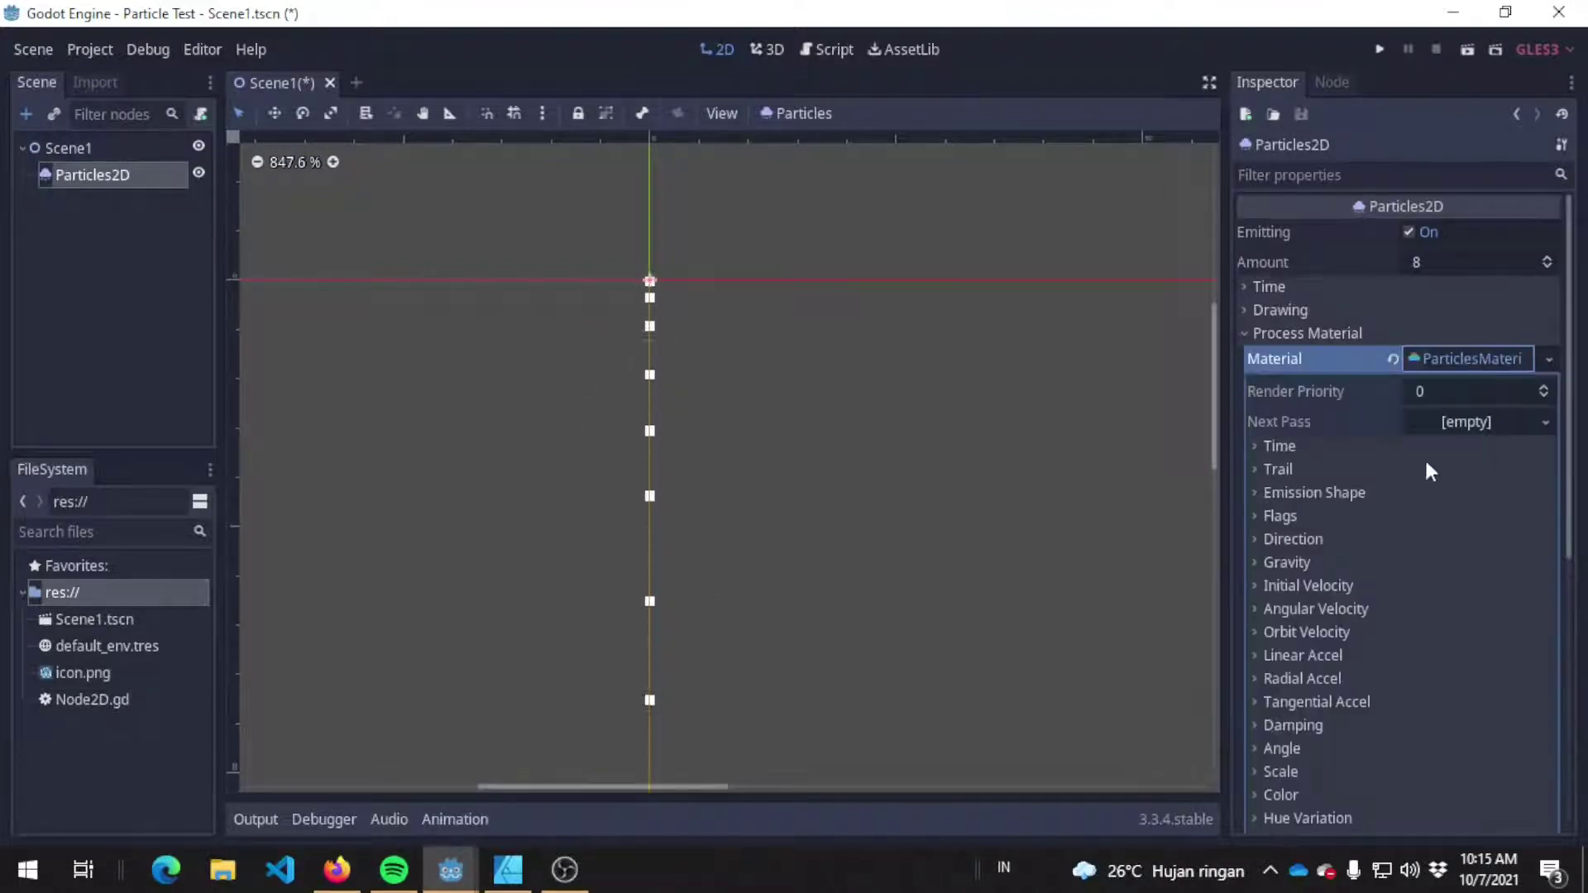
{"action": "scroll", "coordinate": [1387, 473], "scroll_direction": "down", "scroll_amount": 3}
{"action": "scroll", "coordinate": [1383, 468], "scroll_direction": "up", "scroll_amount": 2}
{"action": "key", "text": "alt+Tab"}
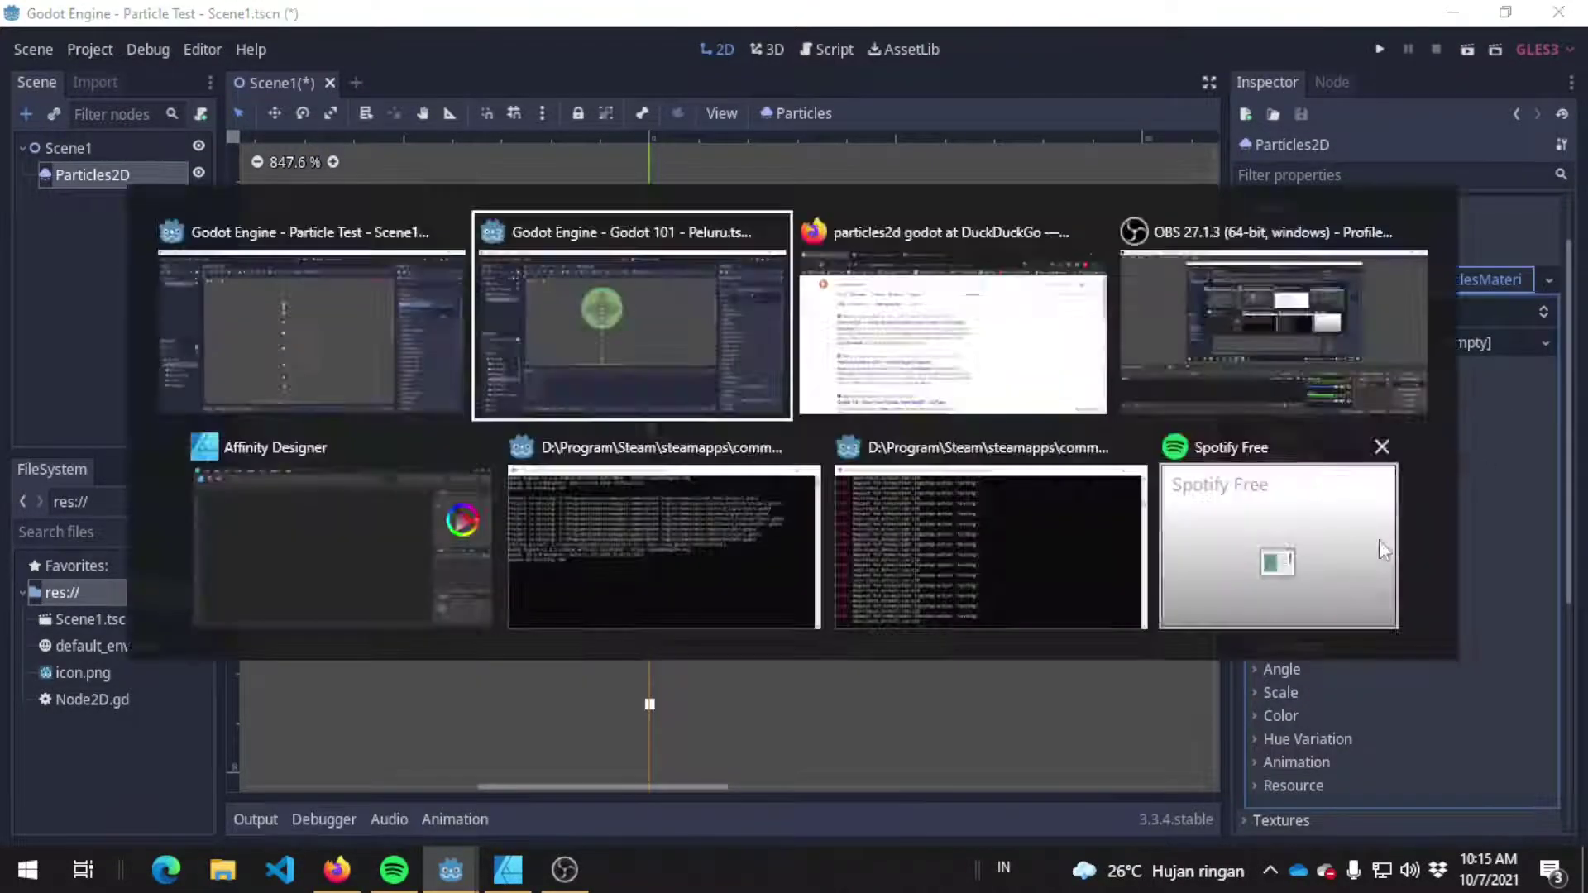
{"action": "key", "text": "alt+Tab"}
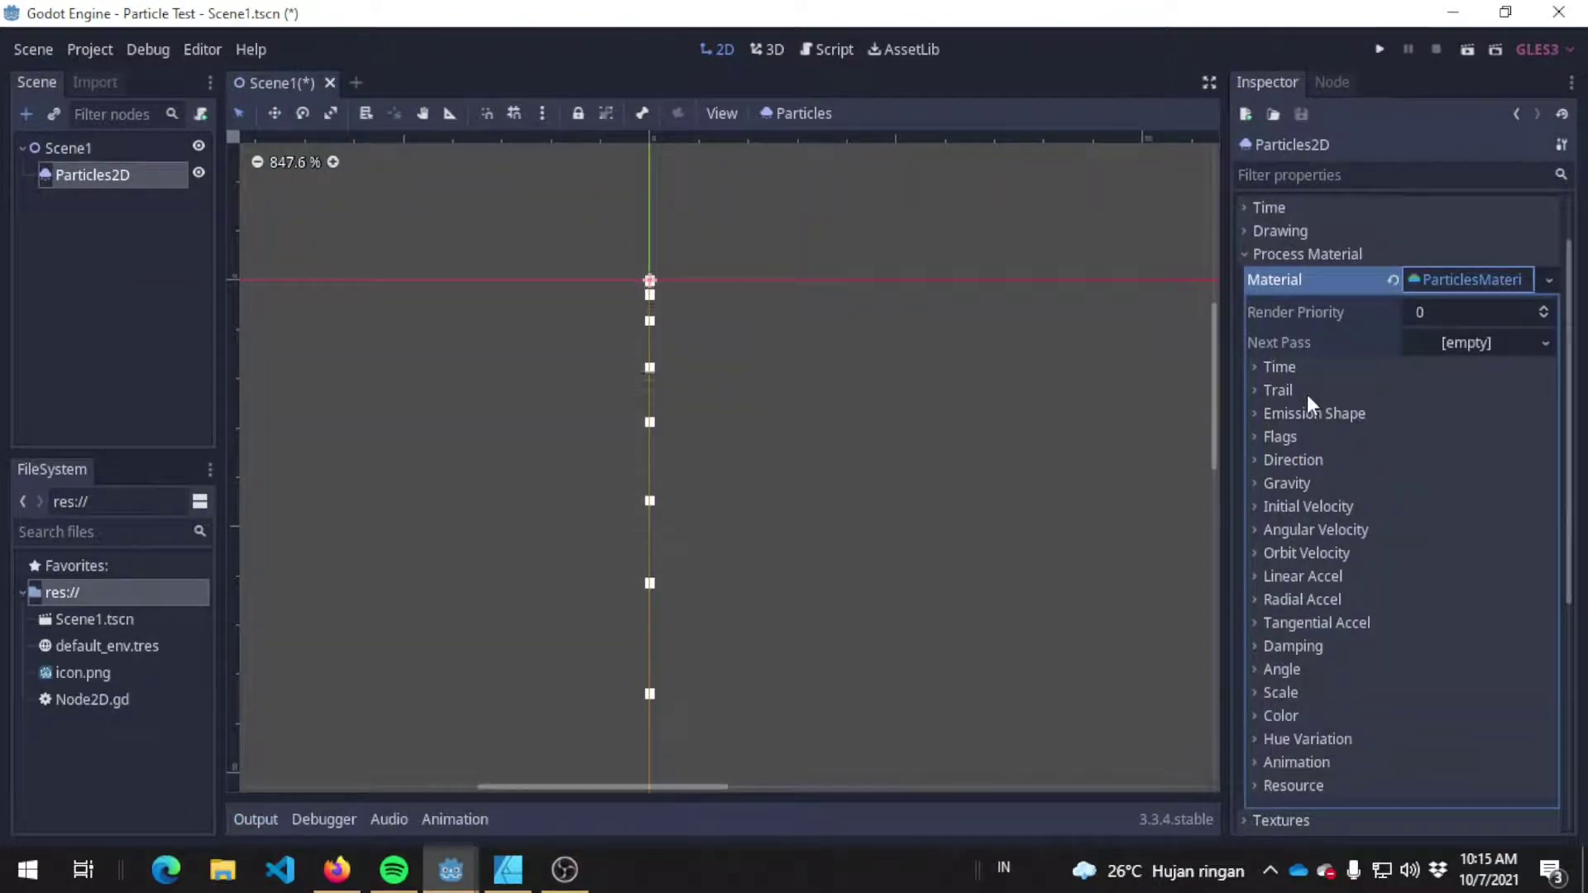
Step: Compare the ParticlesMaterial property groups with the CPUParticles2D groups, ending in the Godot 101 project
{"action": "key", "text": "alt+Tab"}
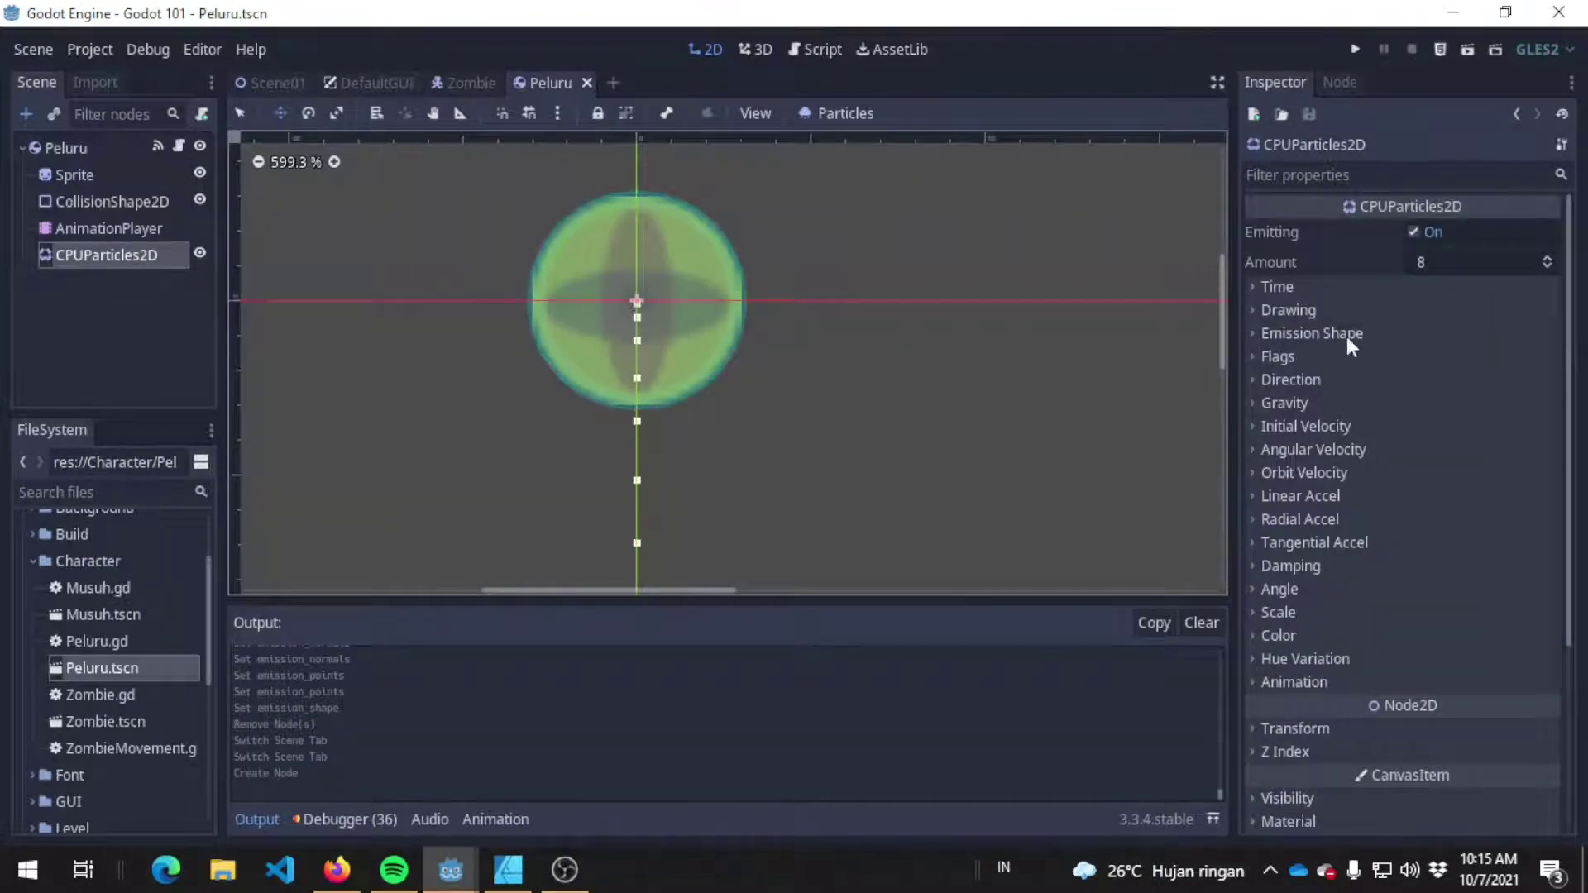
{"action": "key", "text": "alt+Tab"}
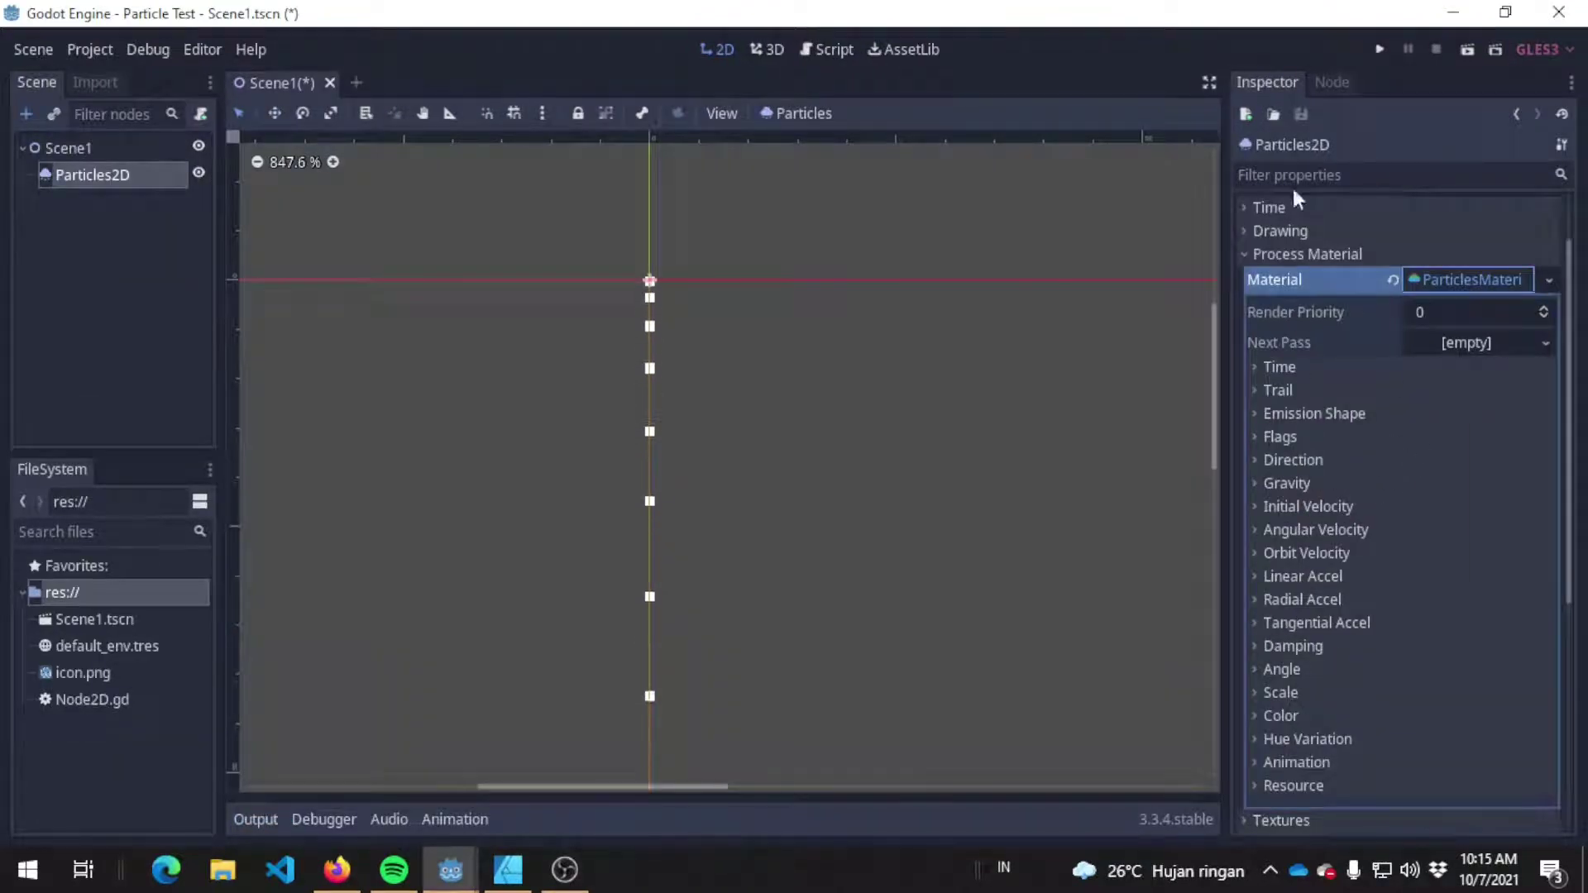
{"action": "key", "text": "alt+Tab"}
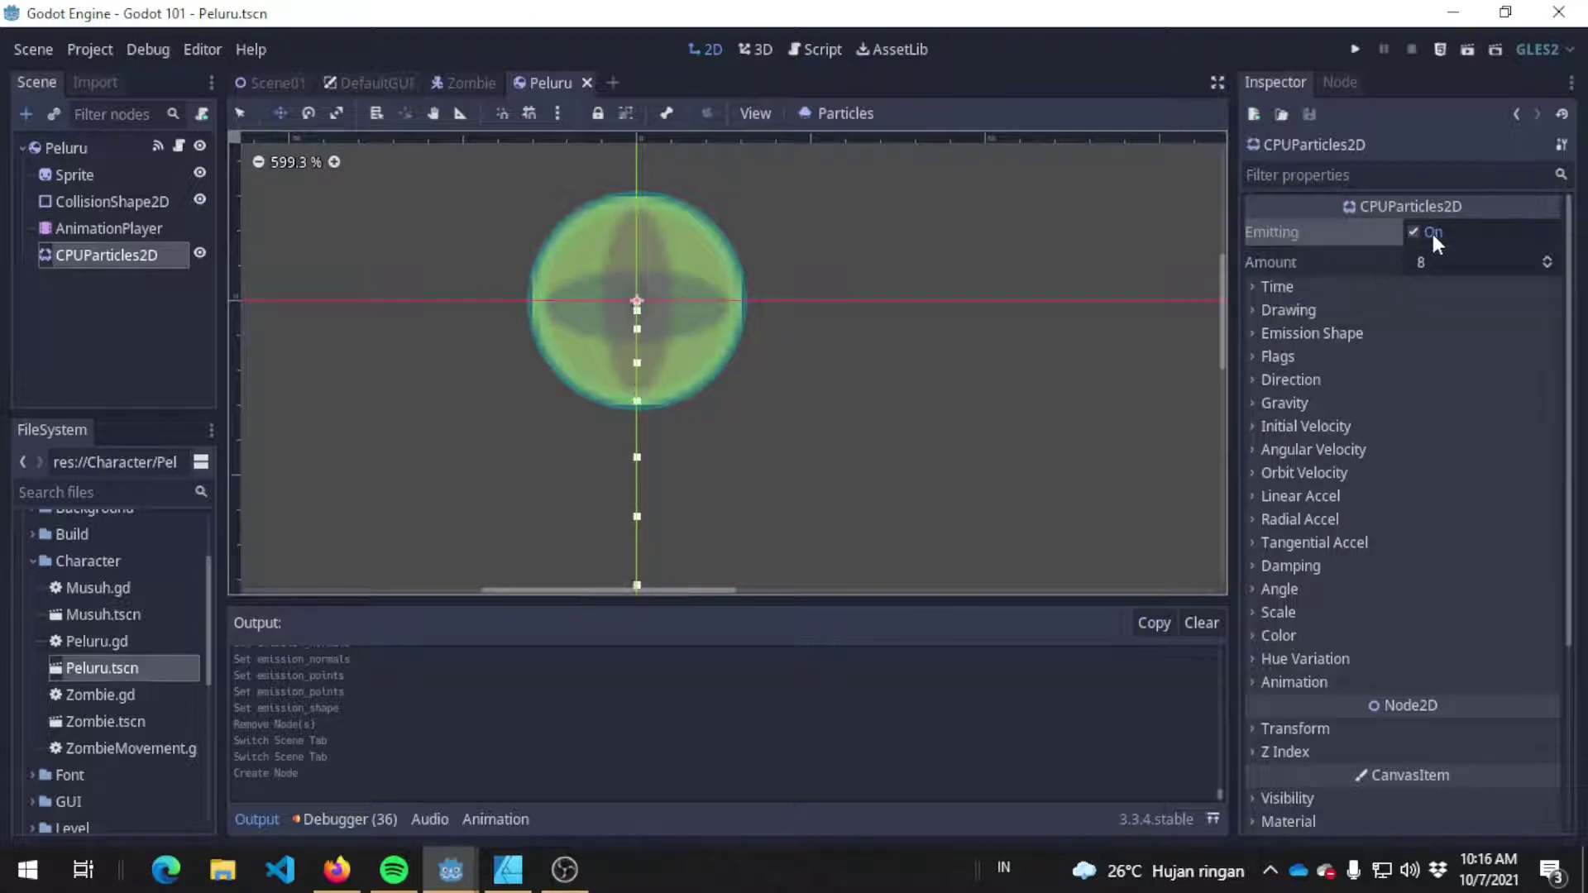
Step: Toggle the CPUParticles2D node's emission off and on several times, leaving it on
{"action": "left_click", "coordinate": [1431, 231]}
{"action": "left_click", "coordinate": [1433, 235]}
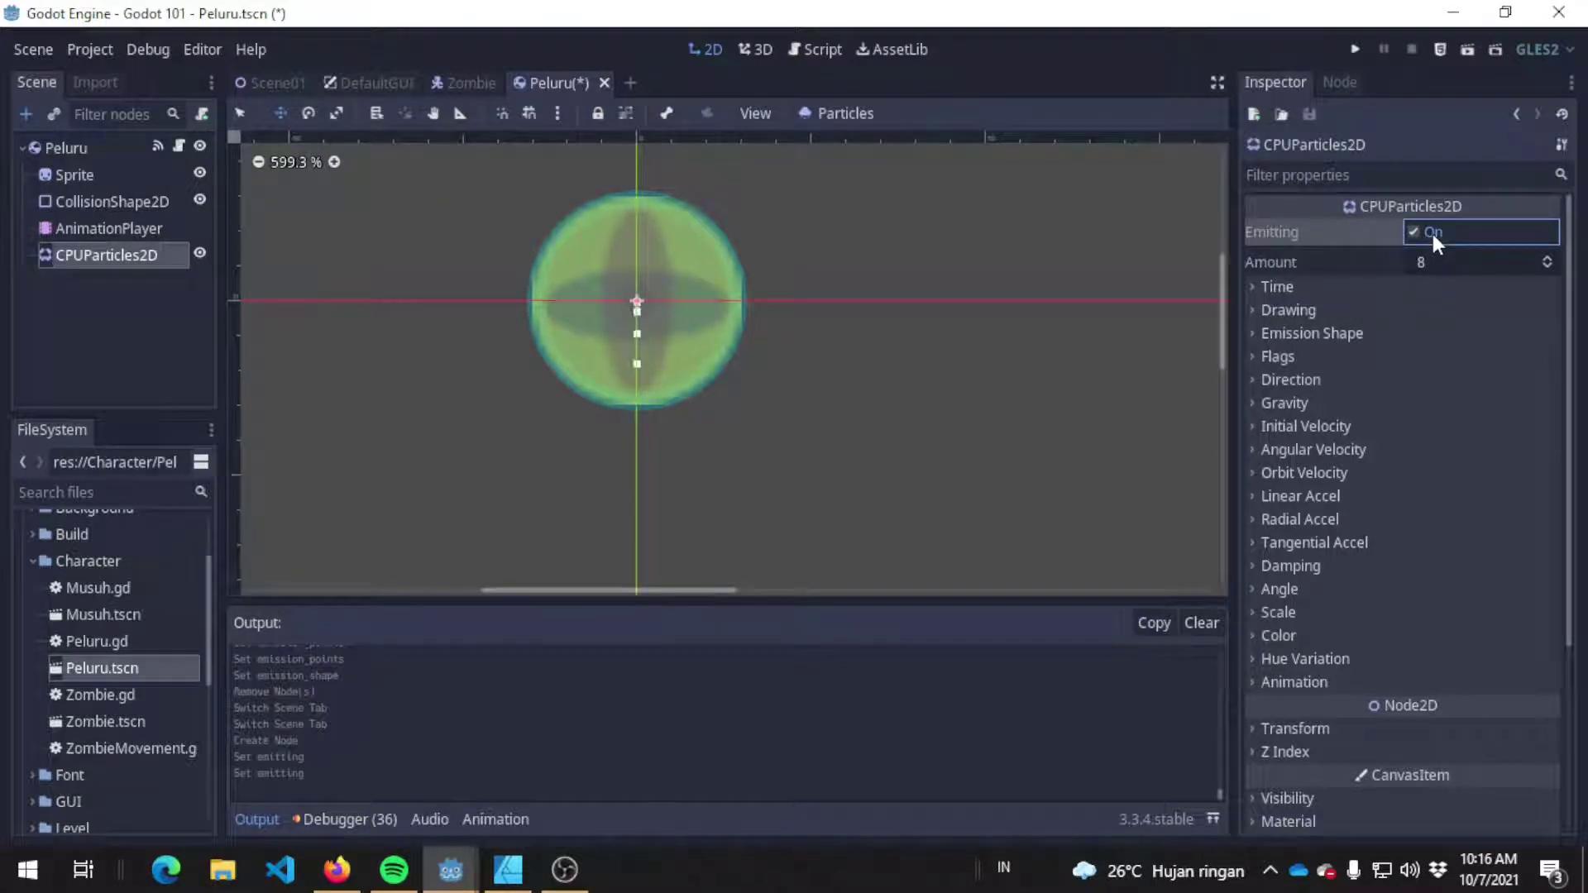
{"action": "left_click", "coordinate": [1433, 235]}
{"action": "left_click", "coordinate": [1432, 235]}
{"action": "left_click", "coordinate": [1433, 235]}
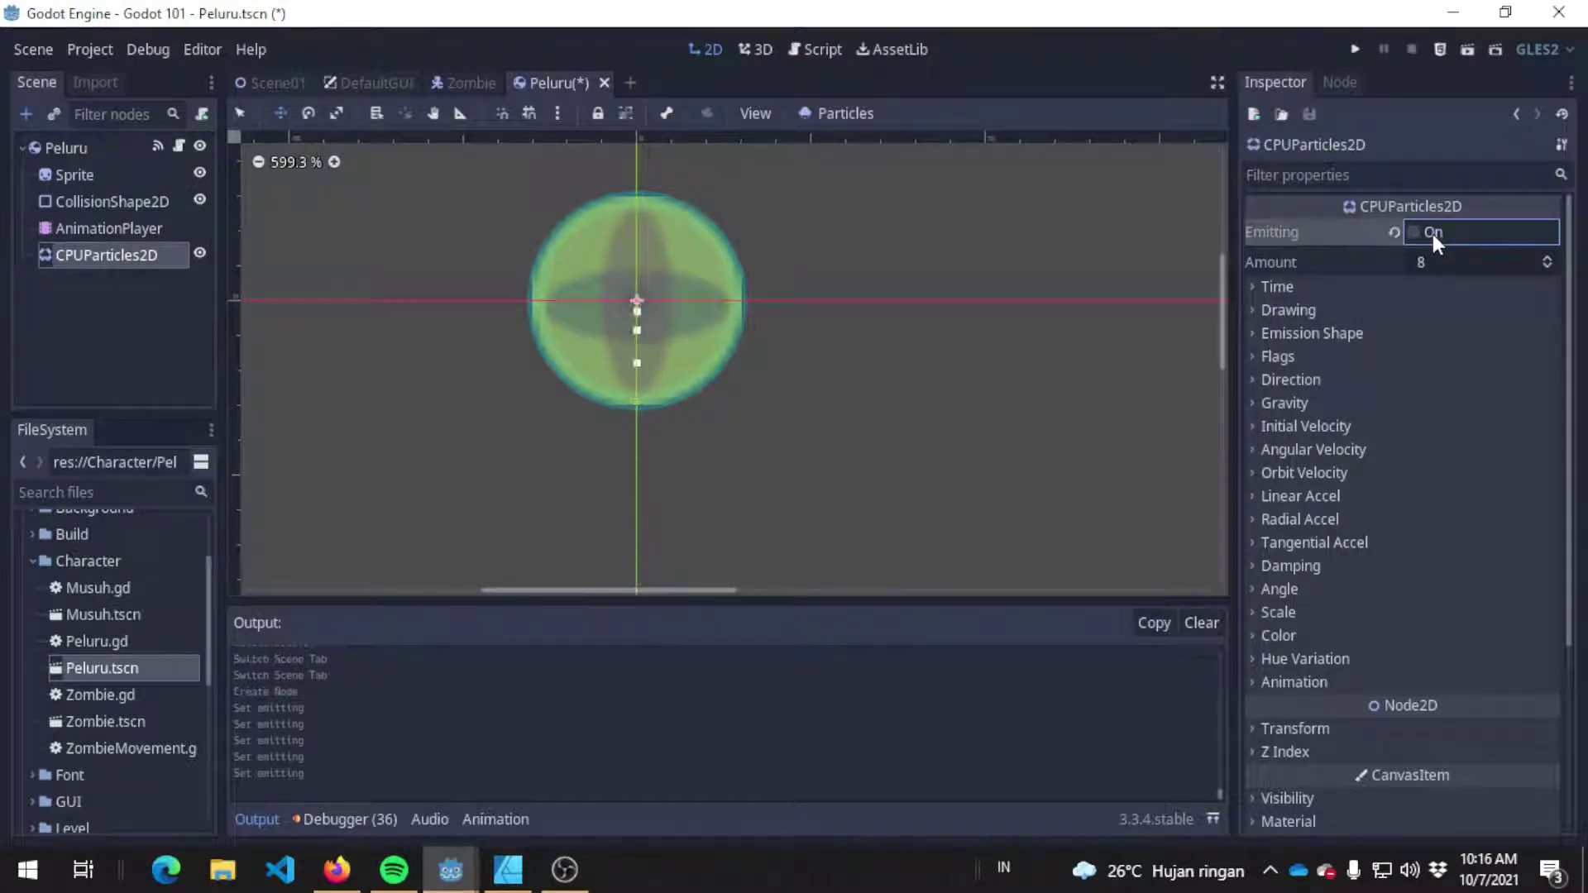
{"action": "left_click", "coordinate": [1432, 235]}
{"action": "left_click", "coordinate": [1432, 234]}
{"action": "left_click", "coordinate": [1433, 235]}
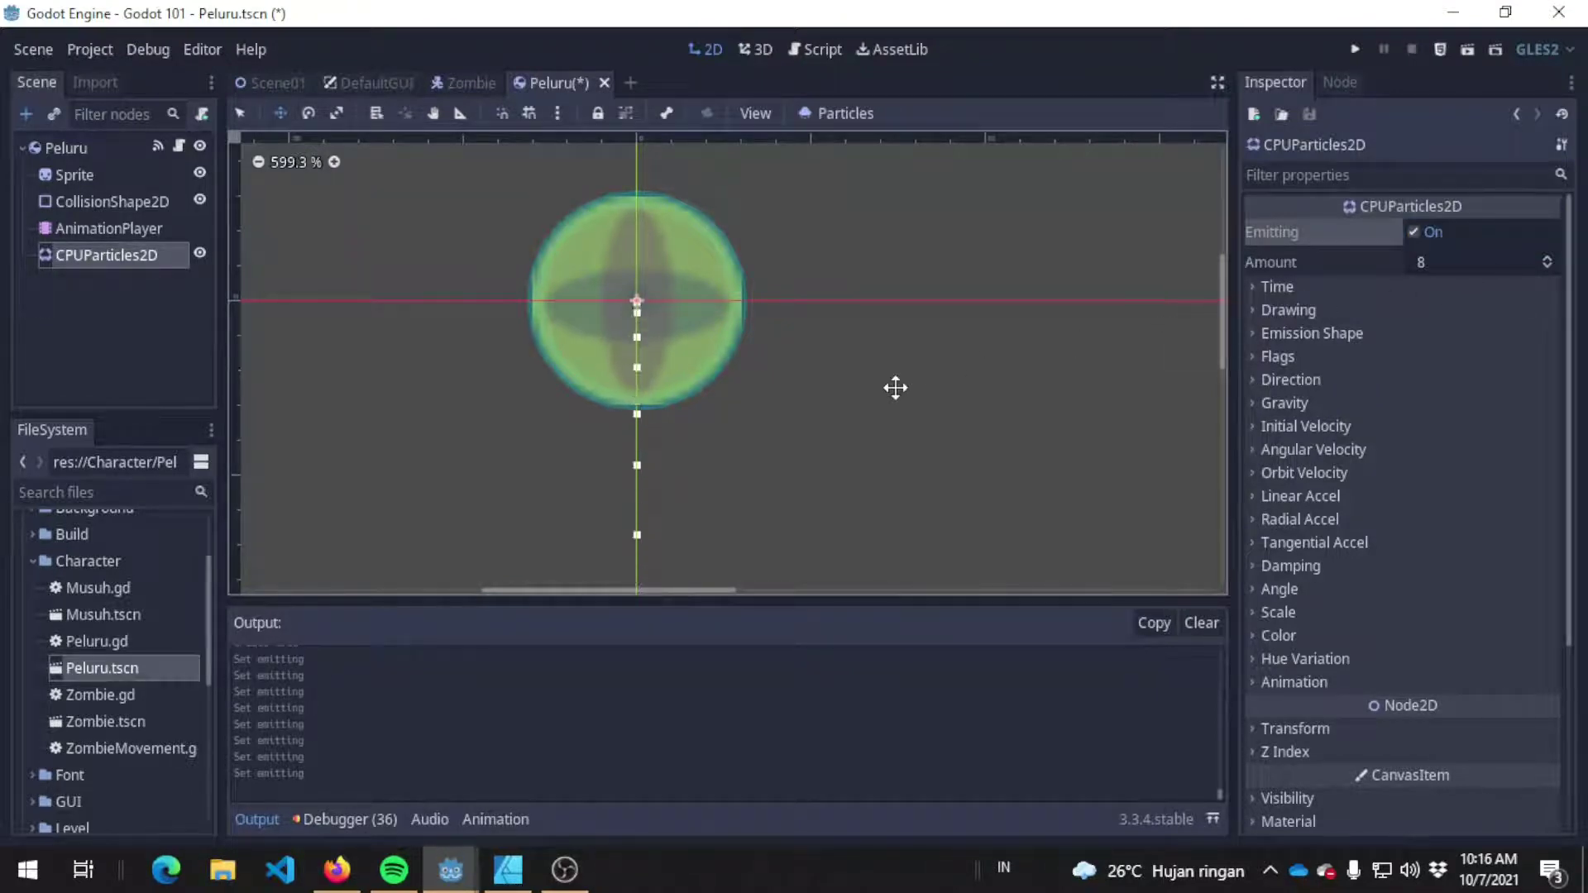
Step: Try particle amounts of 100 and 1 on the CPUParticles2D node
{"action": "scroll", "coordinate": [915, 397], "scroll_direction": "down", "scroll_amount": 1}
{"action": "middle_click_drag", "start_coordinate": [894, 375], "coordinate": [861, 292]}
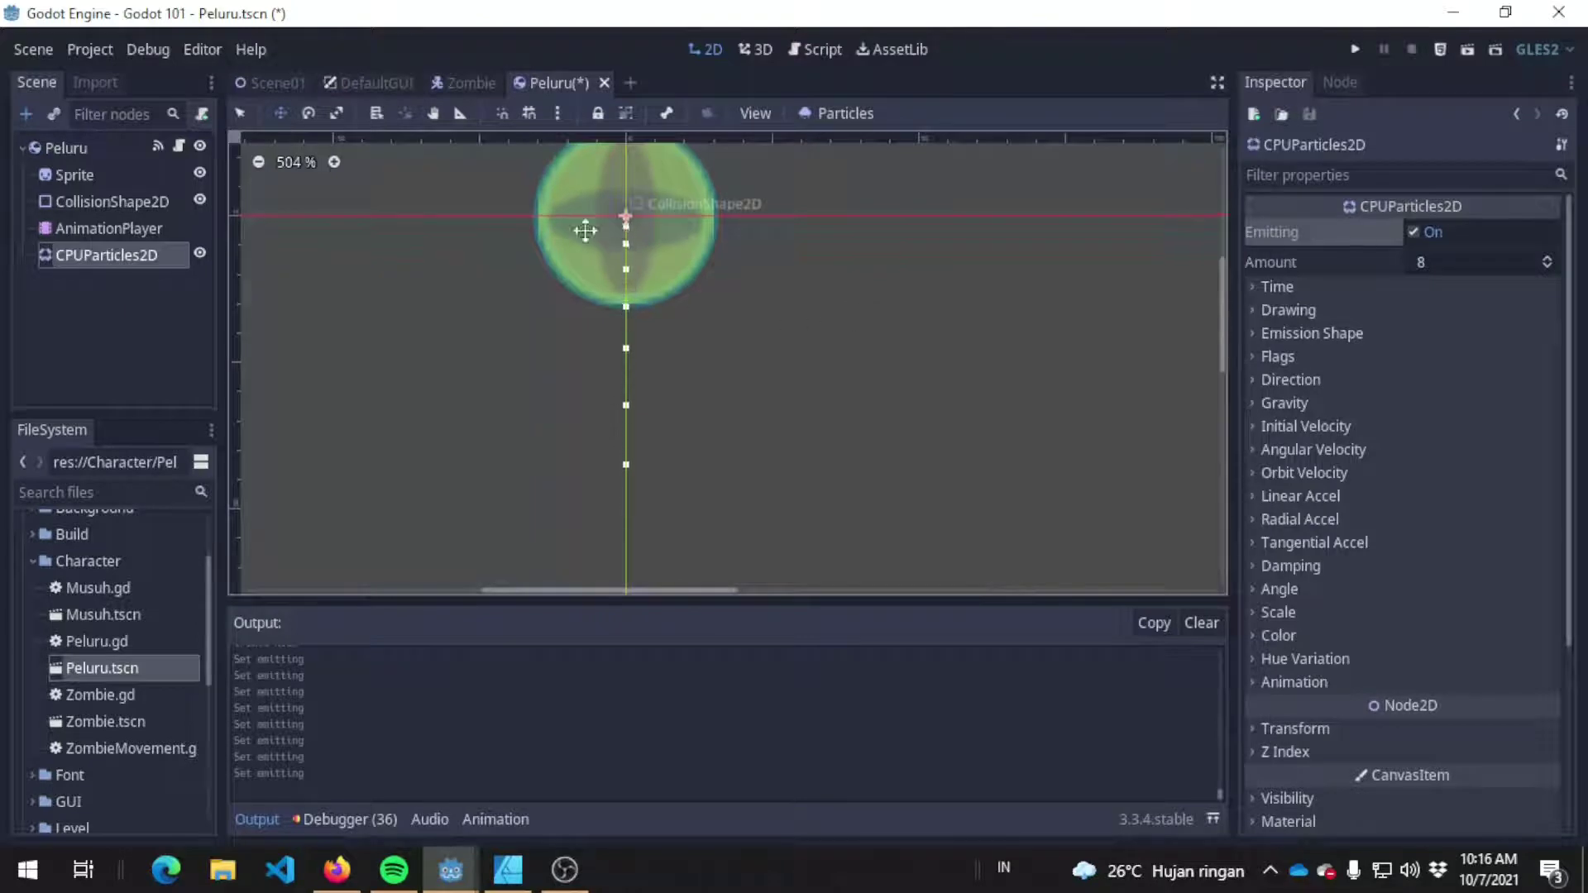
{"action": "left_click", "coordinate": [1486, 261]}
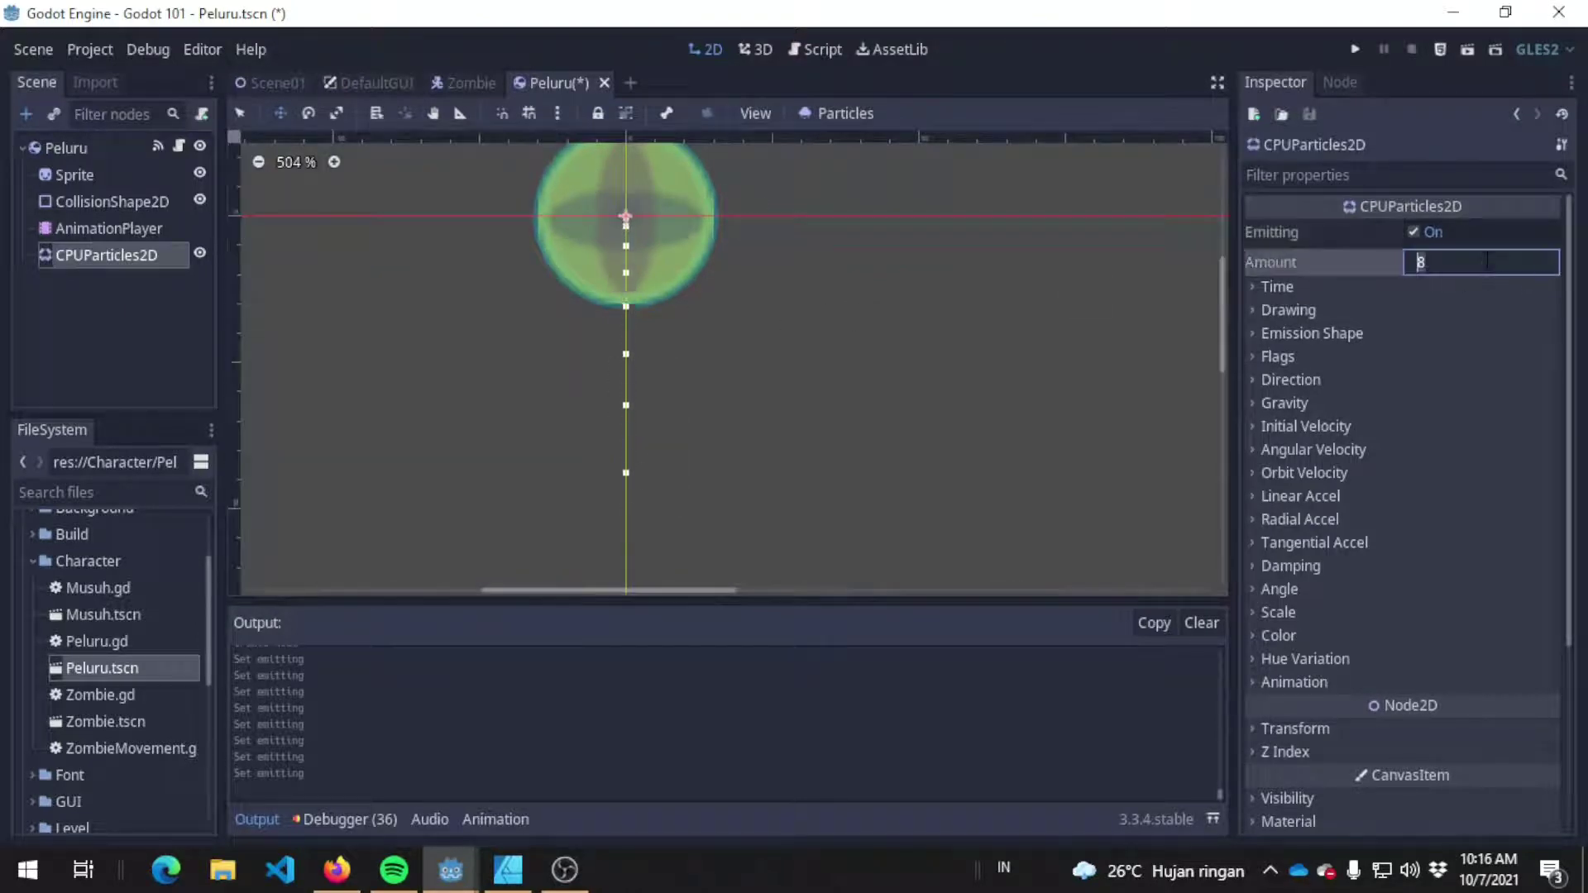
{"action": "type", "text": "100"}
{"action": "key", "text": "Return"}
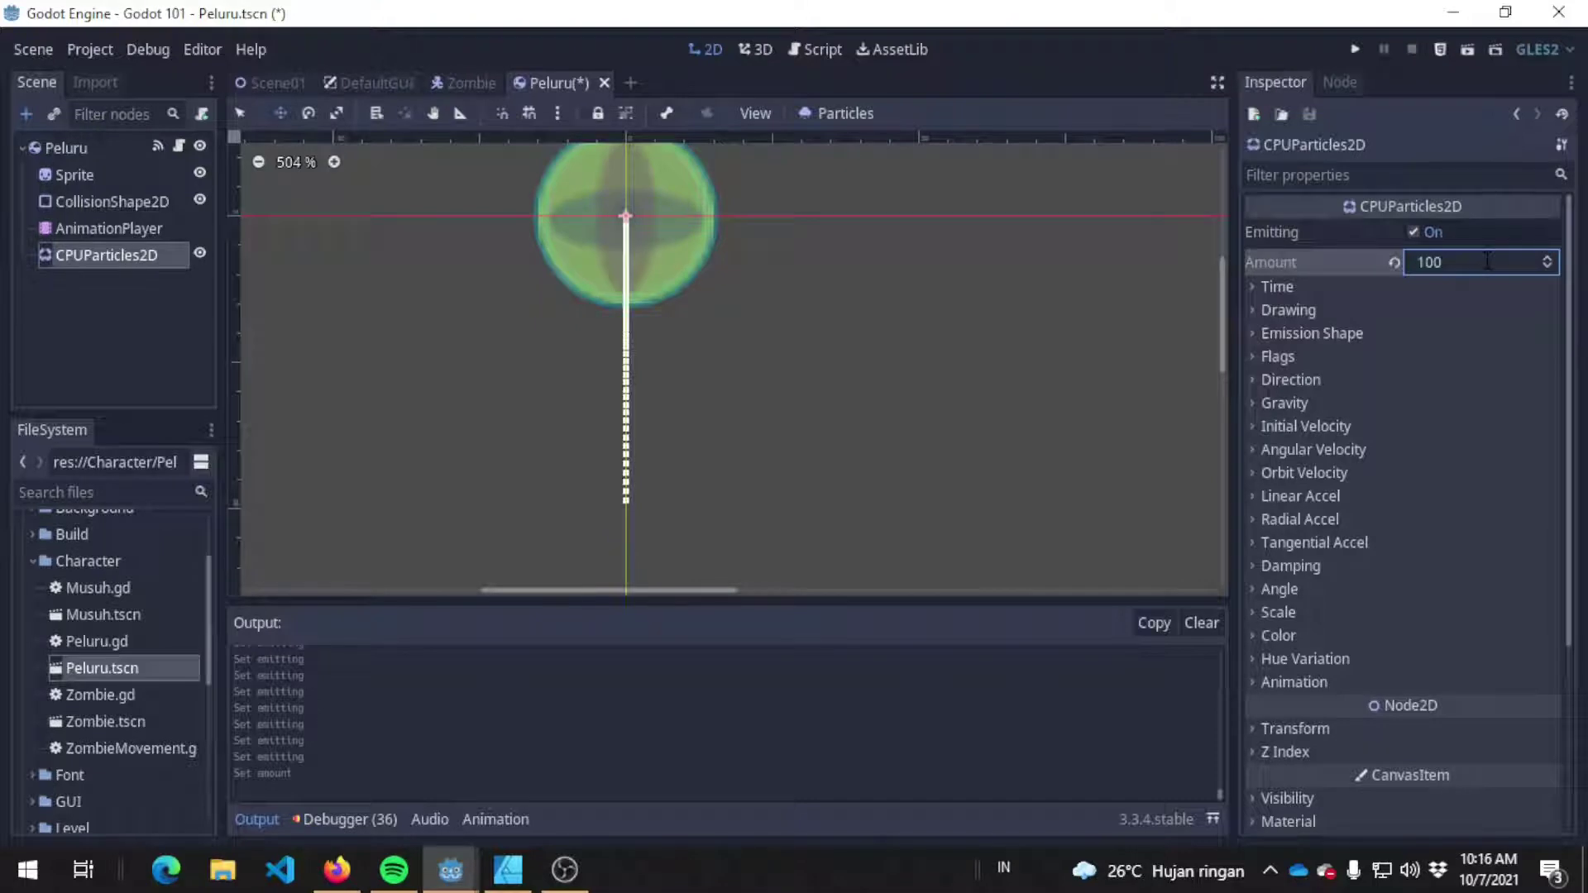
{"action": "left_click", "coordinate": [1484, 262]}
{"action": "key", "text": "Home"}
{"action": "key", "text": "BackSpace"}
{"action": "key", "text": "BackSpace"}
{"action": "key", "text": "Return"}
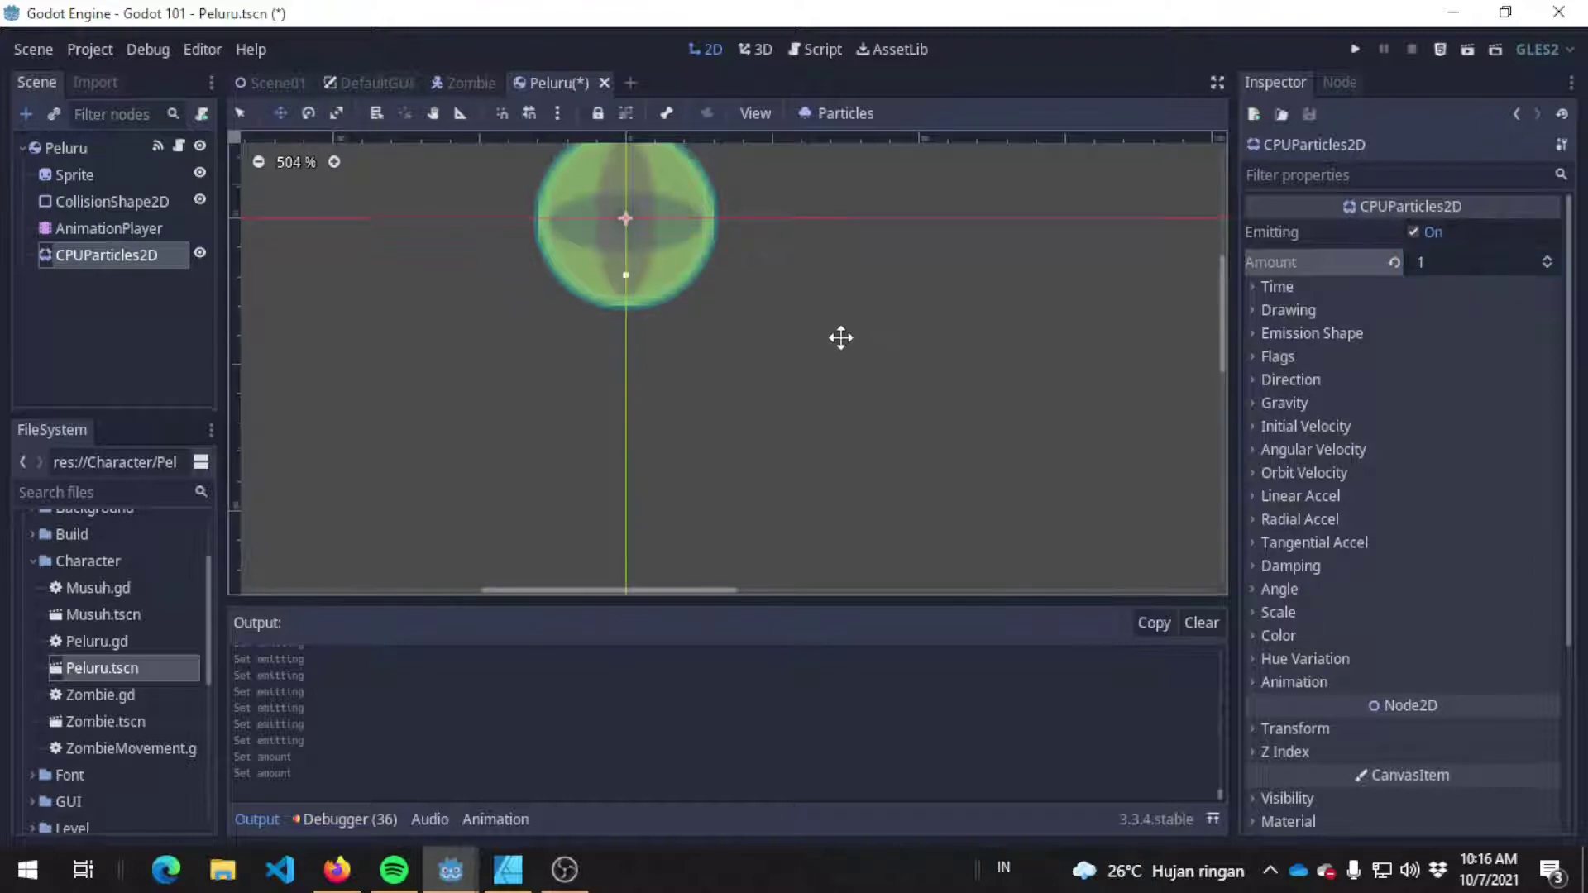
Step: Set the CPUParticles2D particle amount to 51
{"action": "scroll", "coordinate": [803, 389], "scroll_direction": "up", "scroll_amount": 3}
{"action": "left_click", "coordinate": [1486, 263]}
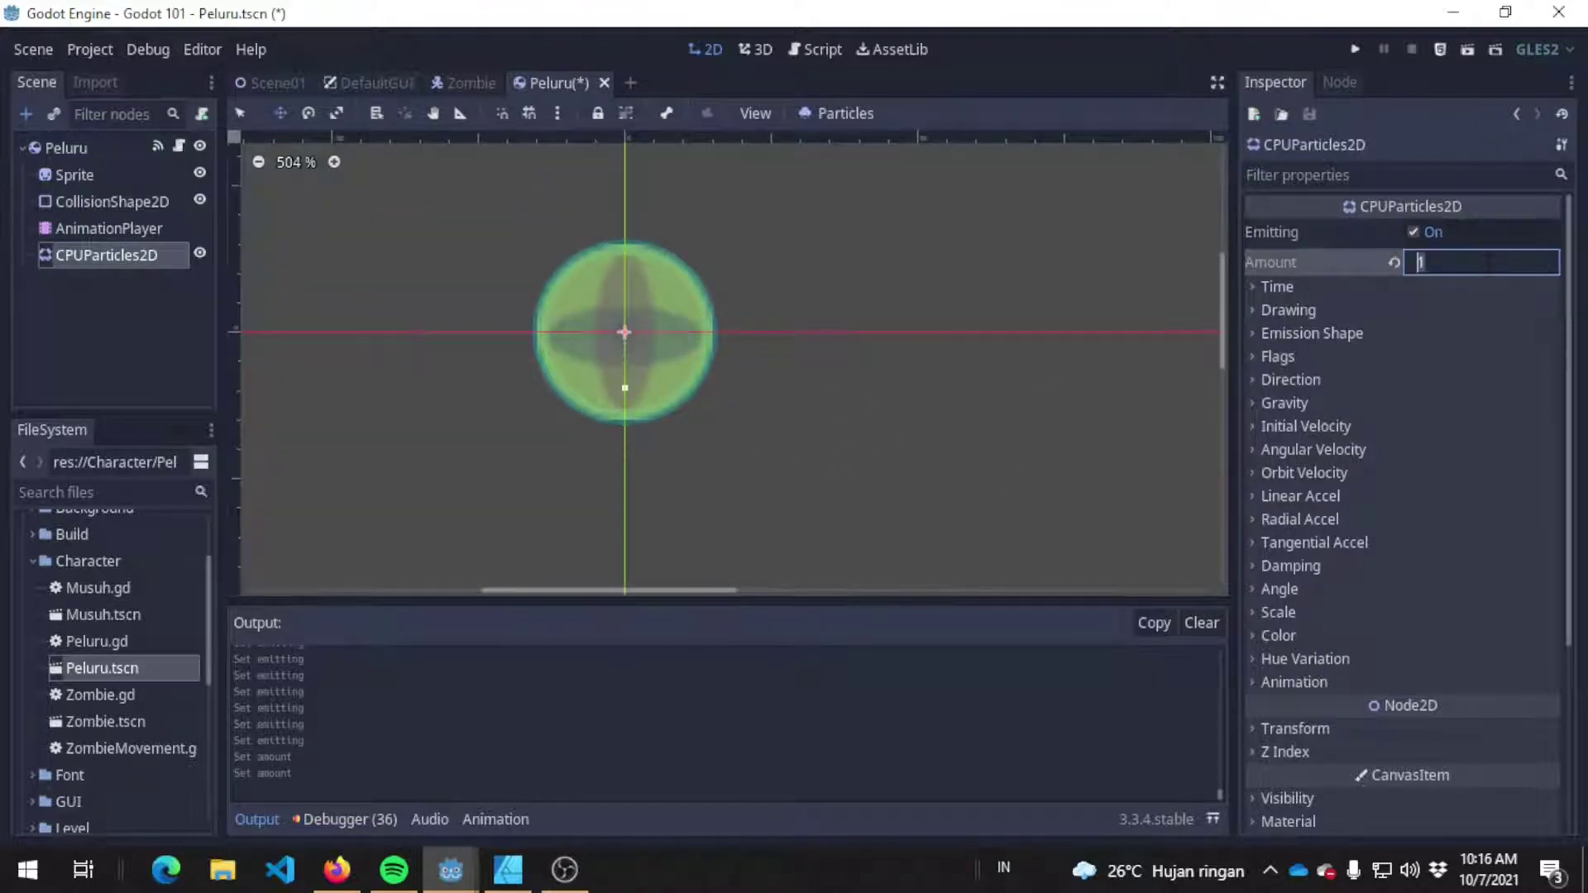
{"action": "type", "text": "51"}
{"action": "key", "text": "Return"}
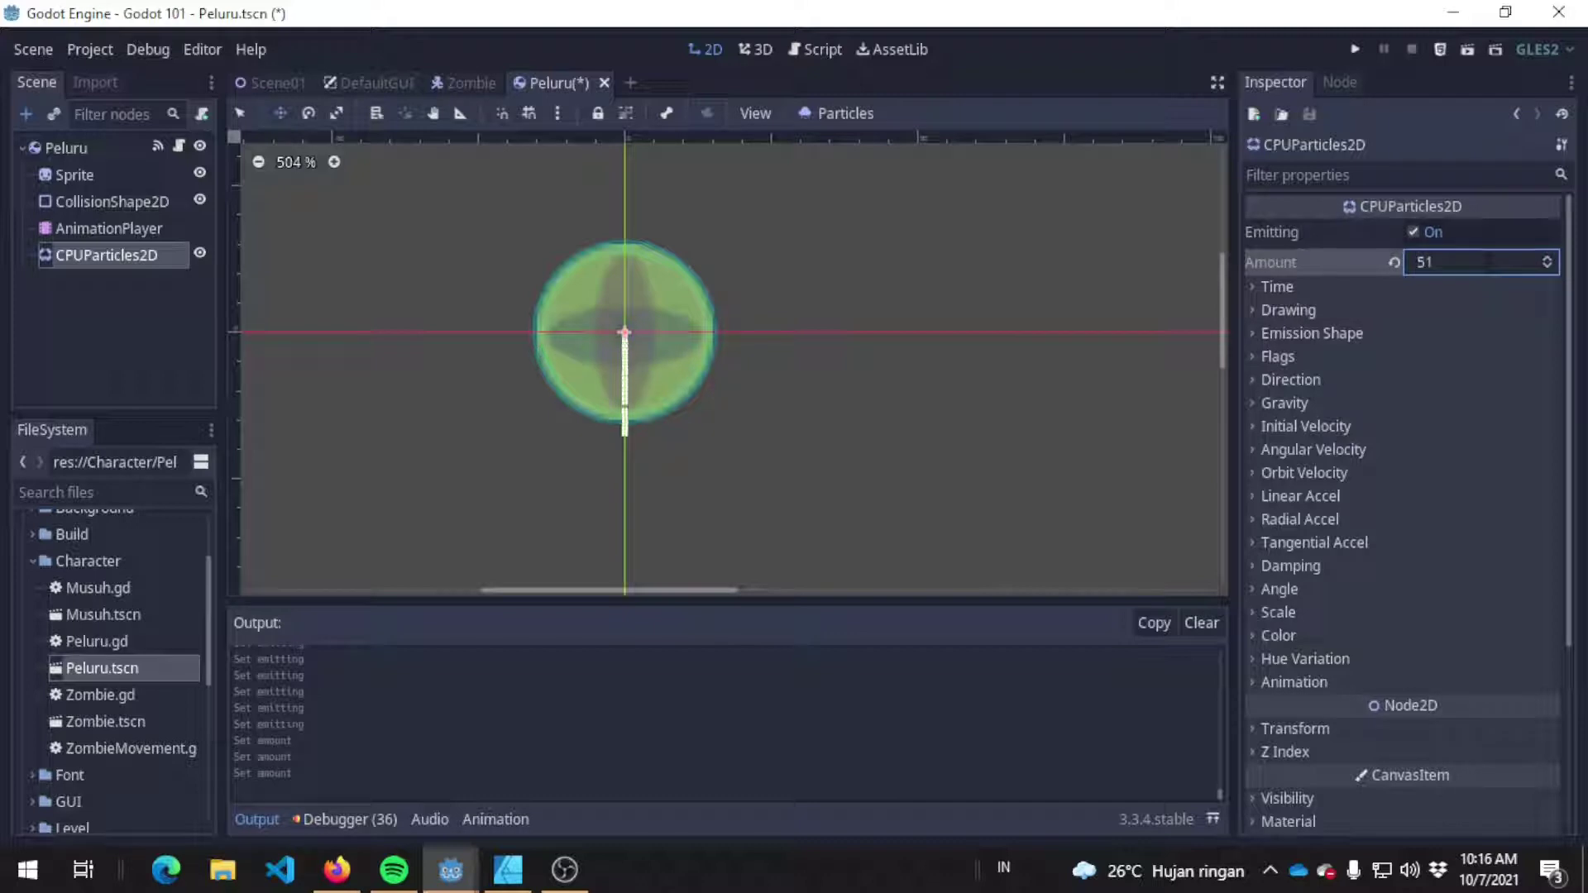
Step: Set the CPUParticles2D particle amount to 20 and save the Peluru scene
{"action": "type", "text": "20"}
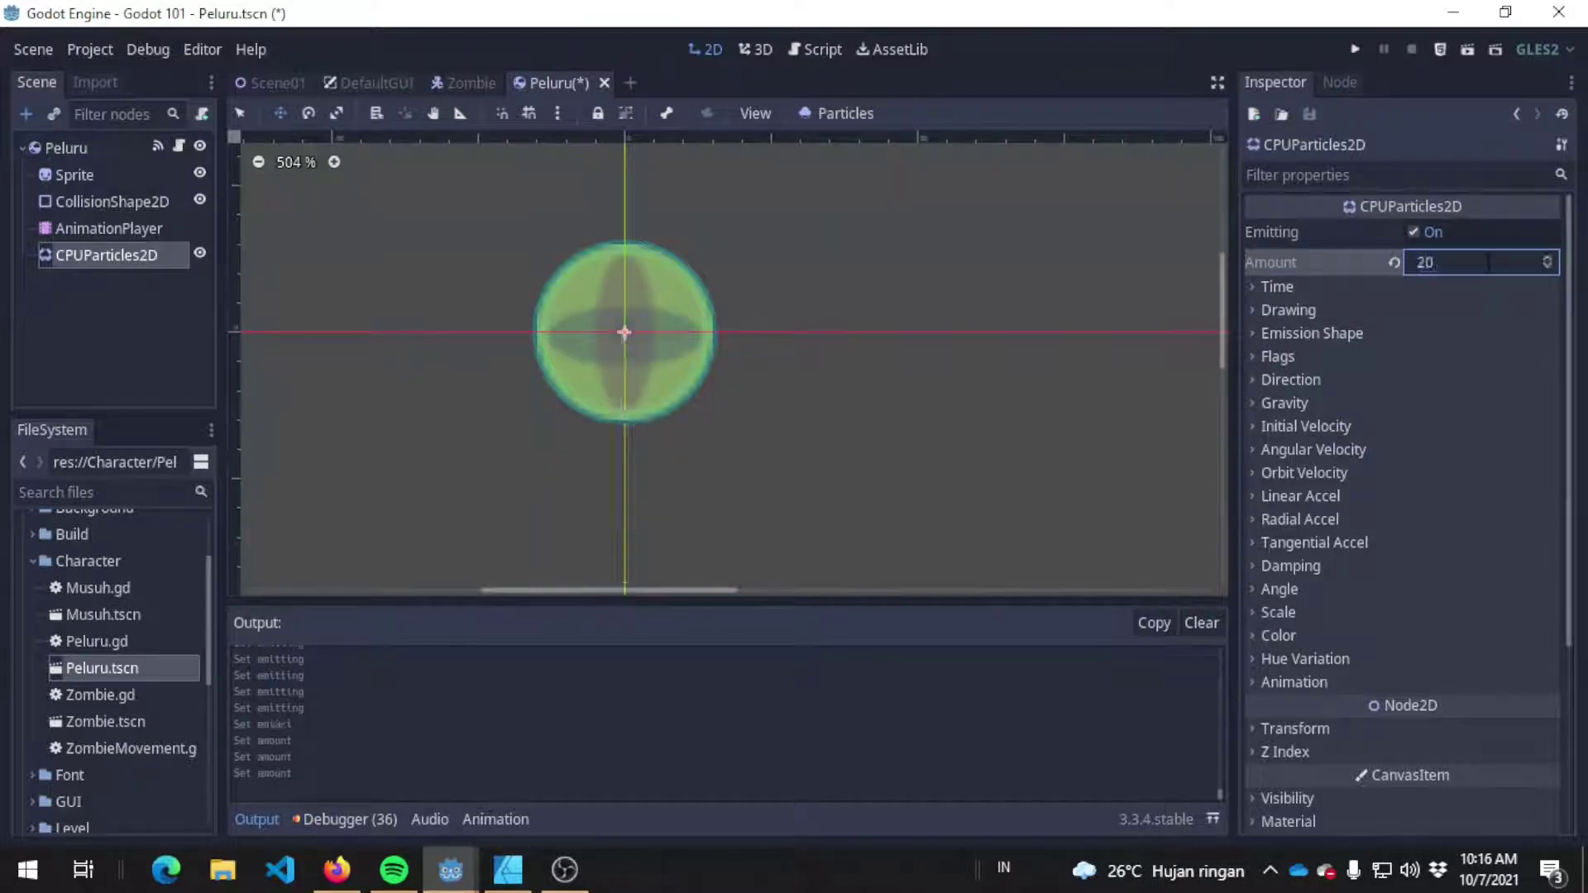
{"action": "key", "text": "Return"}
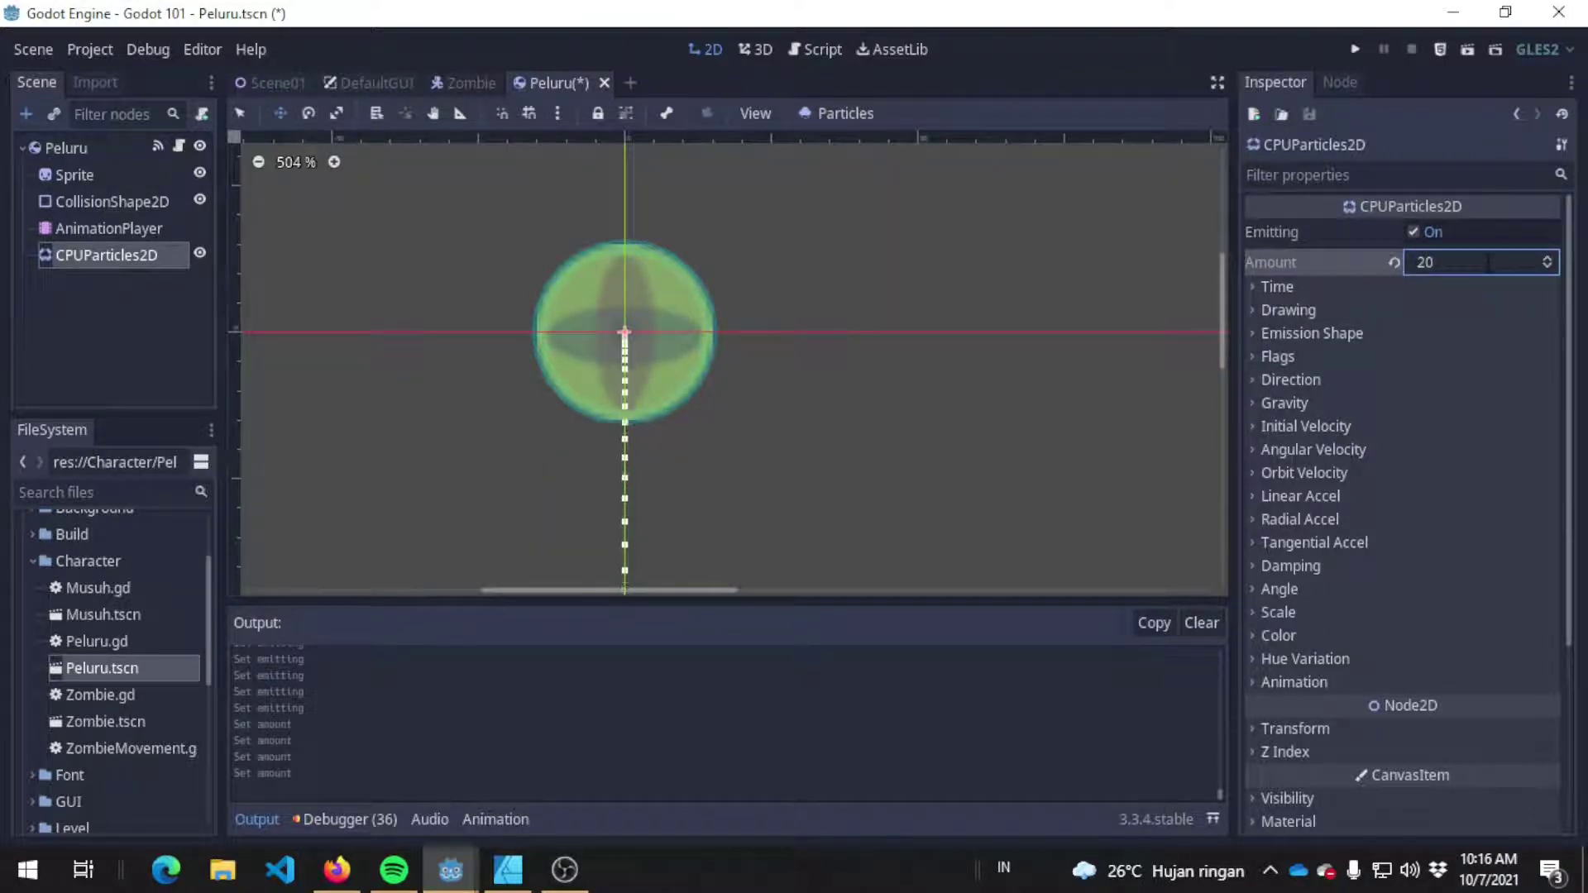
{"action": "key", "text": "ctrl+s"}
Step: Switch to the Particle Test project, restart the Particles2D emission and set its amount to 20
{"action": "key", "text": "alt+Tab"}
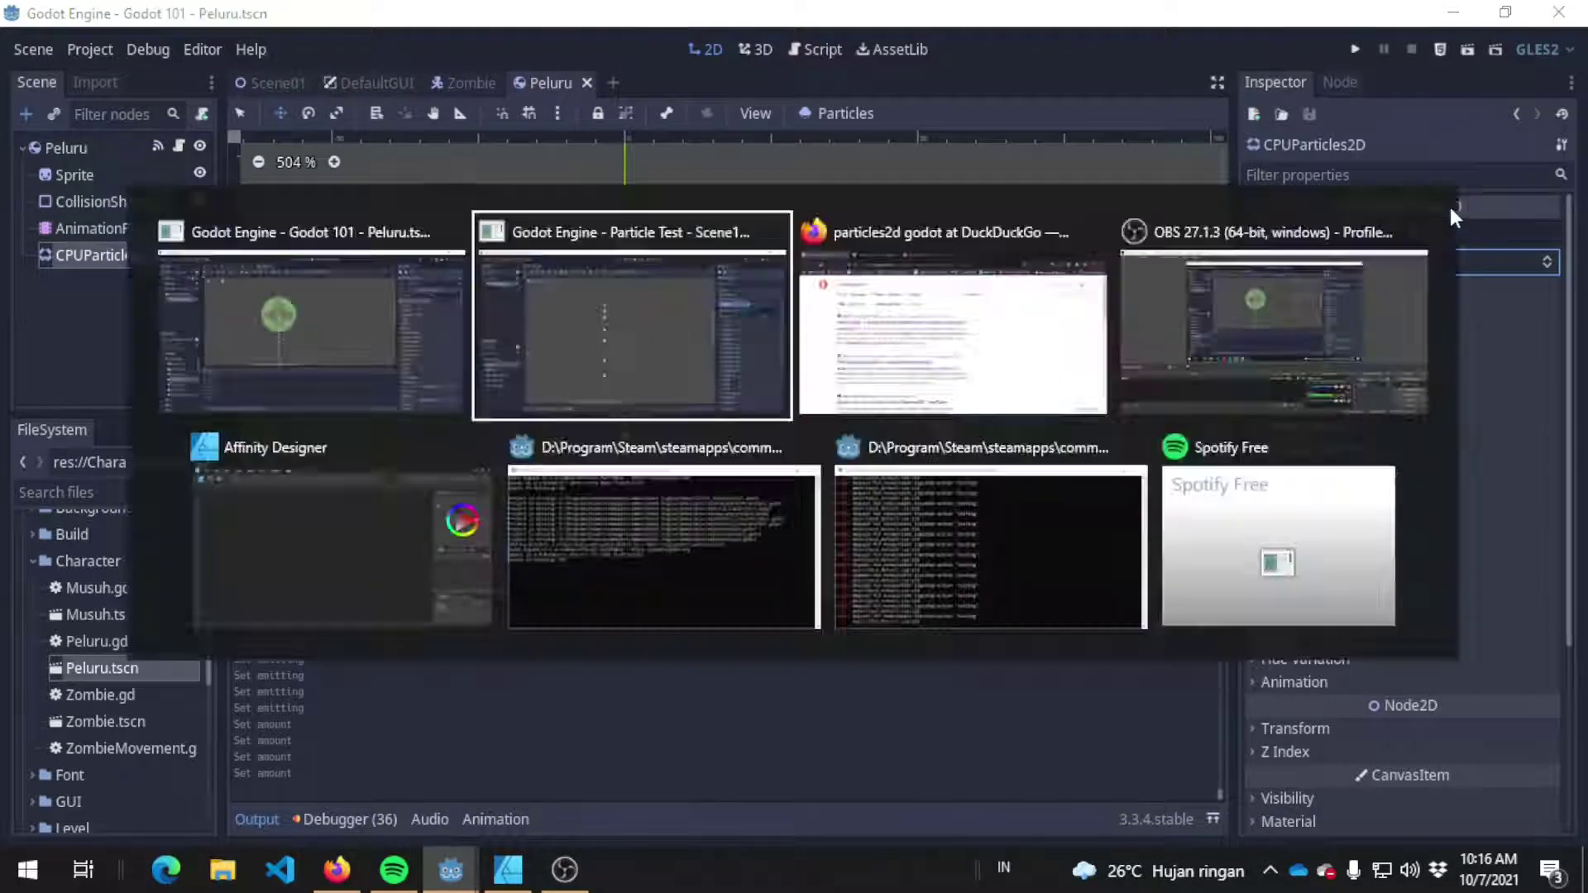
{"action": "scroll", "coordinate": [1405, 281], "scroll_direction": "up", "scroll_amount": 3}
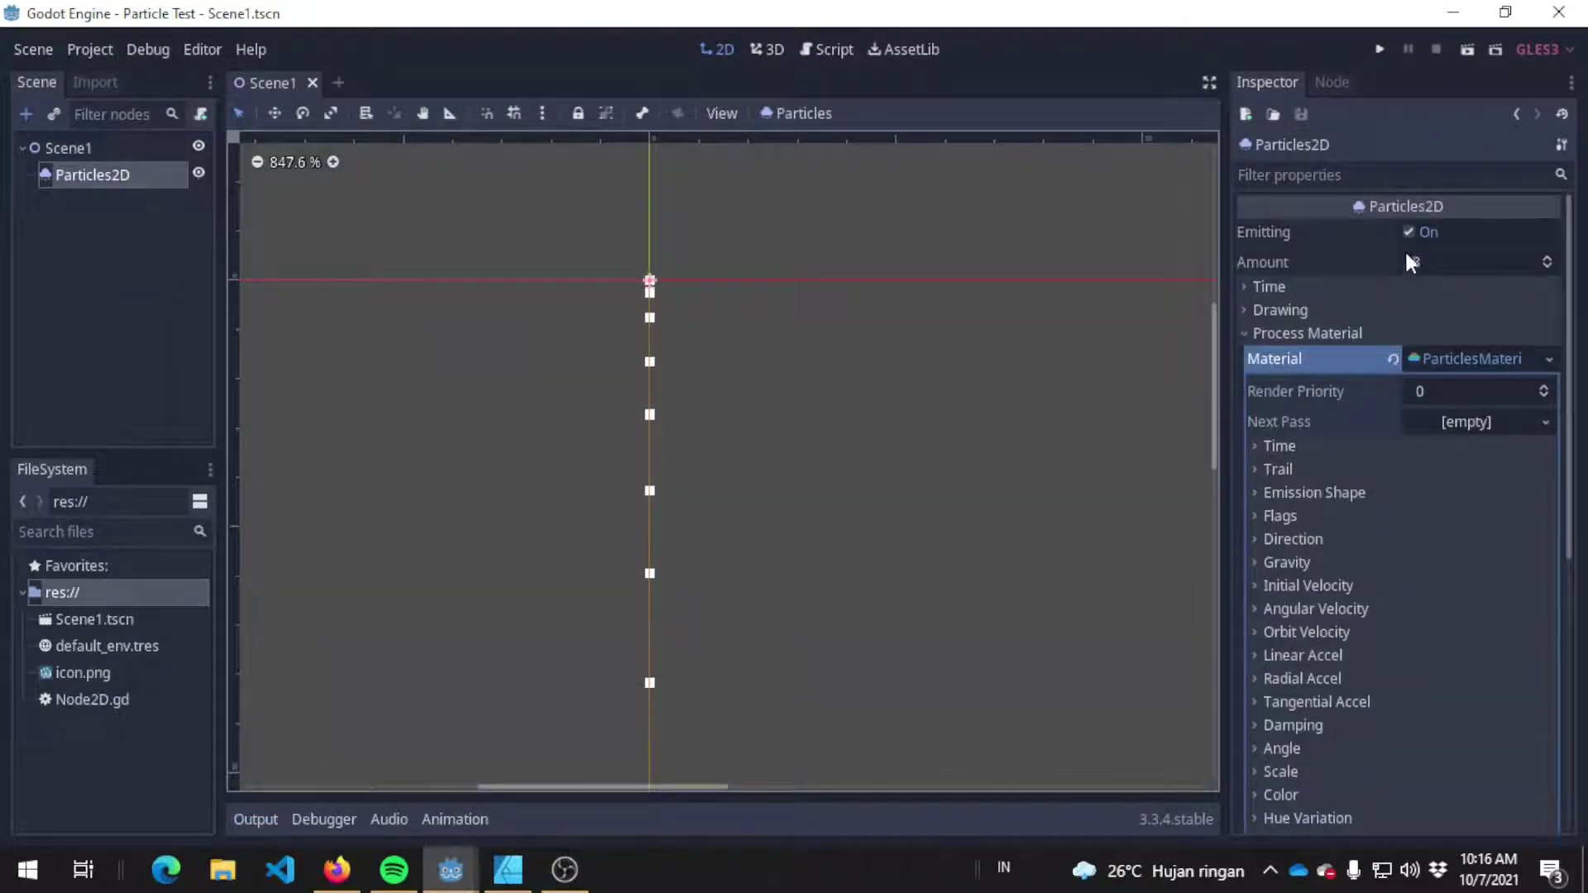
{"action": "left_click", "coordinate": [1430, 230]}
{"action": "left_click", "coordinate": [1431, 232]}
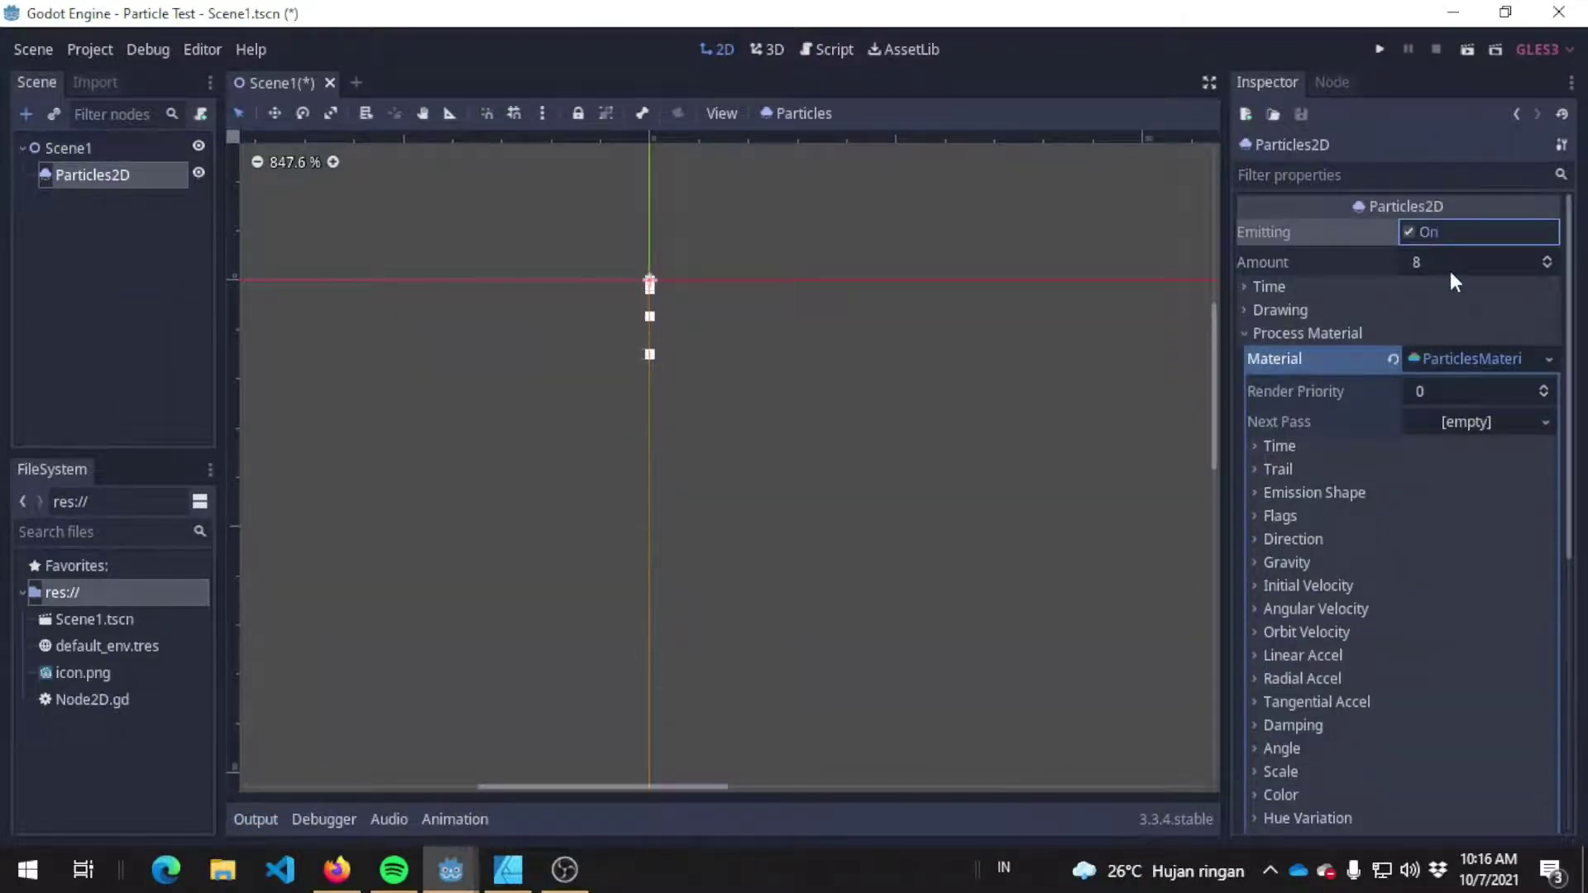
{"action": "left_click", "coordinate": [1452, 263]}
{"action": "type", "text": "20"}
{"action": "key", "text": "Return"}
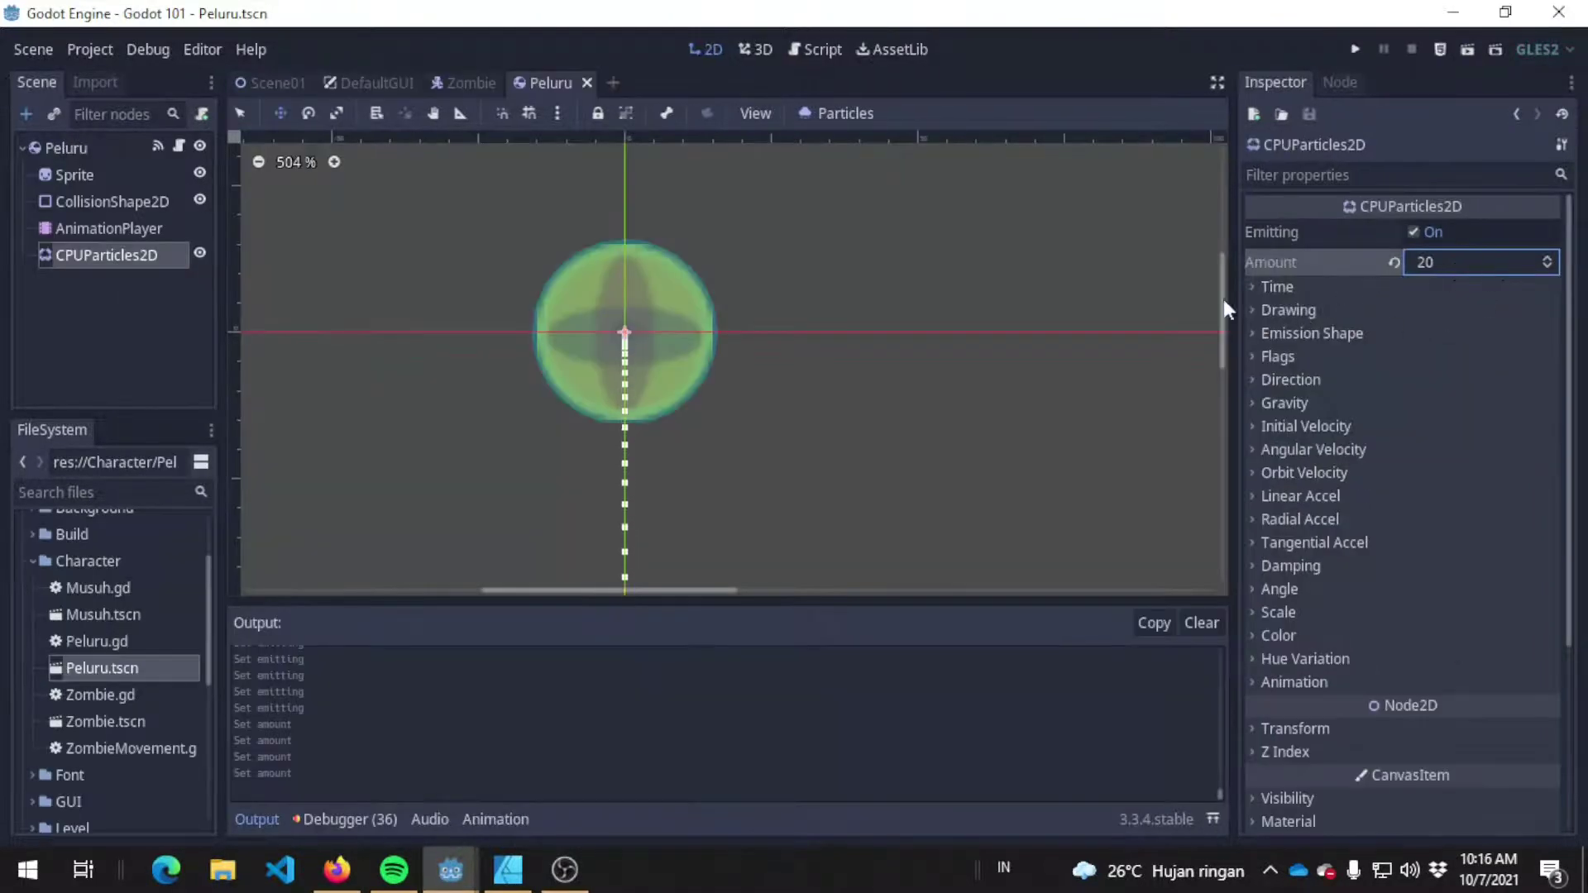
Step: Return to the Godot 101 project and expand the CPUParticles2D Time properties to examine Lifetime
{"action": "left_click", "coordinate": [993, 308]}
{"action": "left_click", "coordinate": [1280, 287]}
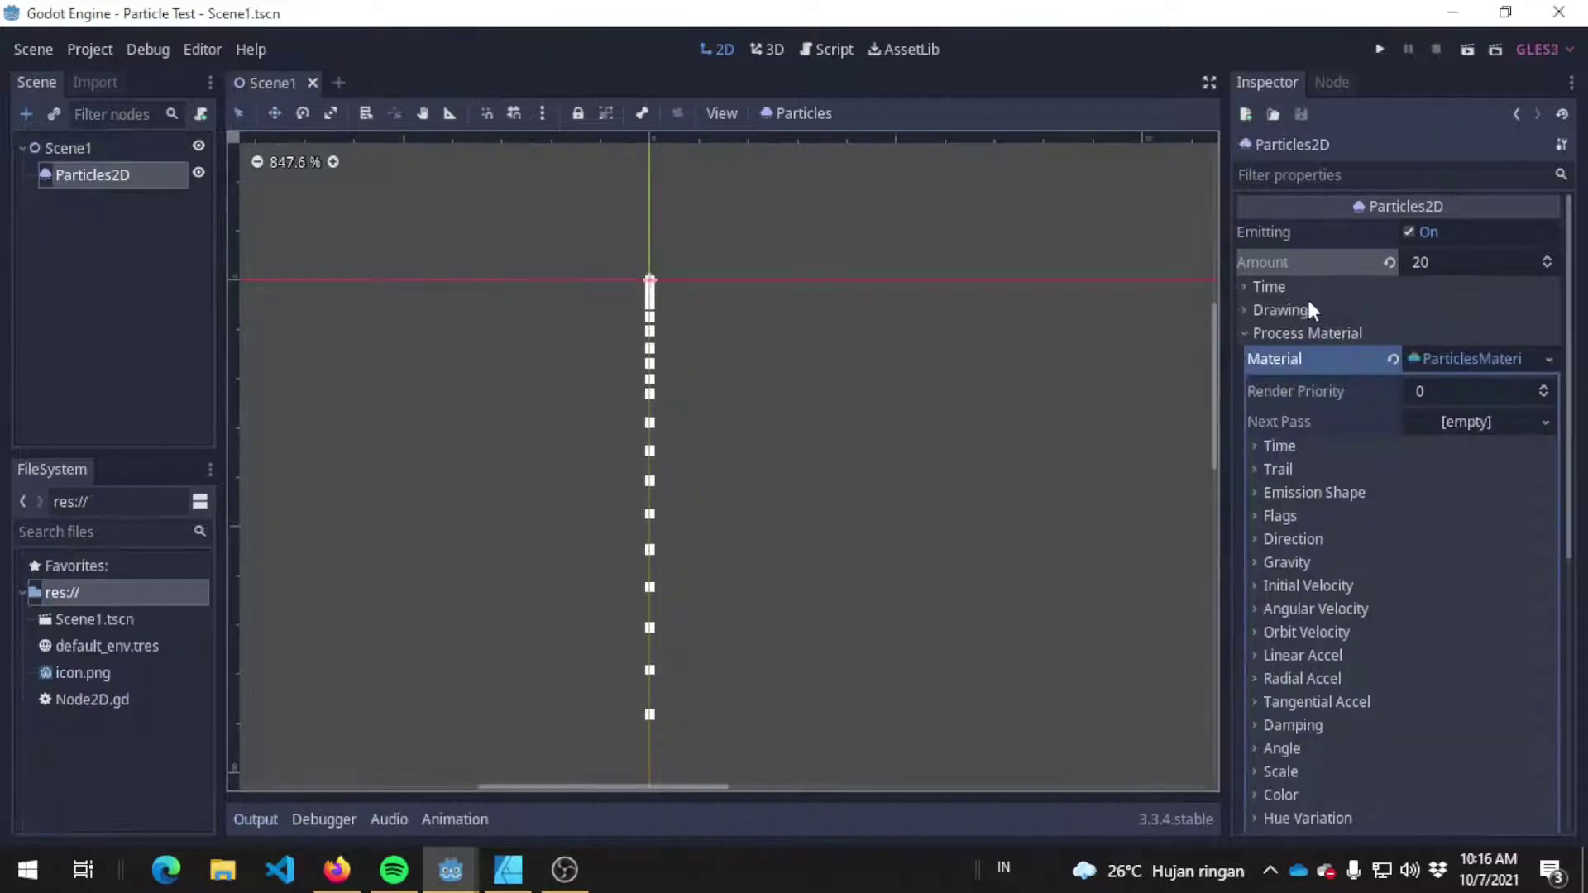
{"action": "left_click", "coordinate": [1305, 291]}
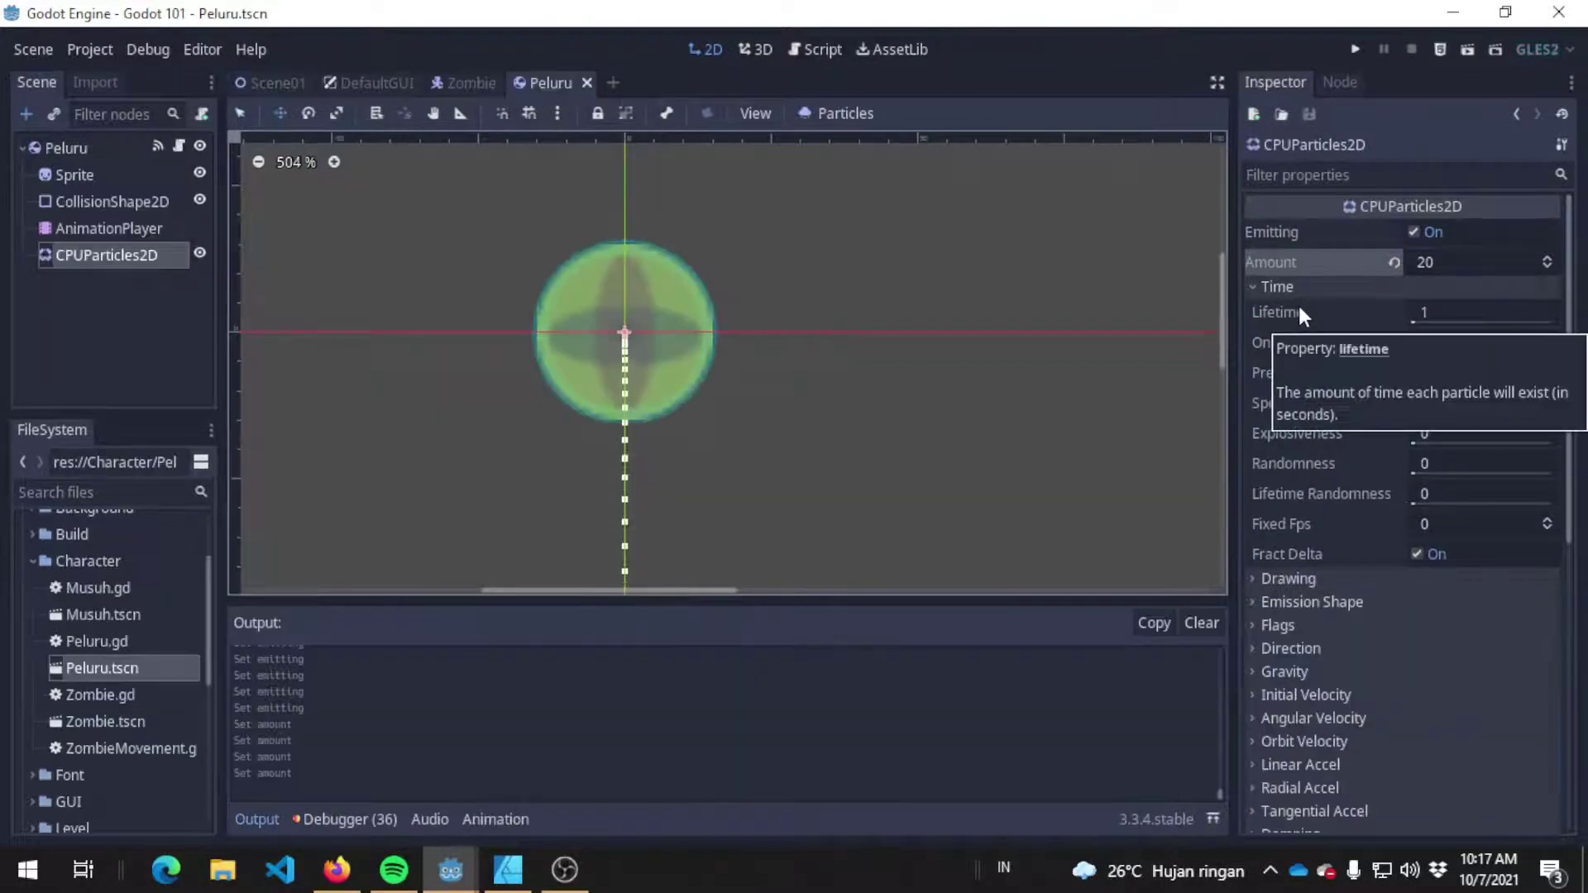
{"action": "left_click", "coordinate": [1299, 315]}
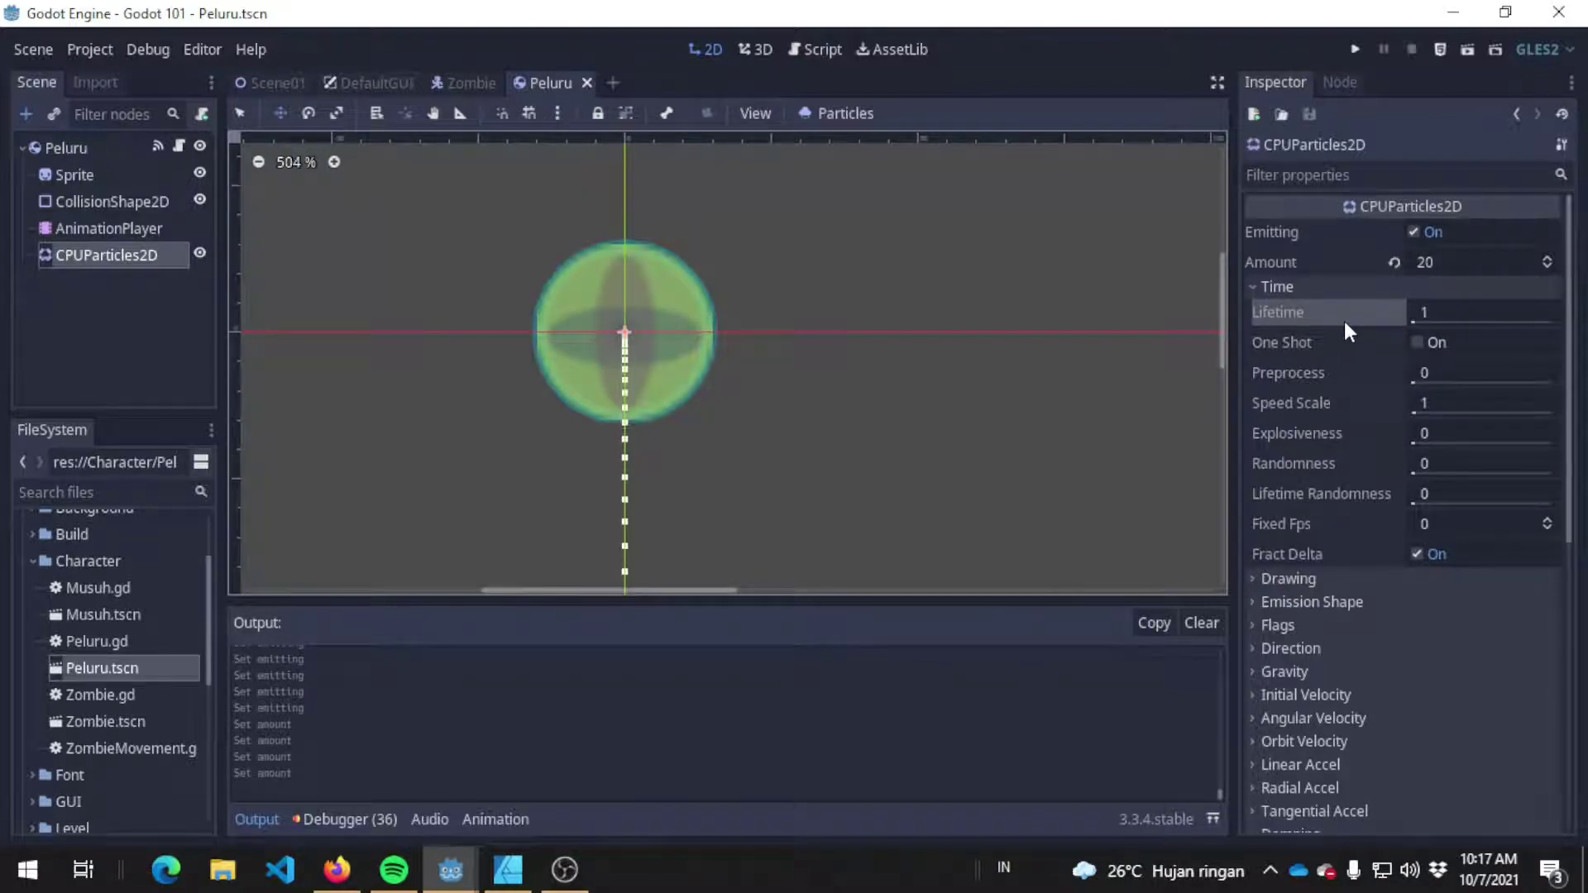
{"action": "mouse_move", "coordinate": [1343, 321]}
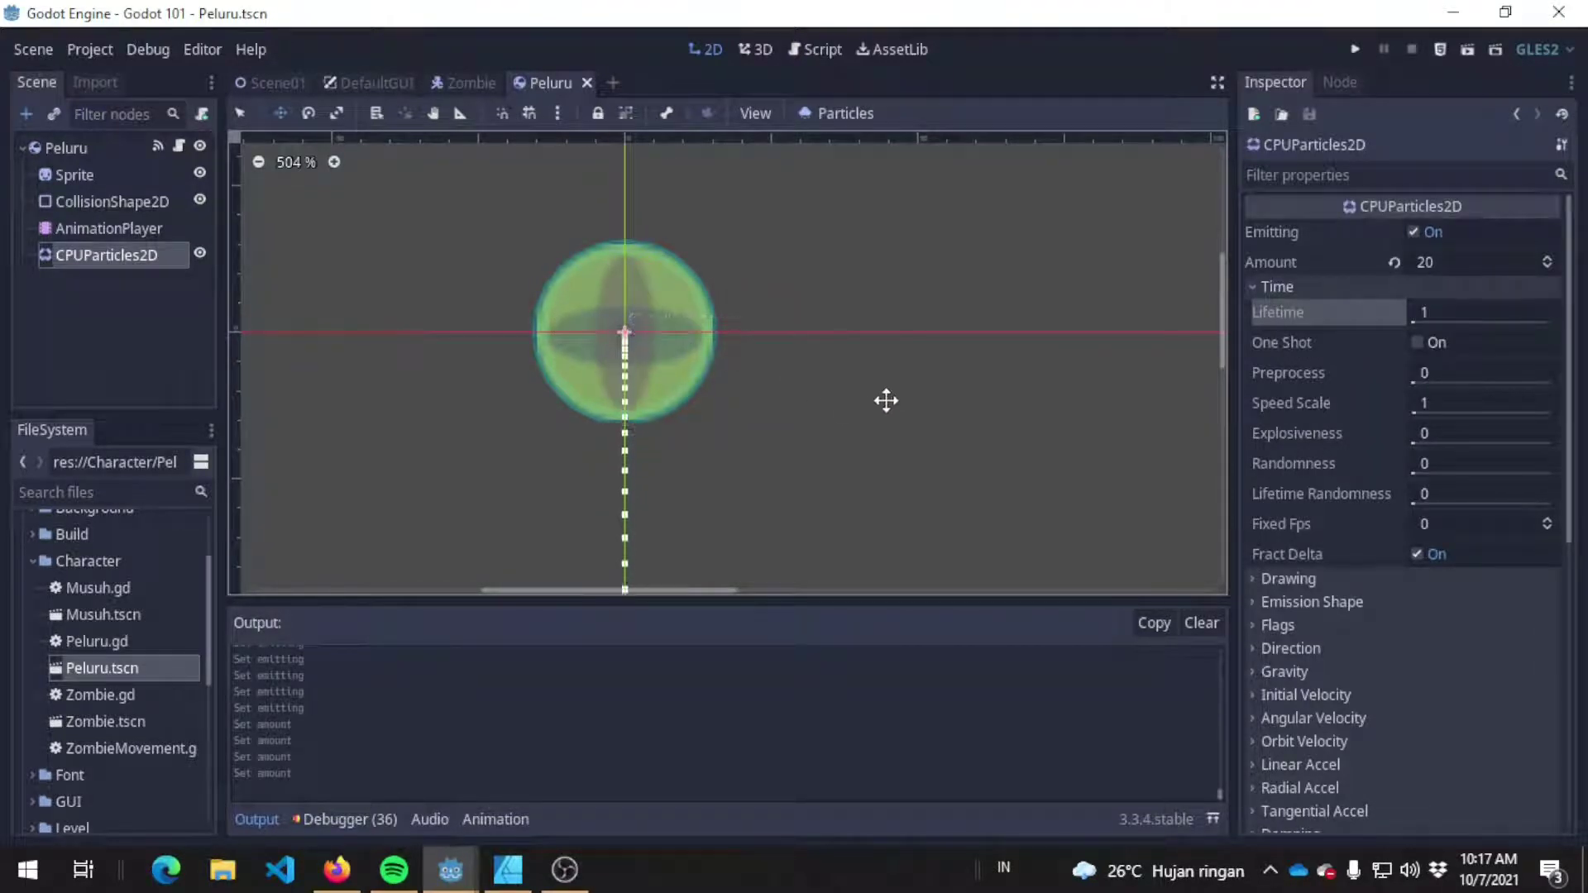
Step: Set the CPUParticles2D amount to 1 to follow a single particle's lifetime
{"action": "middle_click_drag", "start_coordinate": [886, 400], "coordinate": [776, 270]}
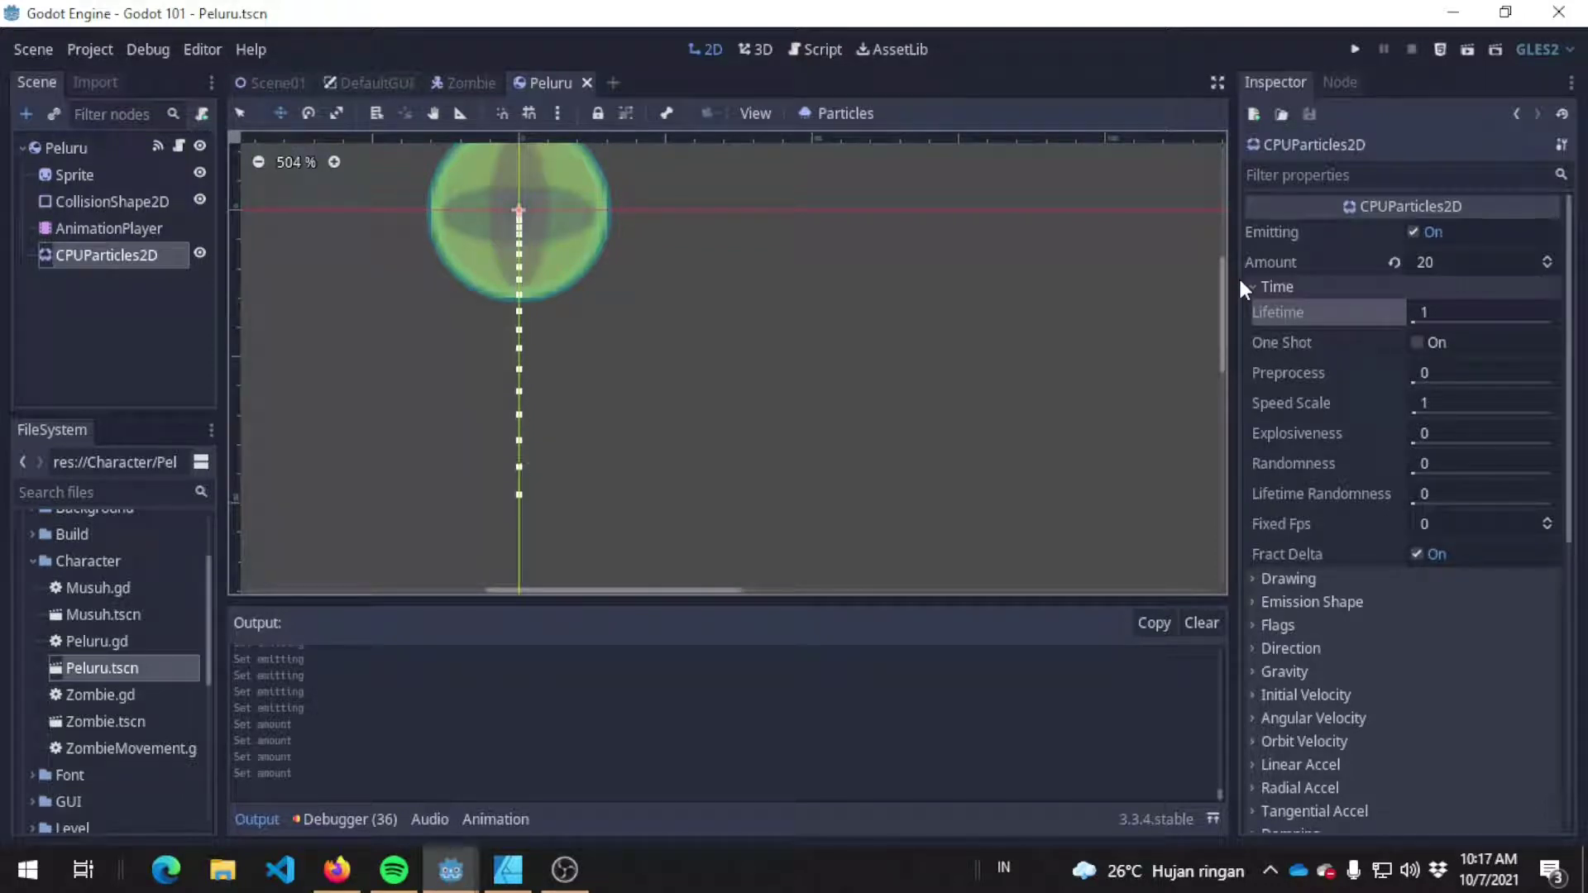
{"action": "left_click", "coordinate": [1473, 263]}
{"action": "type", "text": "1"}
{"action": "key", "text": "Return"}
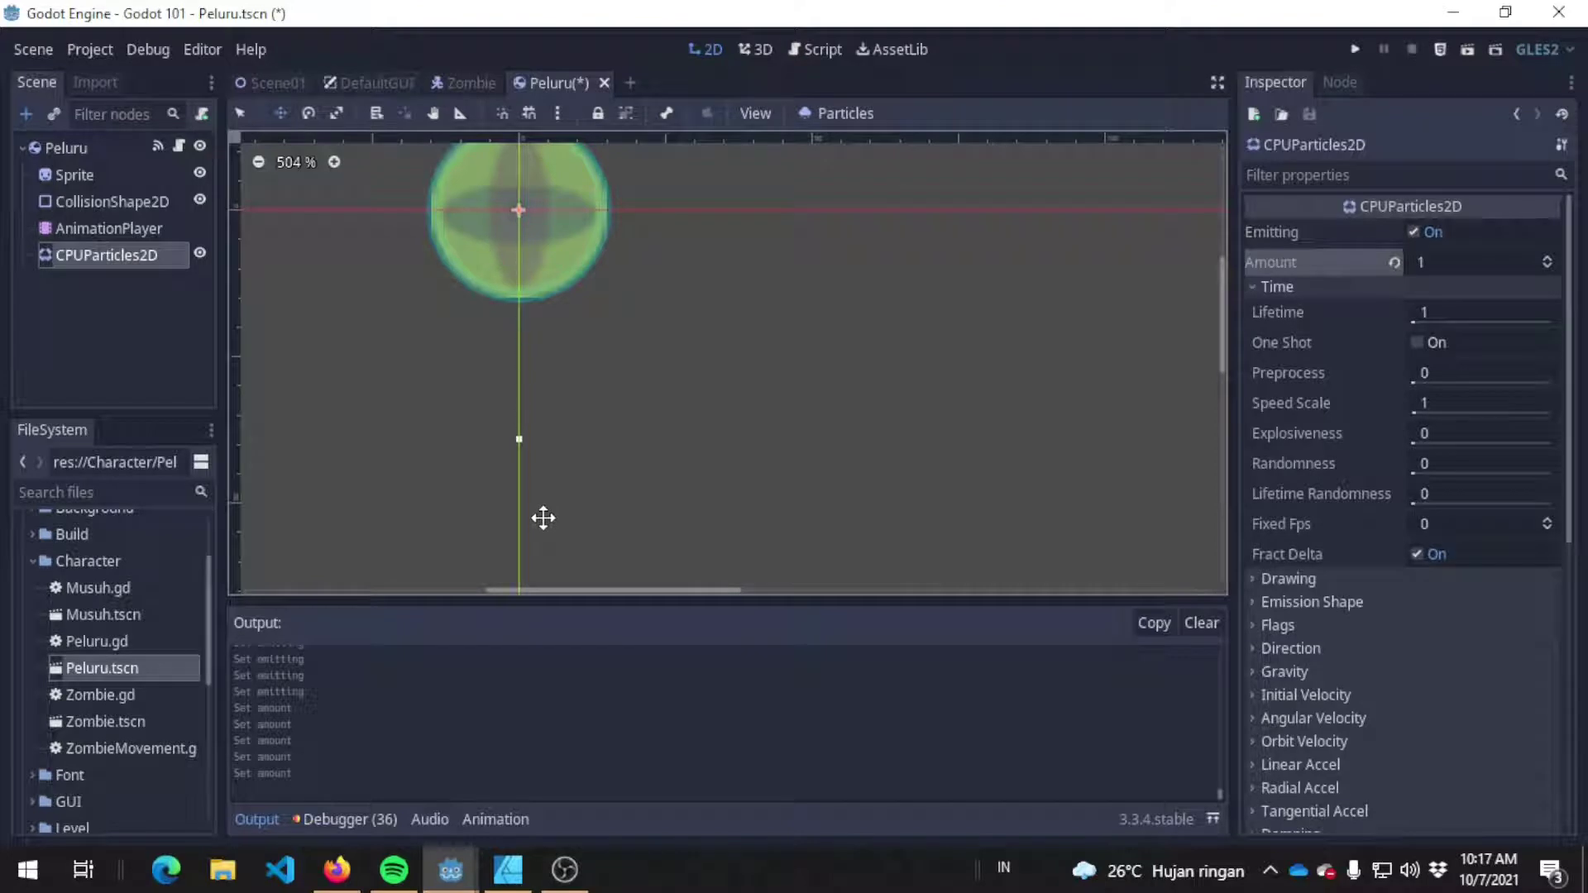
Step: Set the CPUParticles2D particle amount to 4
{"action": "left_click", "coordinate": [1487, 256]}
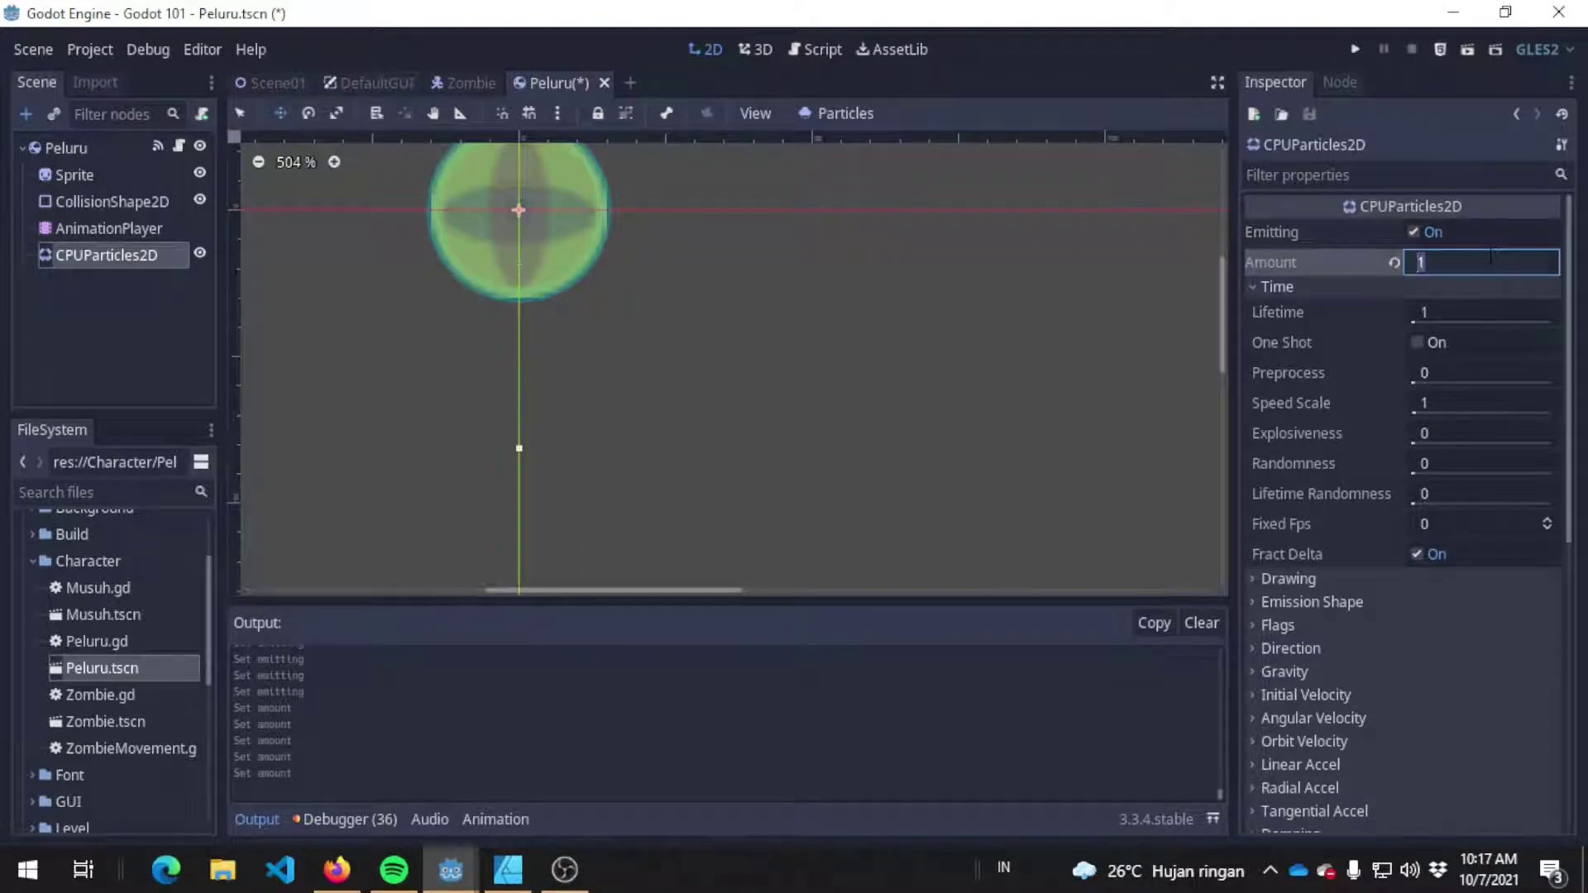
{"action": "type", "text": "4"}
{"action": "key", "text": "Return"}
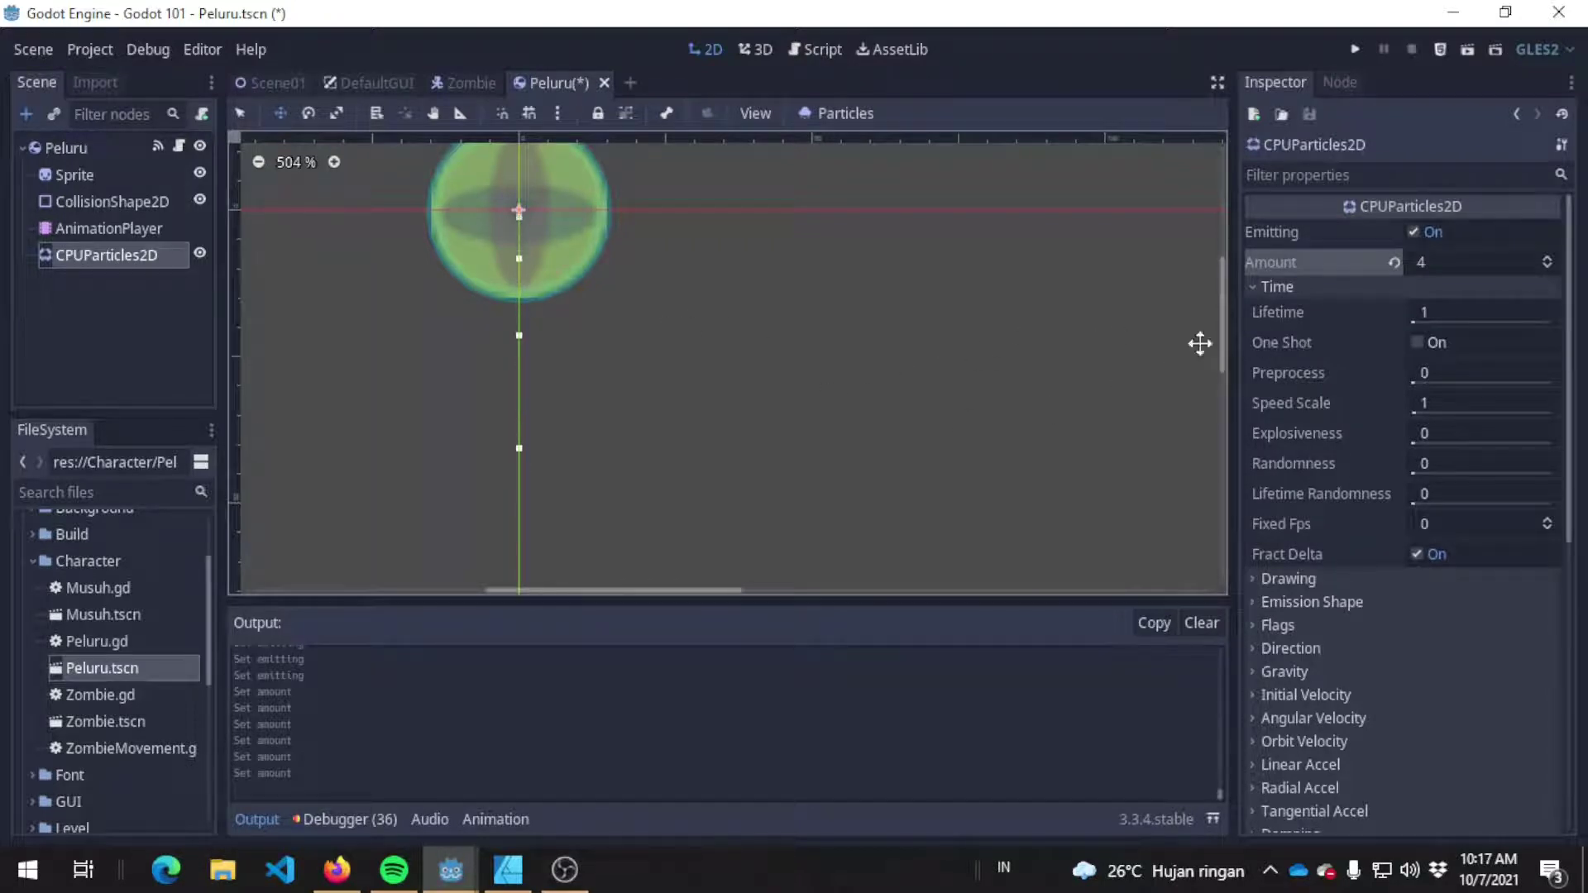
Step: Try a particle lifetime of 0.5 on the CPUParticles2D node, then reset it to the default
{"action": "left_click", "coordinate": [1499, 312]}
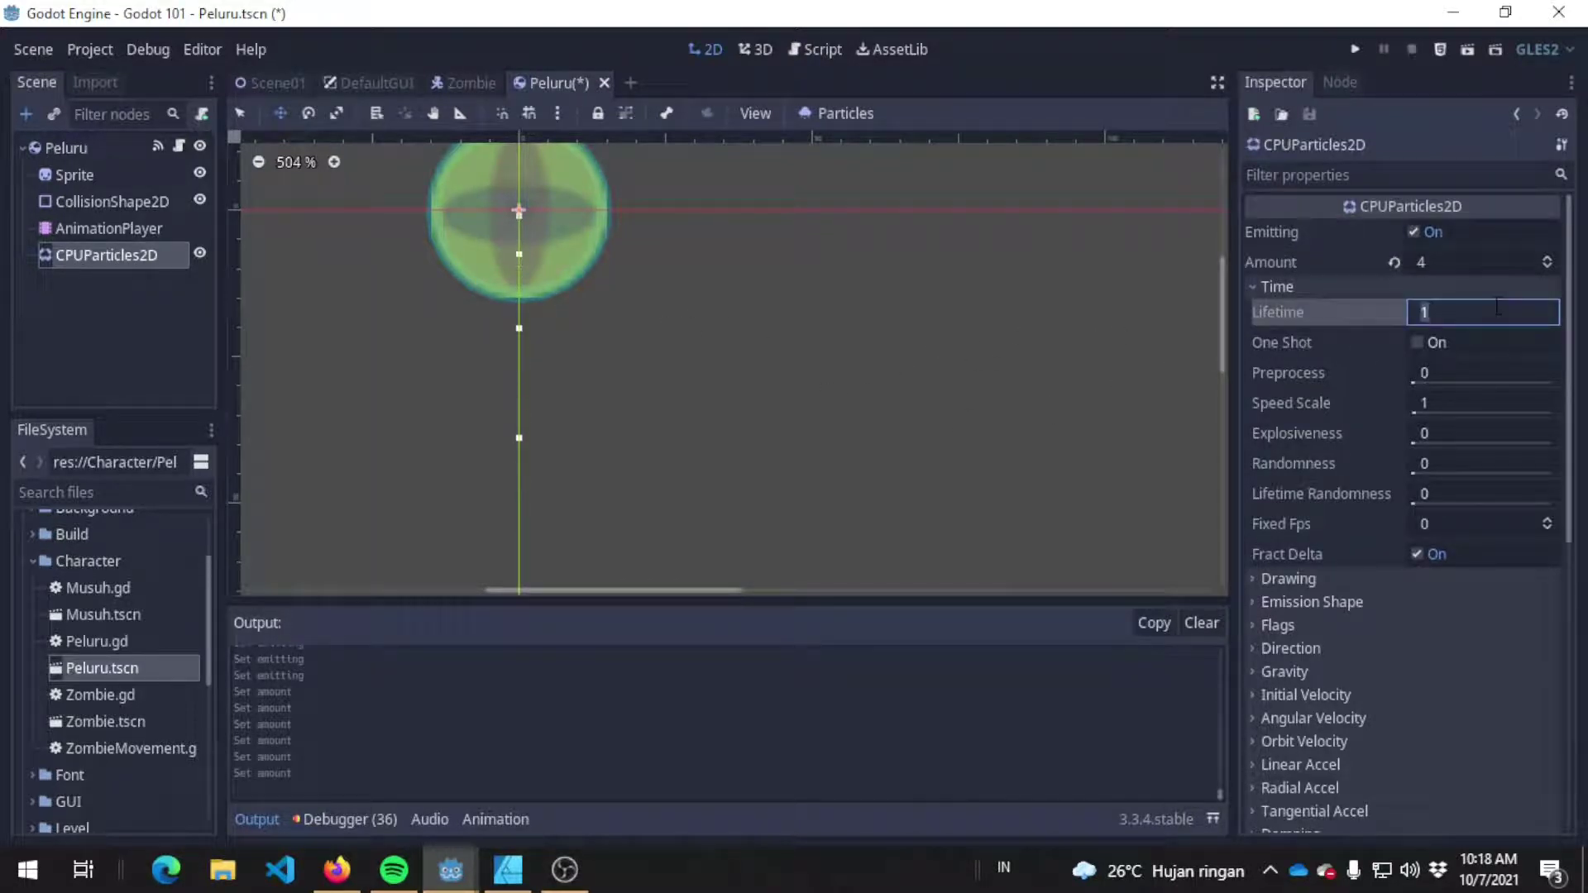
{"action": "type", "text": "0.5"}
{"action": "key", "text": "Return"}
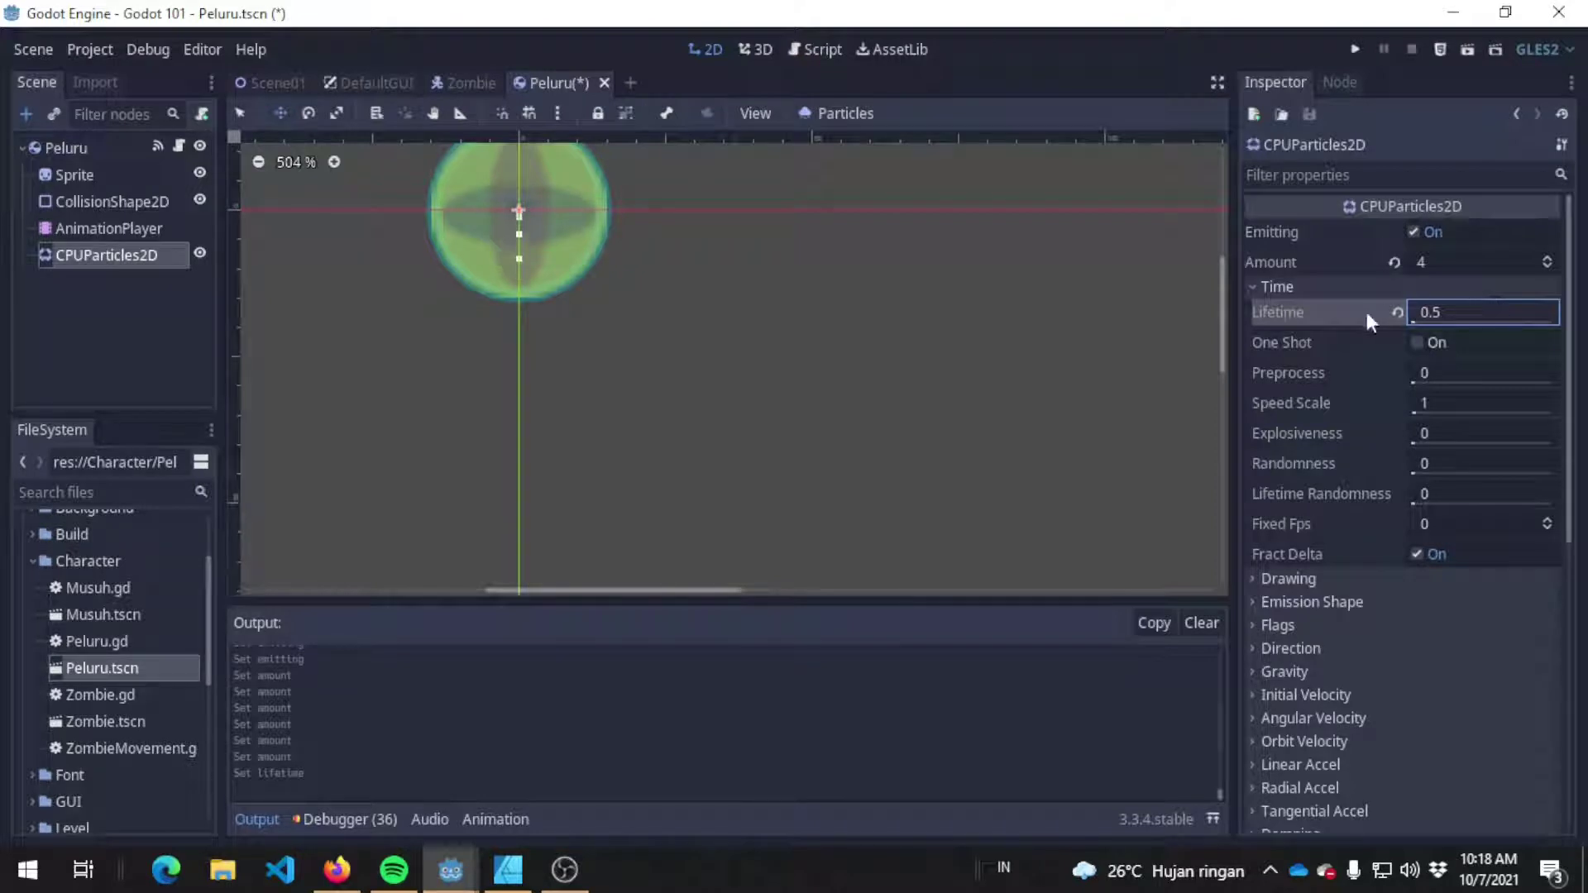
{"action": "left_click", "coordinate": [1396, 313]}
Step: Test One Shot emission on the CPUParticles2D node, then disable One Shot and turn emission back on
{"action": "mouse_move", "coordinate": [1370, 344]}
{"action": "left_click", "coordinate": [1446, 346]}
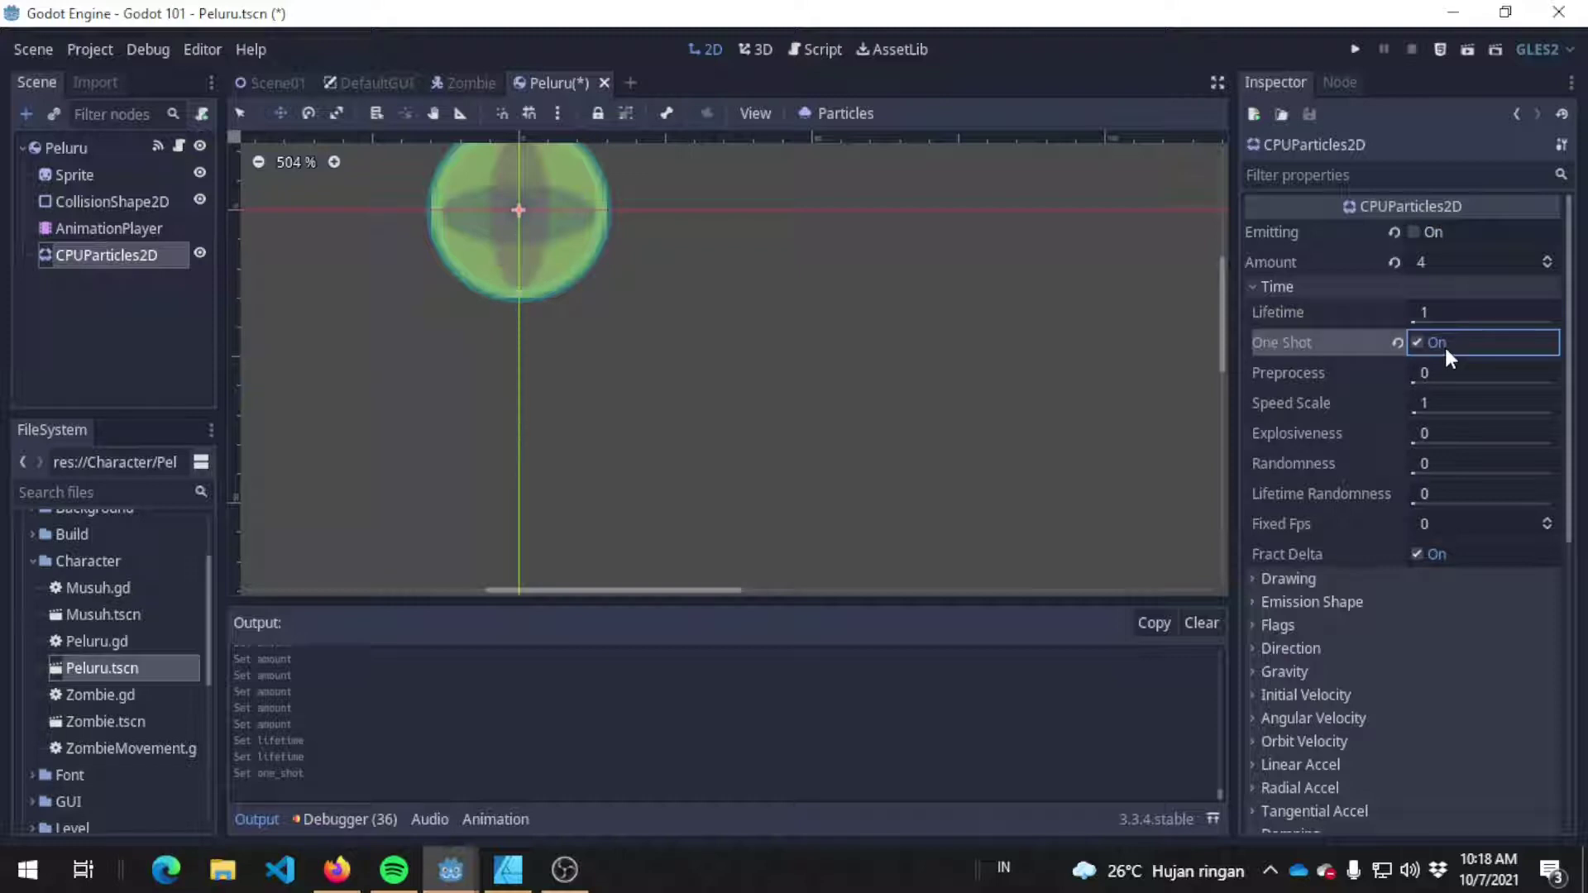
{"action": "left_click", "coordinate": [1441, 234]}
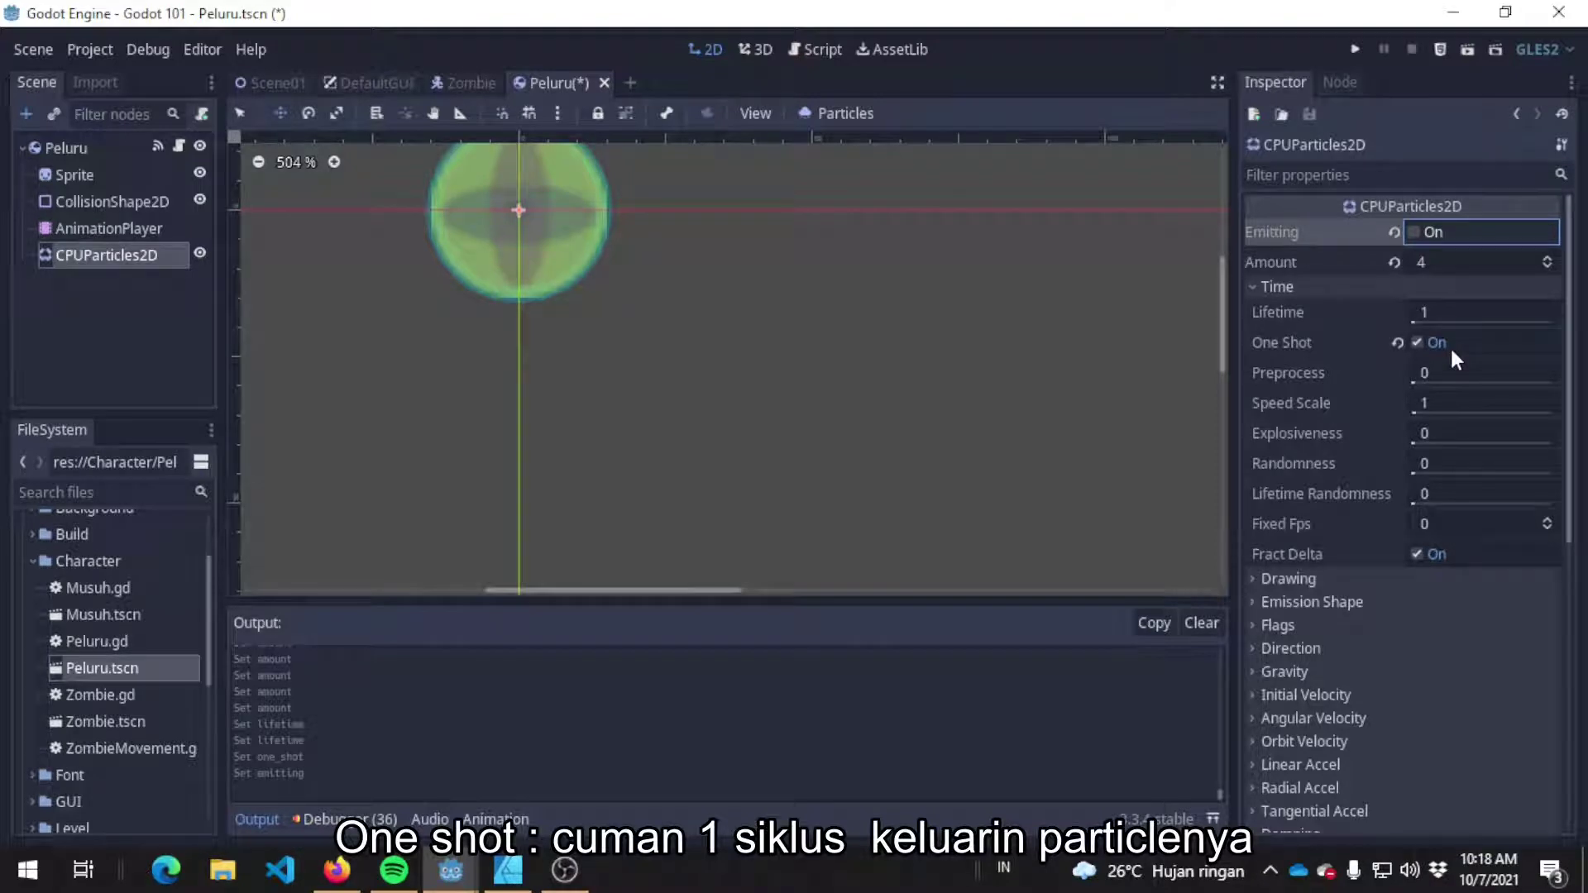
{"action": "left_click", "coordinate": [1452, 351]}
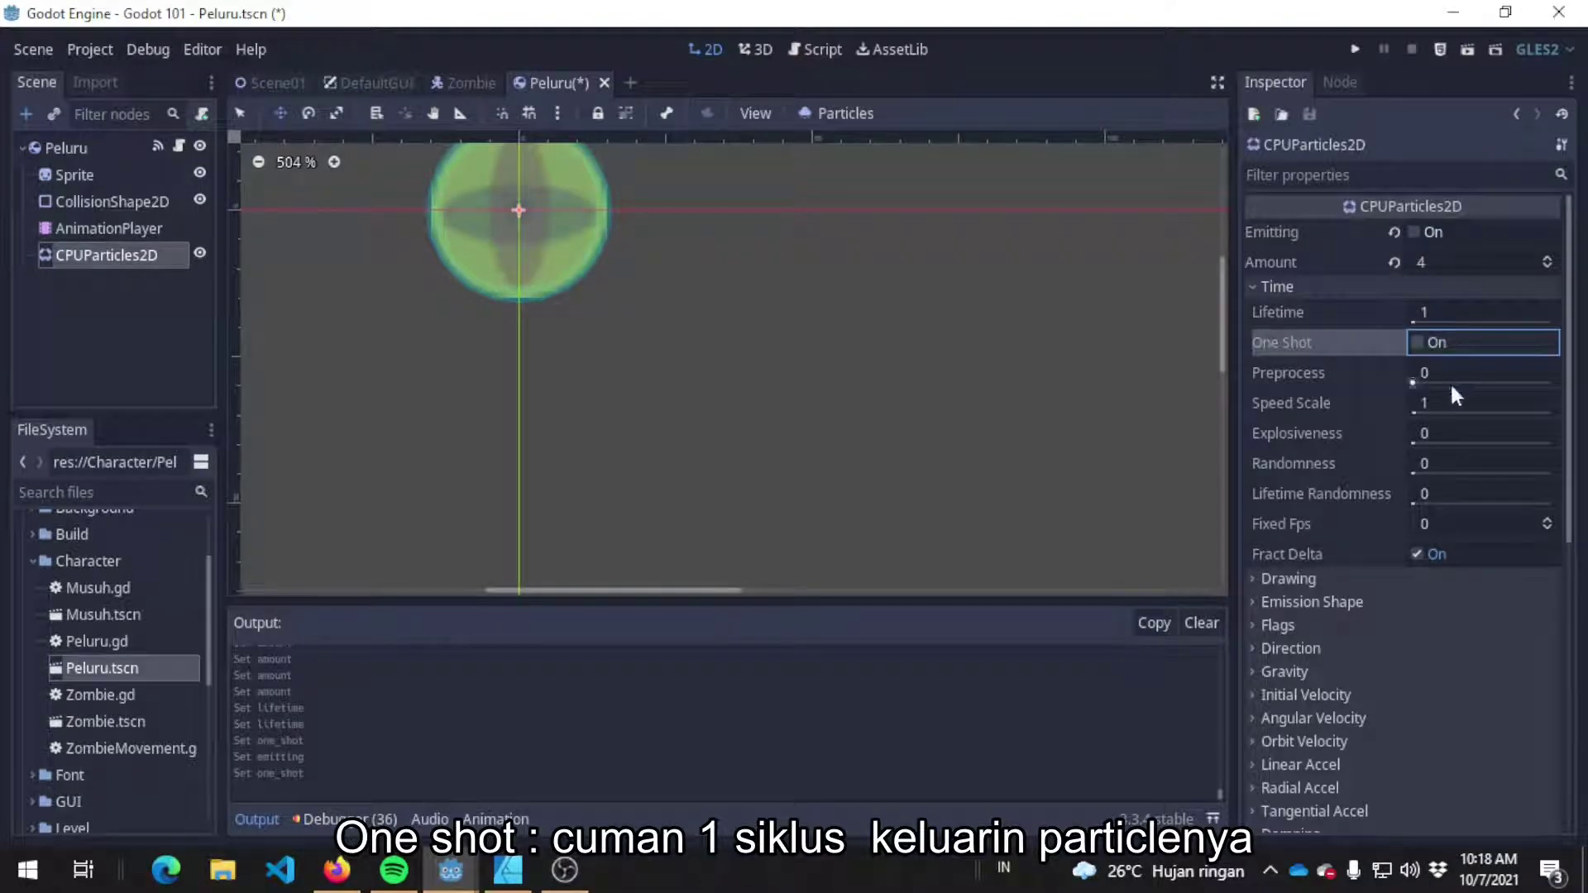
{"action": "left_click", "coordinate": [1416, 228]}
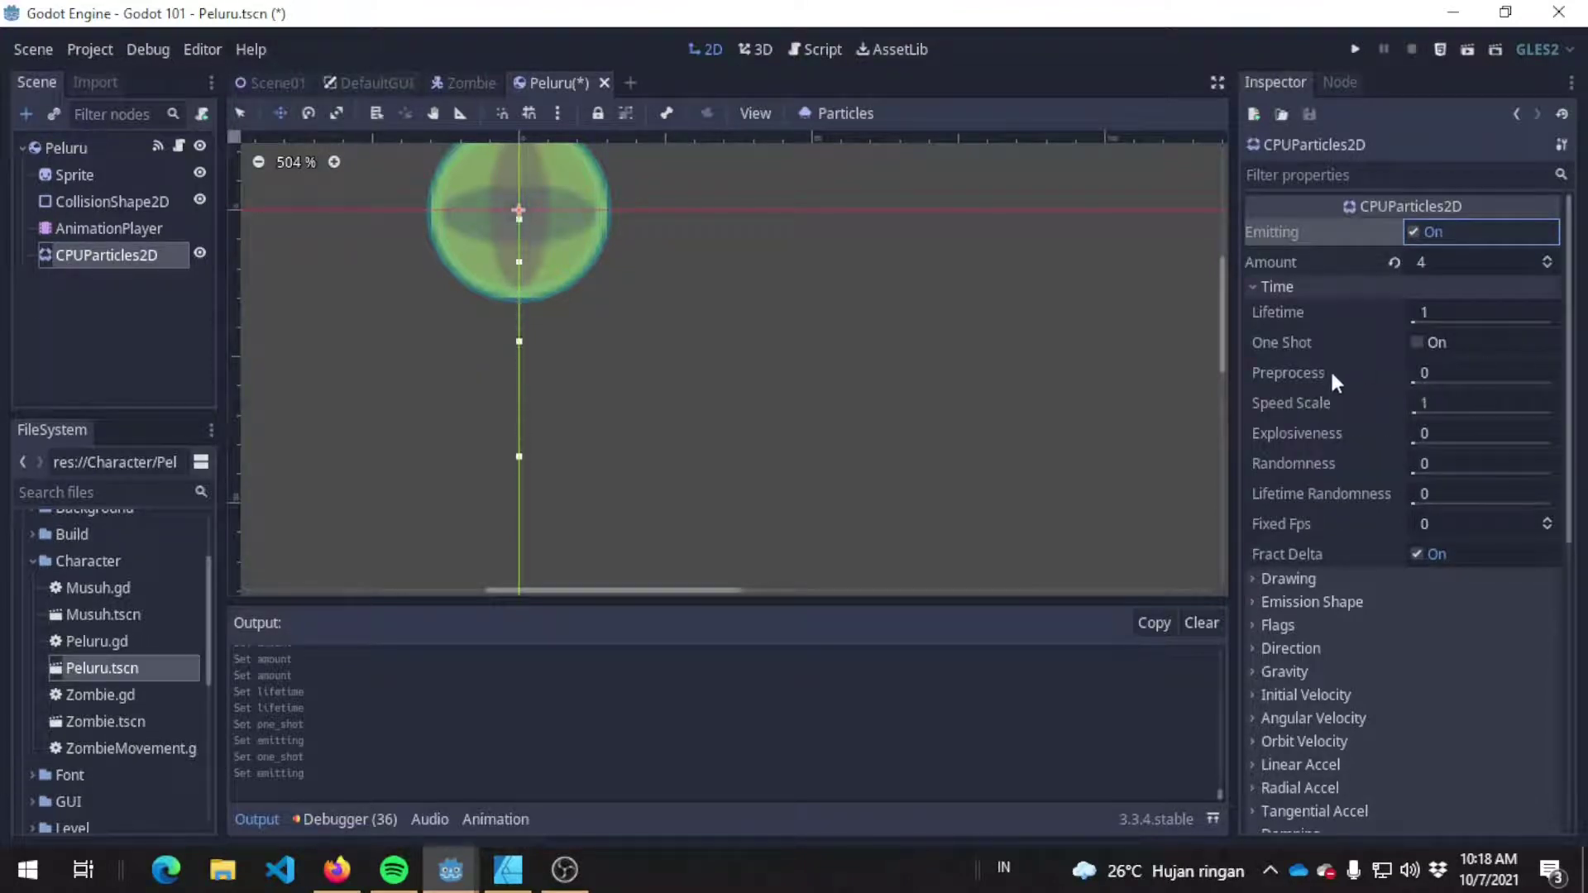
Step: Set the CPUParticles2D Preprocess time to 2 and restart the emission to test its start behaviour
{"action": "mouse_move", "coordinate": [1330, 369]}
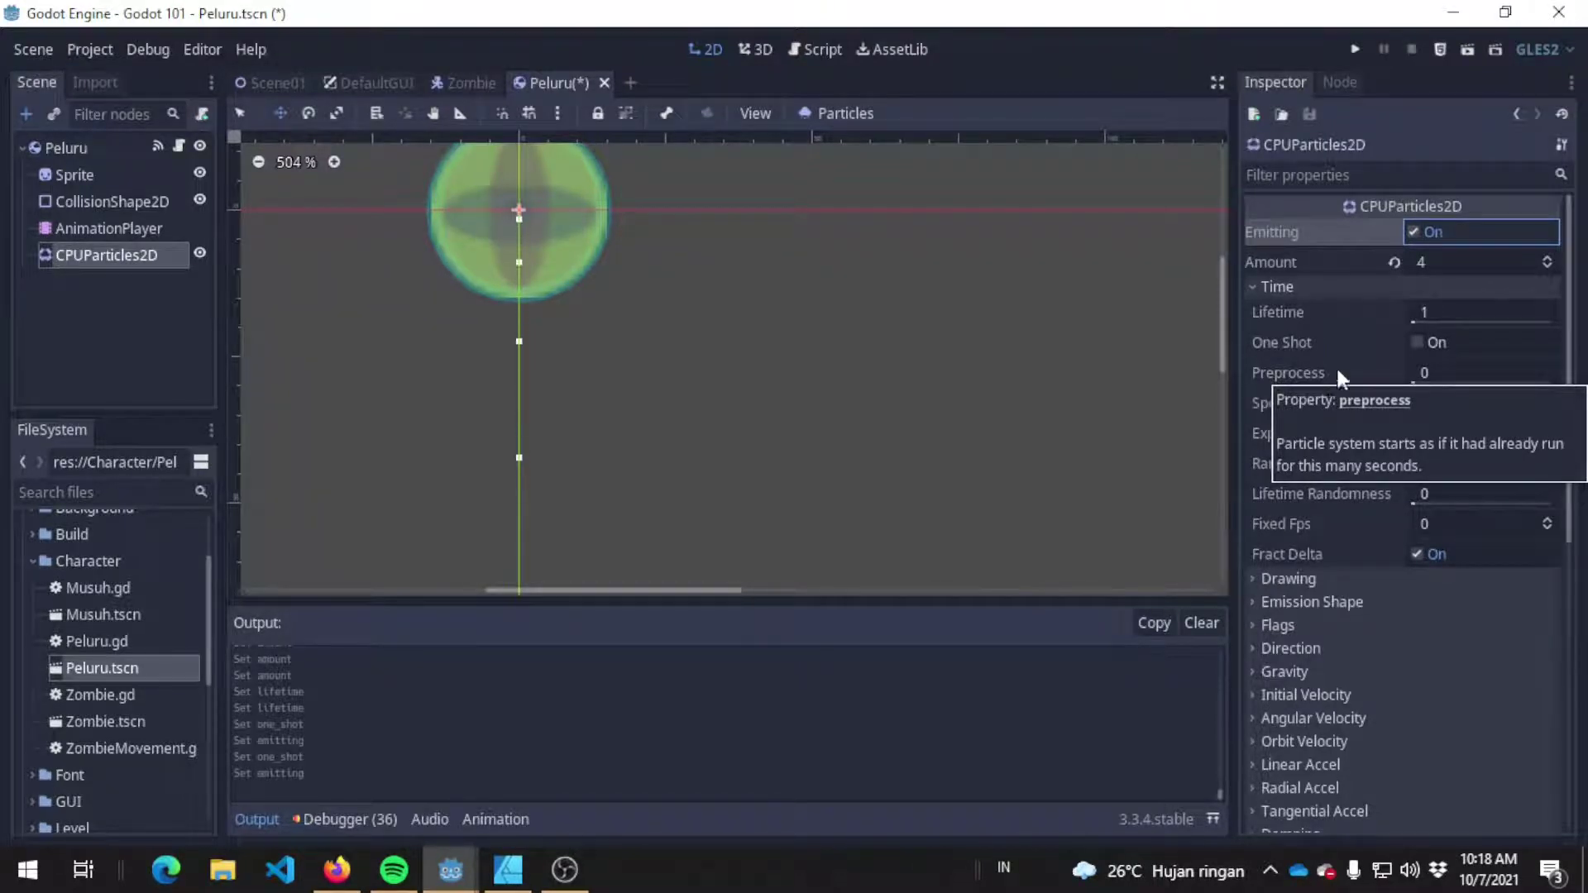
{"action": "left_click", "coordinate": [1460, 372]}
{"action": "type", "text": "2"}
{"action": "key", "text": "Return"}
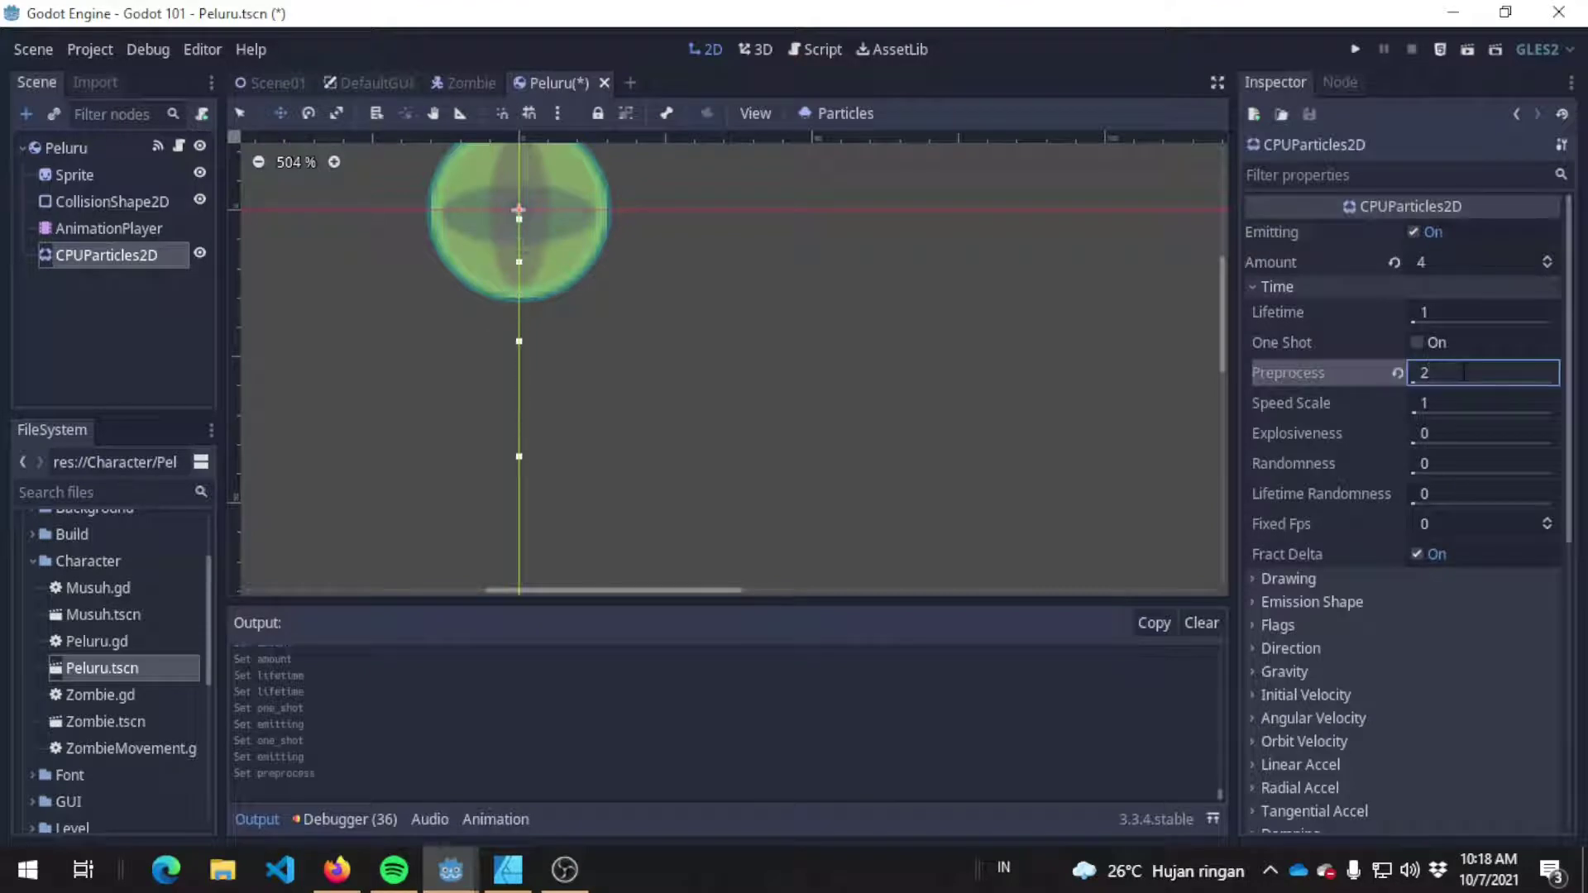
{"action": "left_click", "coordinate": [1441, 232]}
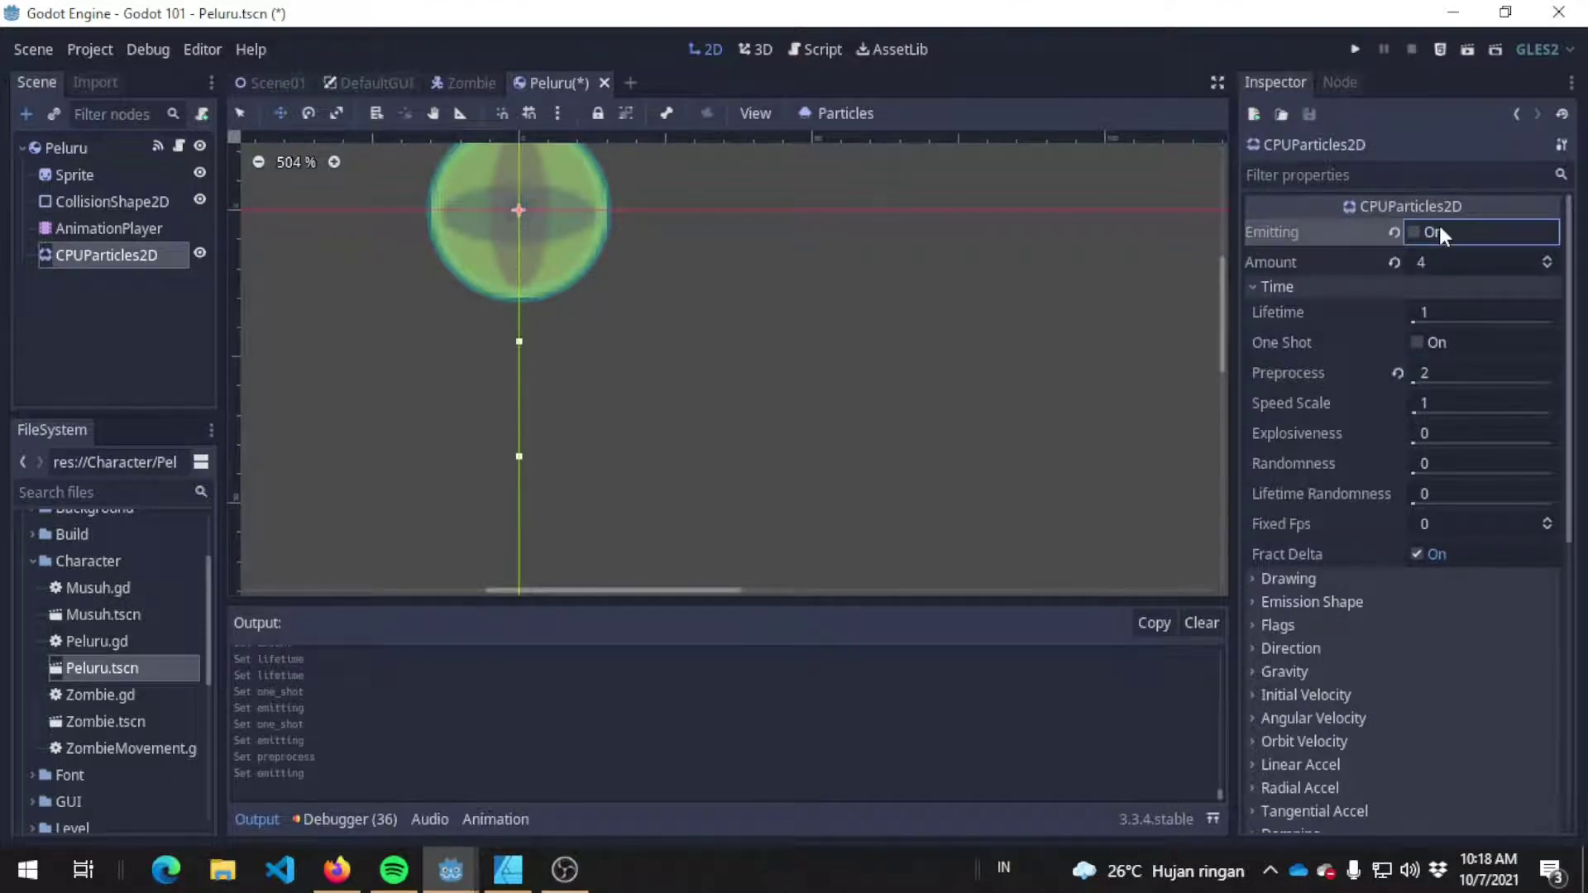
{"action": "left_click", "coordinate": [1441, 233]}
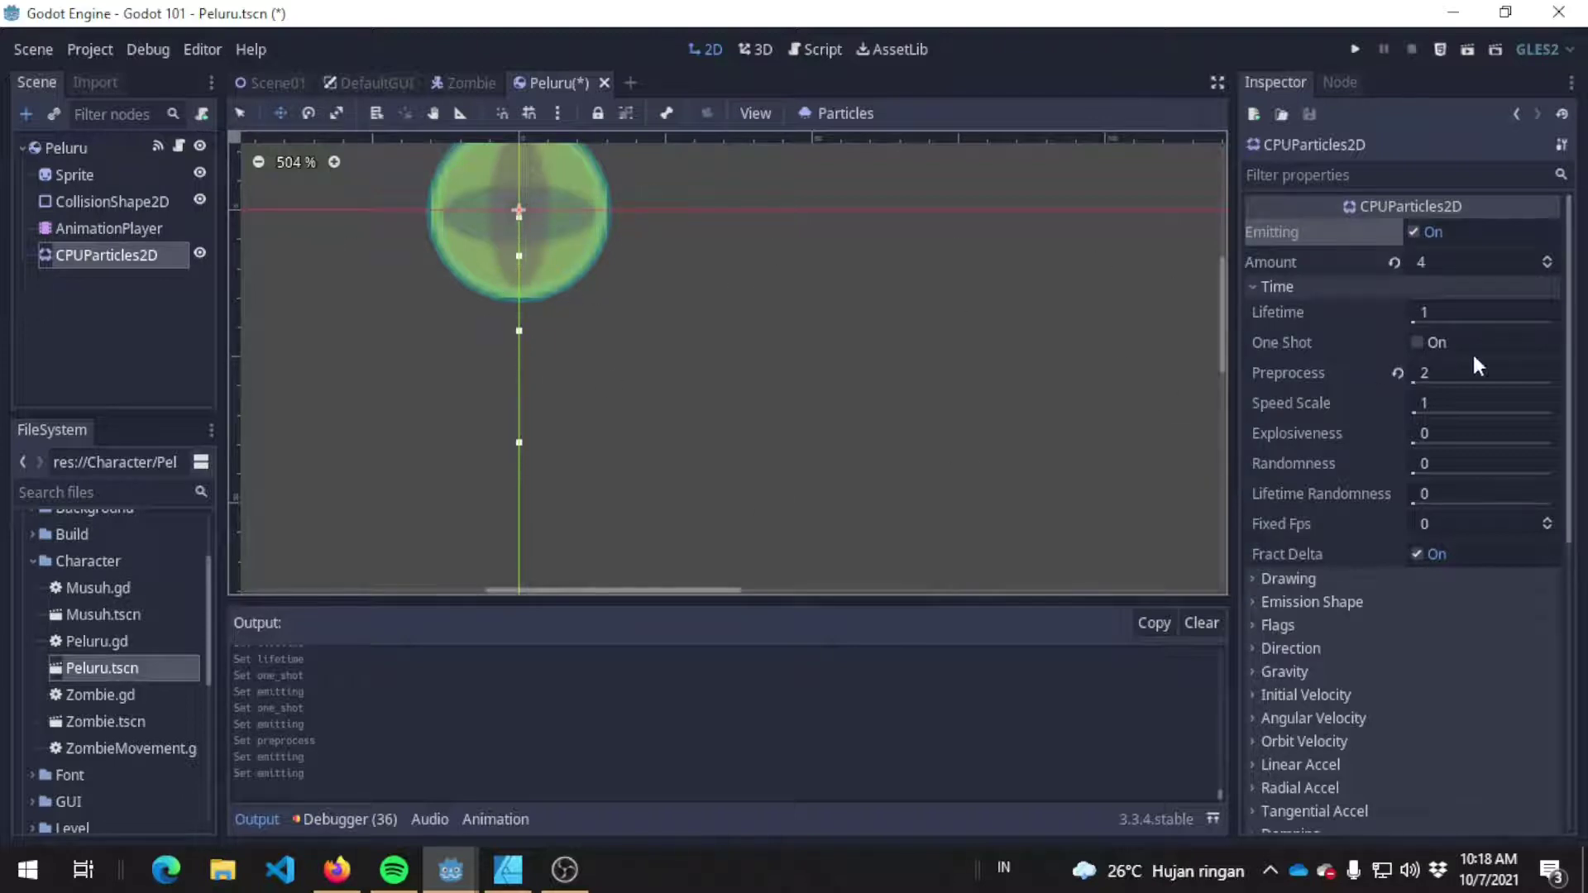
Step: Reset Preprocess to its default, restart the emission for comparison, and turn emitting off
{"action": "left_click", "coordinate": [1400, 373]}
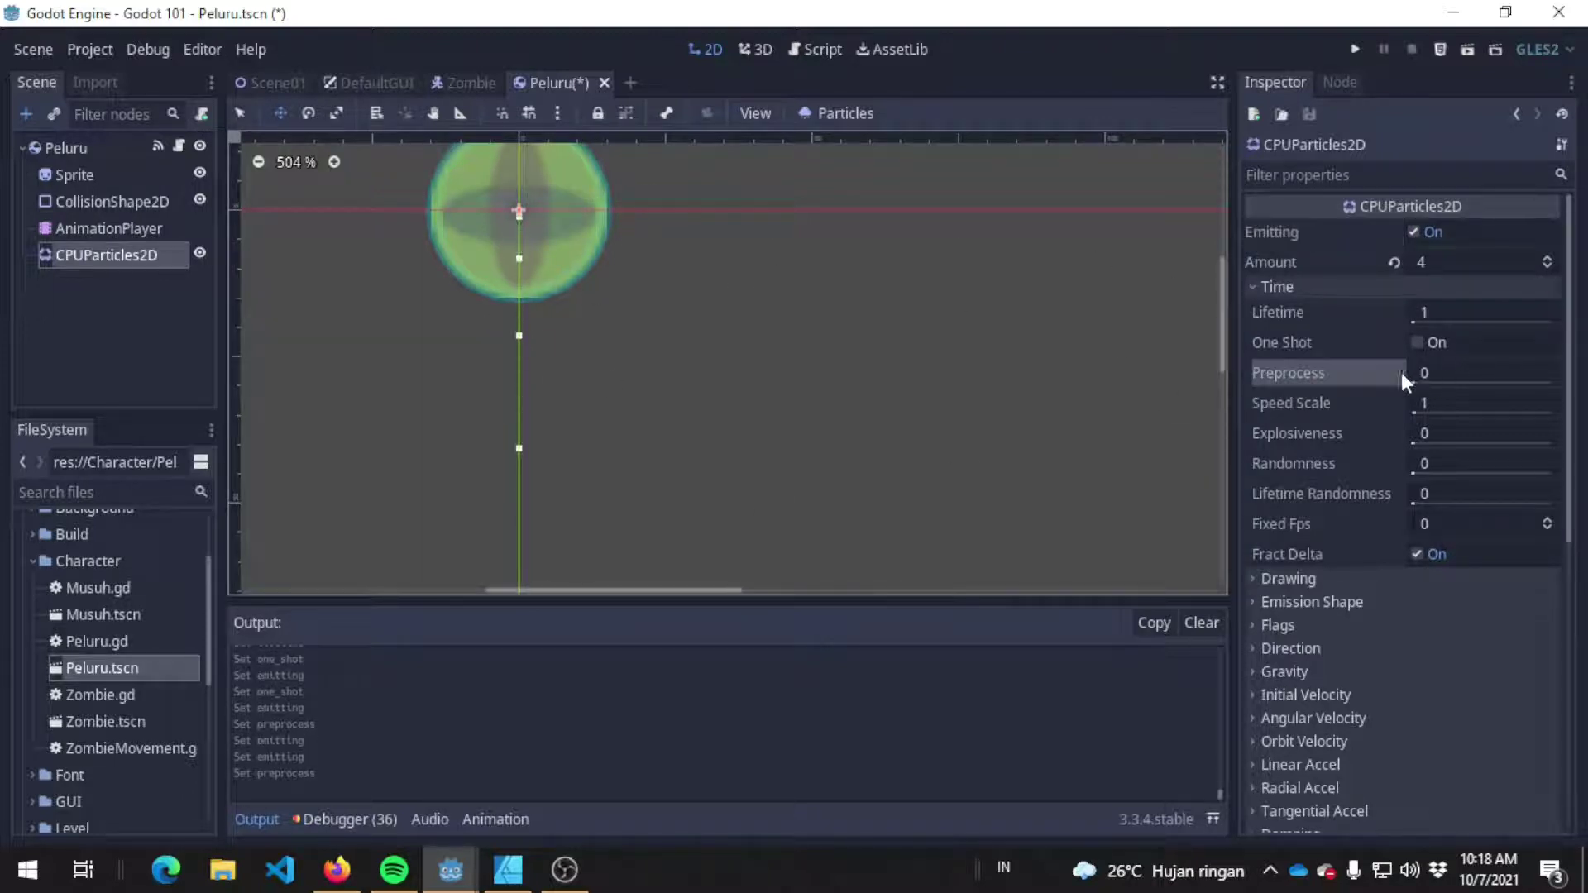
{"action": "left_click", "coordinate": [1433, 232]}
{"action": "left_click", "coordinate": [1433, 232]}
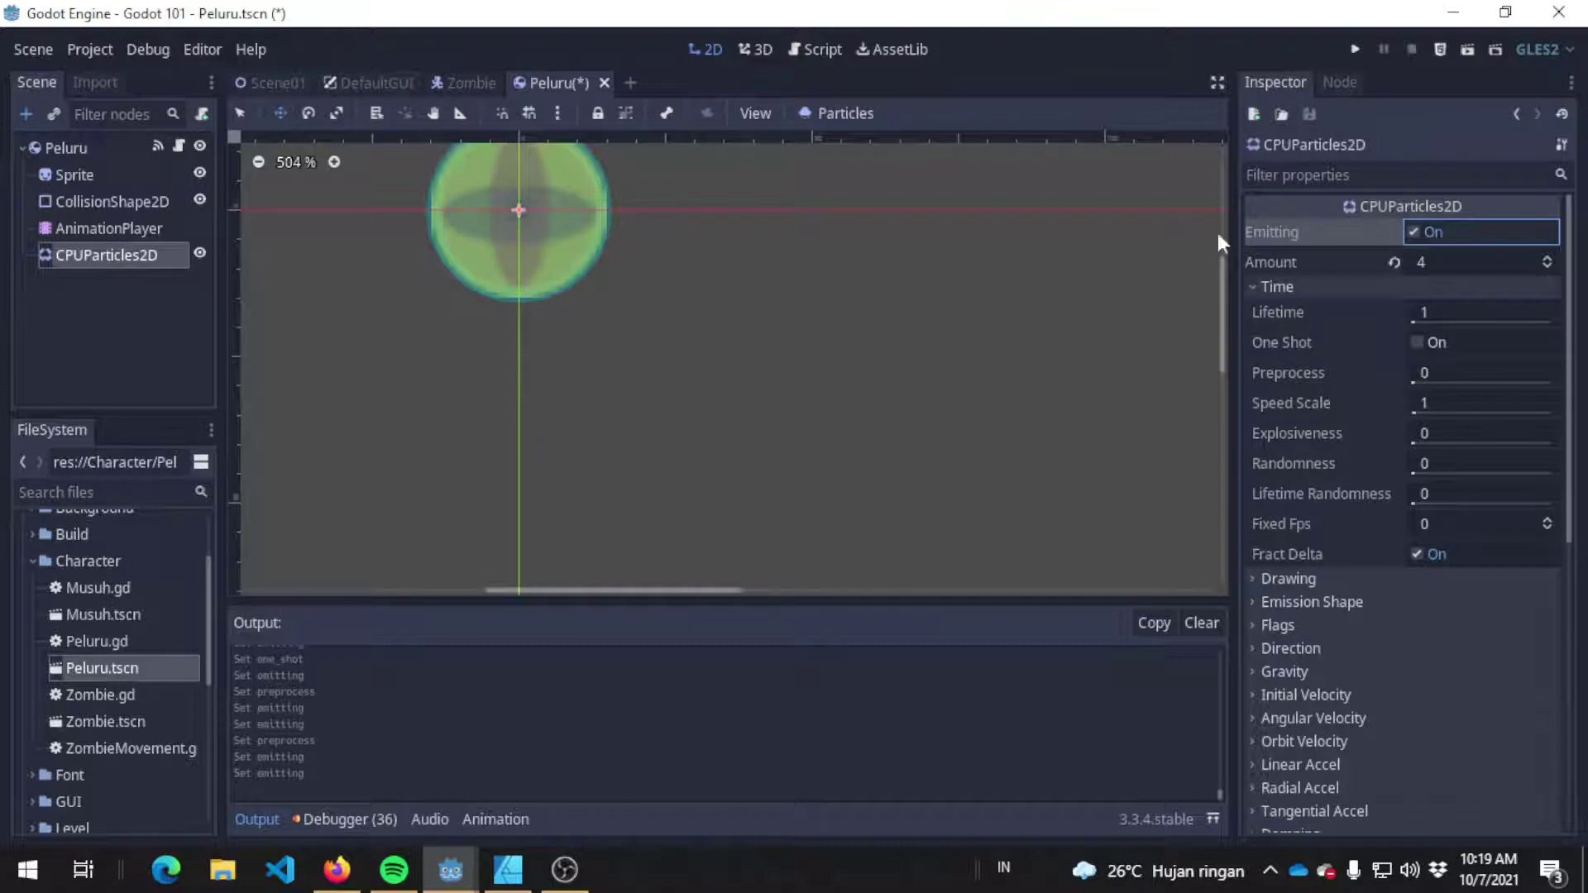
{"action": "left_click", "coordinate": [1417, 232]}
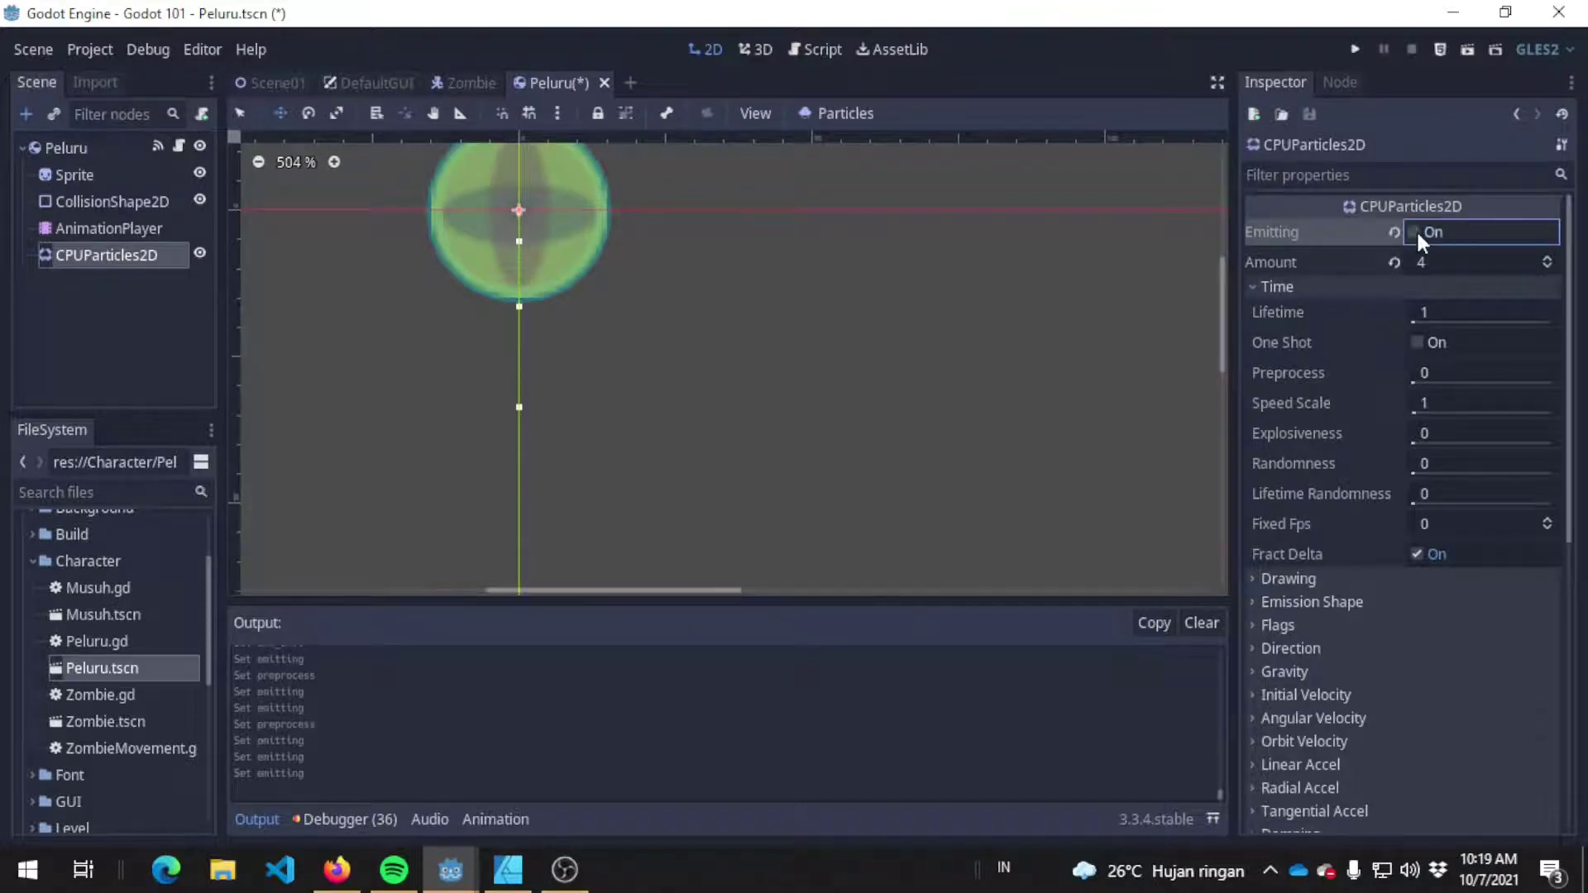
Step: Test emission again with Preprocess set to 2, then stop emitting and reset Preprocess
{"action": "left_click", "coordinate": [1426, 372]}
{"action": "type", "text": "2"}
{"action": "key", "text": "Return"}
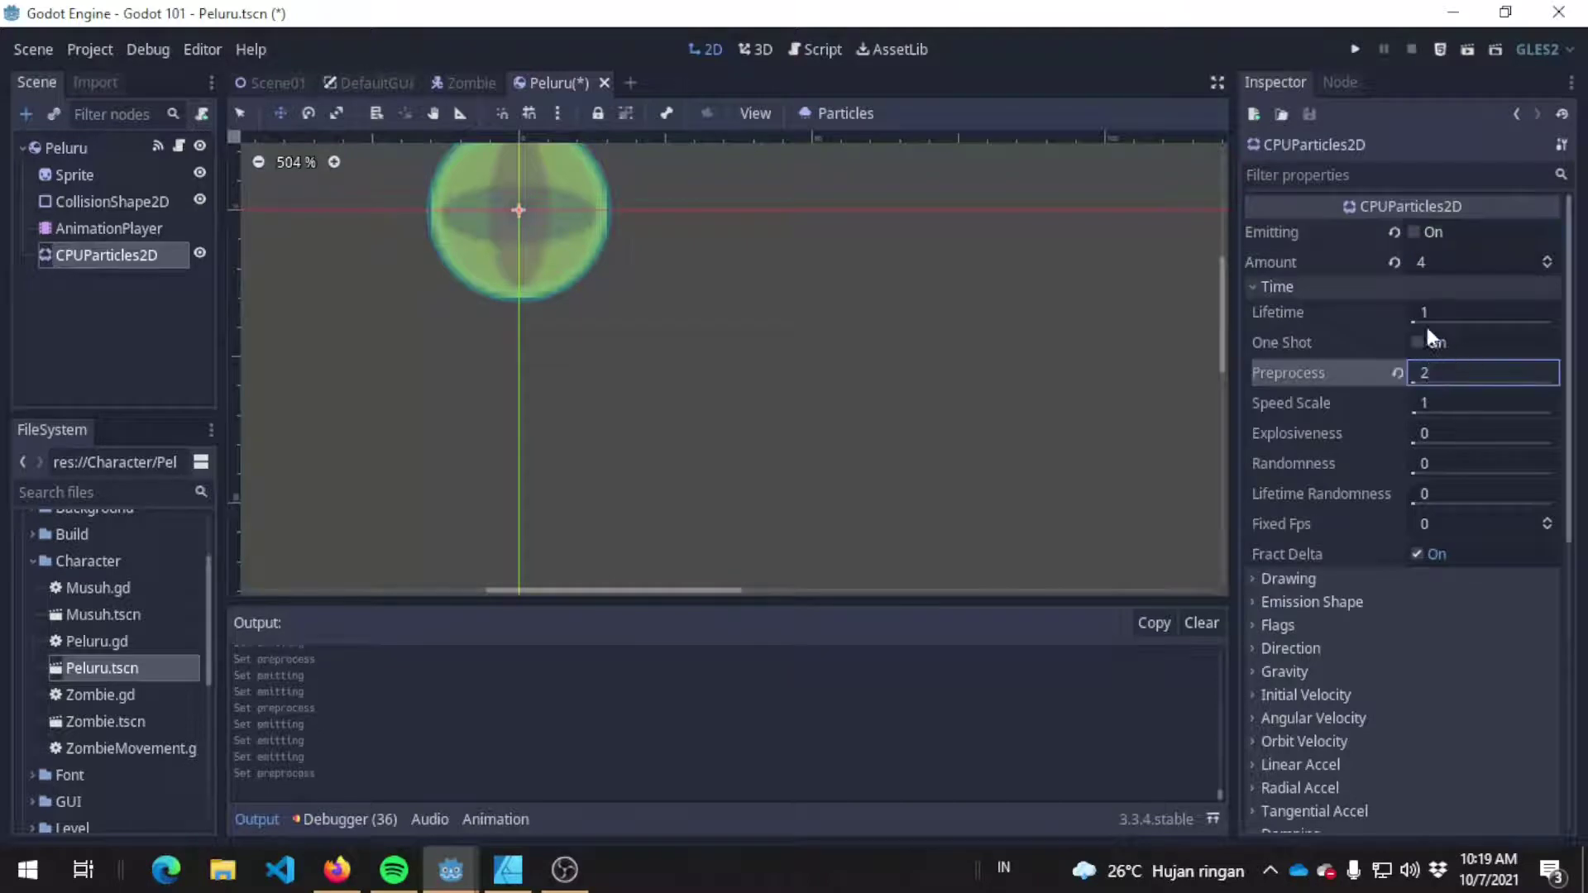
{"action": "left_click", "coordinate": [1431, 232]}
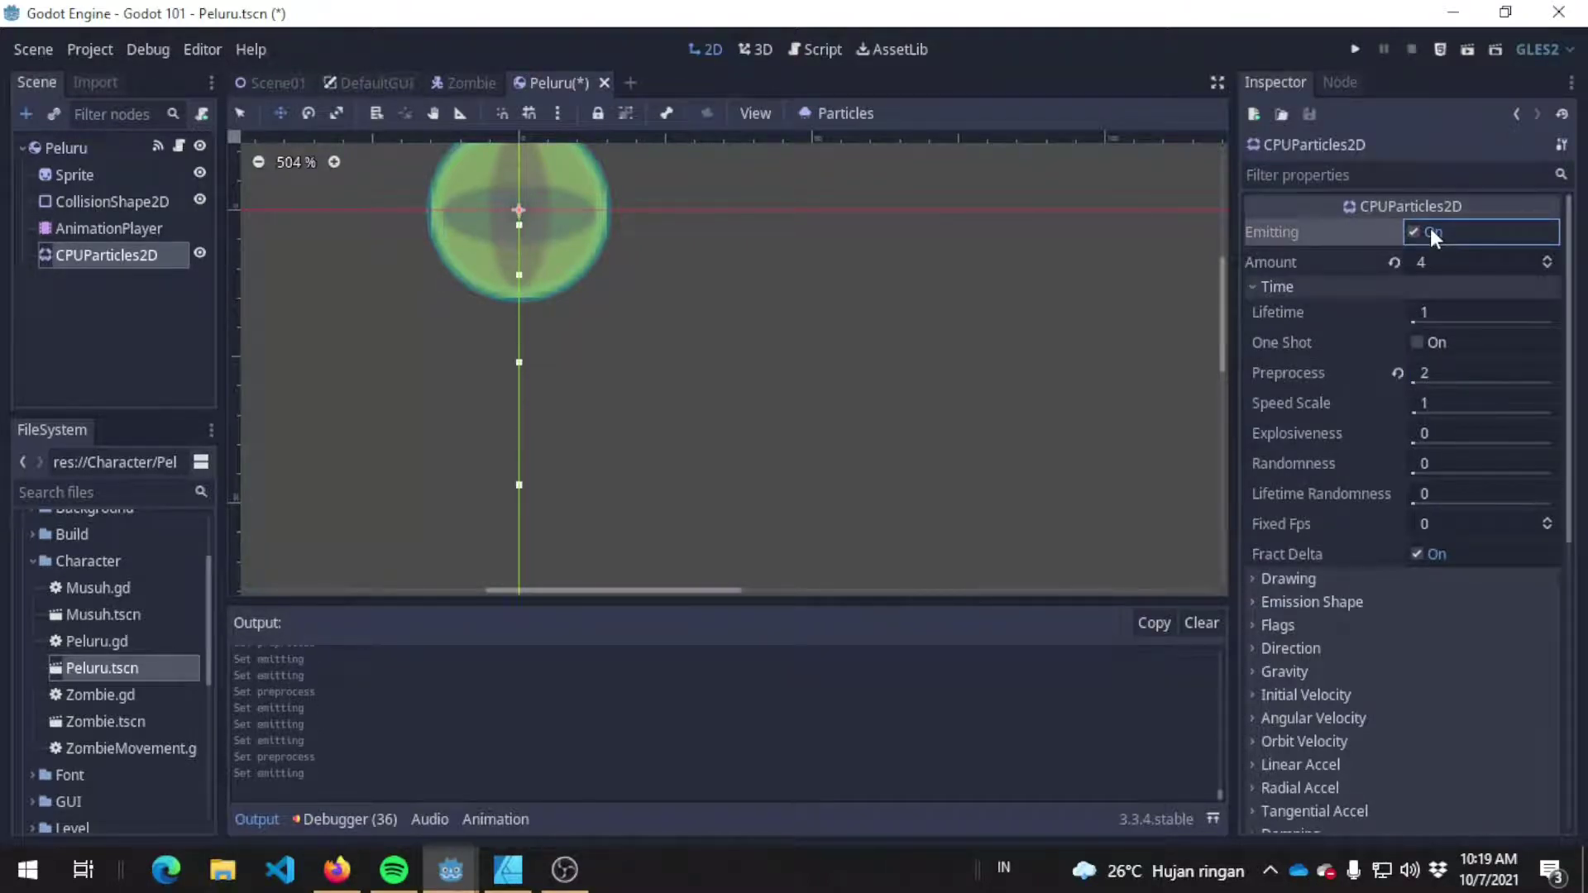
{"action": "left_click", "coordinate": [1427, 231]}
{"action": "left_click", "coordinate": [1397, 373]}
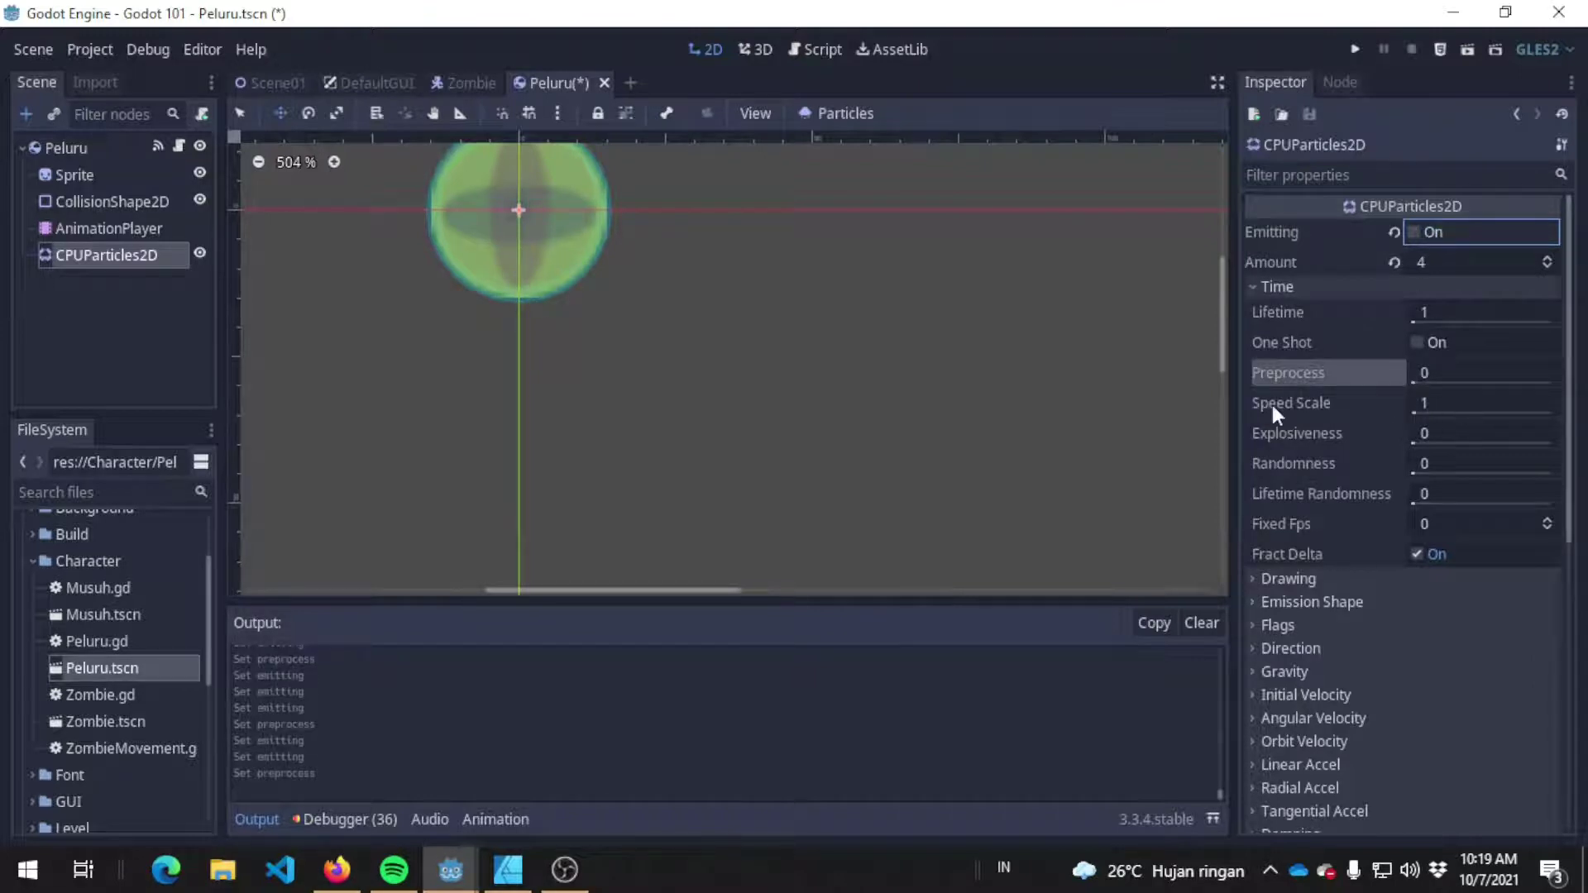
Step: Set the particle Speed Scale to 0, change it to 0.5, and turn emitting back on
{"action": "mouse_move", "coordinate": [1293, 402]}
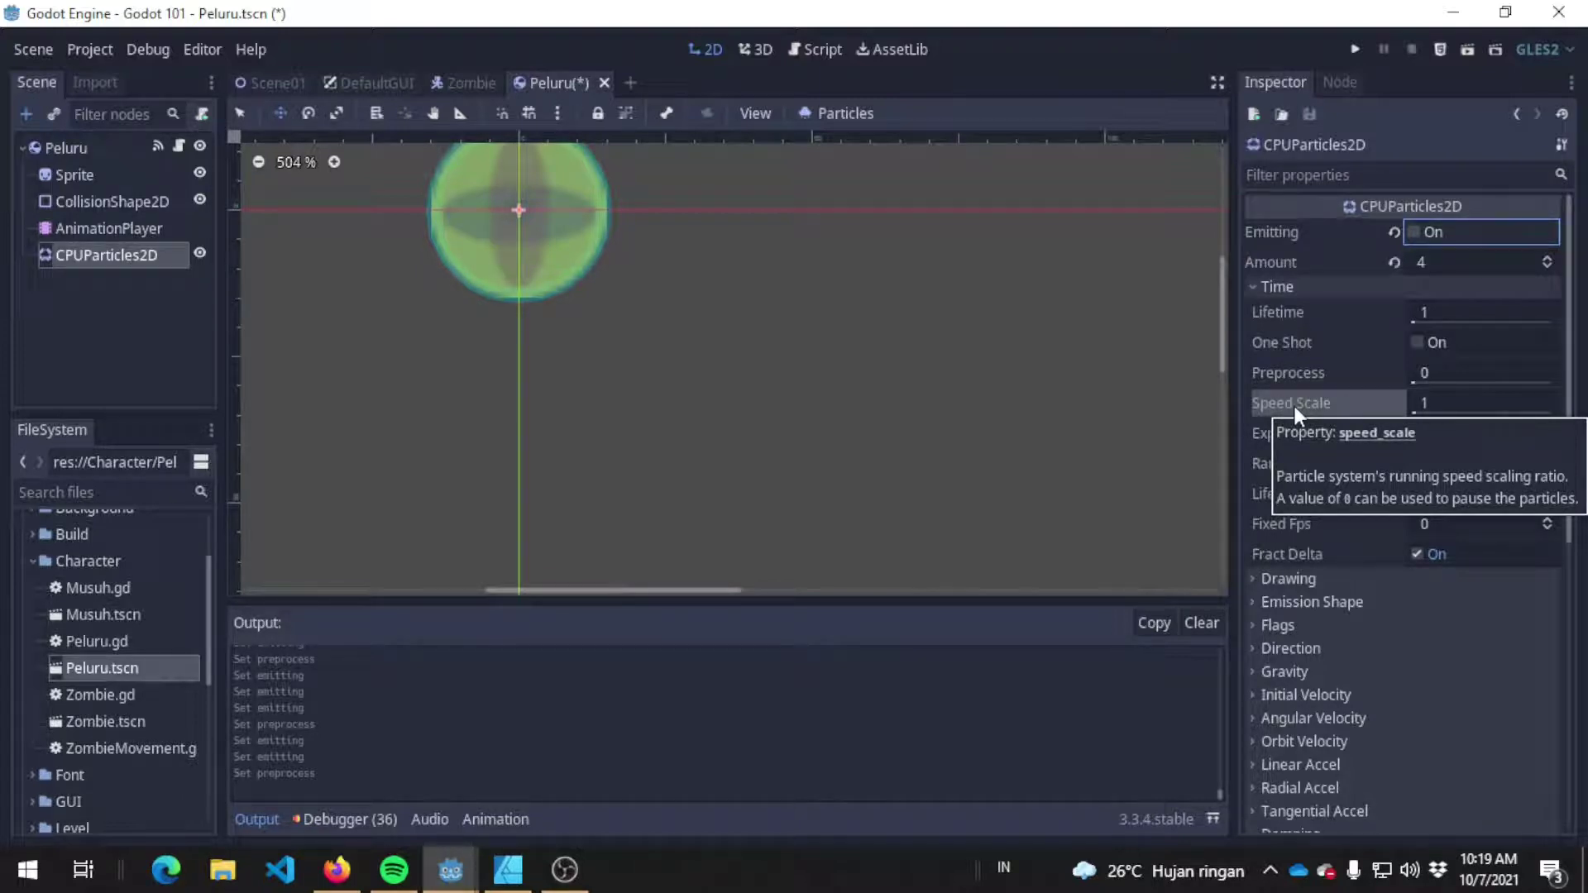
{"action": "left_click", "coordinate": [1520, 400]}
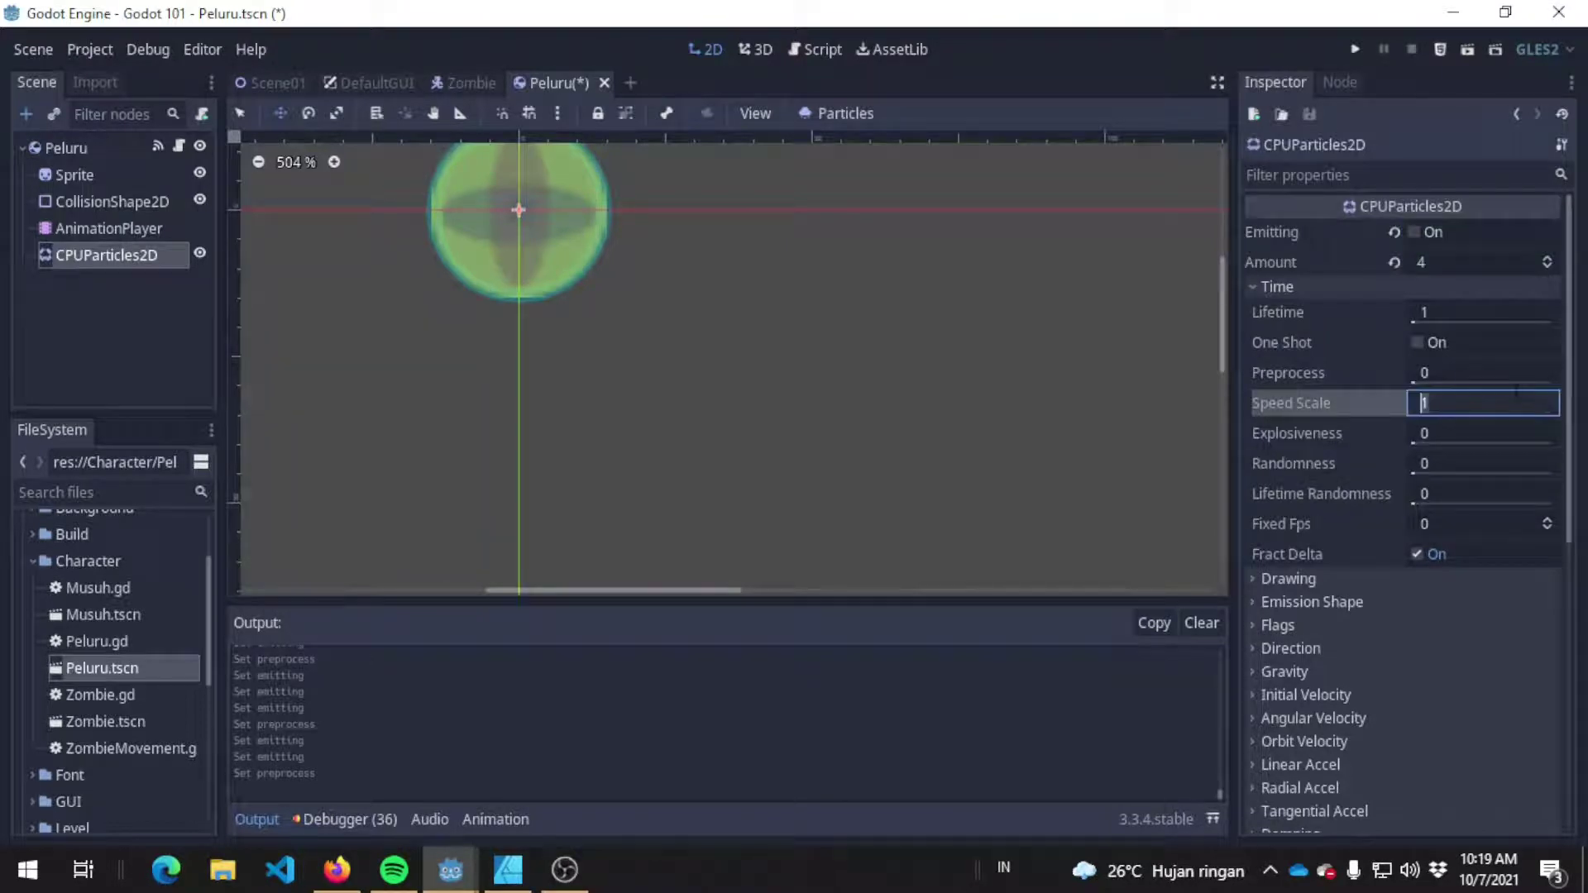
{"action": "type", "text": "0"}
{"action": "key", "text": "Return"}
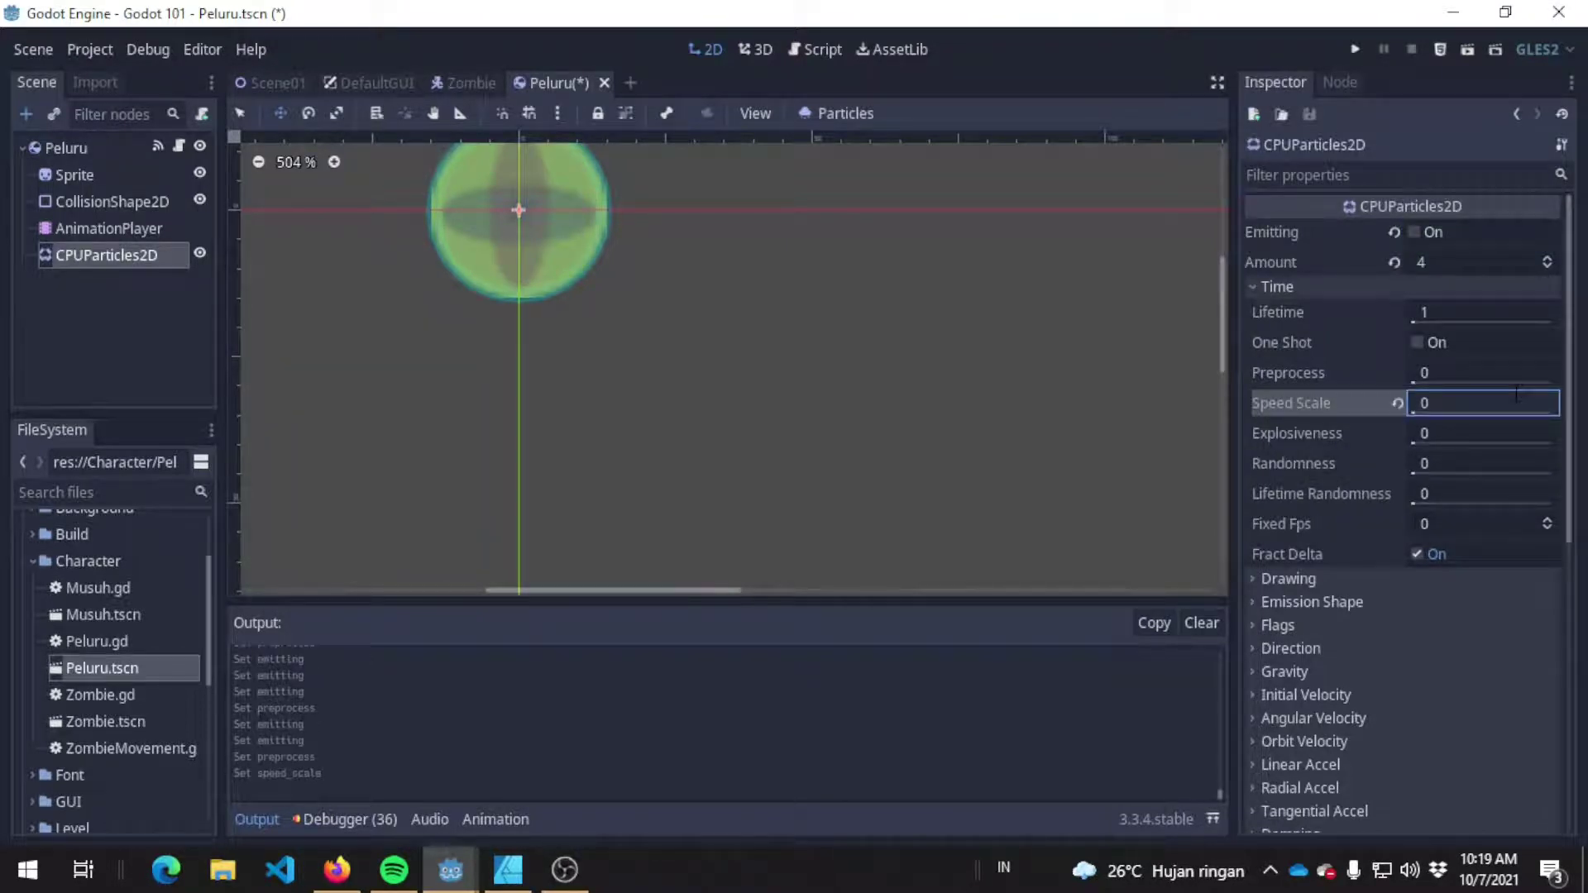
{"action": "left_click", "coordinate": [1514, 402]}
{"action": "type", "text": "0.5"}
{"action": "key", "text": "Return"}
{"action": "left_click", "coordinate": [1428, 232]}
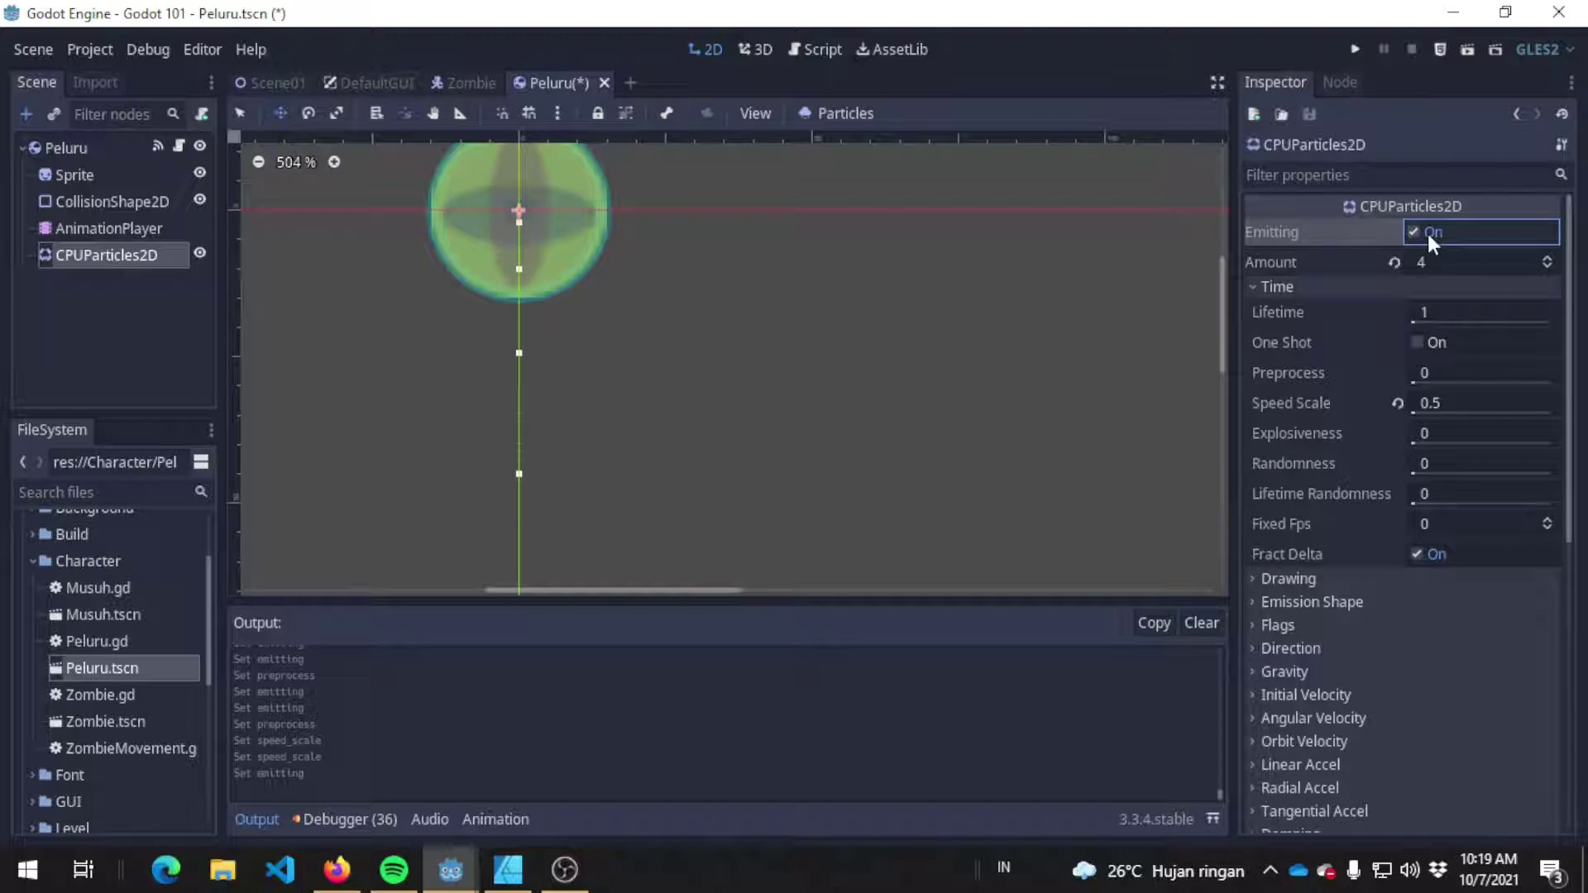
Step: Slow the particles further by setting Speed Scale to 0.15
{"action": "left_click", "coordinate": [1469, 403]}
{"action": "left_click", "coordinate": [1469, 399]}
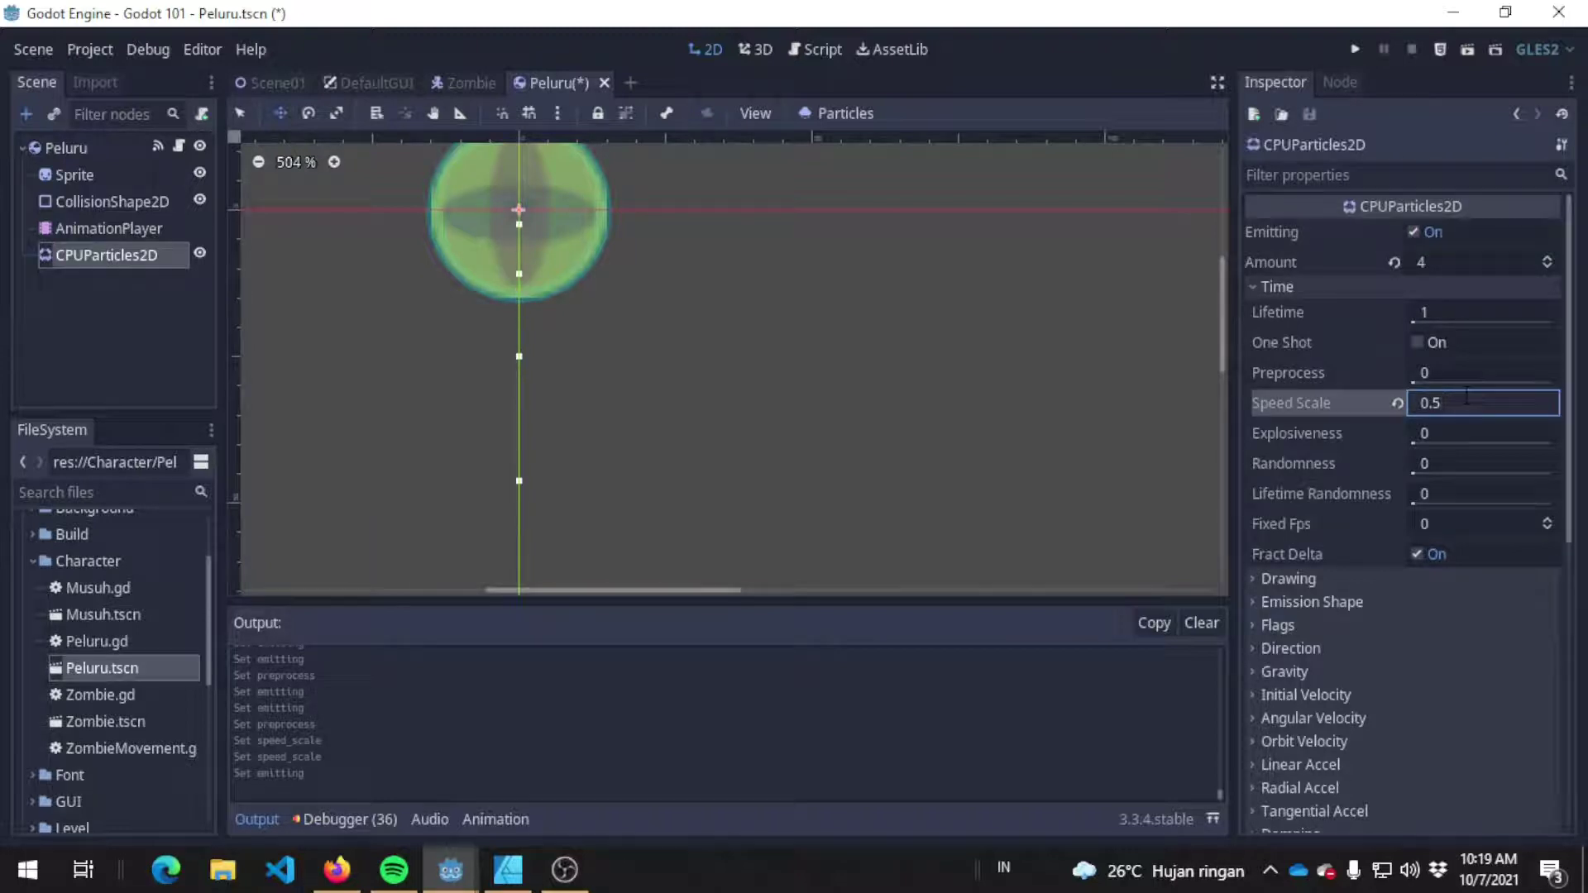
{"action": "key", "text": "BackSpace"}
{"action": "type", "text": "15"}
{"action": "key", "text": "Return"}
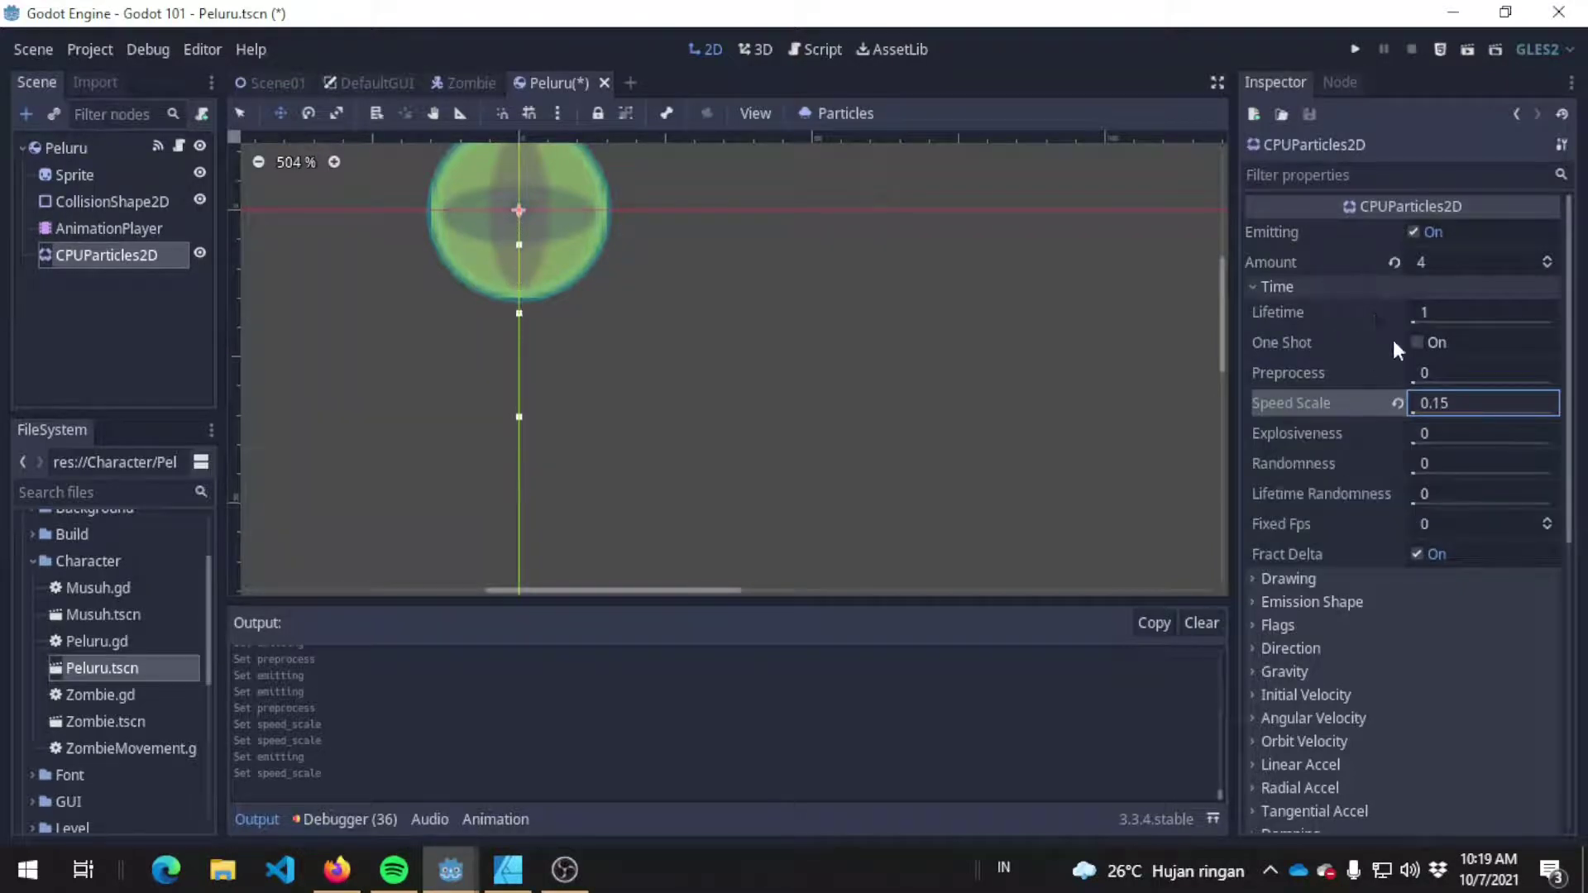
Step: Pause the particles with a Speed Scale of 0, then restore it to 1
{"action": "left_click", "coordinate": [1494, 408]}
{"action": "type", "text": "0"}
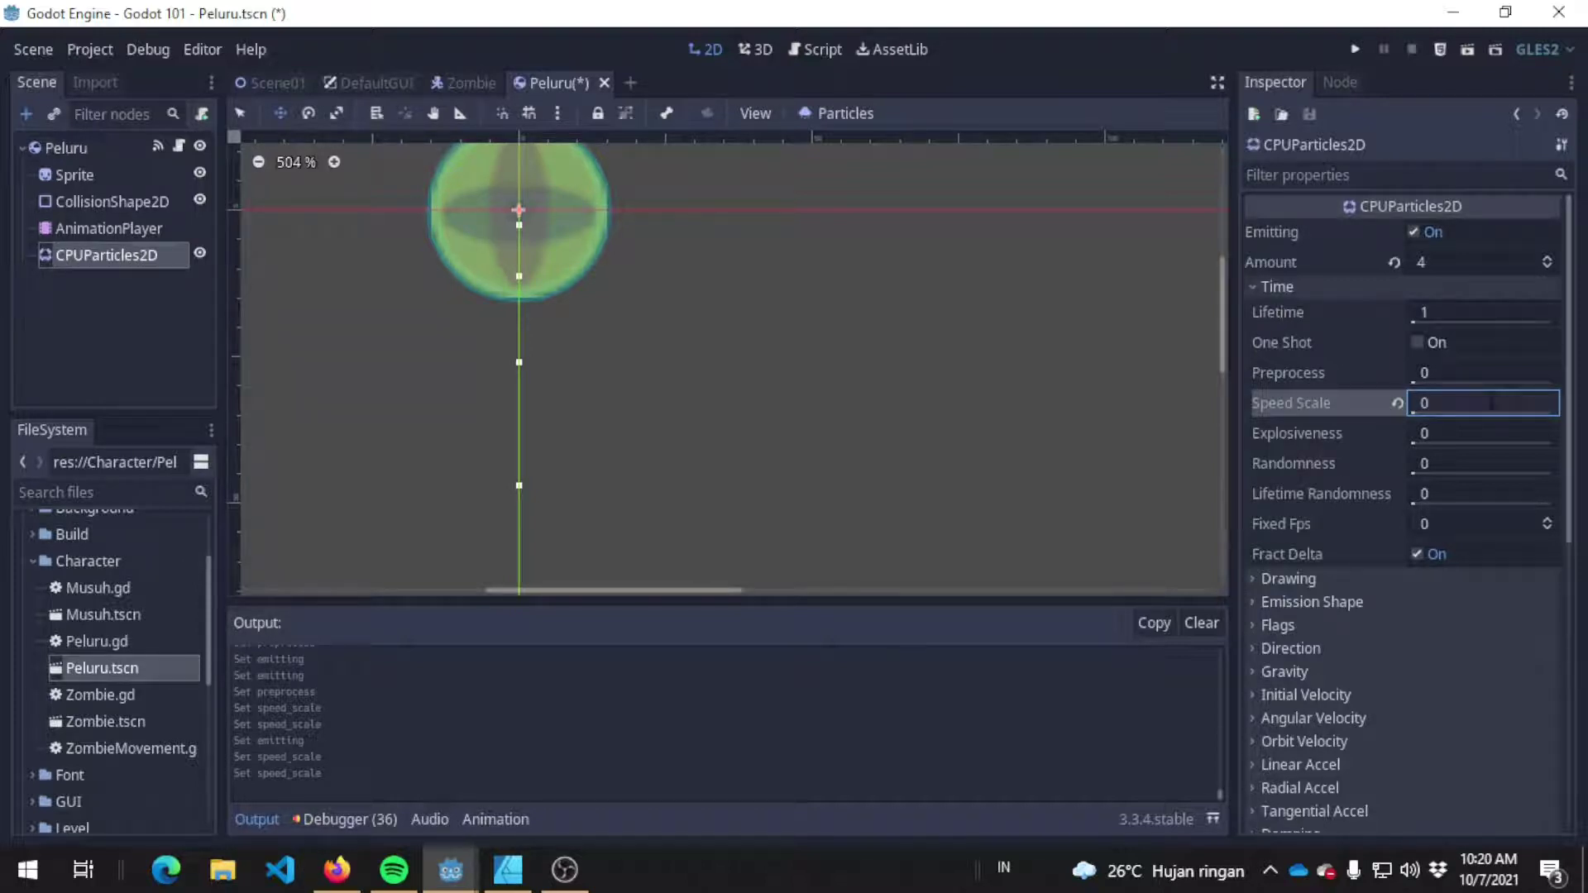
{"action": "type", "text": "1"}
{"action": "key", "text": "Return"}
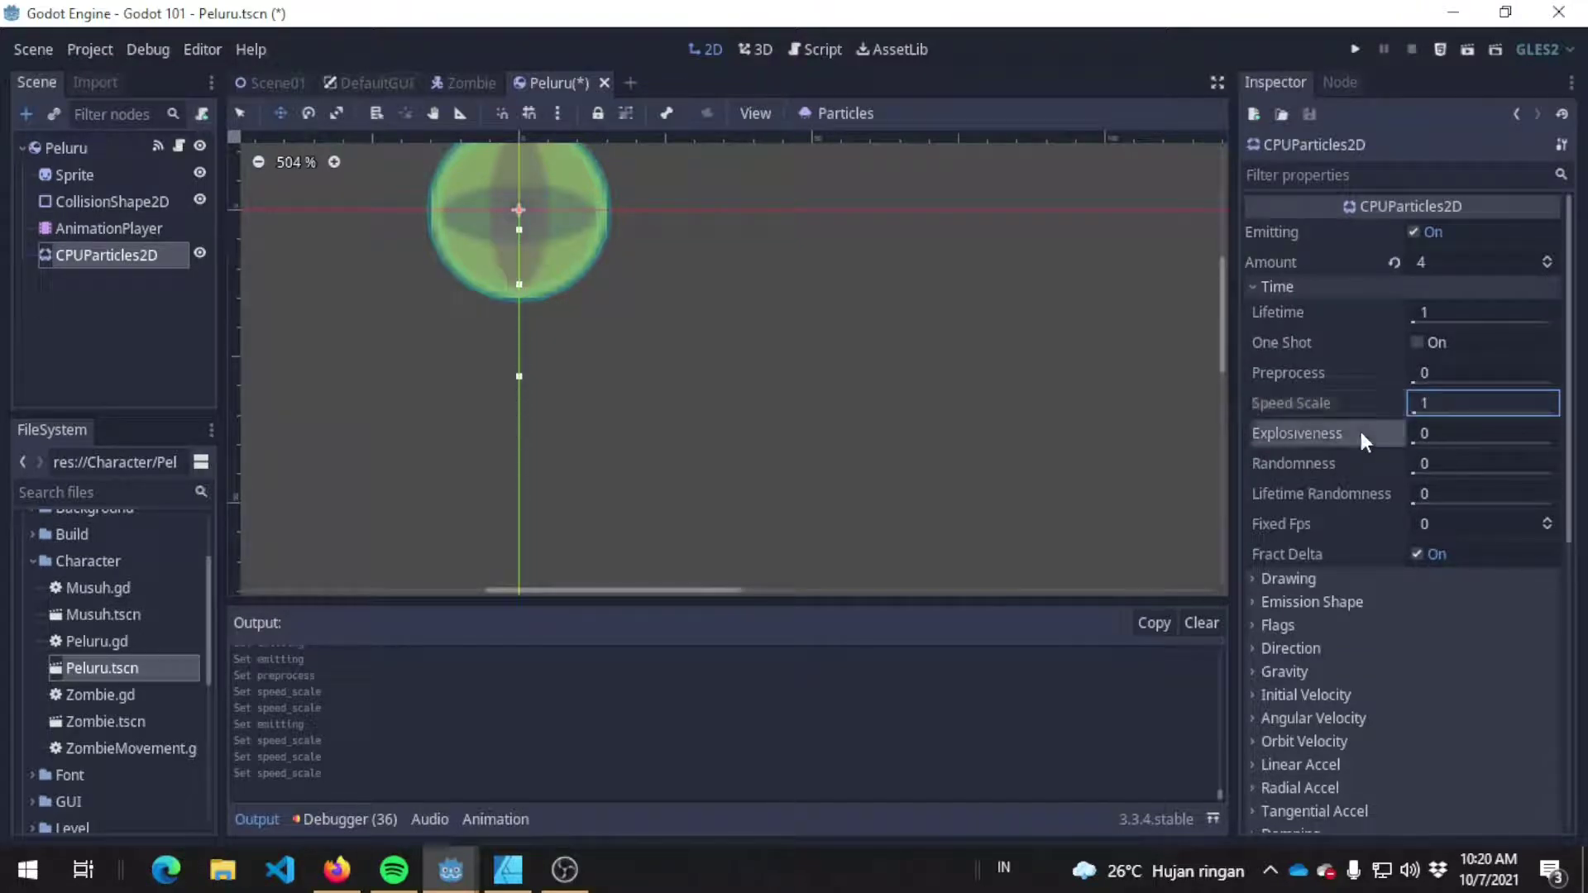
Step: Try an Explosiveness of 1 on the CPUParticles2D node, then bring it back to 0
{"action": "mouse_move", "coordinate": [1339, 440]}
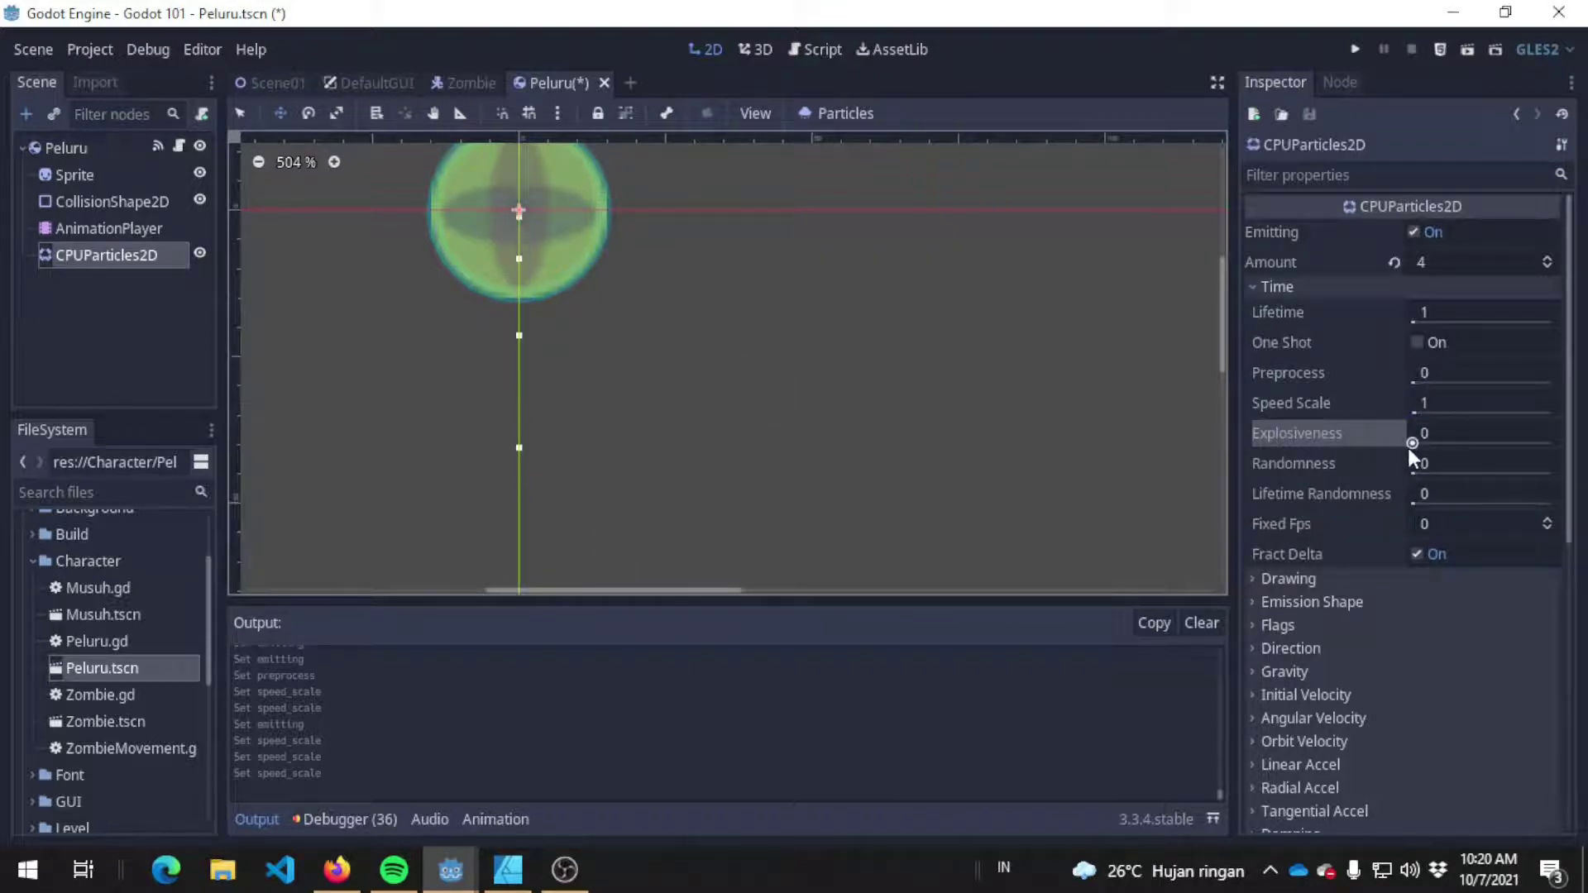
{"action": "left_click_drag", "start_coordinate": [1407, 448], "coordinate": [1584, 461]}
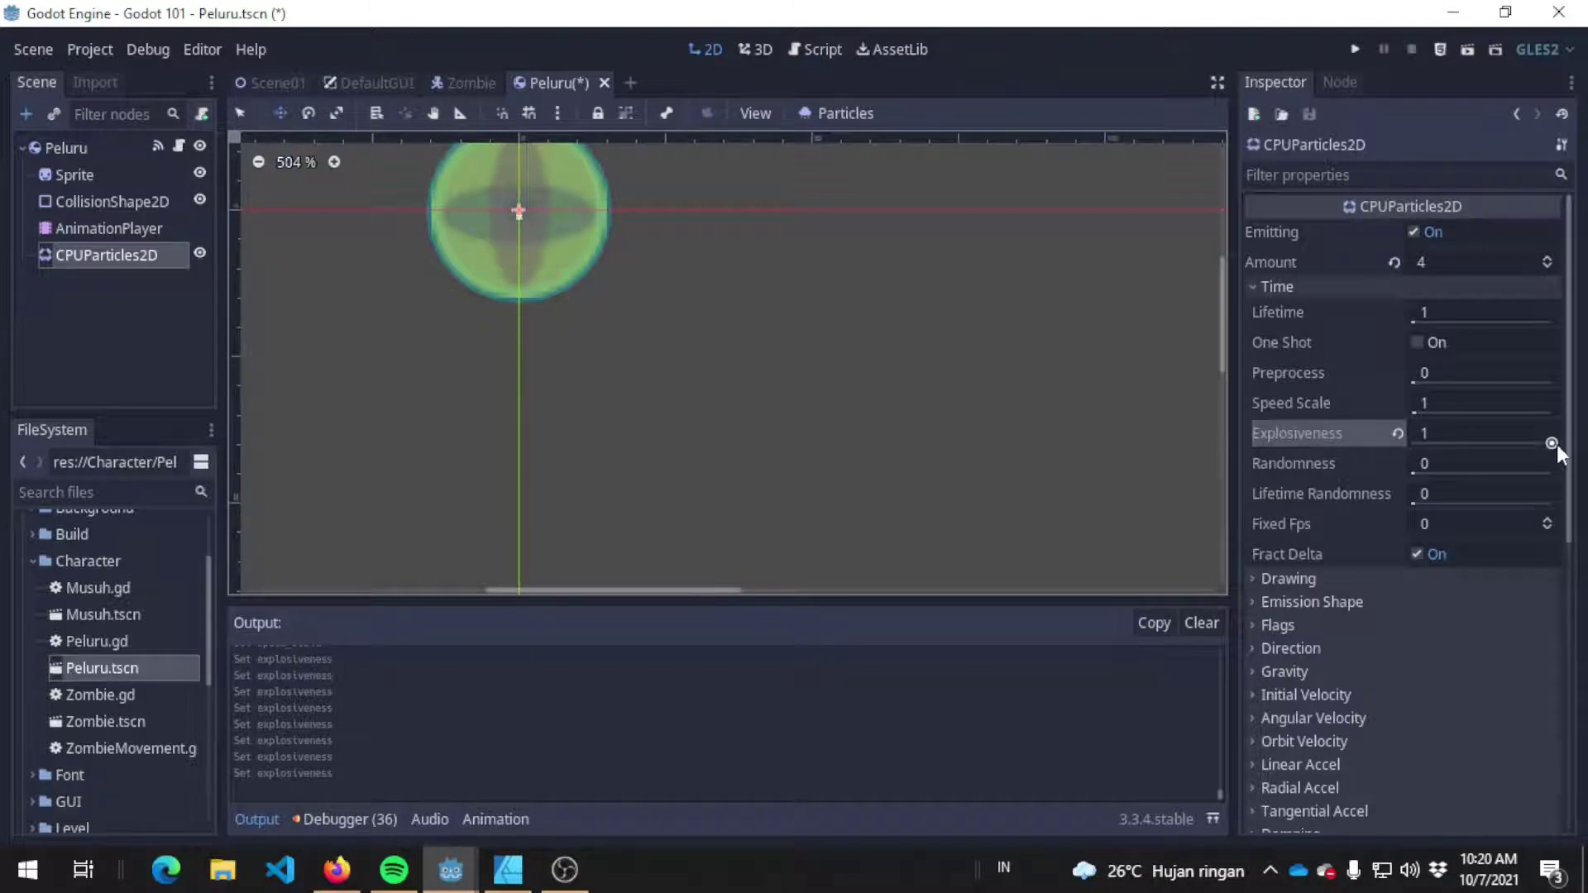
{"action": "left_click_drag", "start_coordinate": [1552, 444], "coordinate": [1277, 462]}
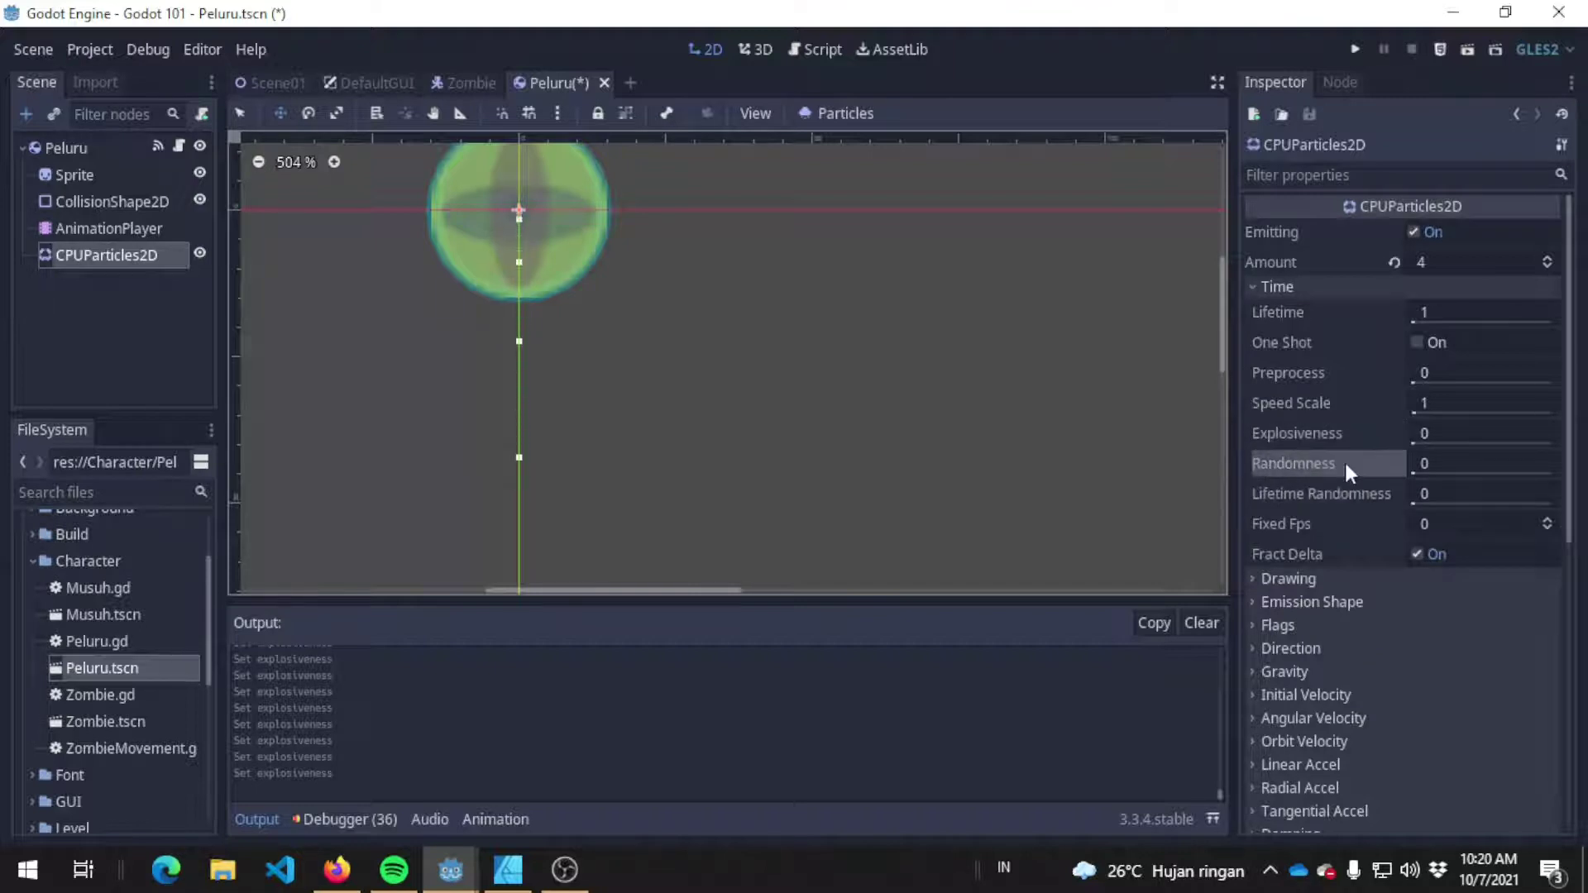
Step: Try Randomness values such as 0.61 on the CPUParticles2D emission, then reset Randomness to 0
{"action": "mouse_move", "coordinate": [1345, 463]}
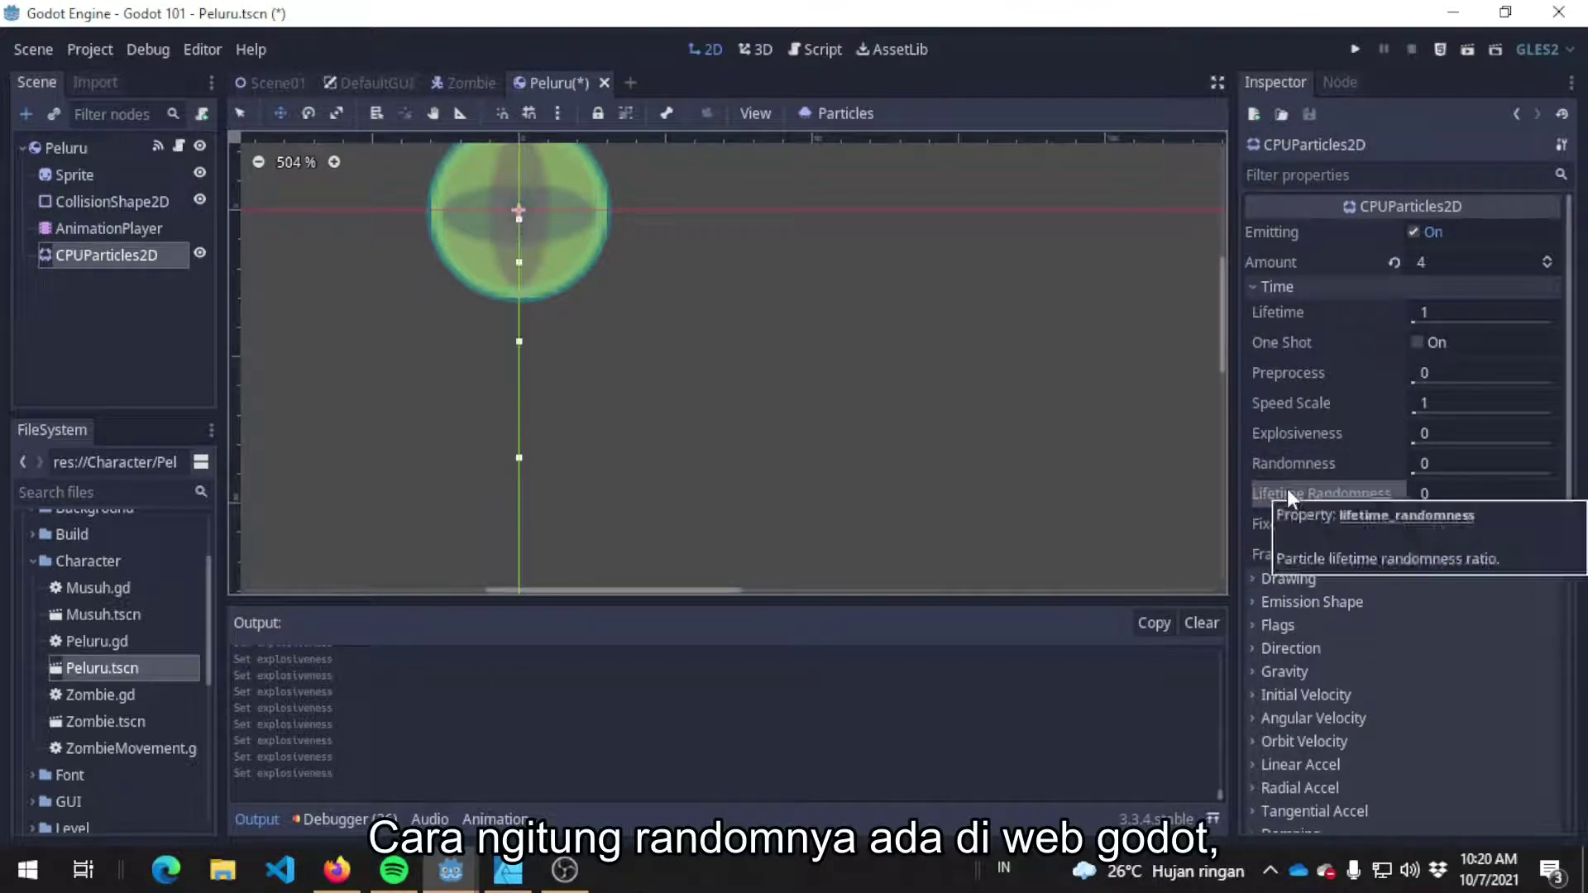
{"action": "mouse_move", "coordinate": [1383, 493]}
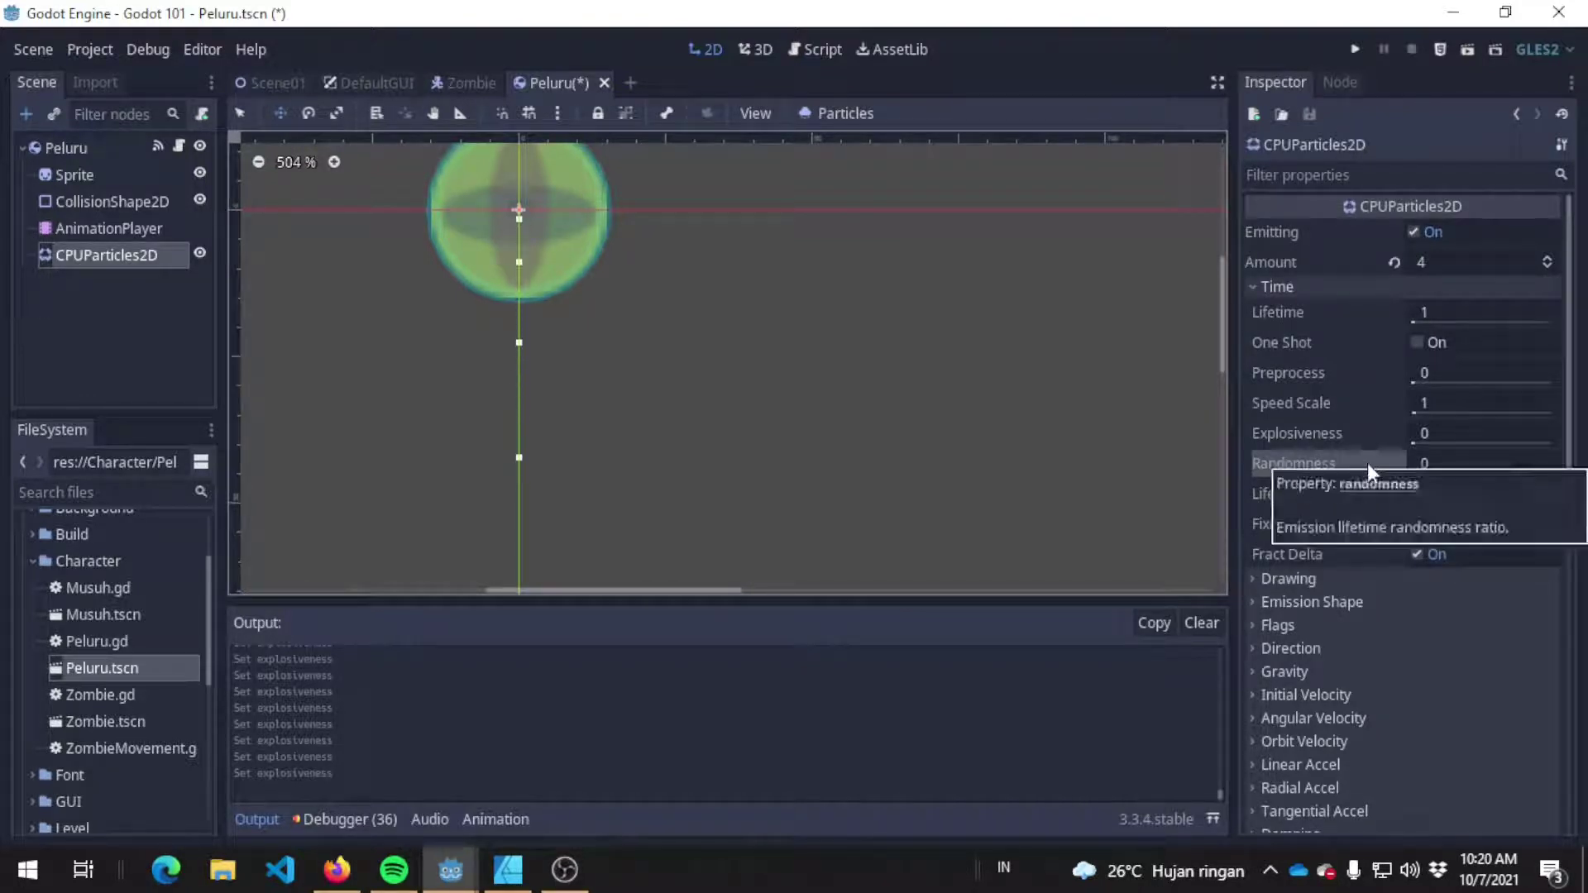
{"action": "left_click_drag", "start_coordinate": [1410, 462], "coordinate": [1474, 475]}
{"action": "left_click", "coordinate": [1396, 463]}
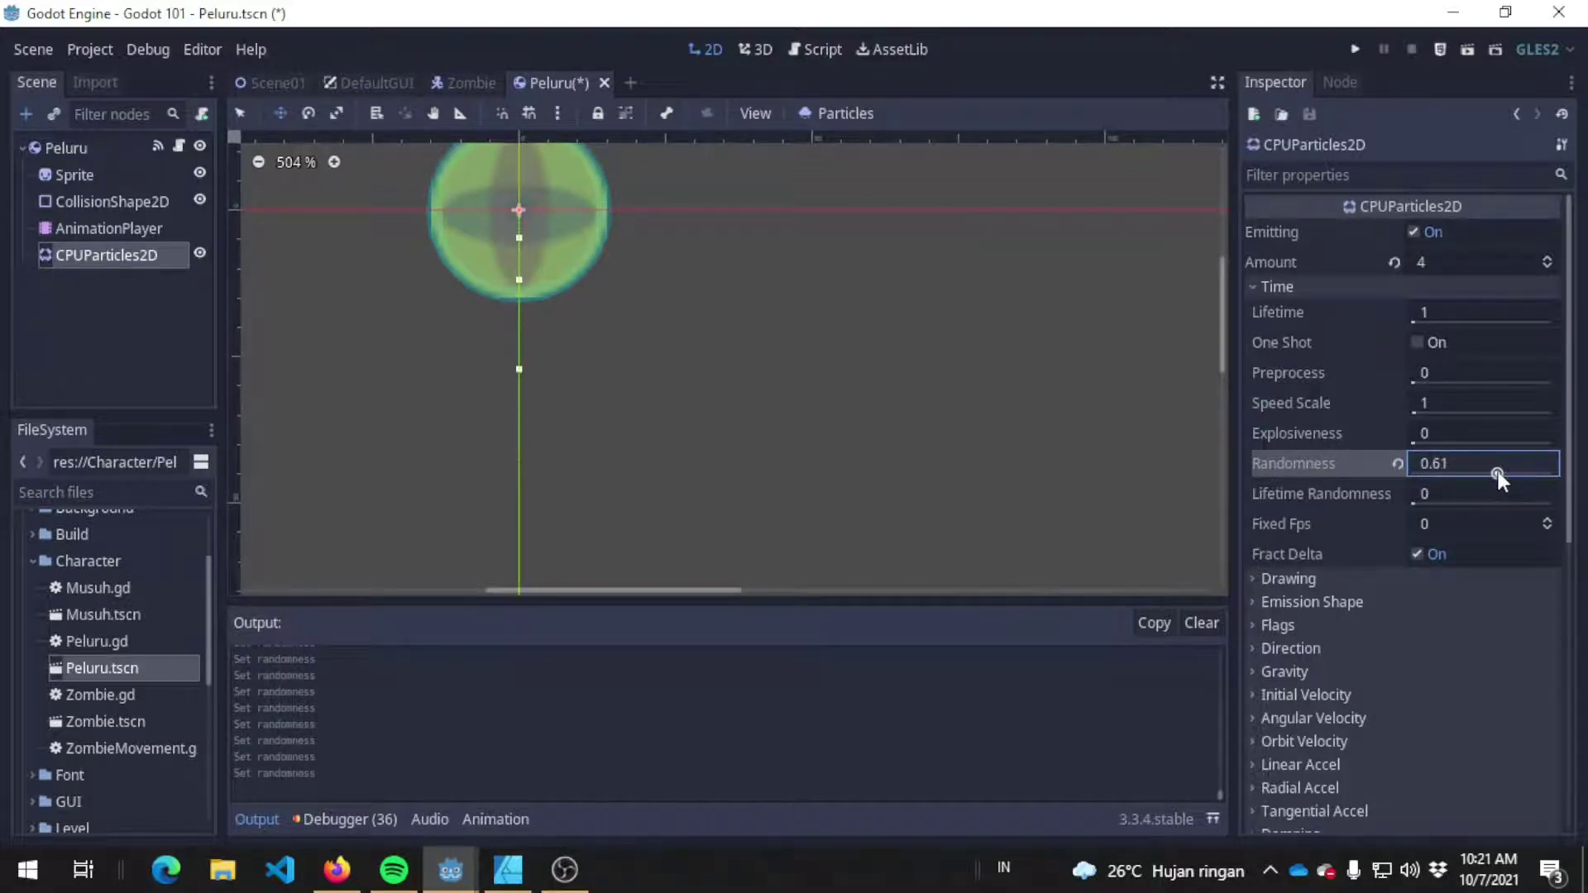
{"action": "left_click_drag", "start_coordinate": [1497, 472], "coordinate": [1542, 459]}
Step: Set the CPUParticles2D amount to 10 and raise Randomness to 1
{"action": "left_click", "coordinate": [1478, 265]}
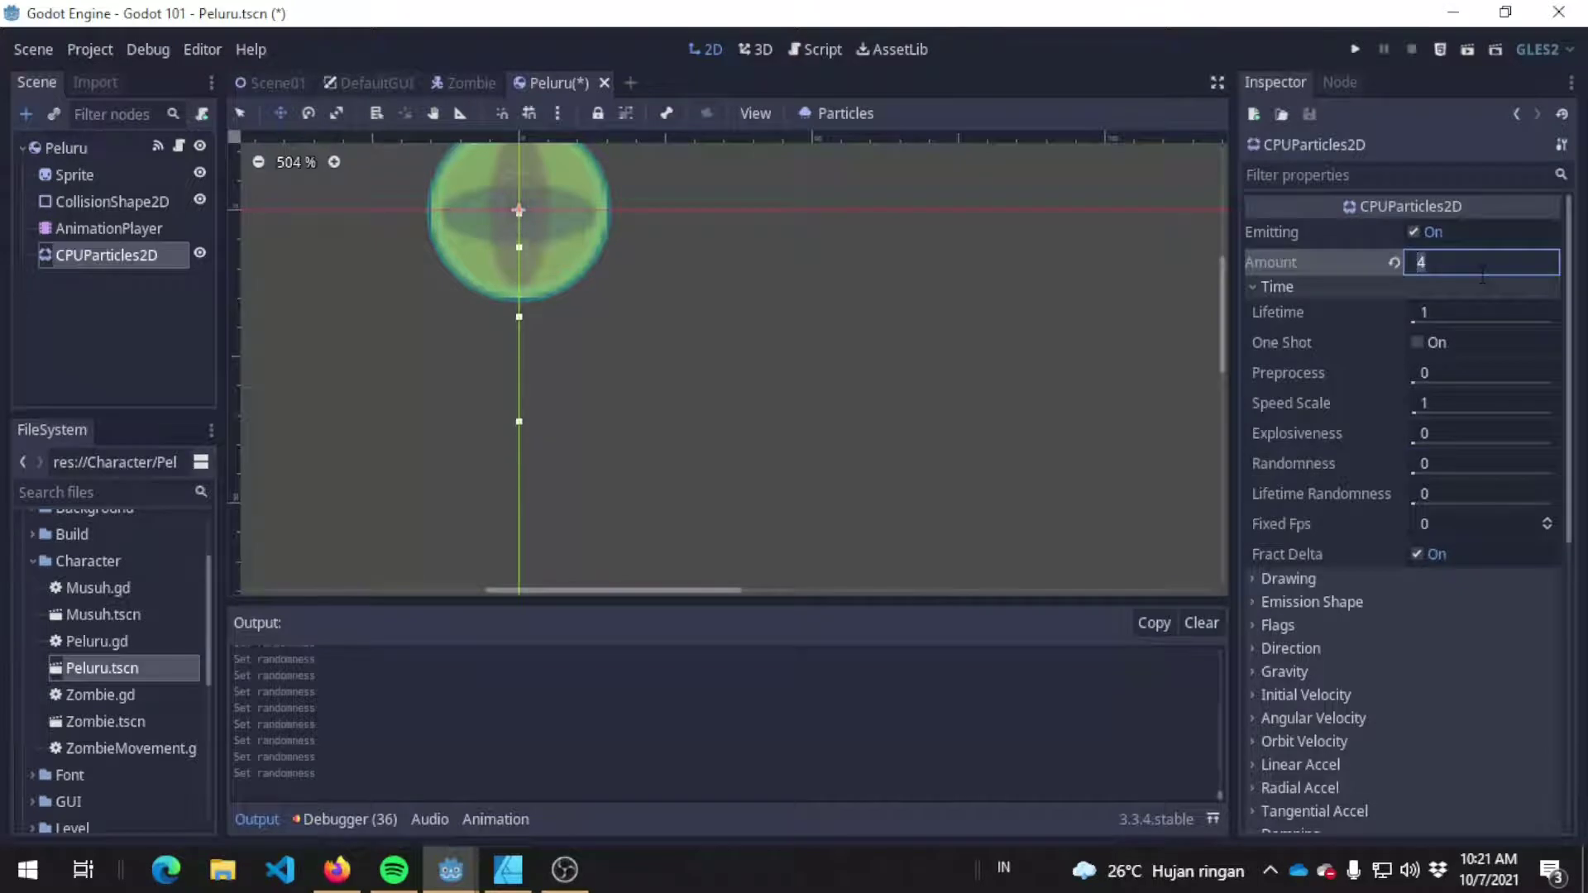
{"action": "type", "text": "10"}
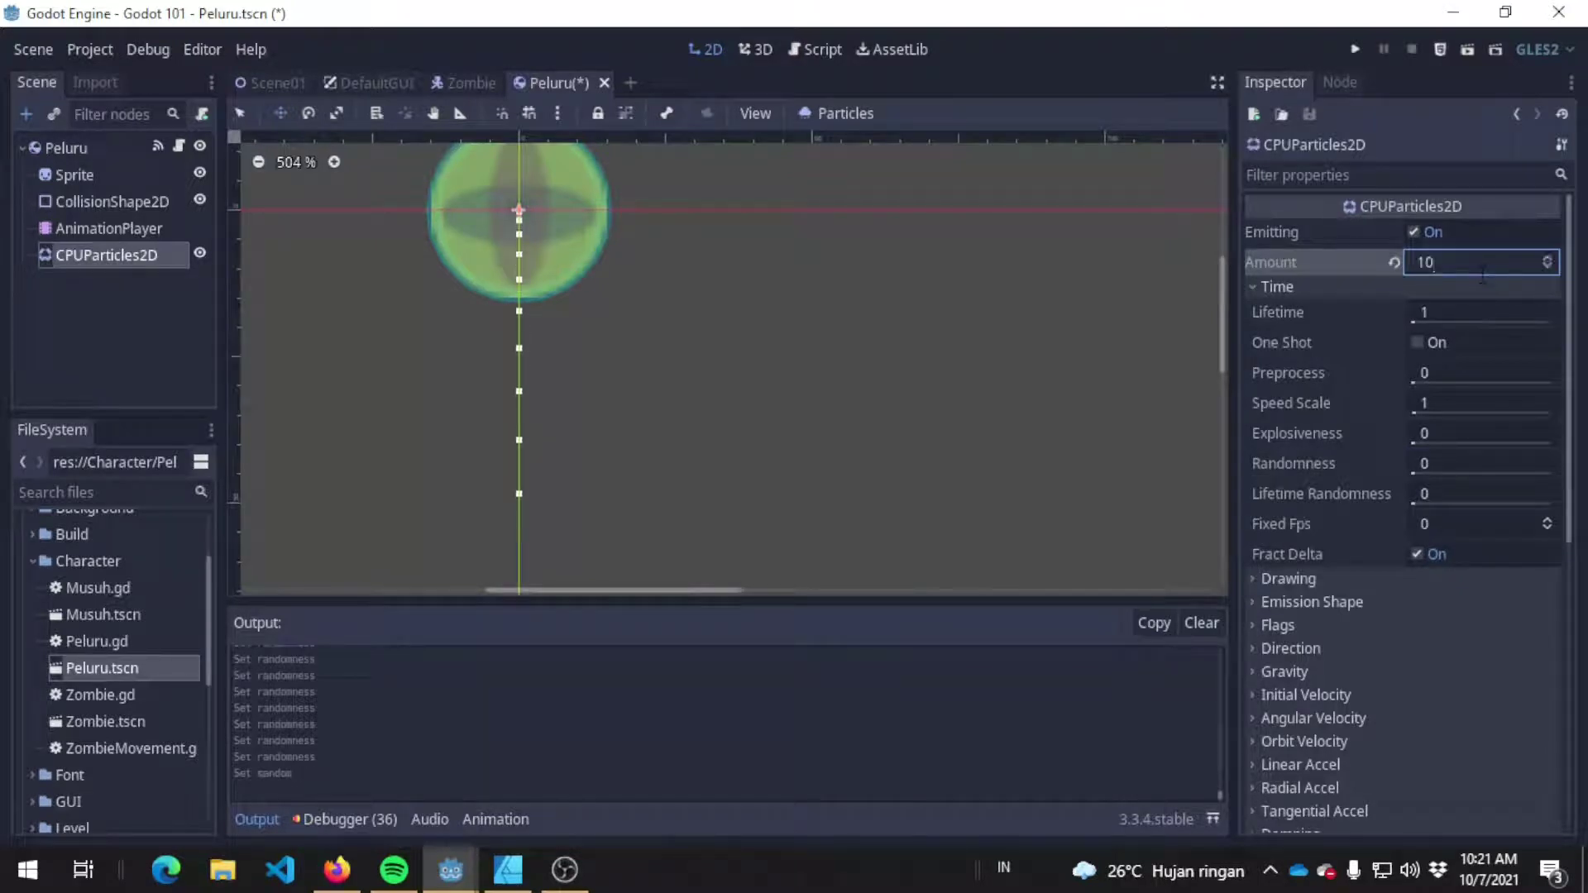
{"action": "key", "text": "Return"}
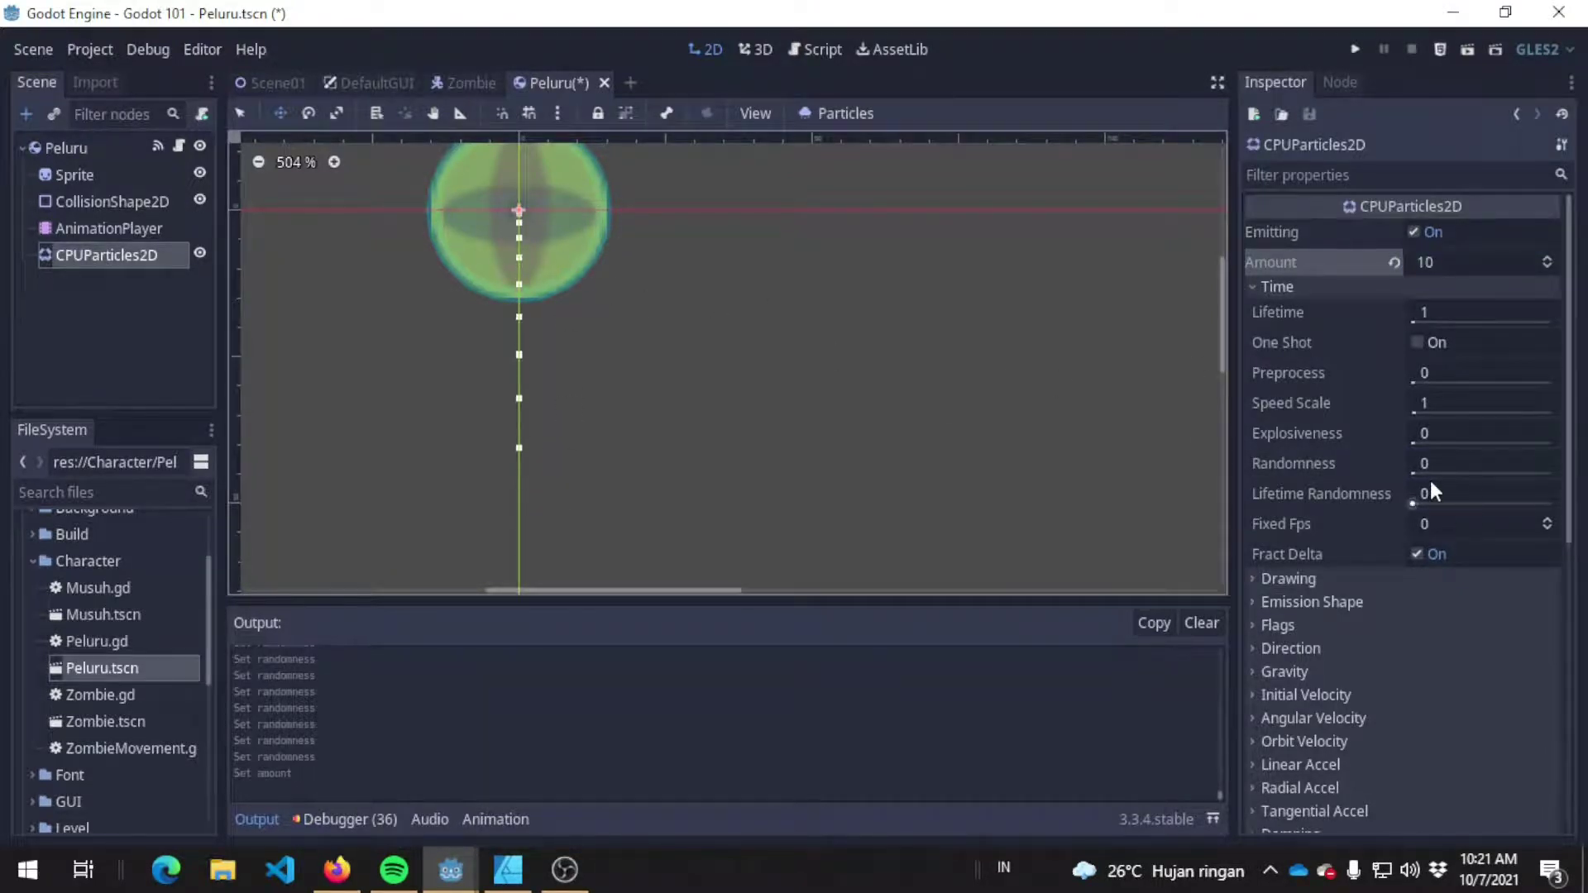
{"action": "left_click_drag", "start_coordinate": [1418, 473], "coordinate": [1503, 472]}
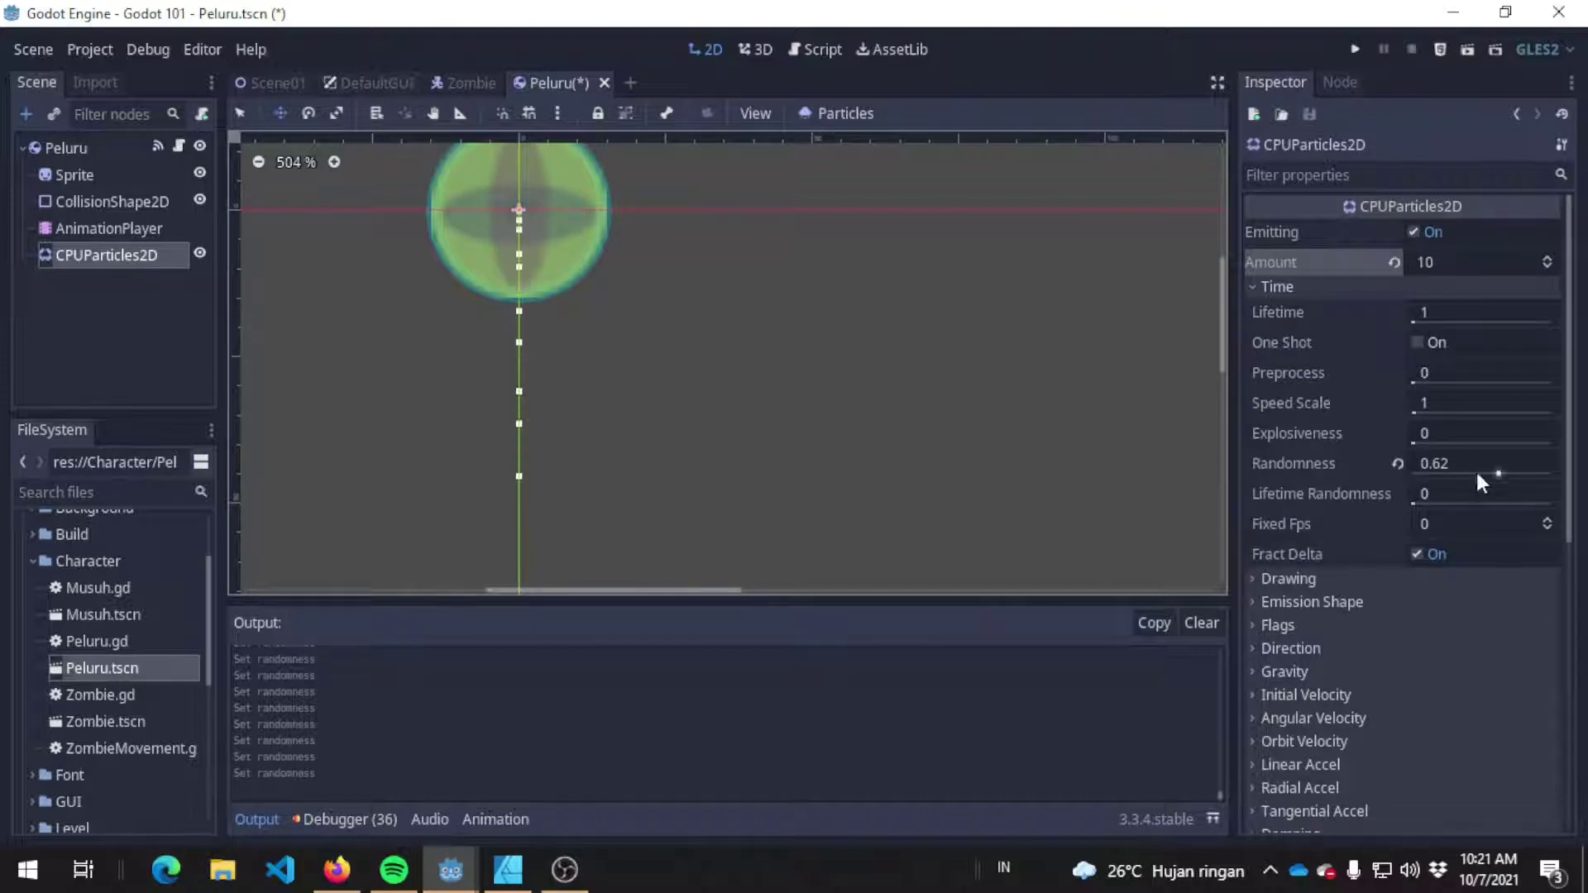
{"action": "left_click_drag", "start_coordinate": [1503, 479], "coordinate": [1549, 480]}
Step: Set the particle Lifetime to 5 after trying larger values
{"action": "left_click_drag", "start_coordinate": [1413, 322], "coordinate": [1454, 321]}
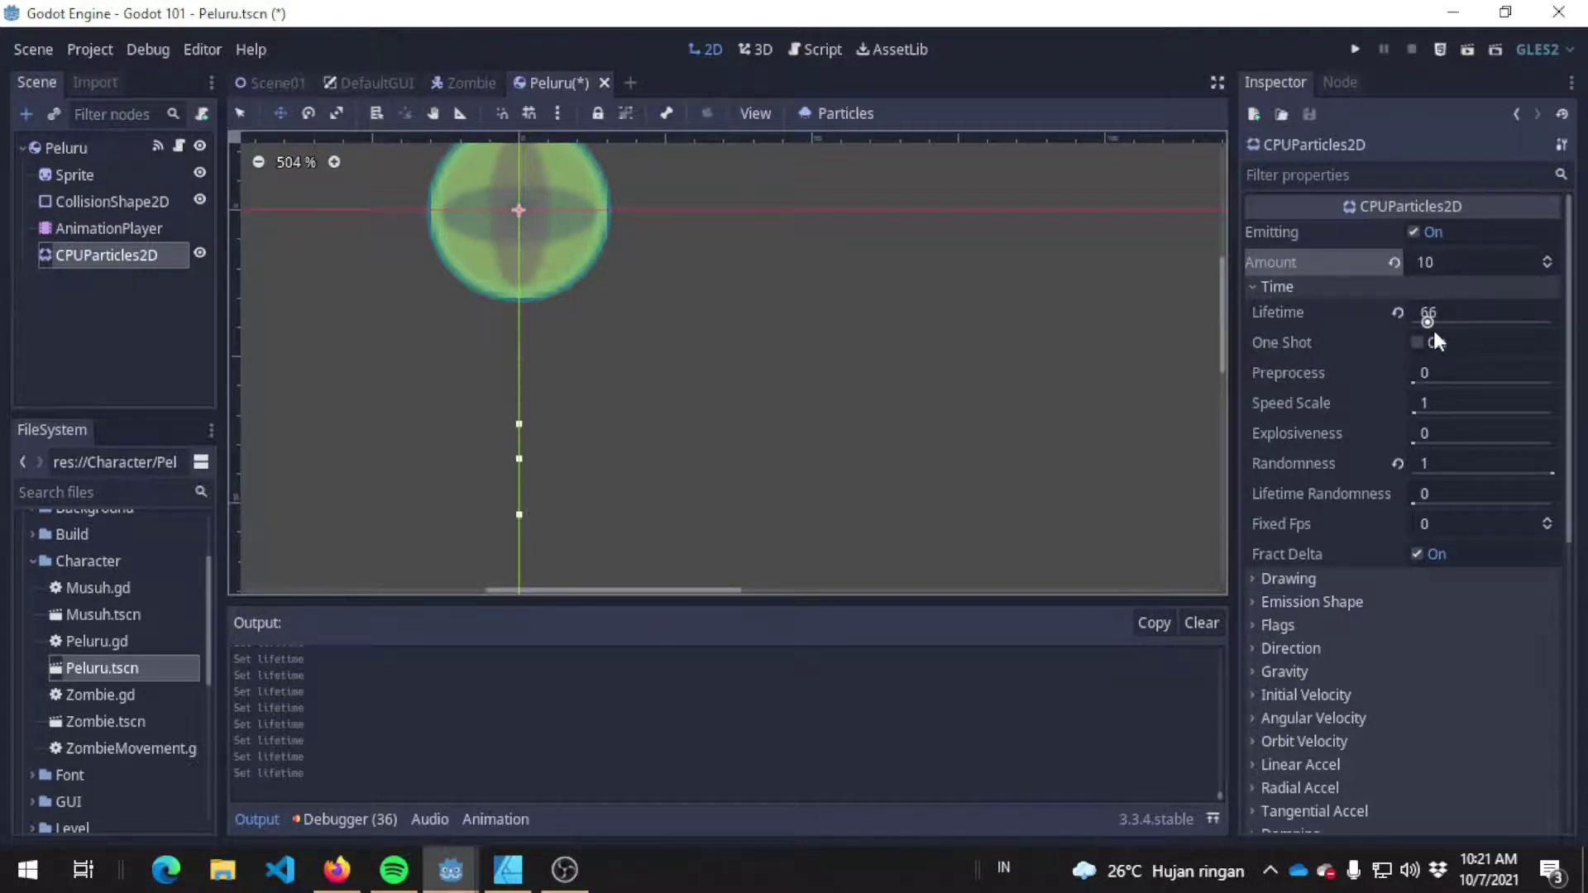
{"action": "left_click_drag", "start_coordinate": [1425, 324], "coordinate": [1406, 324]}
{"action": "left_click", "coordinate": [1463, 310]}
{"action": "type", "text": "5"}
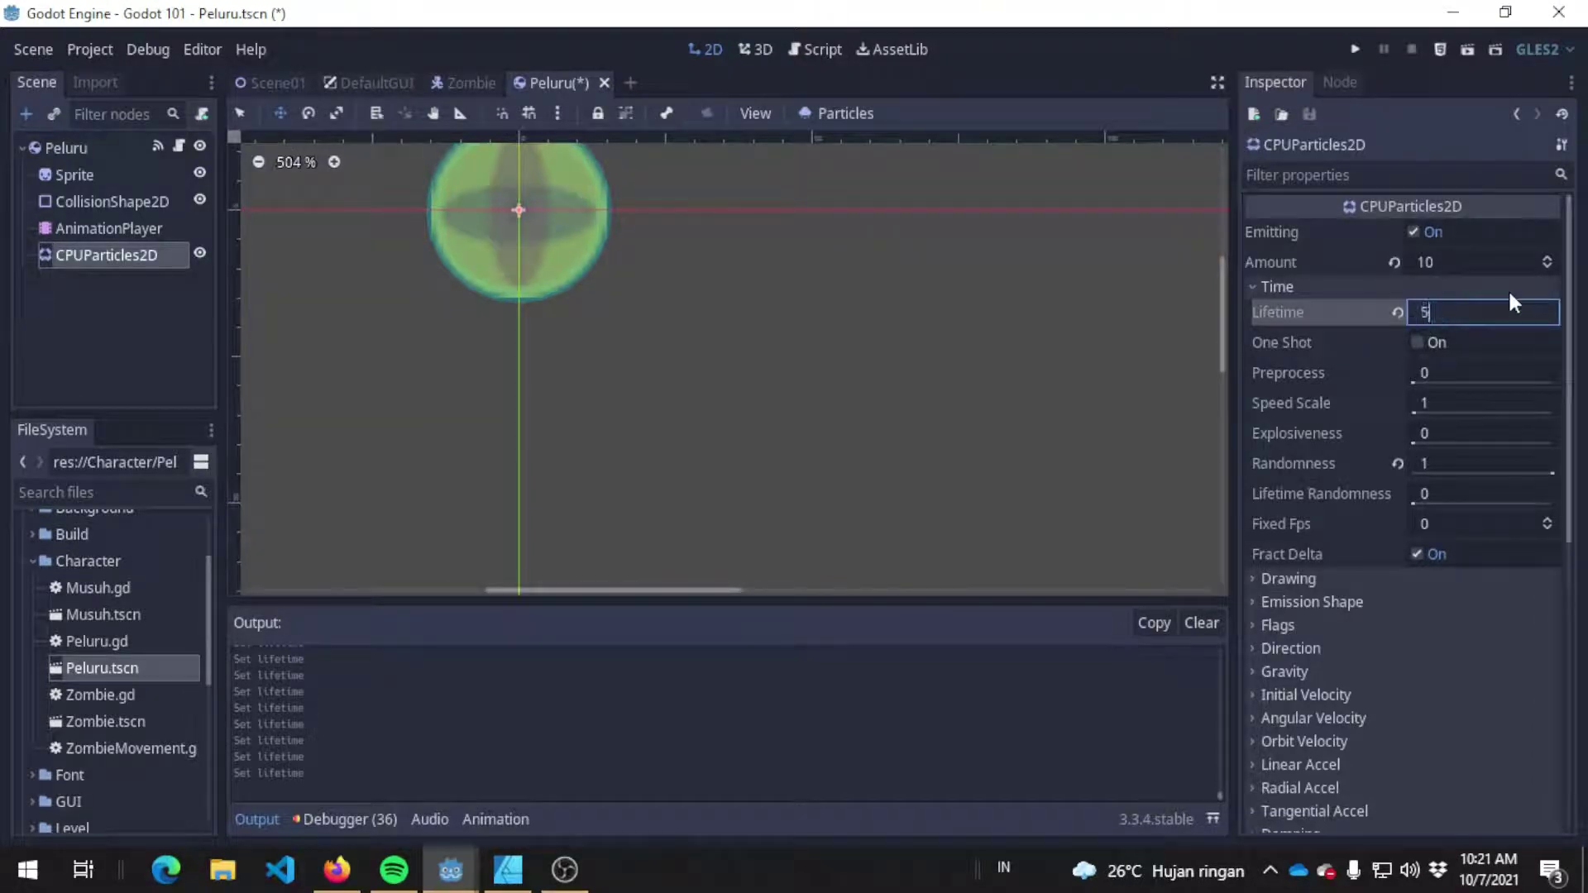
{"action": "key", "text": "Return"}
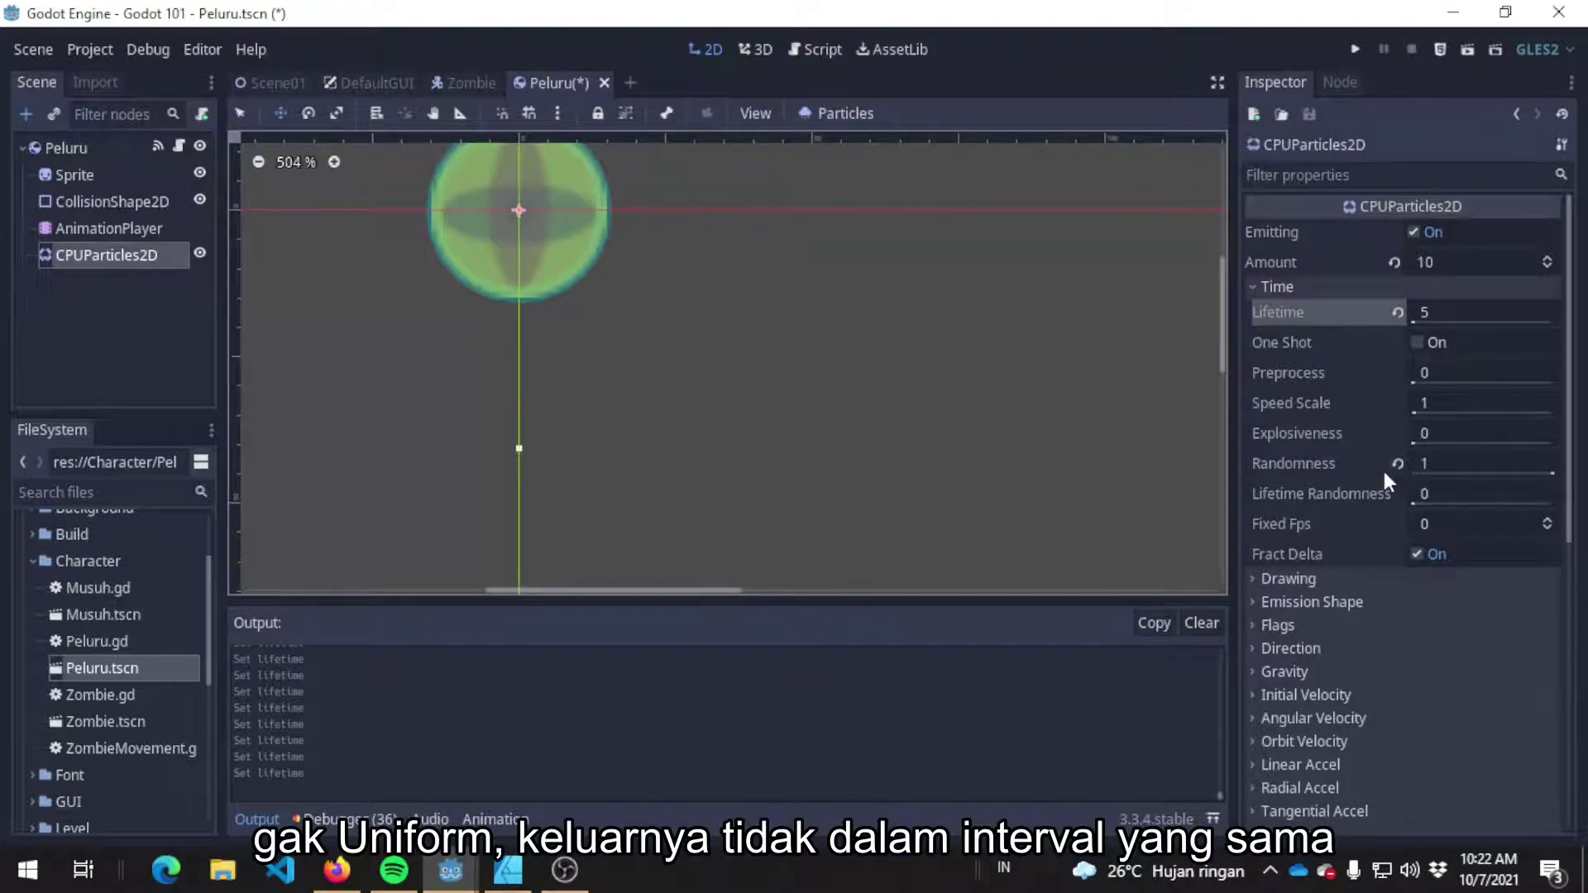
Step: Reset Randomness to its default and examine the spacing of the emitted particles below the bullet
{"action": "left_click", "coordinate": [1403, 461]}
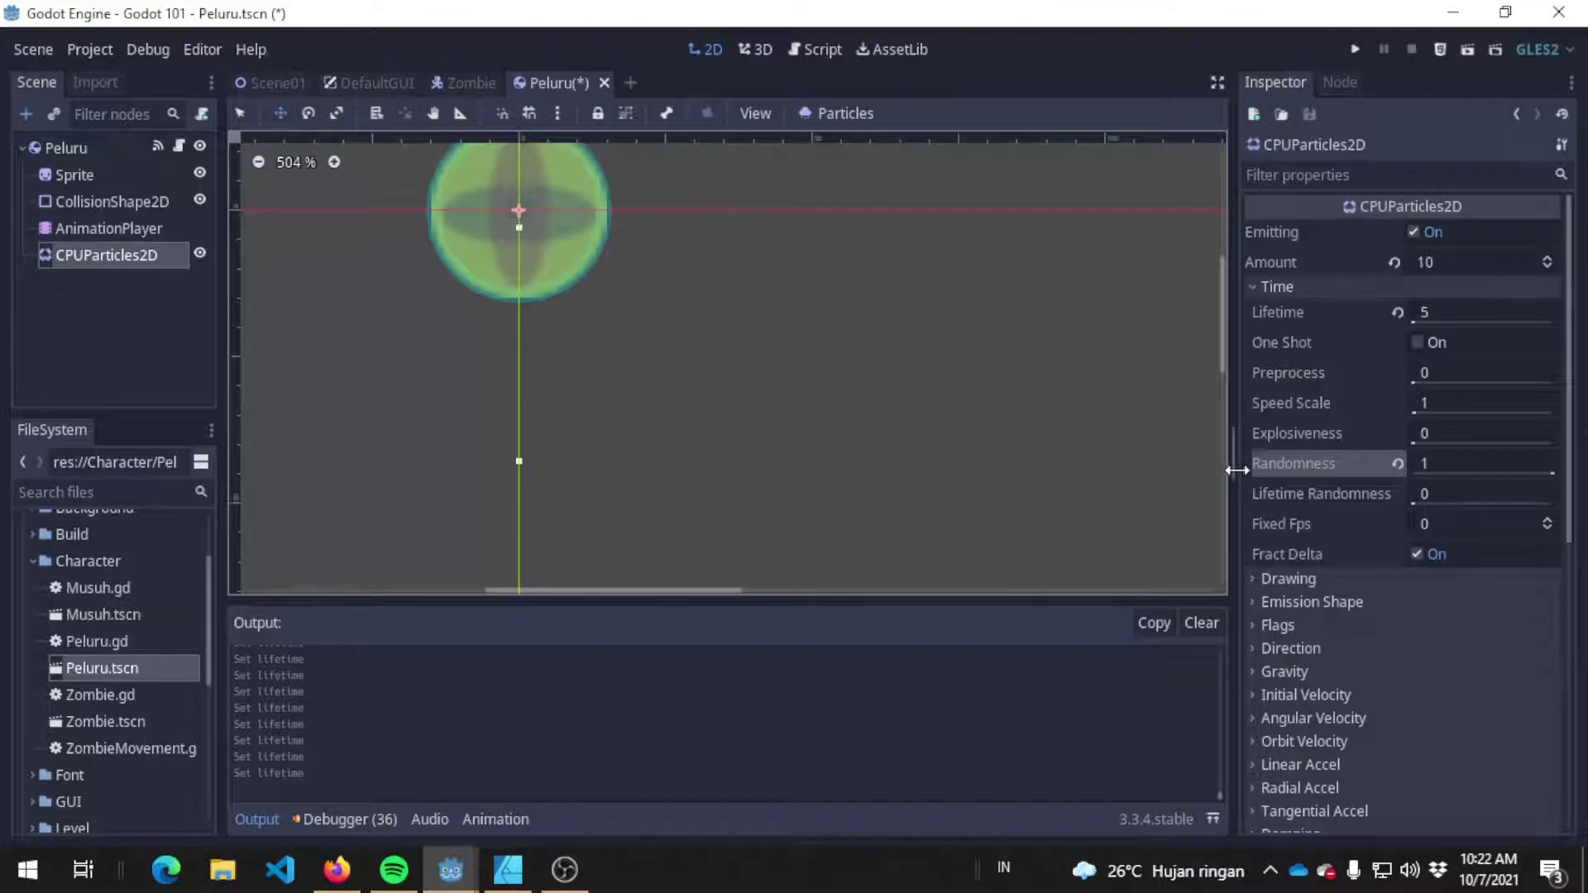
{"action": "left_click", "coordinate": [1398, 464]}
{"action": "scroll", "coordinate": [695, 387], "scroll_direction": "down", "scroll_amount": 9}
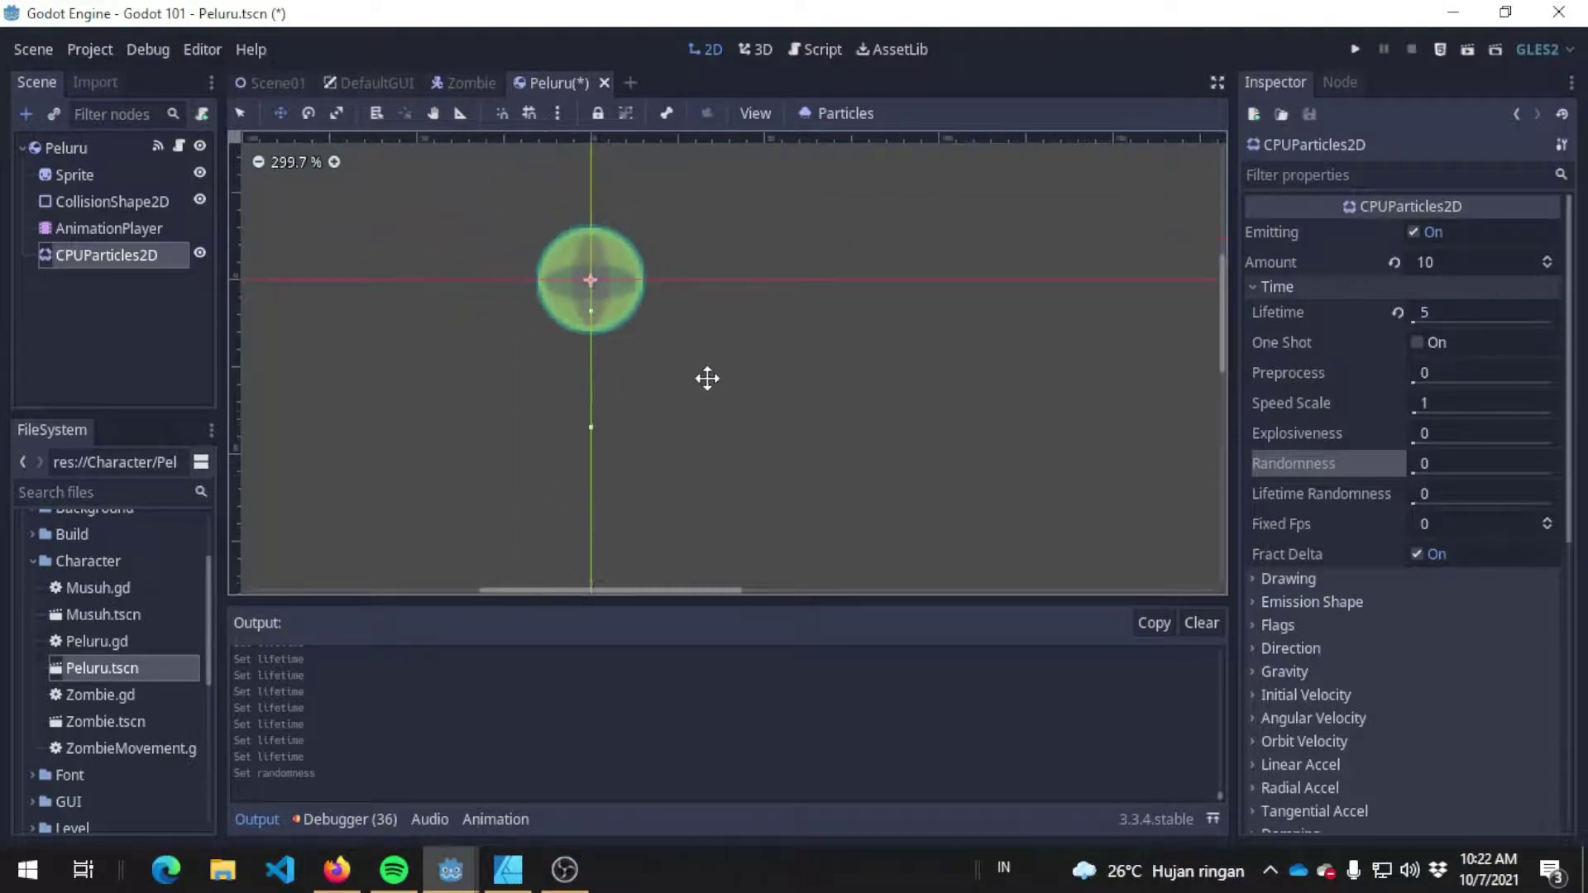
{"action": "middle_click_drag", "start_coordinate": [836, 231], "coordinate": [823, 429]}
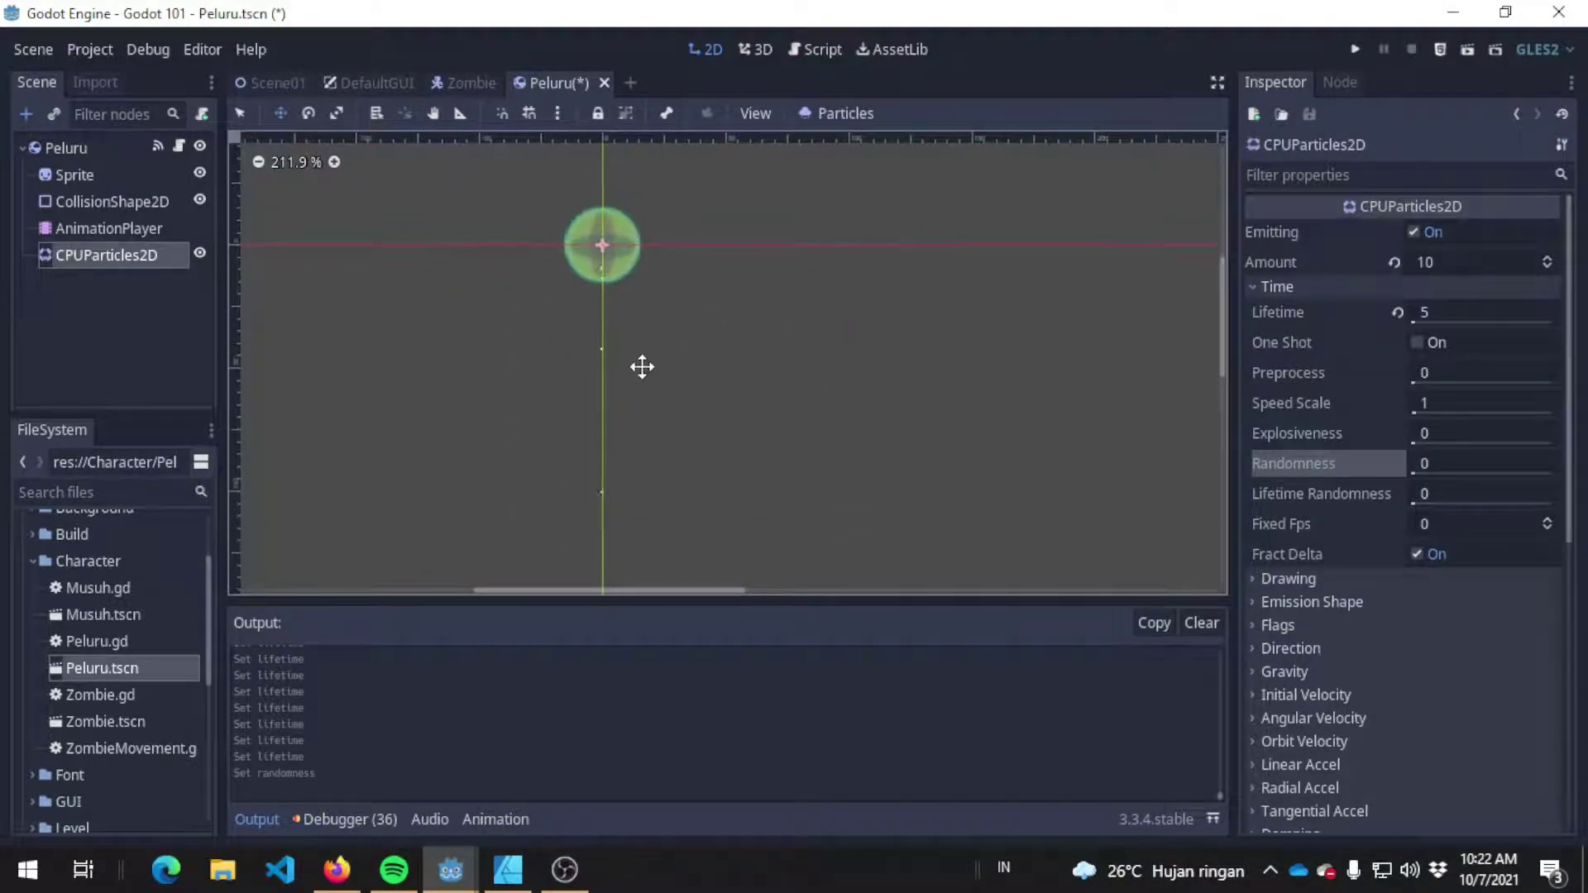
{"action": "scroll", "coordinate": [637, 364], "scroll_direction": "up", "scroll_amount": 4}
{"action": "middle_click_drag", "start_coordinate": [638, 365], "coordinate": [702, 433]}
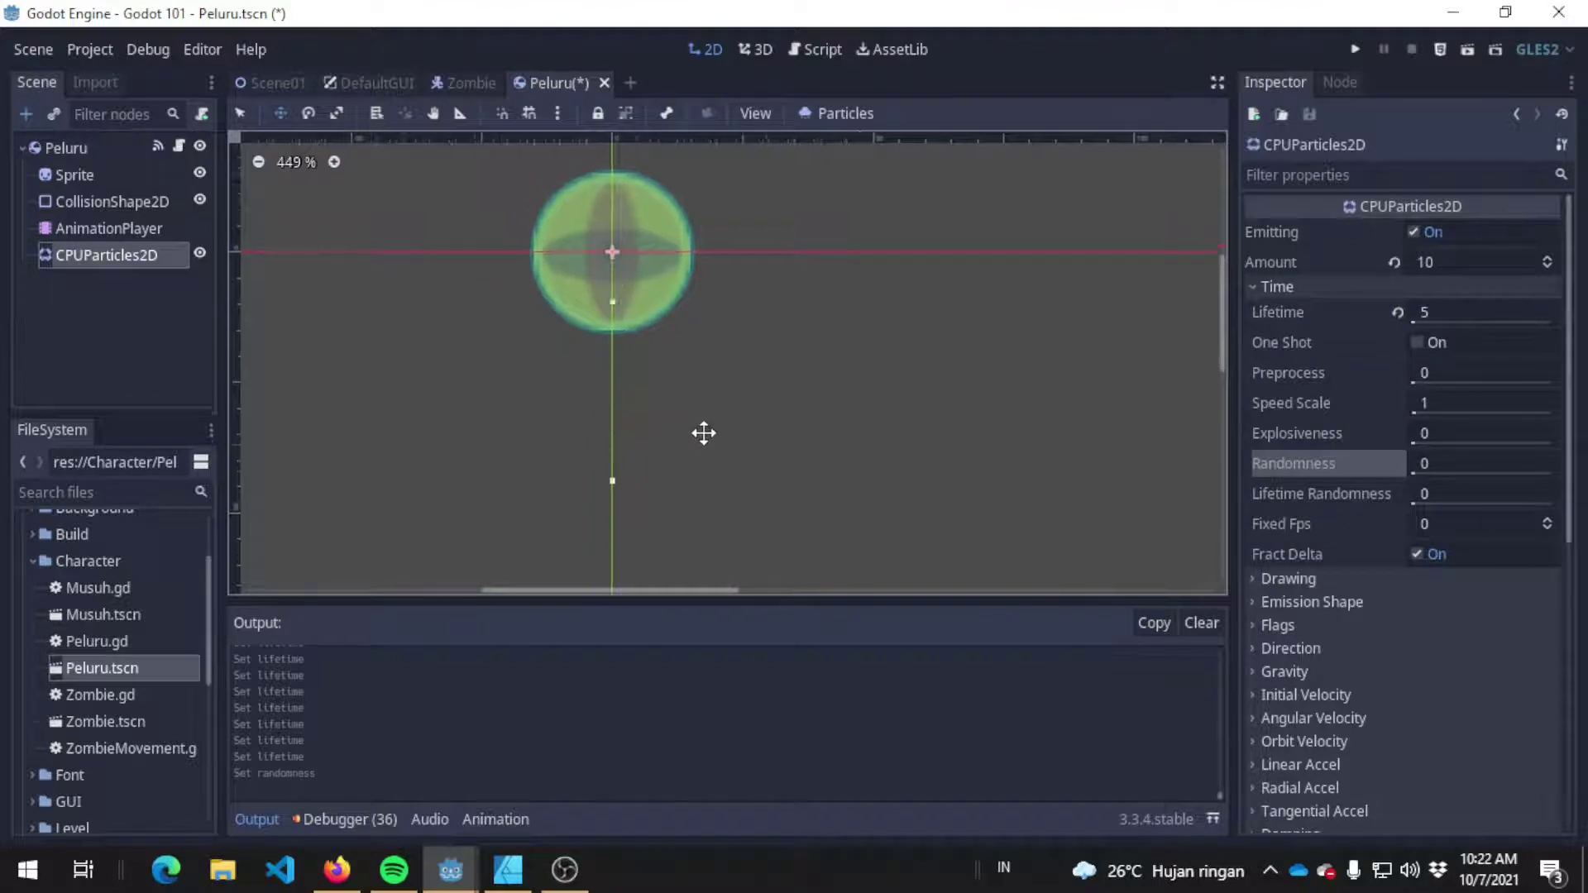
Step: Try a higher Randomness on the CPUParticles2D emission, then reset Randomness to 0
{"action": "scroll", "coordinate": [702, 433], "scroll_direction": "up", "scroll_amount": 1}
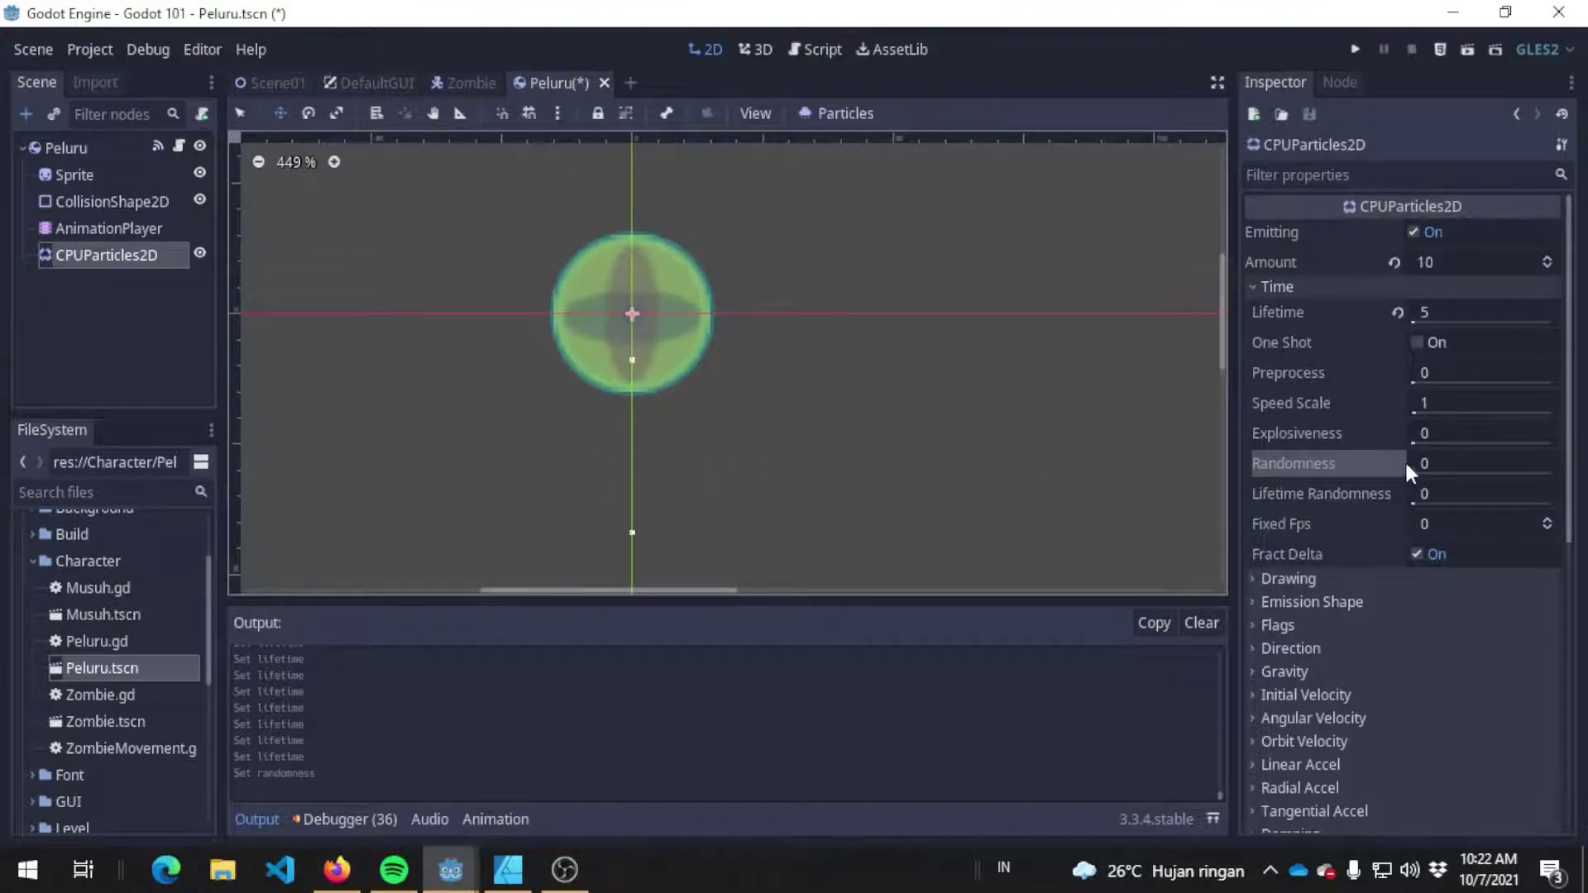
{"action": "left_click_drag", "start_coordinate": [1413, 468], "coordinate": [1553, 470]}
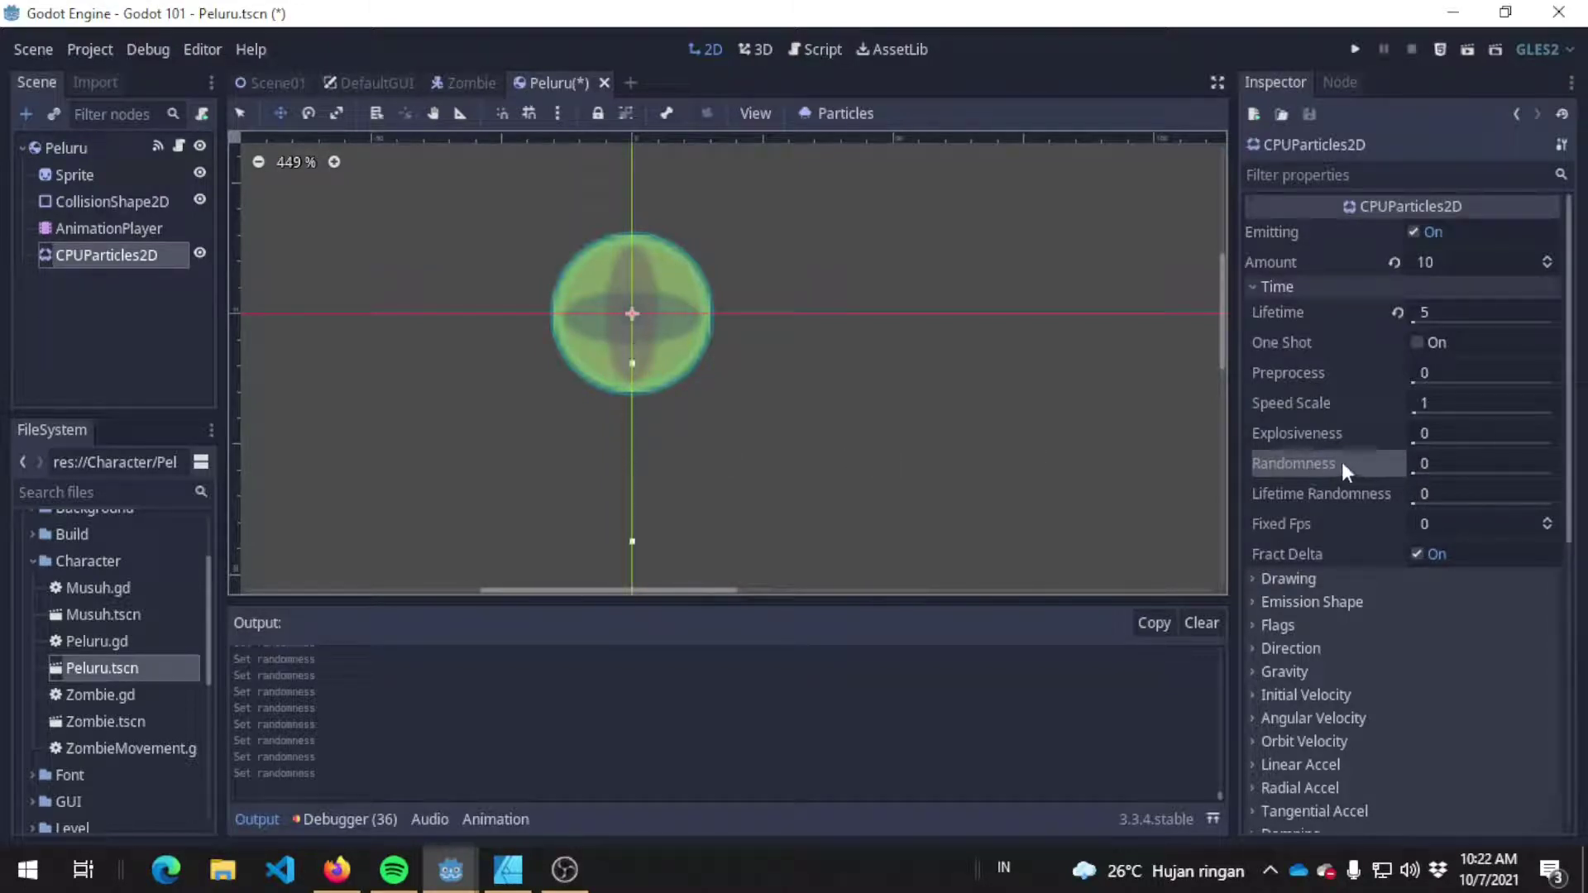
{"action": "middle_click_drag", "start_coordinate": [894, 424], "coordinate": [876, 344]}
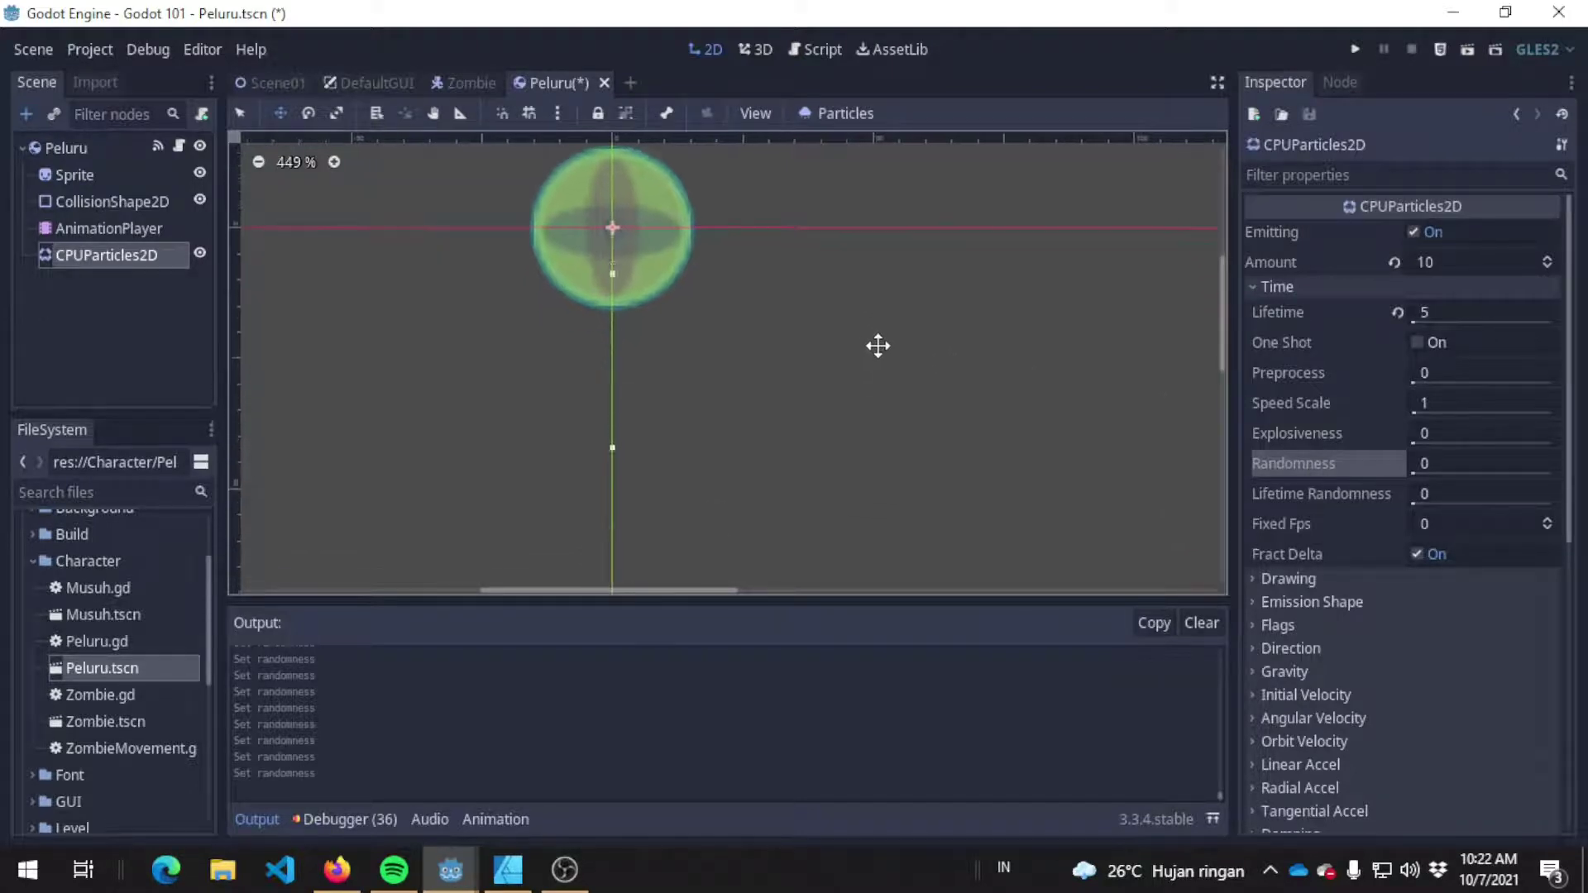
Step: Examine the Fixed Fps and Fract Delta time settings of the CPUParticles2D node alongside the emitted particles
{"action": "scroll", "coordinate": [1317, 524], "scroll_direction": "down", "scroll_amount": 2}
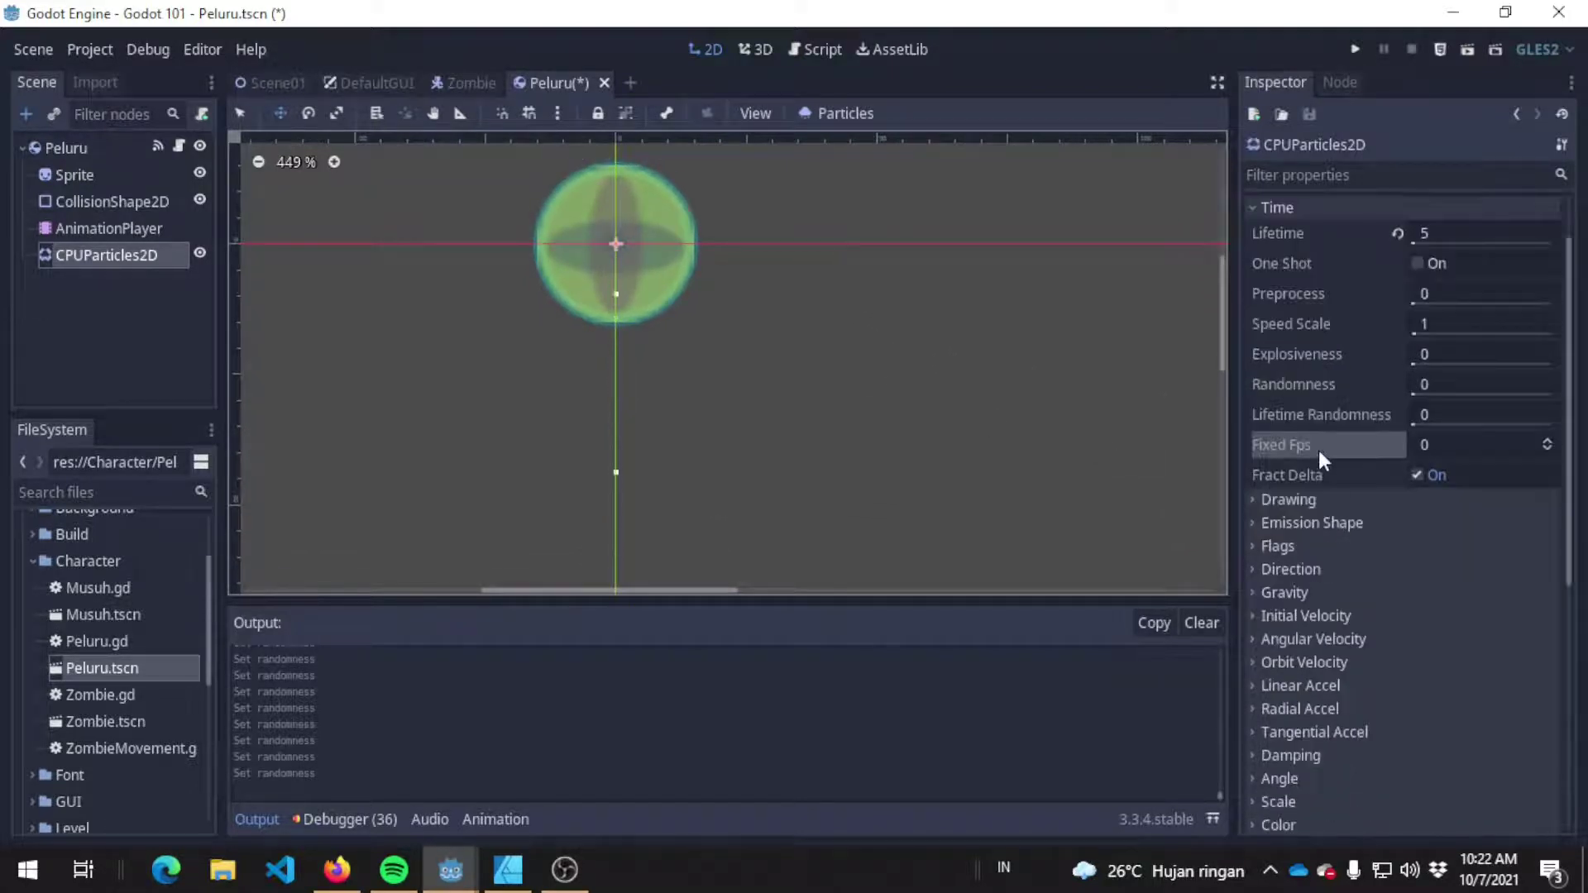
{"action": "mouse_move", "coordinate": [1318, 449]}
{"action": "mouse_move", "coordinate": [1336, 479]}
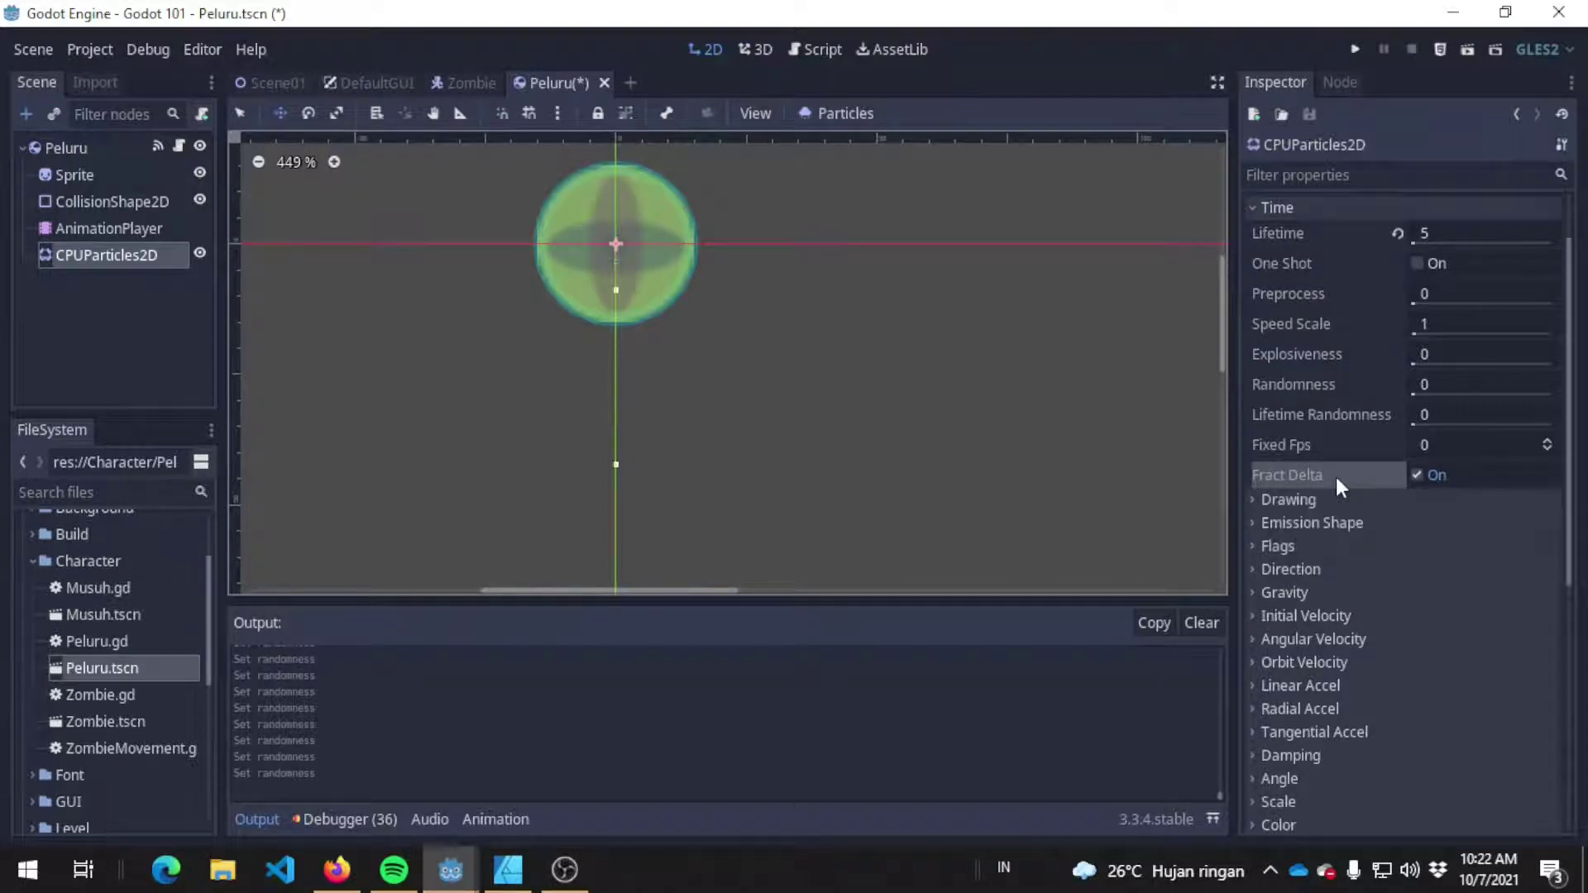
{"action": "middle_click_drag", "start_coordinate": [751, 384], "coordinate": [923, 454]}
{"action": "scroll", "coordinate": [807, 417], "scroll_direction": "up", "scroll_amount": 2}
Step: Expand the Drawing properties of CPUParticles2D and set the particle Amount to 100
{"action": "left_click", "coordinate": [1322, 499]}
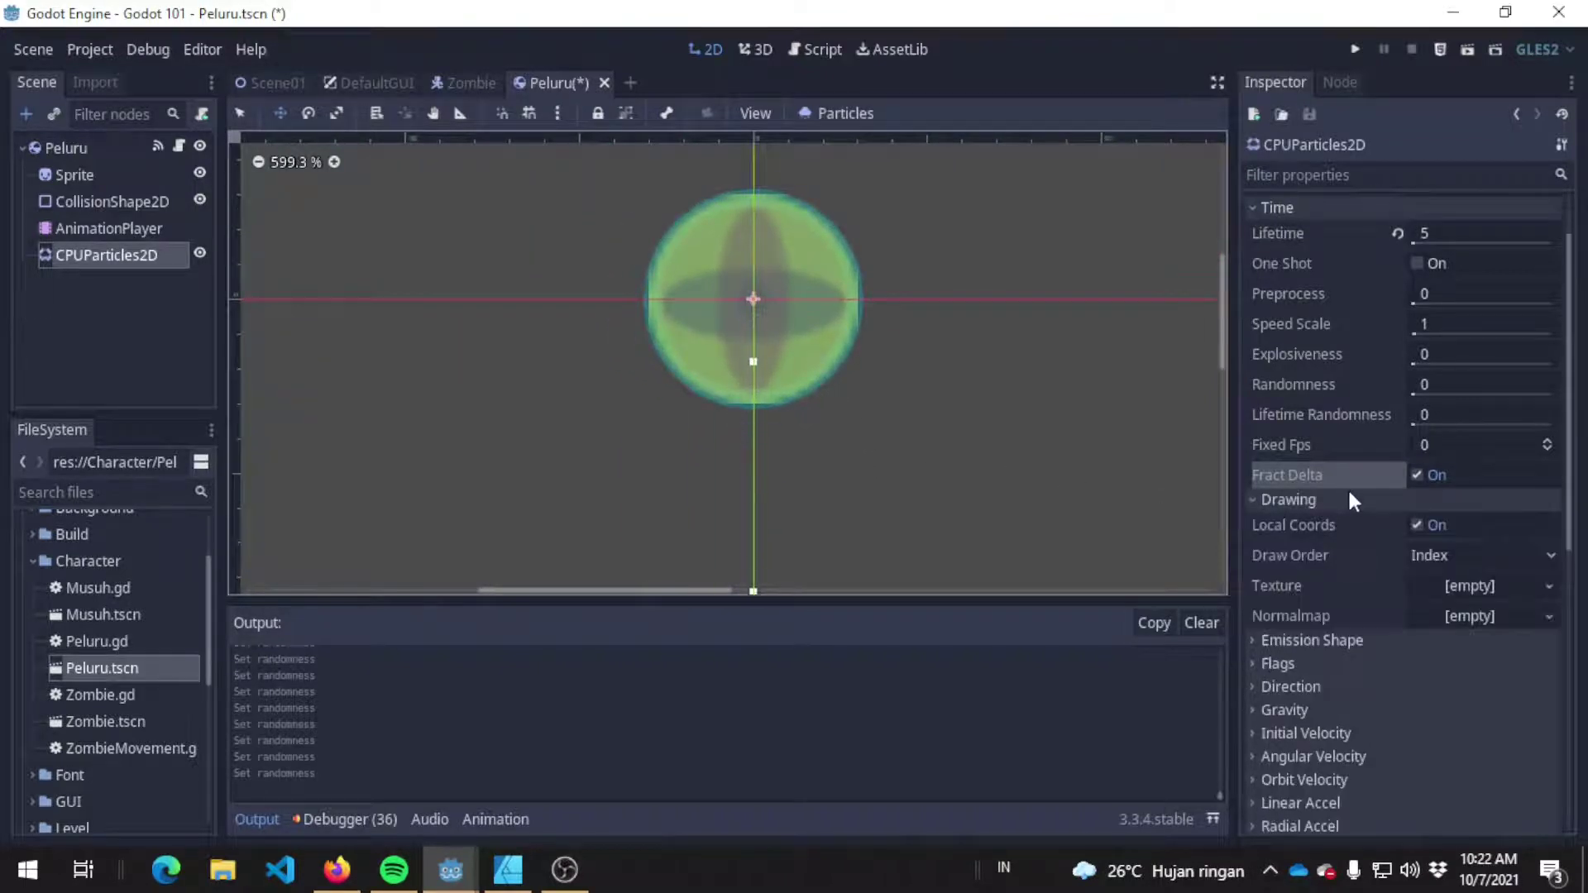
{"action": "scroll", "coordinate": [1479, 235], "scroll_direction": "up", "scroll_amount": 2}
{"action": "left_click", "coordinate": [1475, 263]}
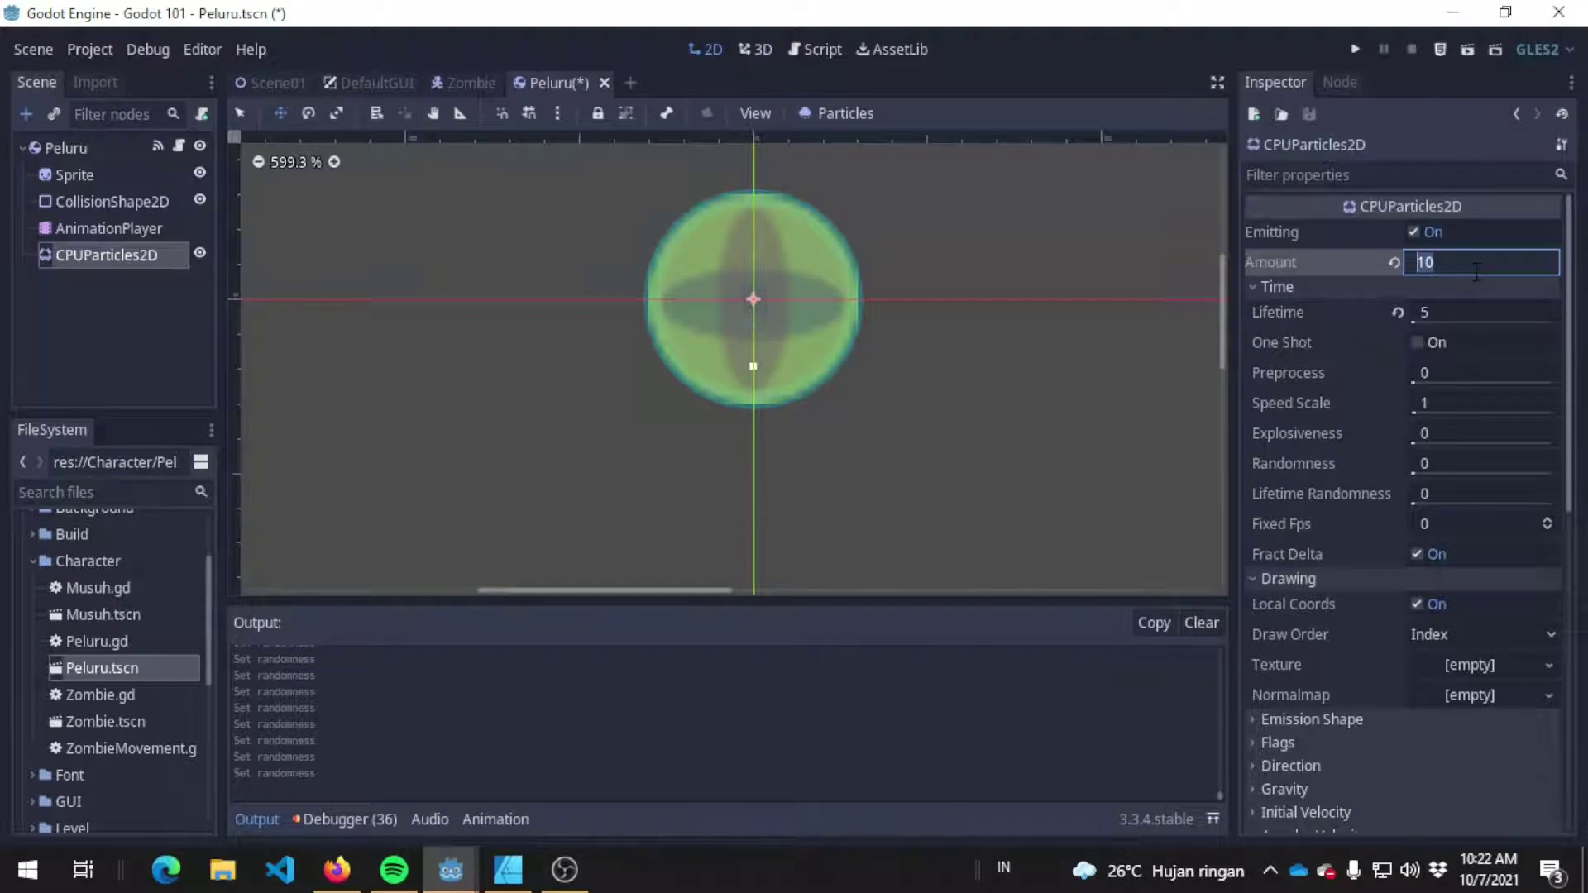
{"action": "type", "text": "100"}
{"action": "key", "text": "Return"}
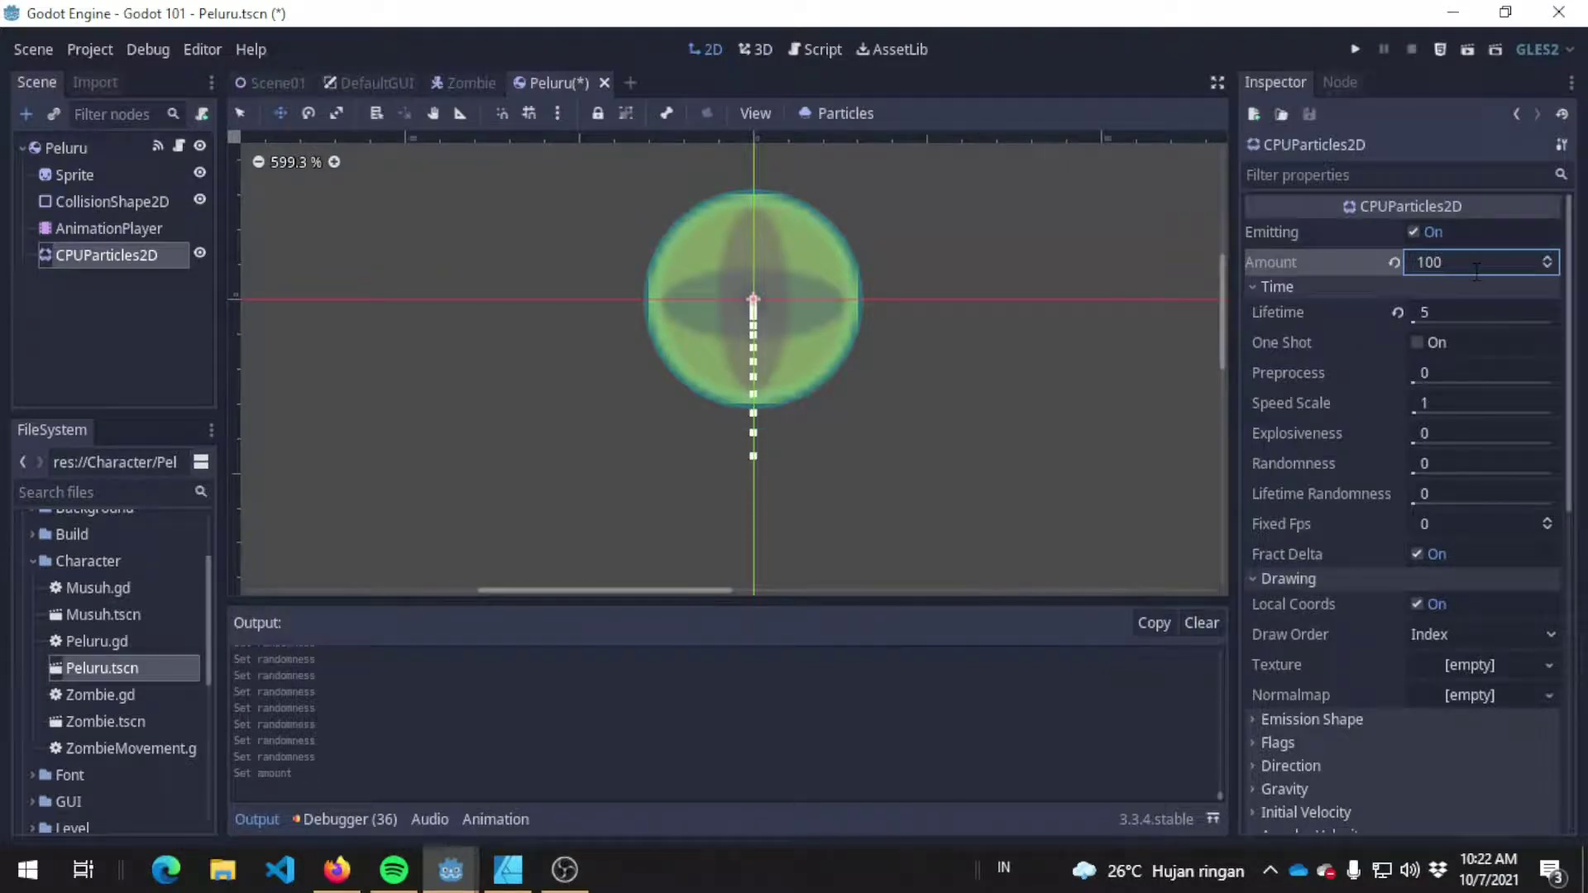
{"action": "scroll", "coordinate": [911, 390], "scroll_direction": "down", "scroll_amount": 4}
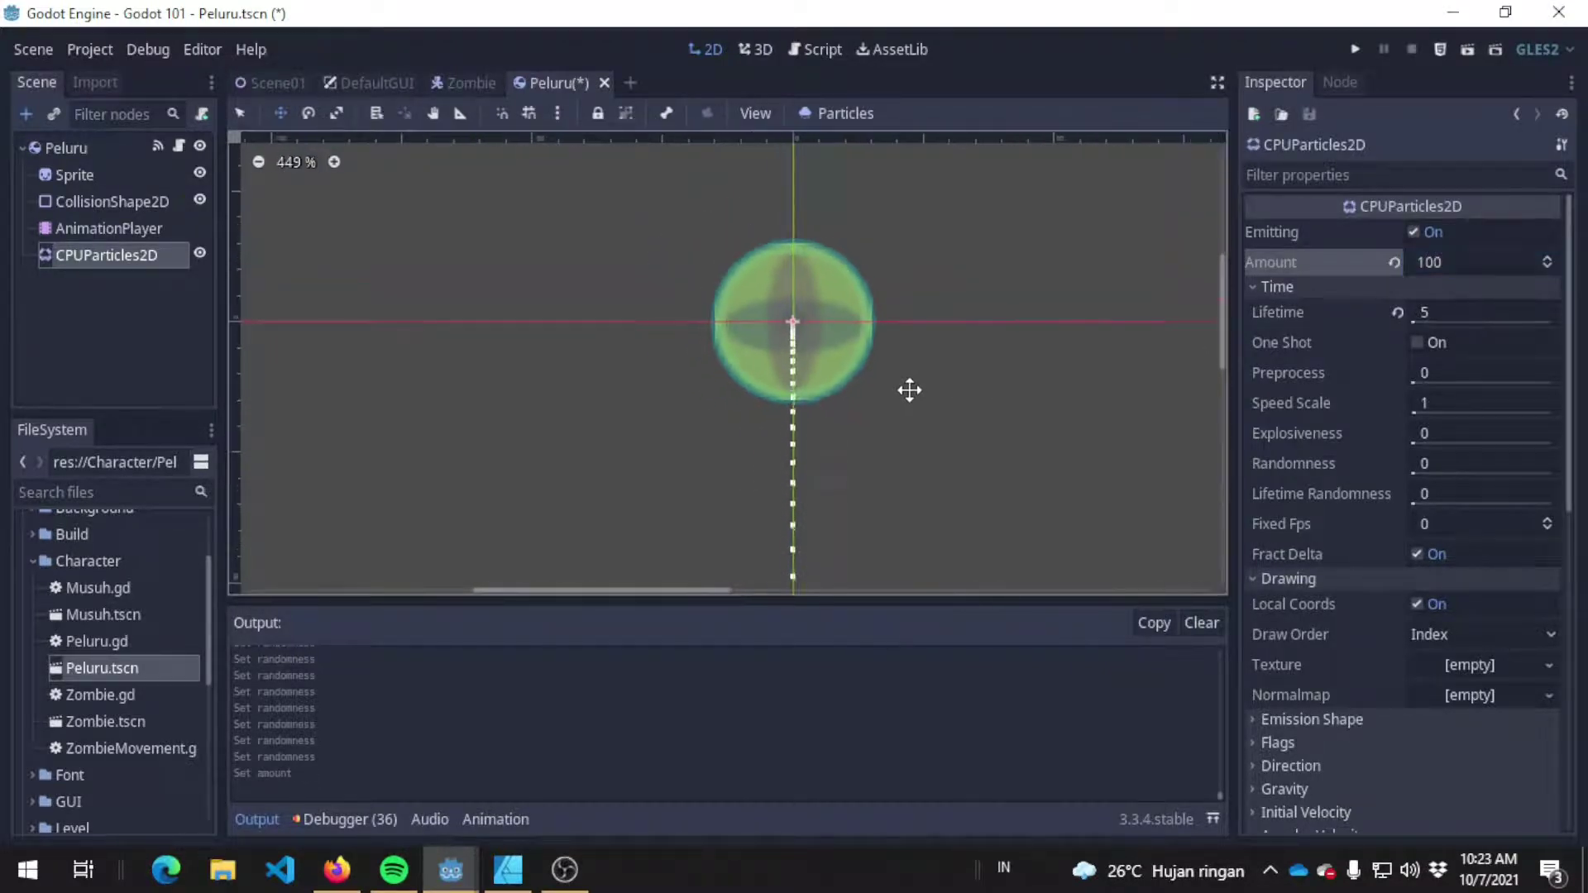
{"action": "middle_click_drag", "start_coordinate": [907, 390], "coordinate": [702, 358]}
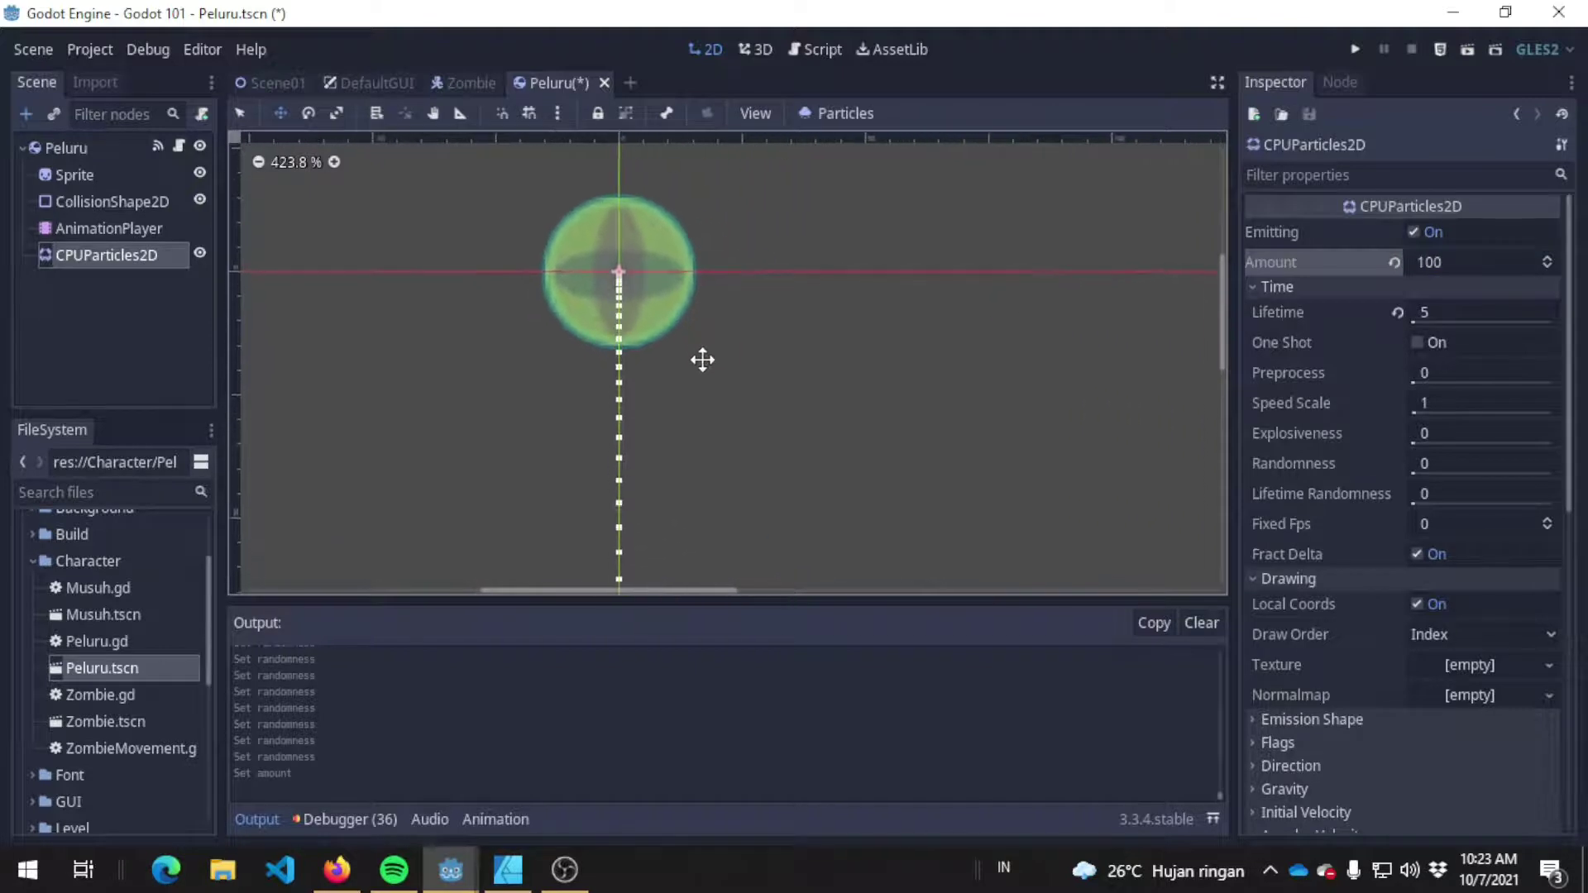
Step: Try moving the CPUParticles2D node to (40, 0) with Local Coords on, then undo the move
{"action": "left_click", "coordinate": [280, 113]}
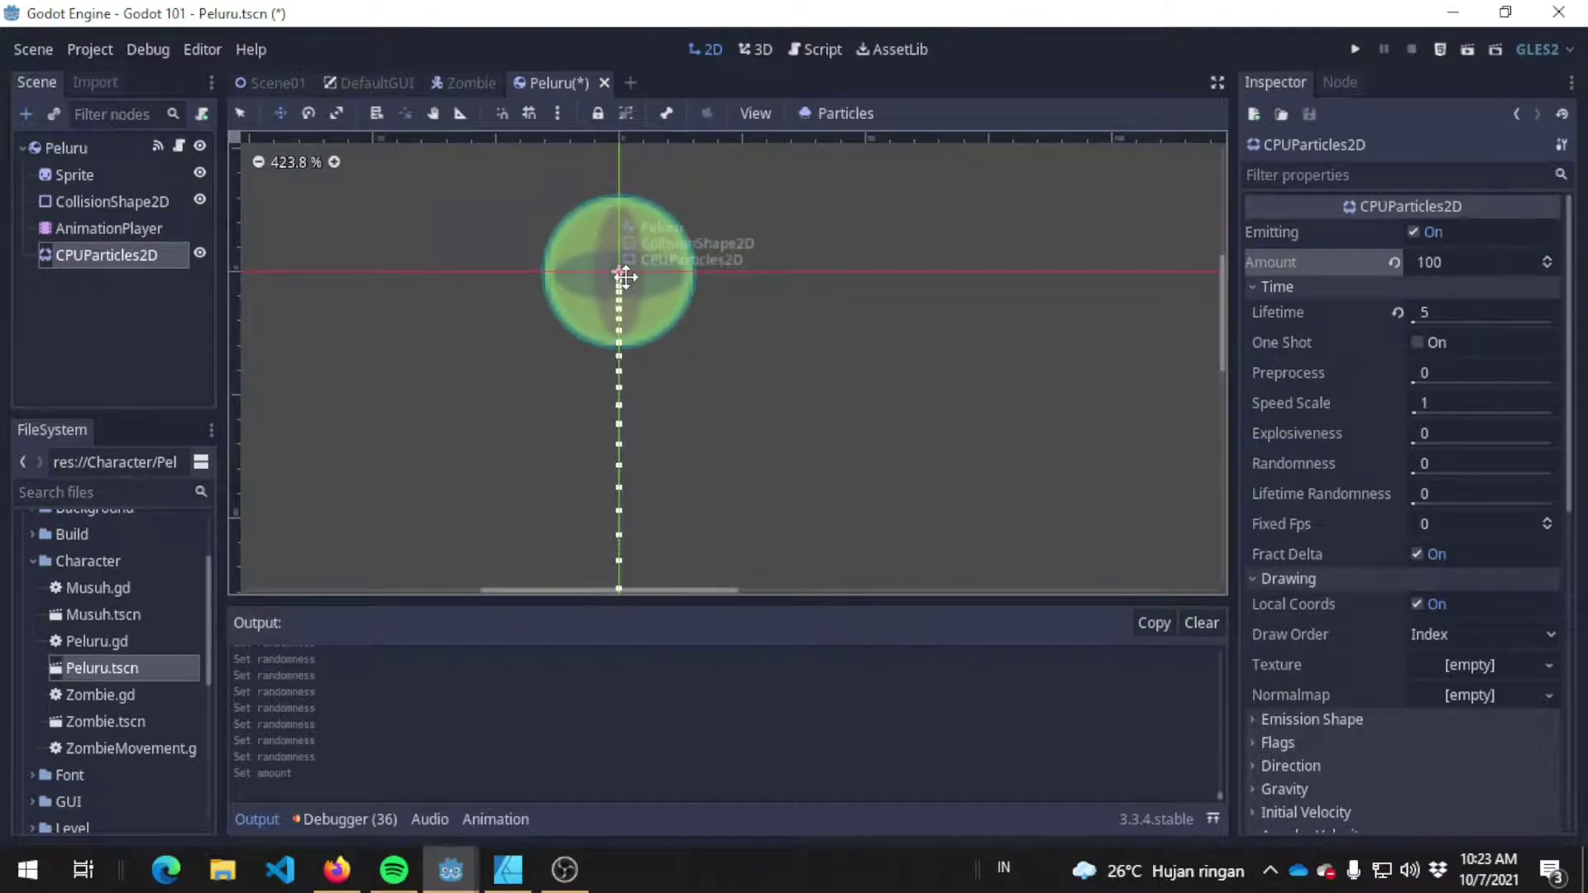
{"action": "left_click_drag", "start_coordinate": [622, 275], "coordinate": [821, 277]}
{"action": "key", "text": "ctrl+z"}
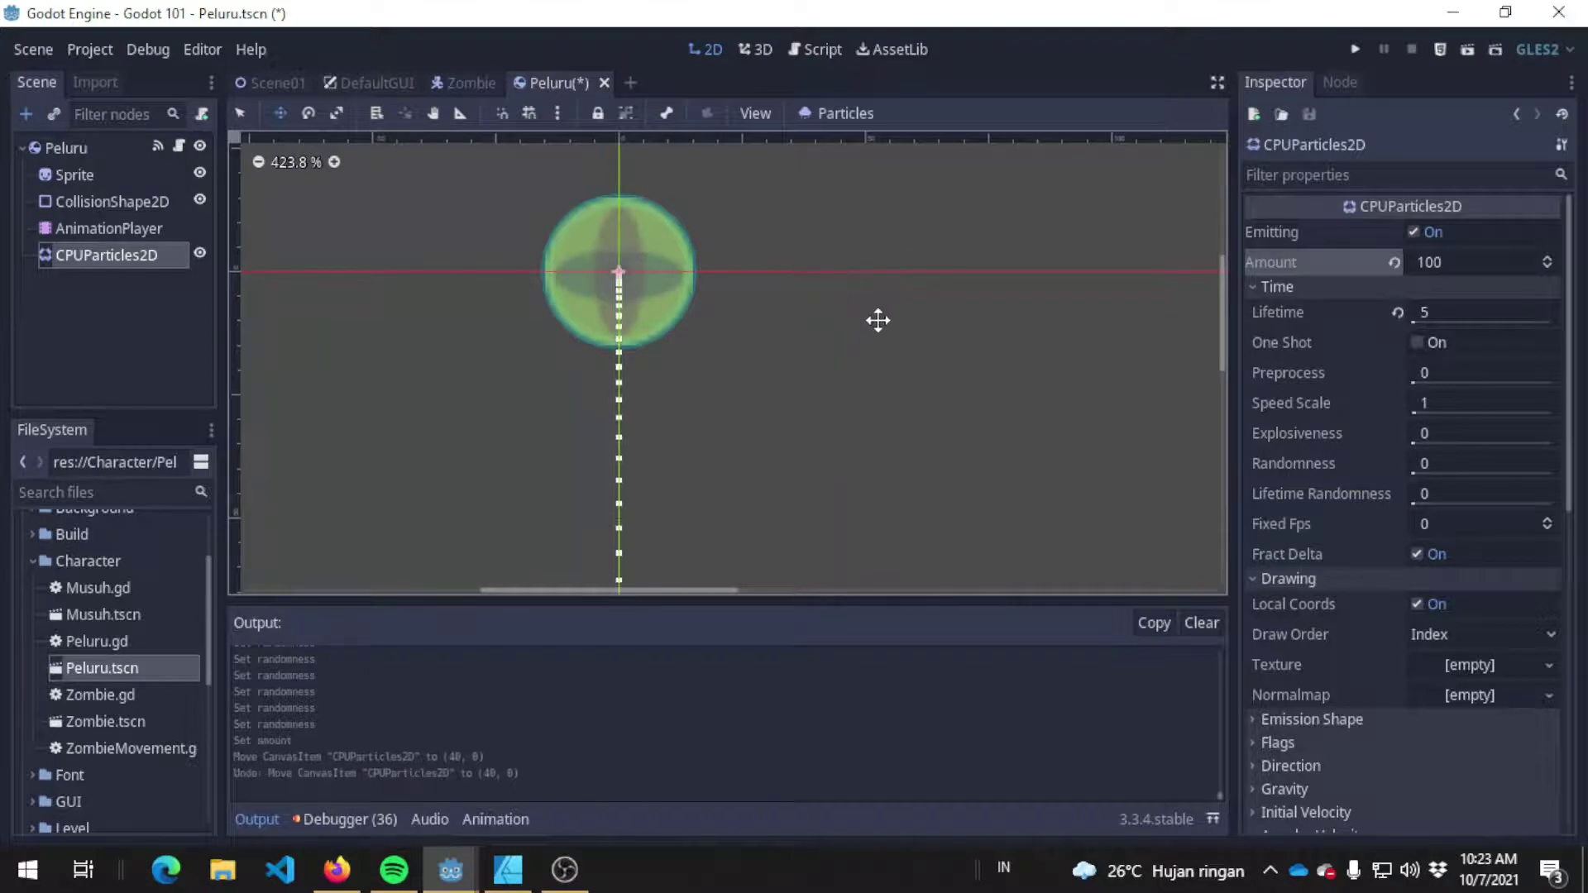
Step: Turn off Local Coords and try moving the CPUParticles2D node to (-4, 2), then undo the move
{"action": "left_click", "coordinate": [1420, 606]}
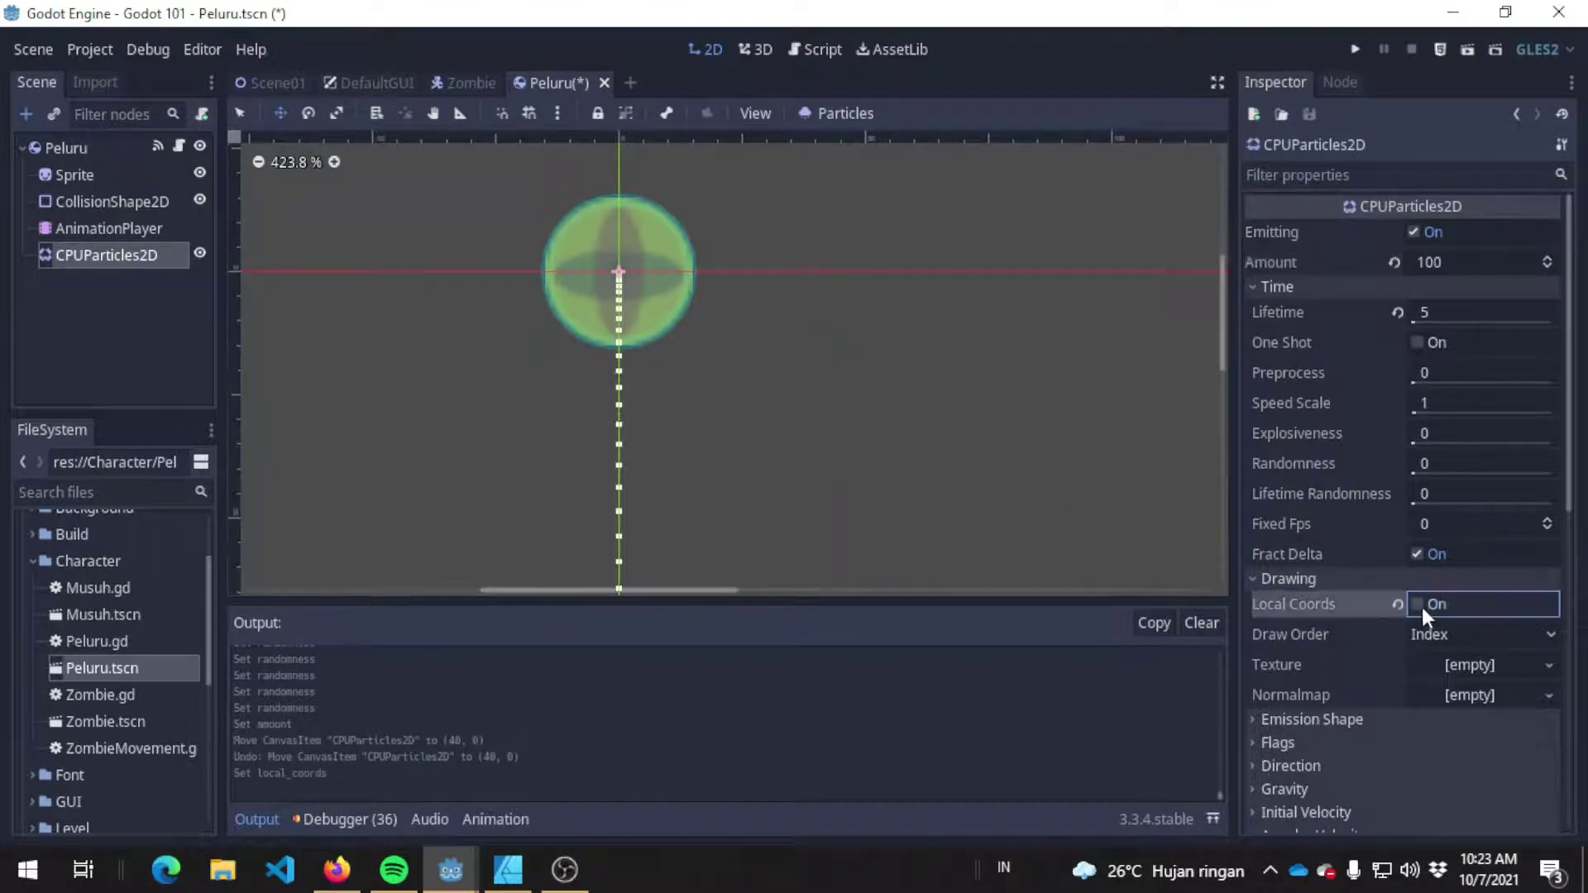
{"action": "left_click_drag", "start_coordinate": [620, 273], "coordinate": [593, 292]}
{"action": "key", "text": "ctrl+z"}
Step: Turn Local Coords back on, undo the test move of CPUParticles2D to (-7, 6), and save the scene
{"action": "left_click", "coordinate": [1416, 604]}
{"action": "key", "text": "ctrl+z"}
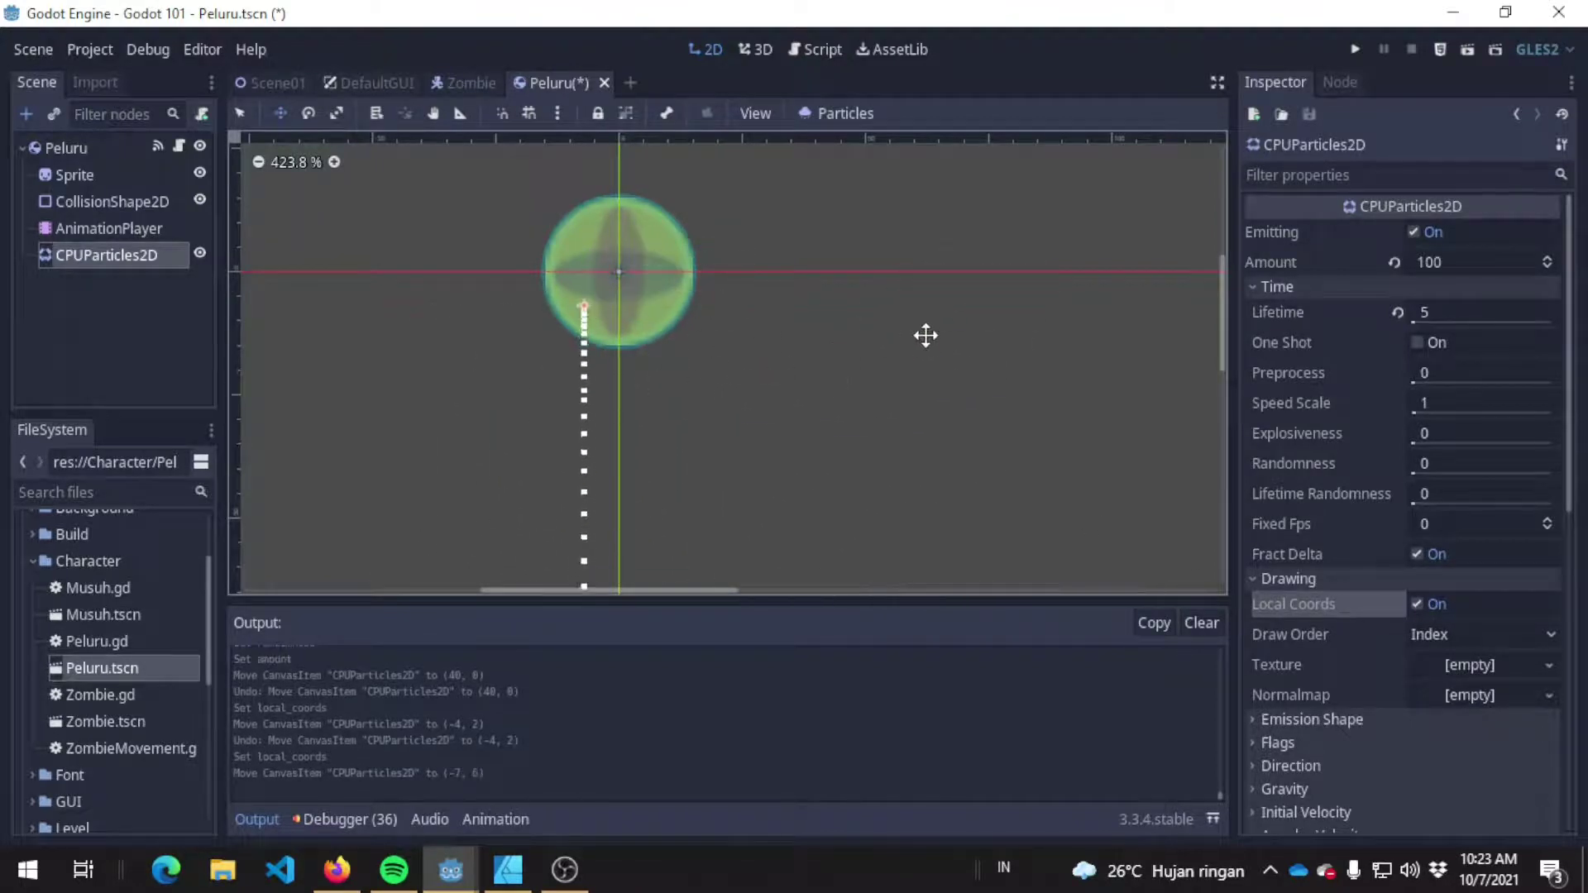
{"action": "key", "text": "ctrl+s"}
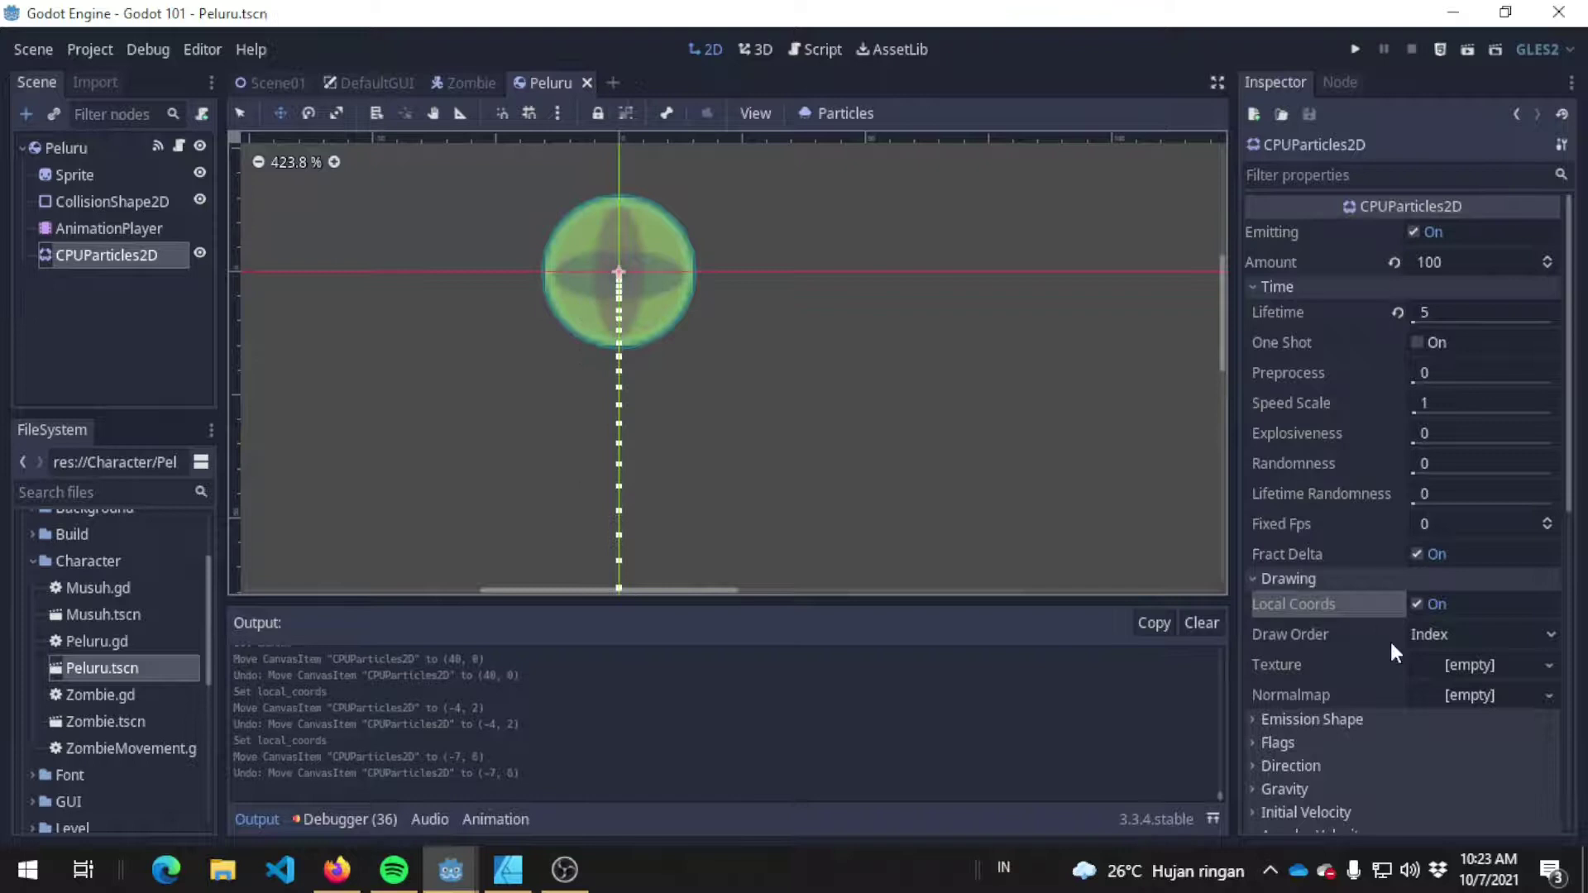
Step: Examine the Draw Order choices, Index and Lifetime, leaving Index selected
{"action": "left_click", "coordinate": [1530, 637]}
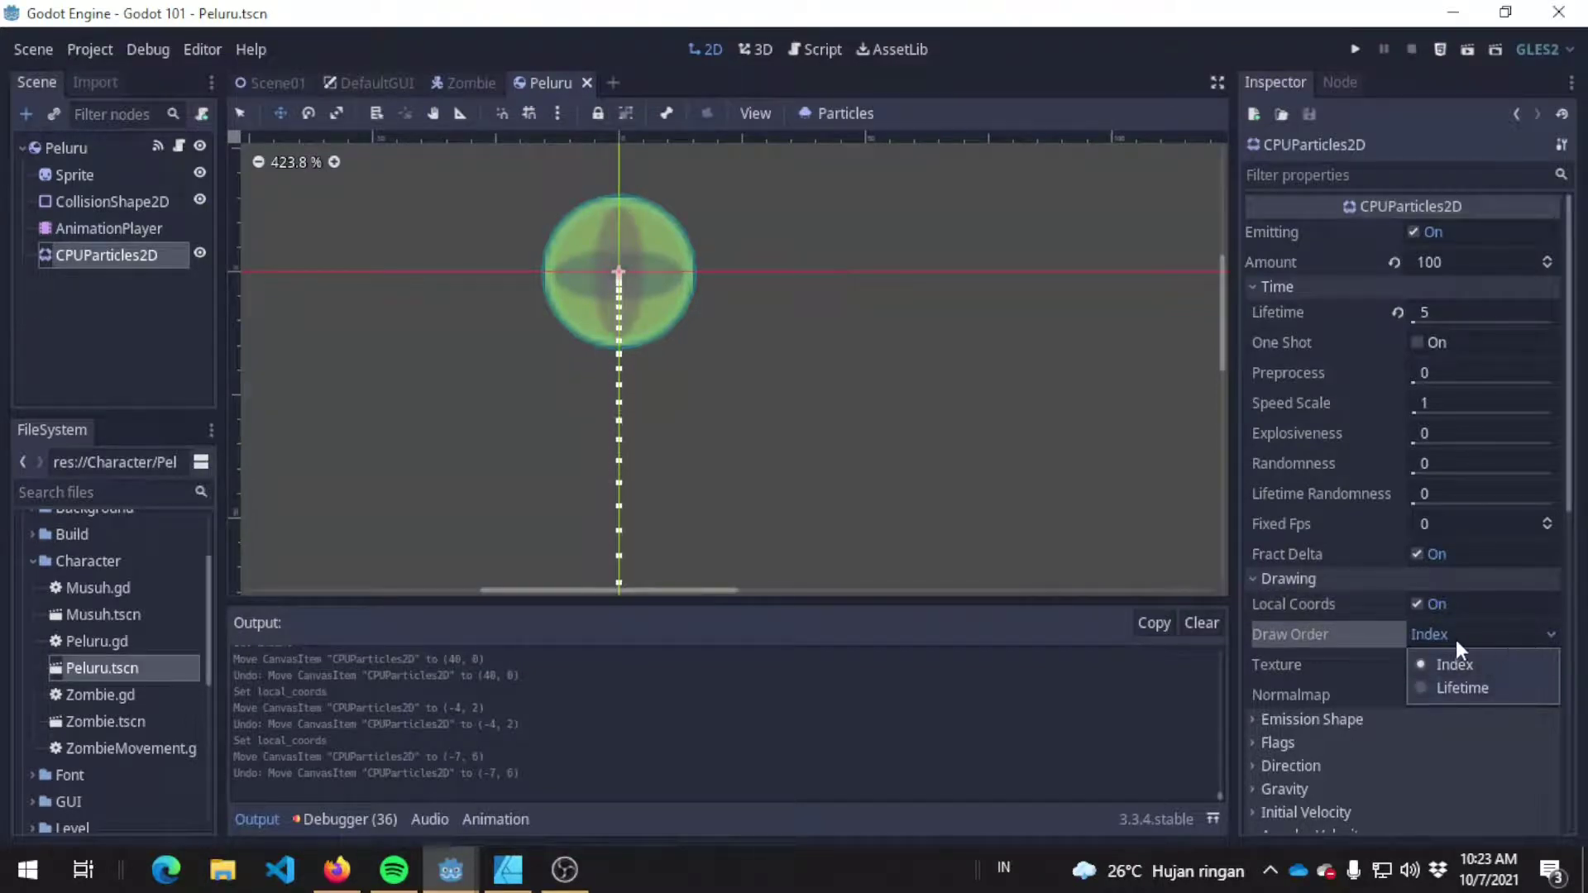
{"action": "left_click", "coordinate": [1347, 635]}
{"action": "scroll", "coordinate": [1347, 632], "scroll_direction": "down", "scroll_amount": 3}
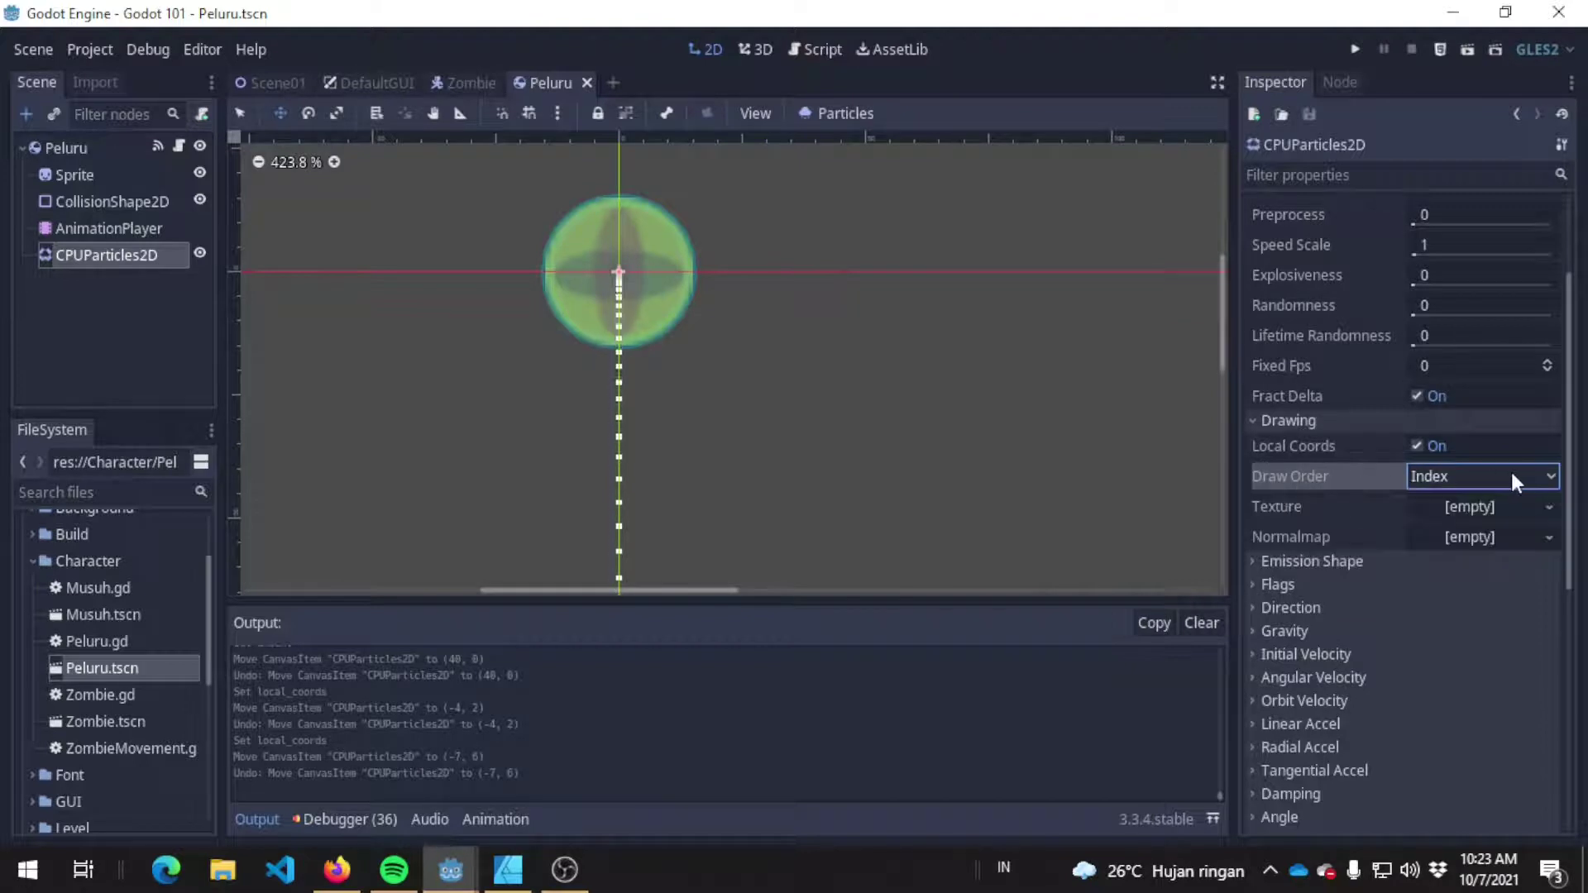
{"action": "left_click", "coordinate": [1552, 478]}
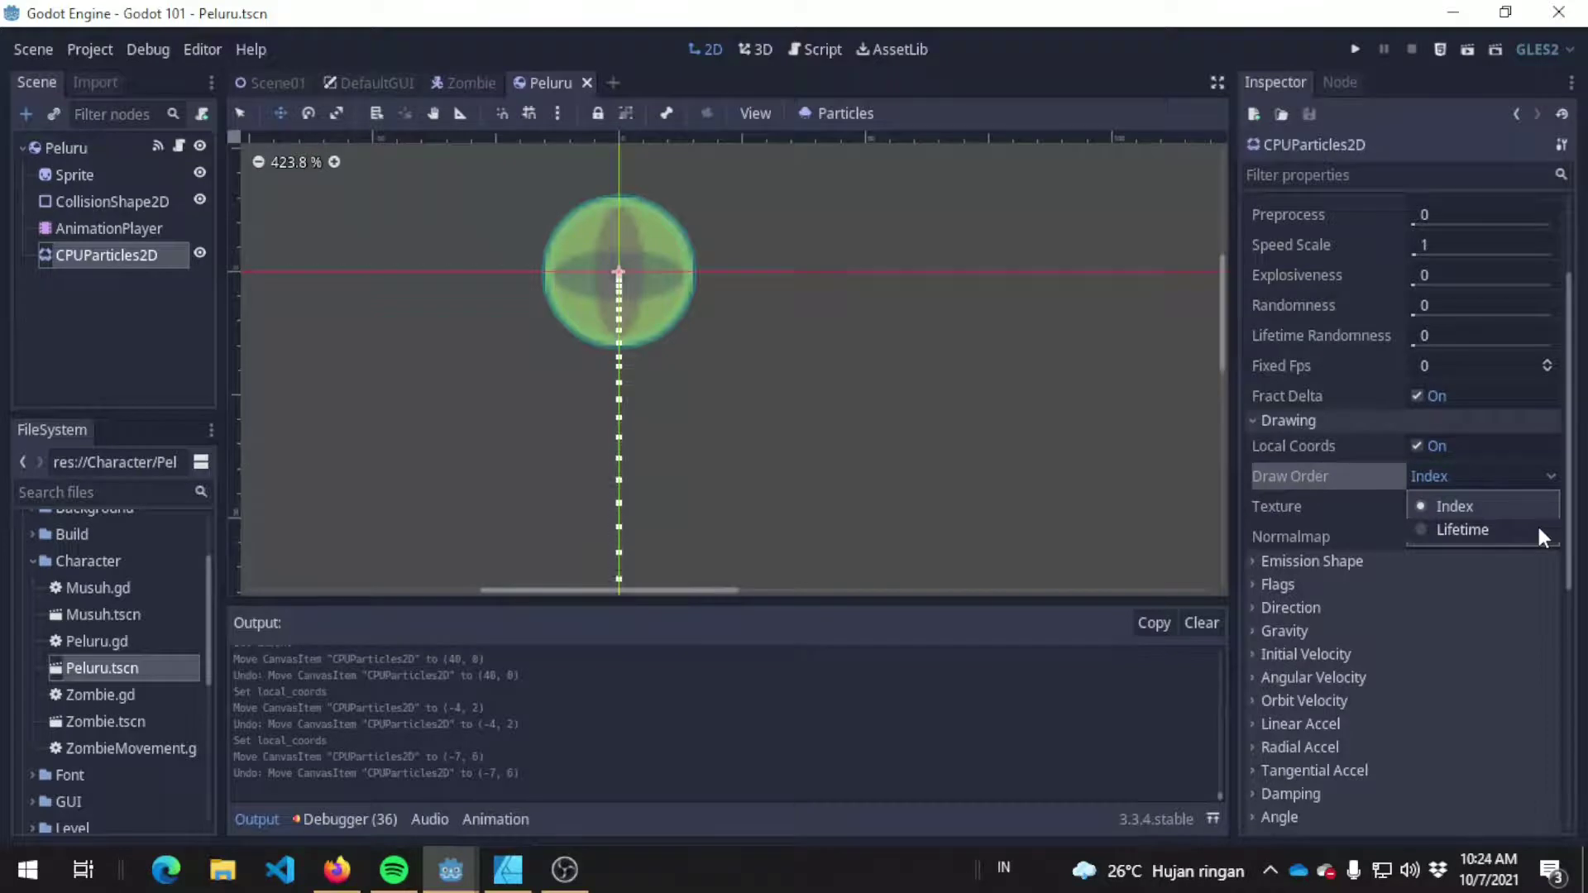
{"action": "left_click", "coordinate": [1529, 473]}
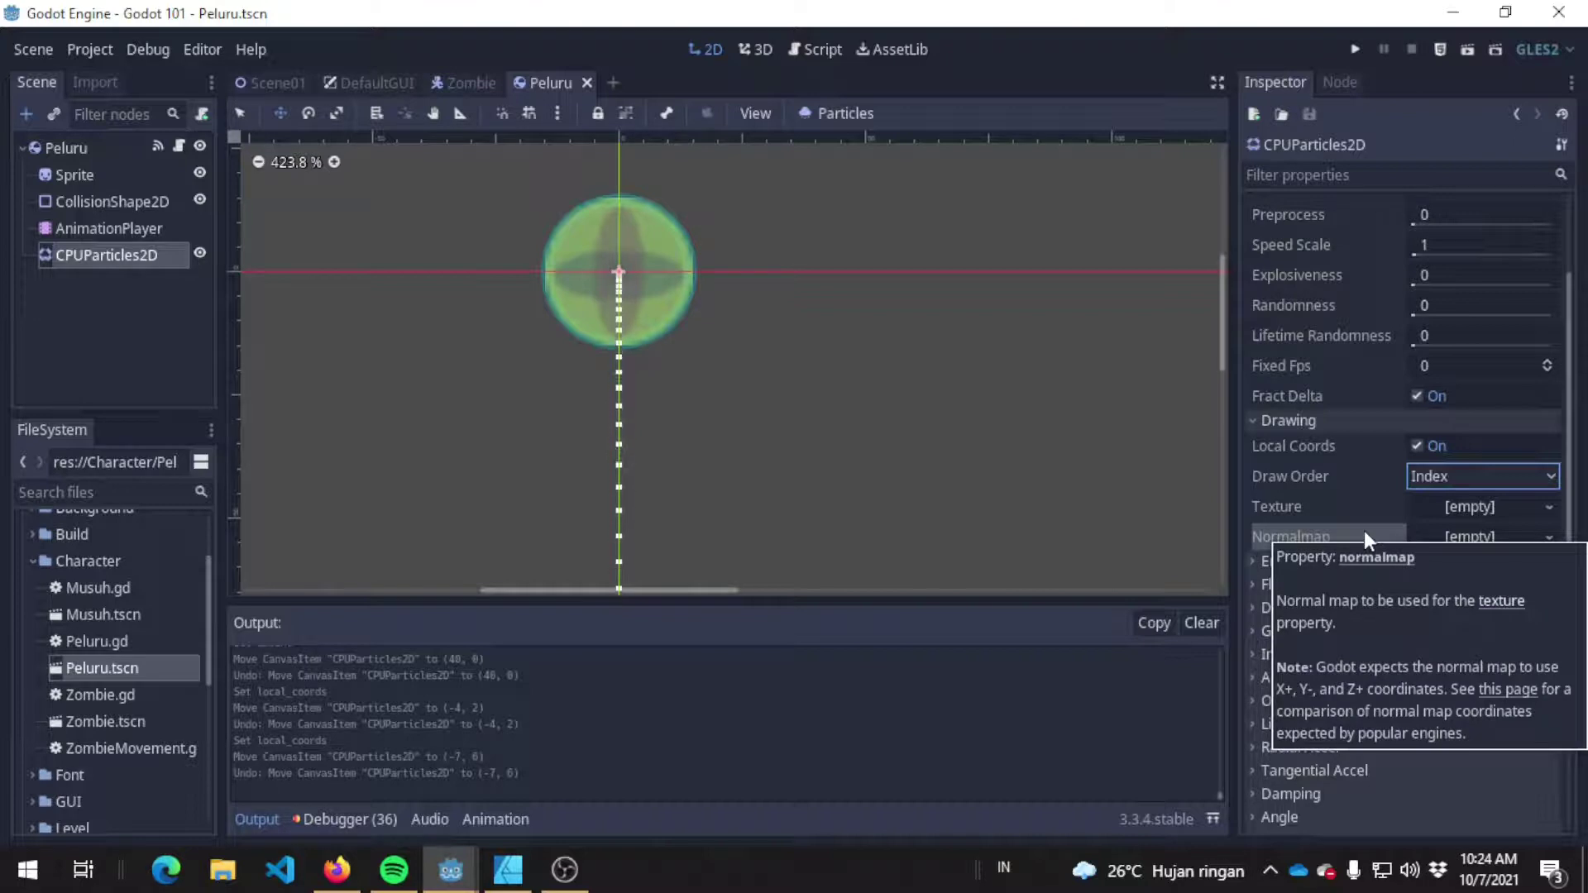
Step: Assign bullet.png from the Sprite folder as the Texture of the CPUParticles2D node
{"action": "left_click", "coordinate": [1303, 503]}
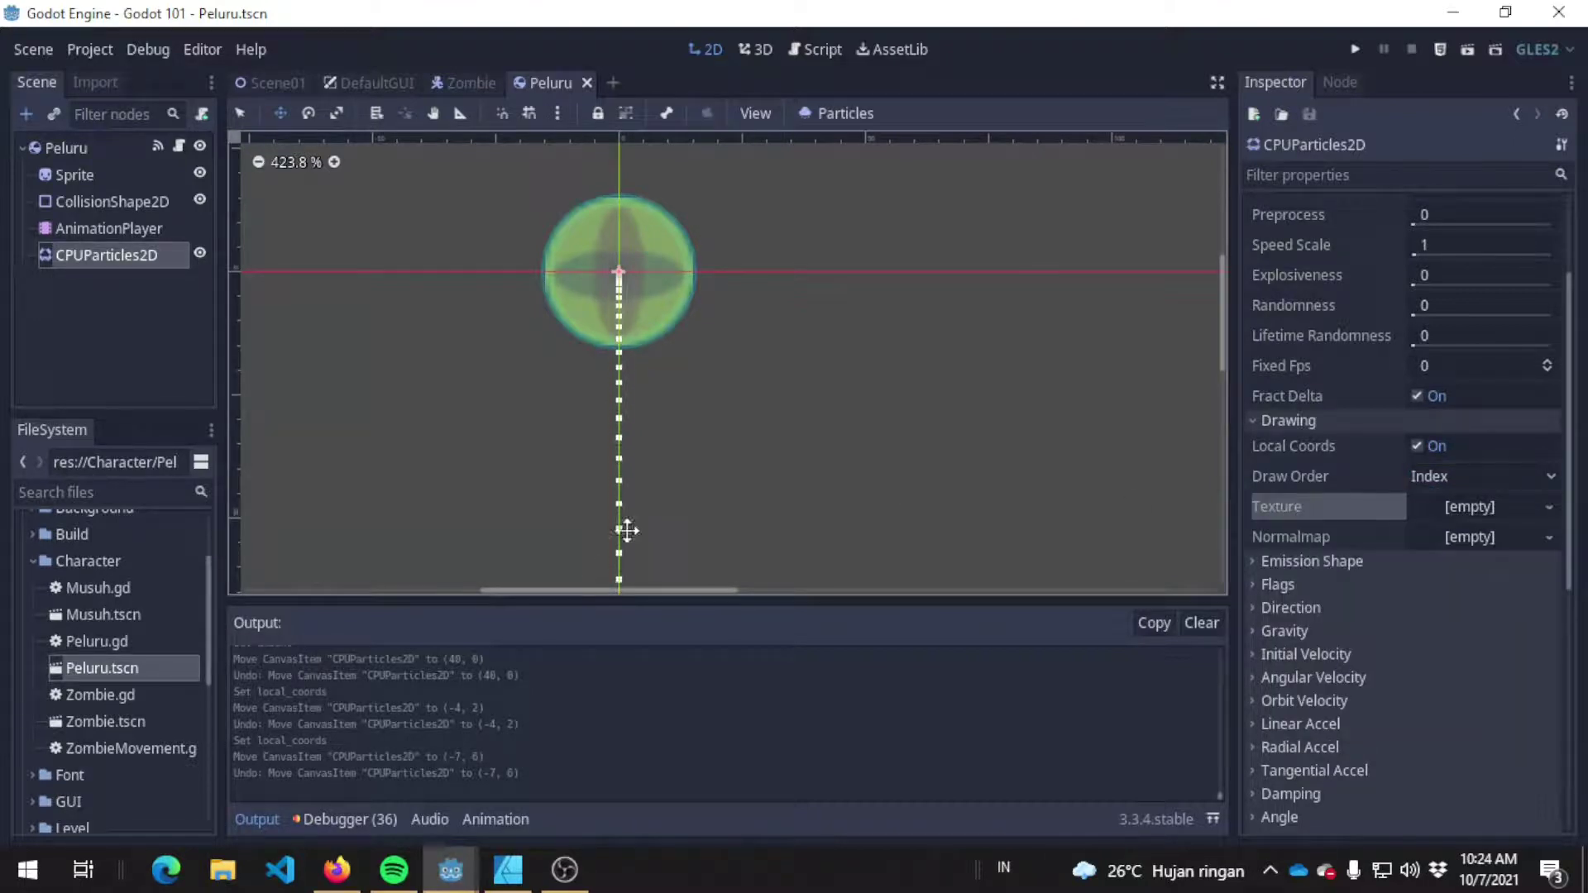
{"action": "scroll", "coordinate": [124, 595], "scroll_direction": "down", "scroll_amount": 5}
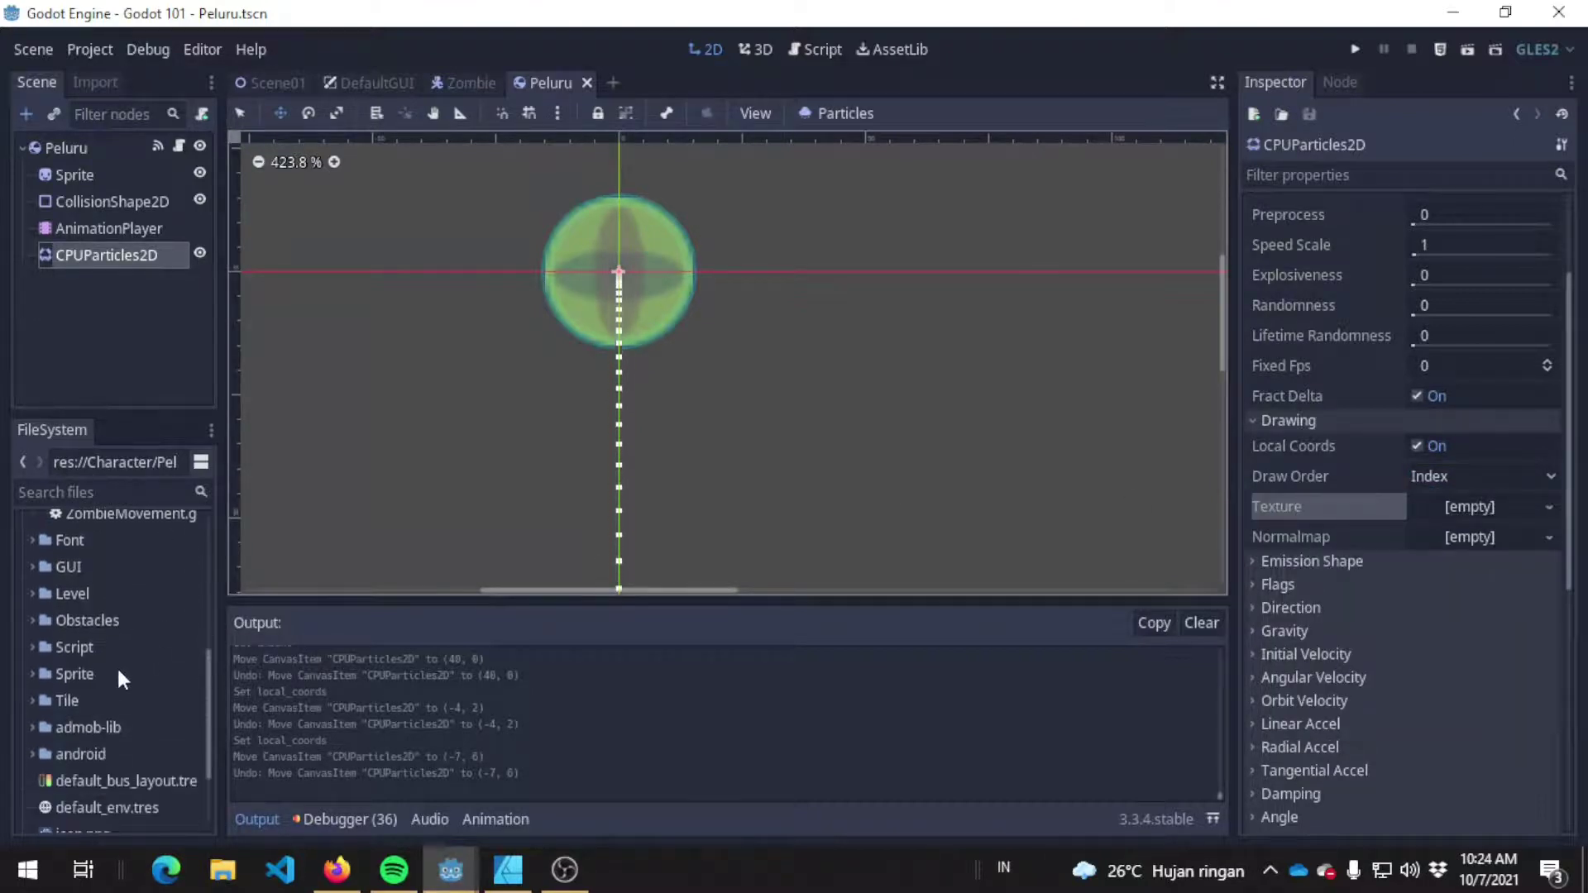
{"action": "left_click", "coordinate": [105, 648]}
{"action": "double_click", "coordinate": [123, 668]}
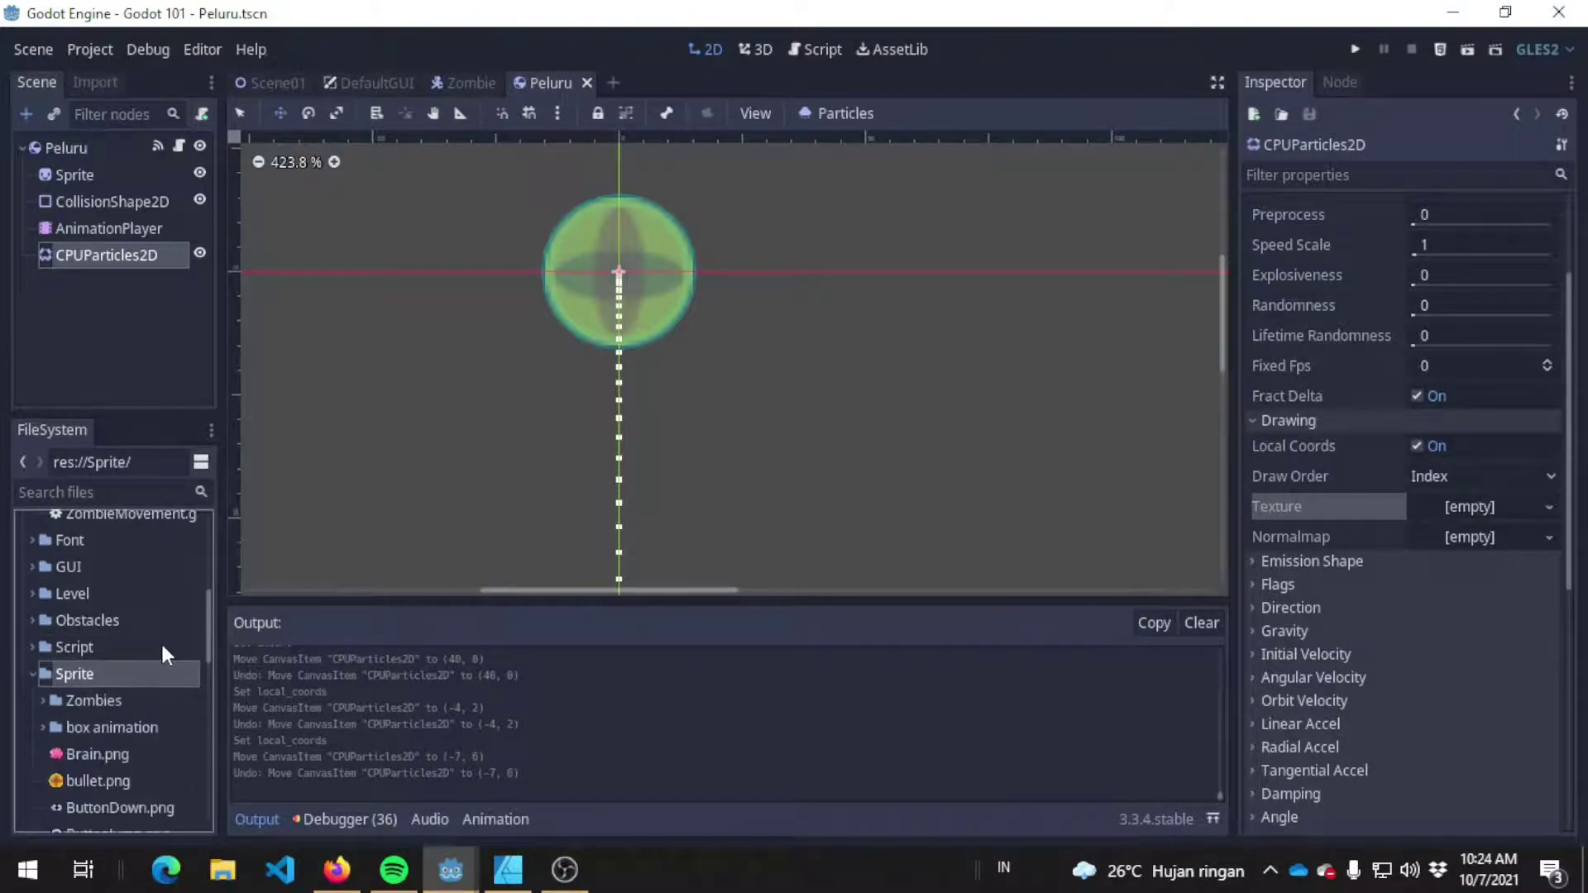
{"action": "scroll", "coordinate": [163, 642], "scroll_direction": "down", "scroll_amount": 3}
{"action": "left_click", "coordinate": [126, 663]}
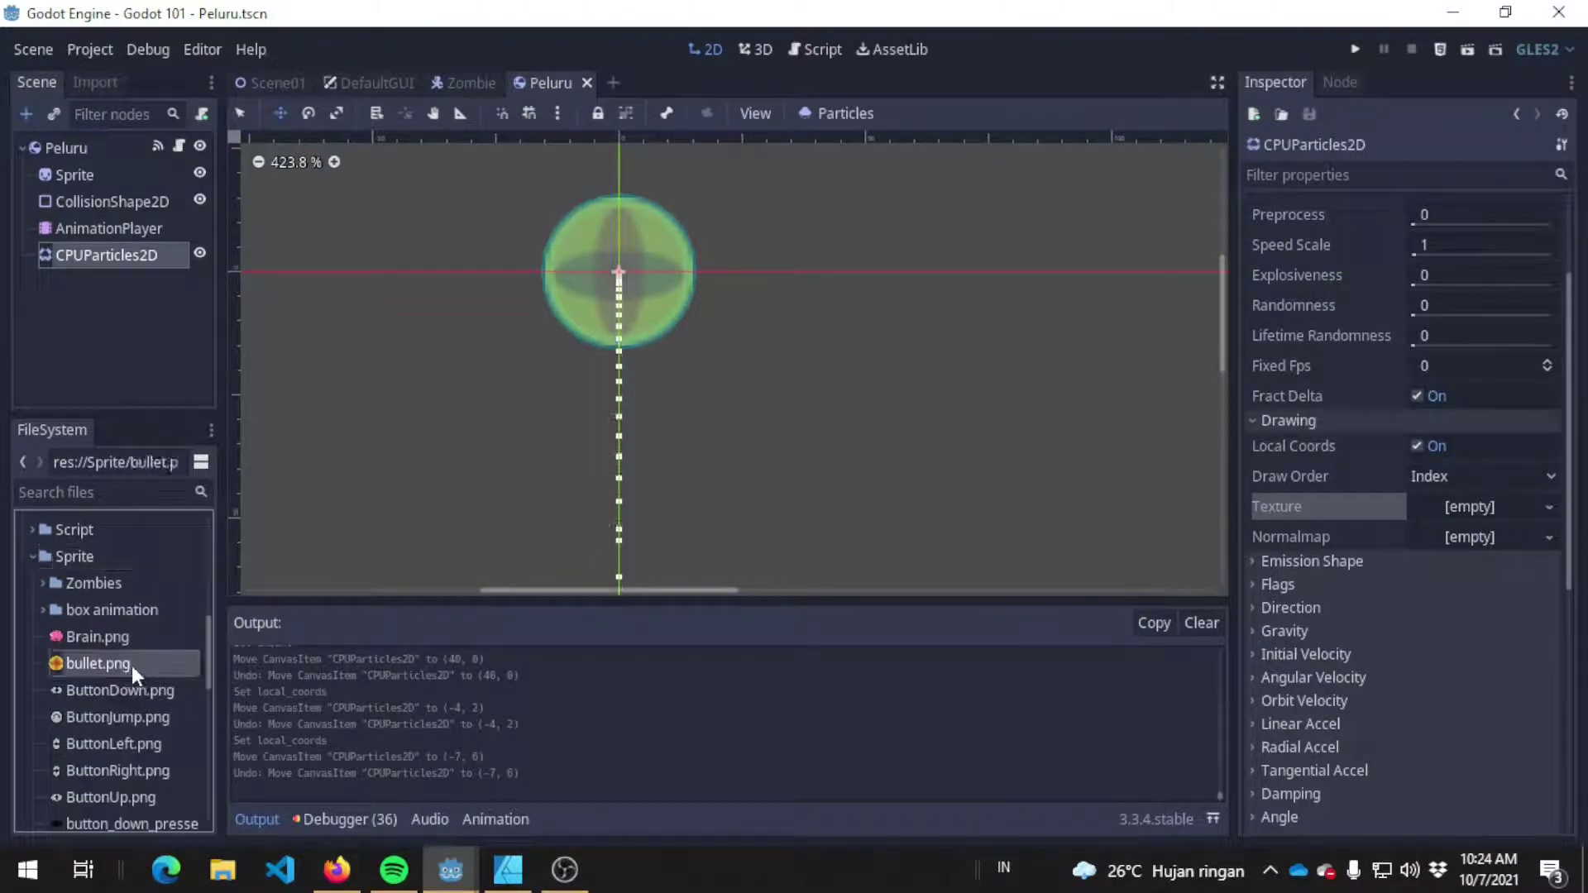
{"action": "left_click_drag", "start_coordinate": [126, 657], "coordinate": [1462, 519]}
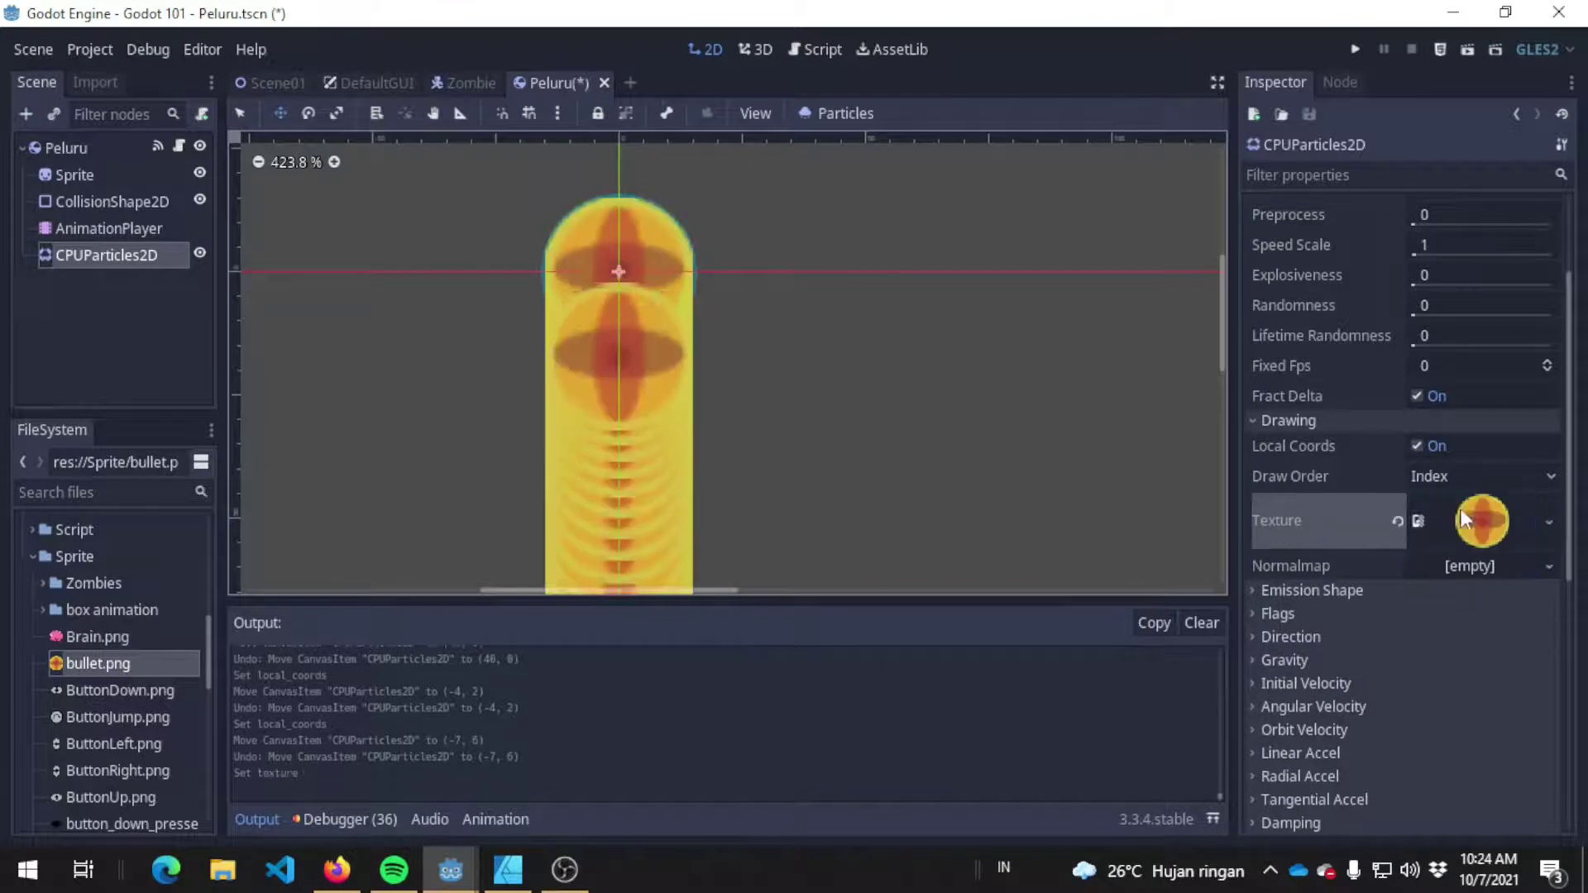
{"action": "scroll", "coordinate": [724, 447], "scroll_direction": "down", "scroll_amount": 1}
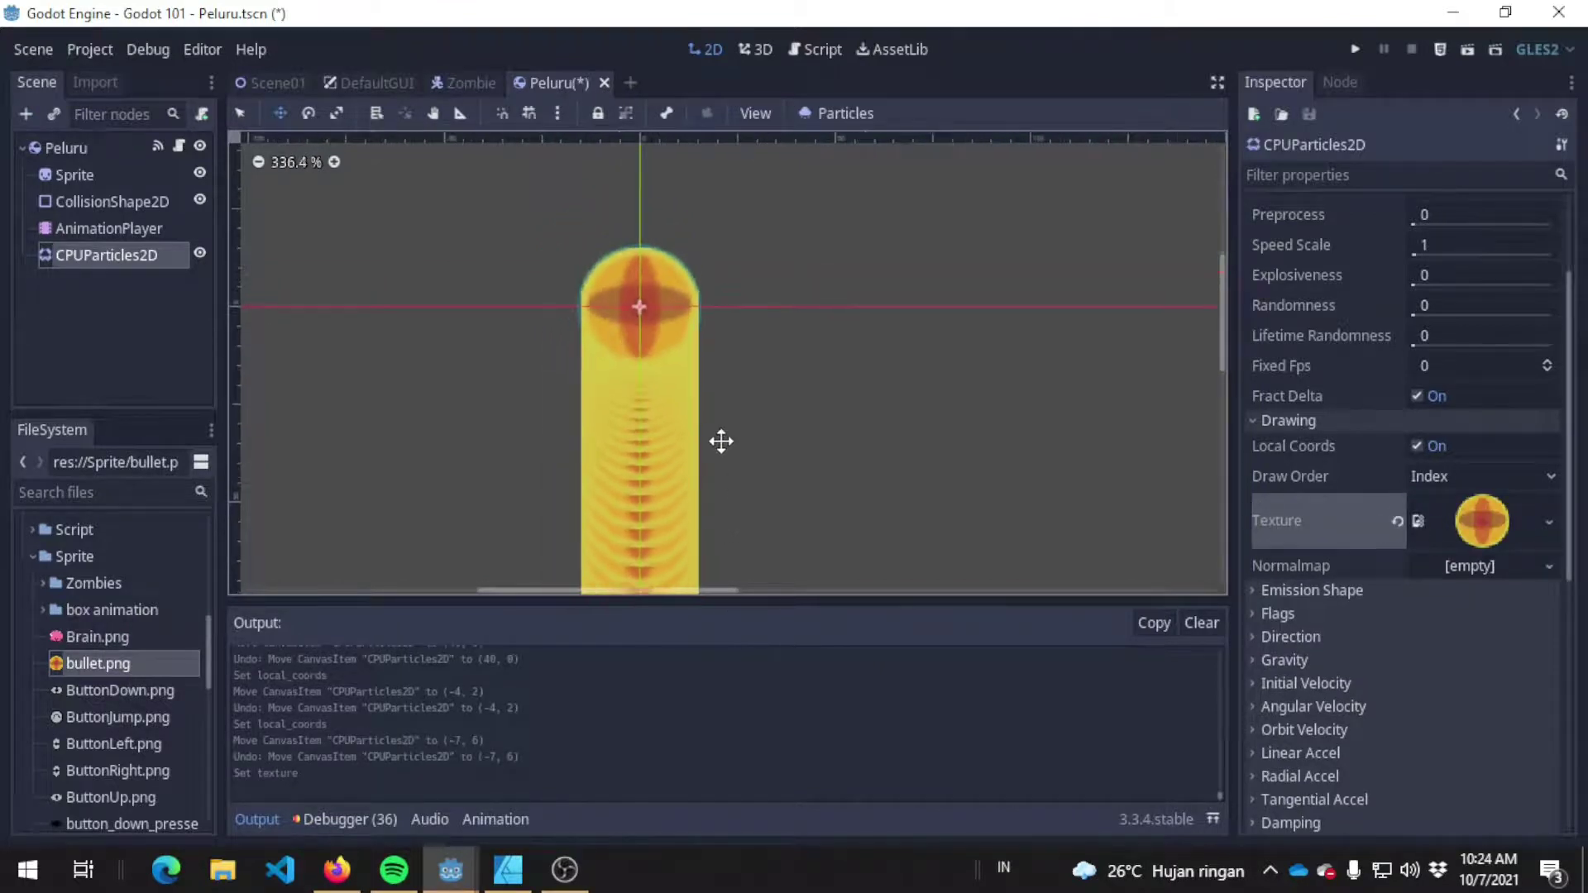
{"action": "scroll", "coordinate": [699, 387], "scroll_direction": "down", "scroll_amount": 1}
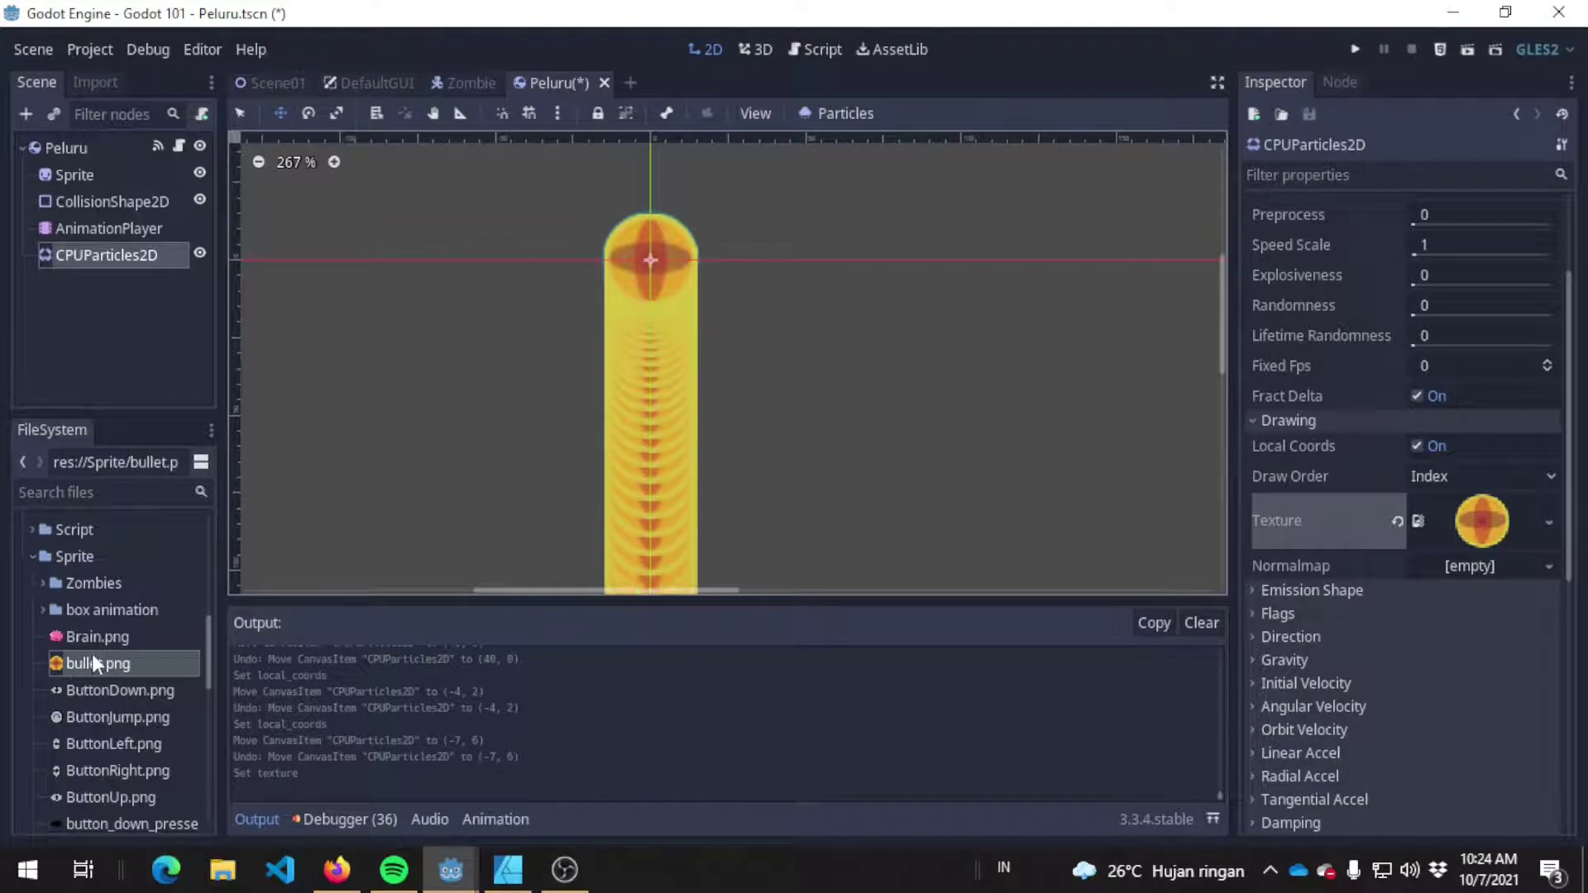
Step: Try the pressed jump button image from the Sprite folder as the particle texture
{"action": "scroll", "coordinate": [99, 652], "scroll_direction": "down", "scroll_amount": 3}
{"action": "scroll", "coordinate": [106, 652], "scroll_direction": "down", "scroll_amount": 1}
{"action": "left_click", "coordinate": [117, 733]}
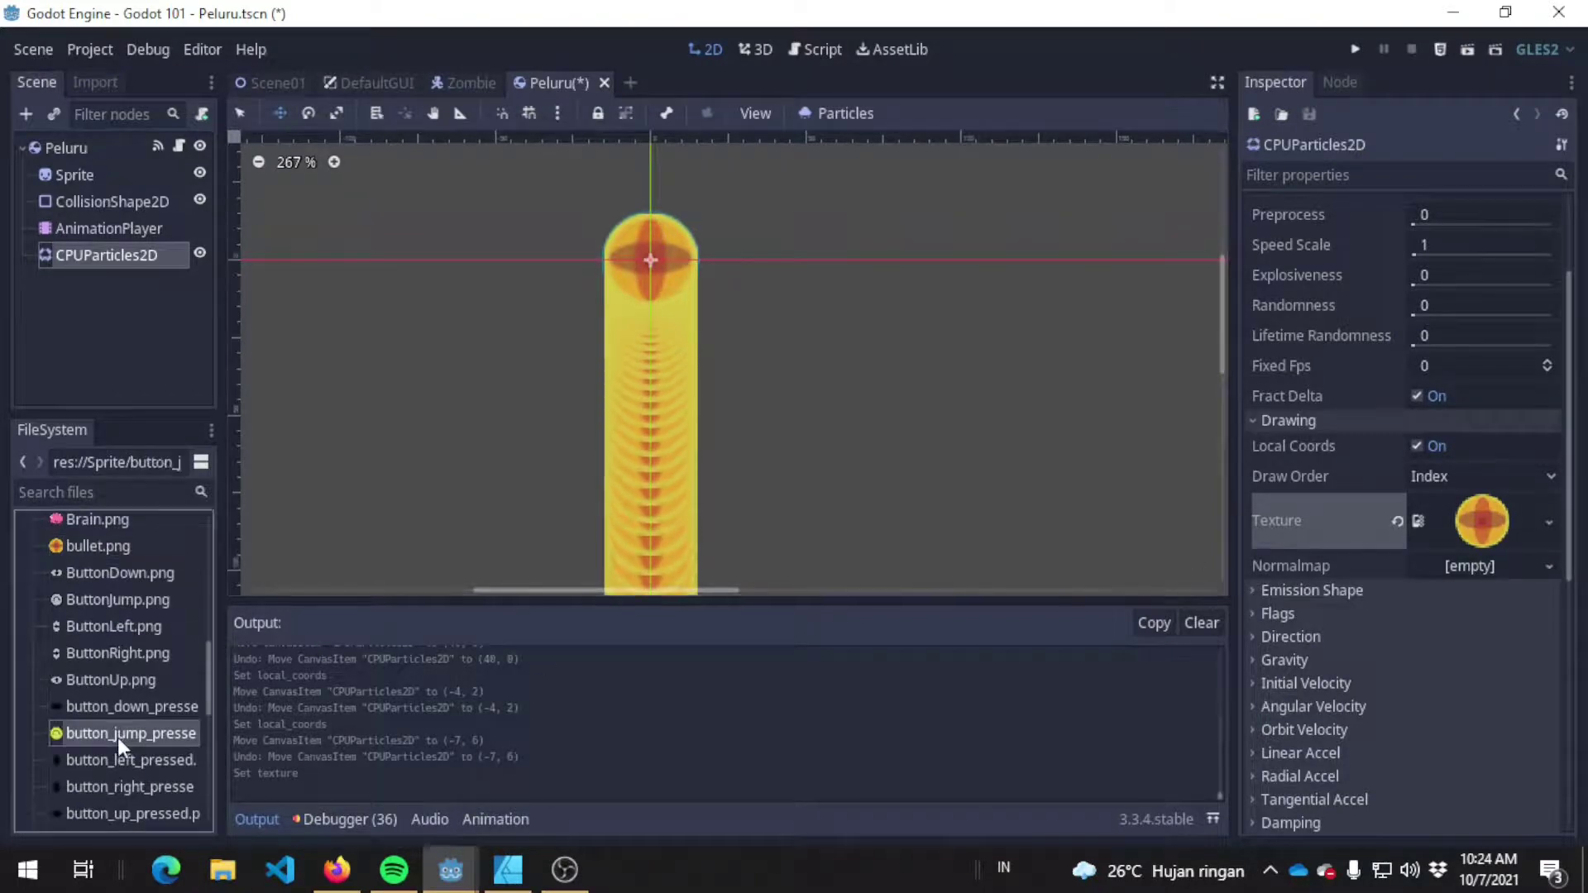
{"action": "left_click_drag", "start_coordinate": [118, 737], "coordinate": [1482, 519]}
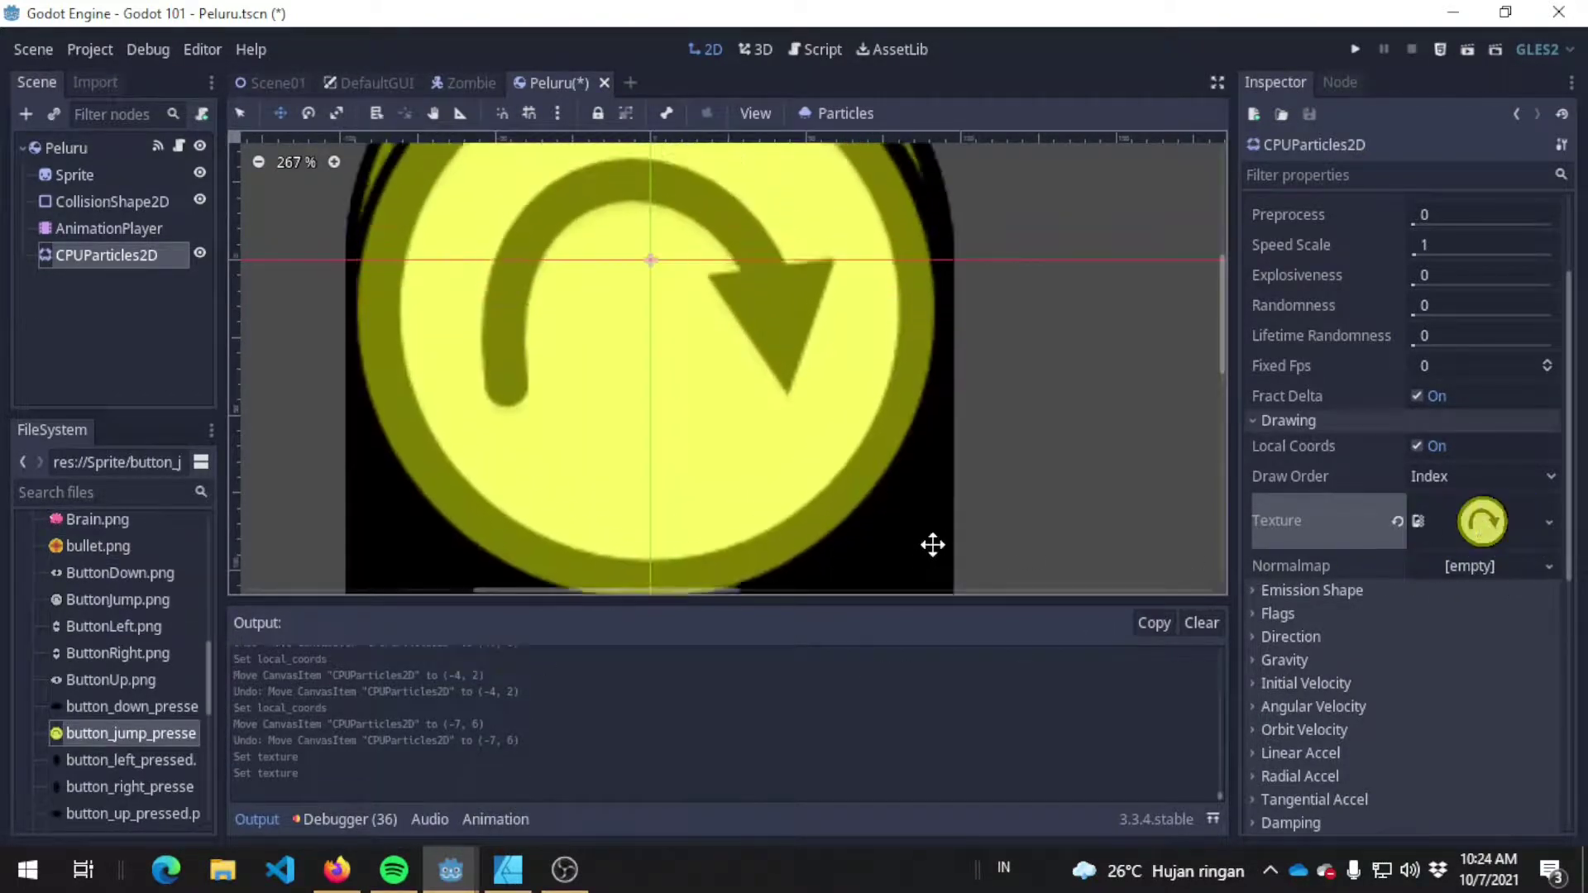
Step: Try LightMatte.png and Portal.png in turn as the particle texture
{"action": "scroll", "coordinate": [98, 702], "scroll_direction": "down", "scroll_amount": 5}
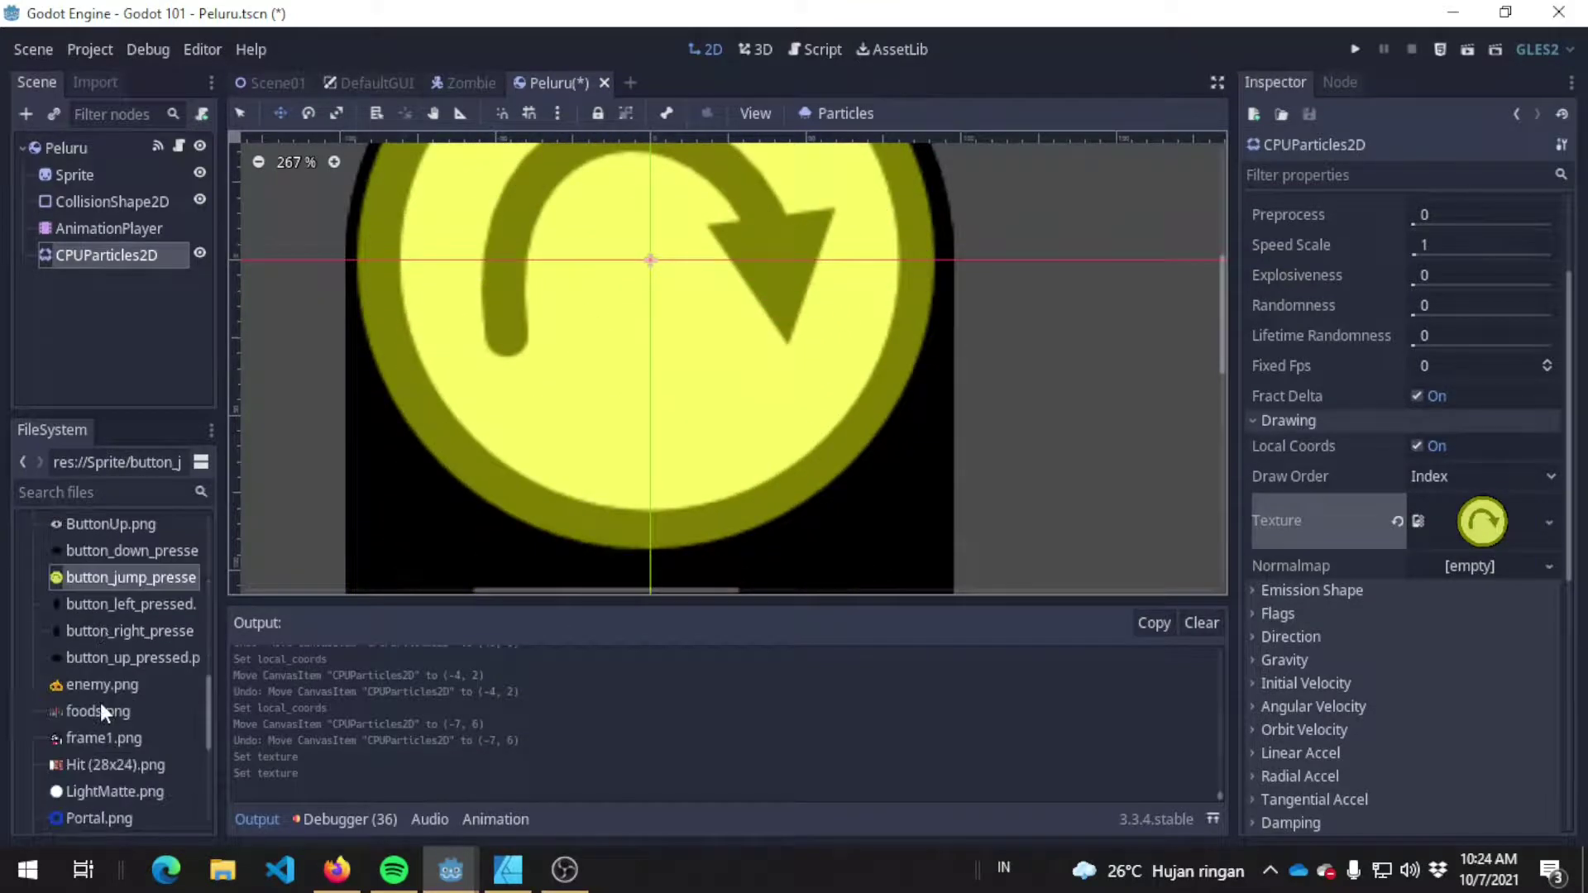
{"action": "scroll", "coordinate": [104, 732], "scroll_direction": "down", "scroll_amount": 1}
{"action": "scroll", "coordinate": [138, 699], "scroll_direction": "down", "scroll_amount": 2}
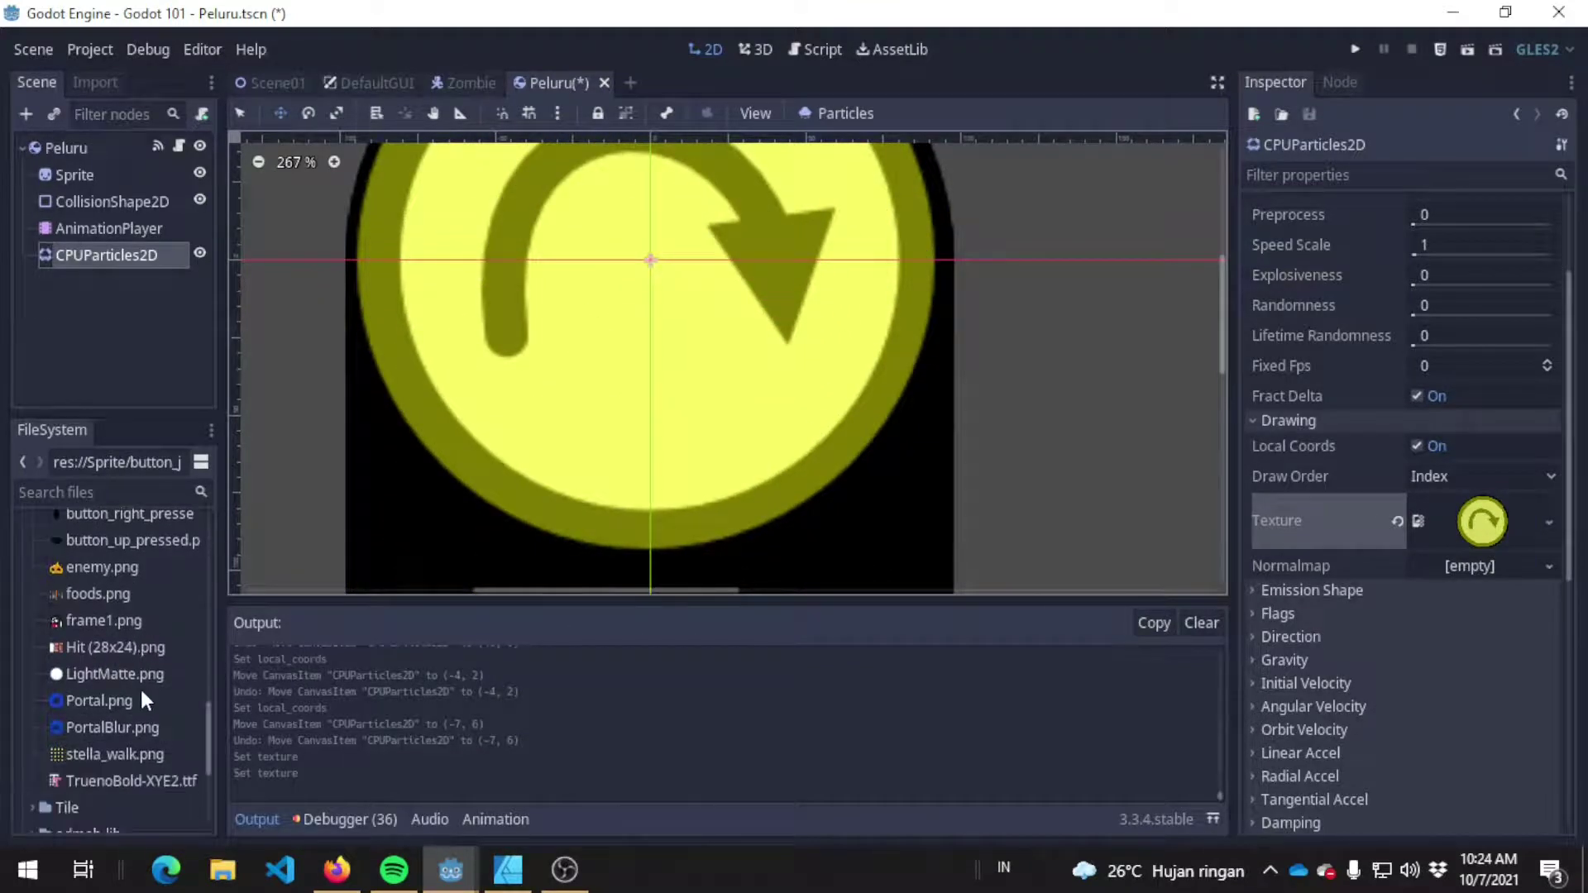
{"action": "left_click_drag", "start_coordinate": [136, 675], "coordinate": [1459, 536]}
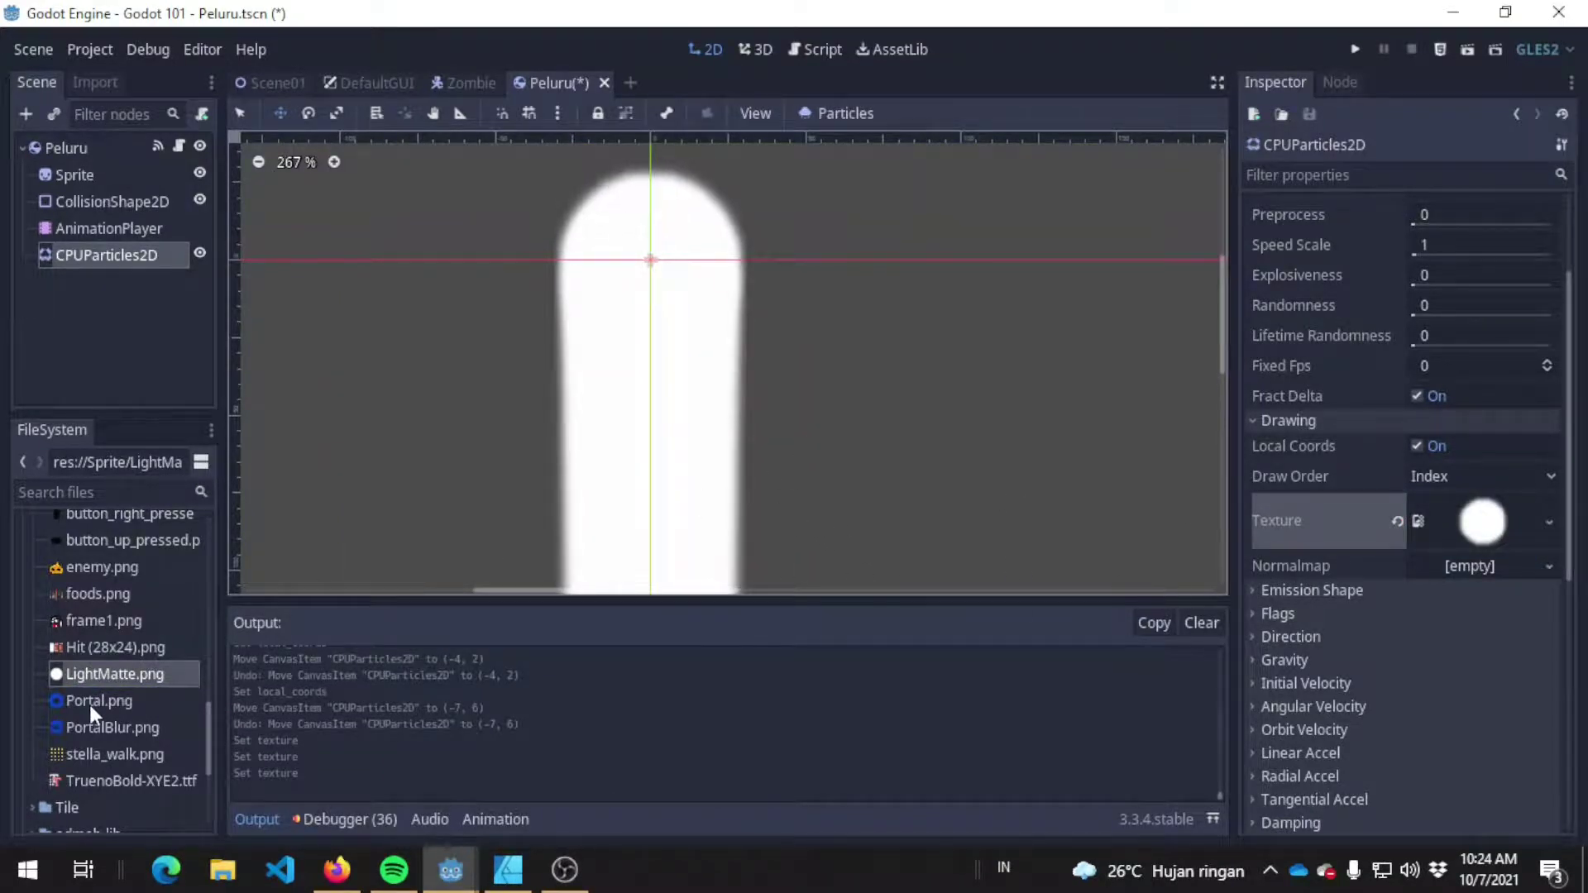
{"action": "left_click_drag", "start_coordinate": [91, 701], "coordinate": [1470, 546]}
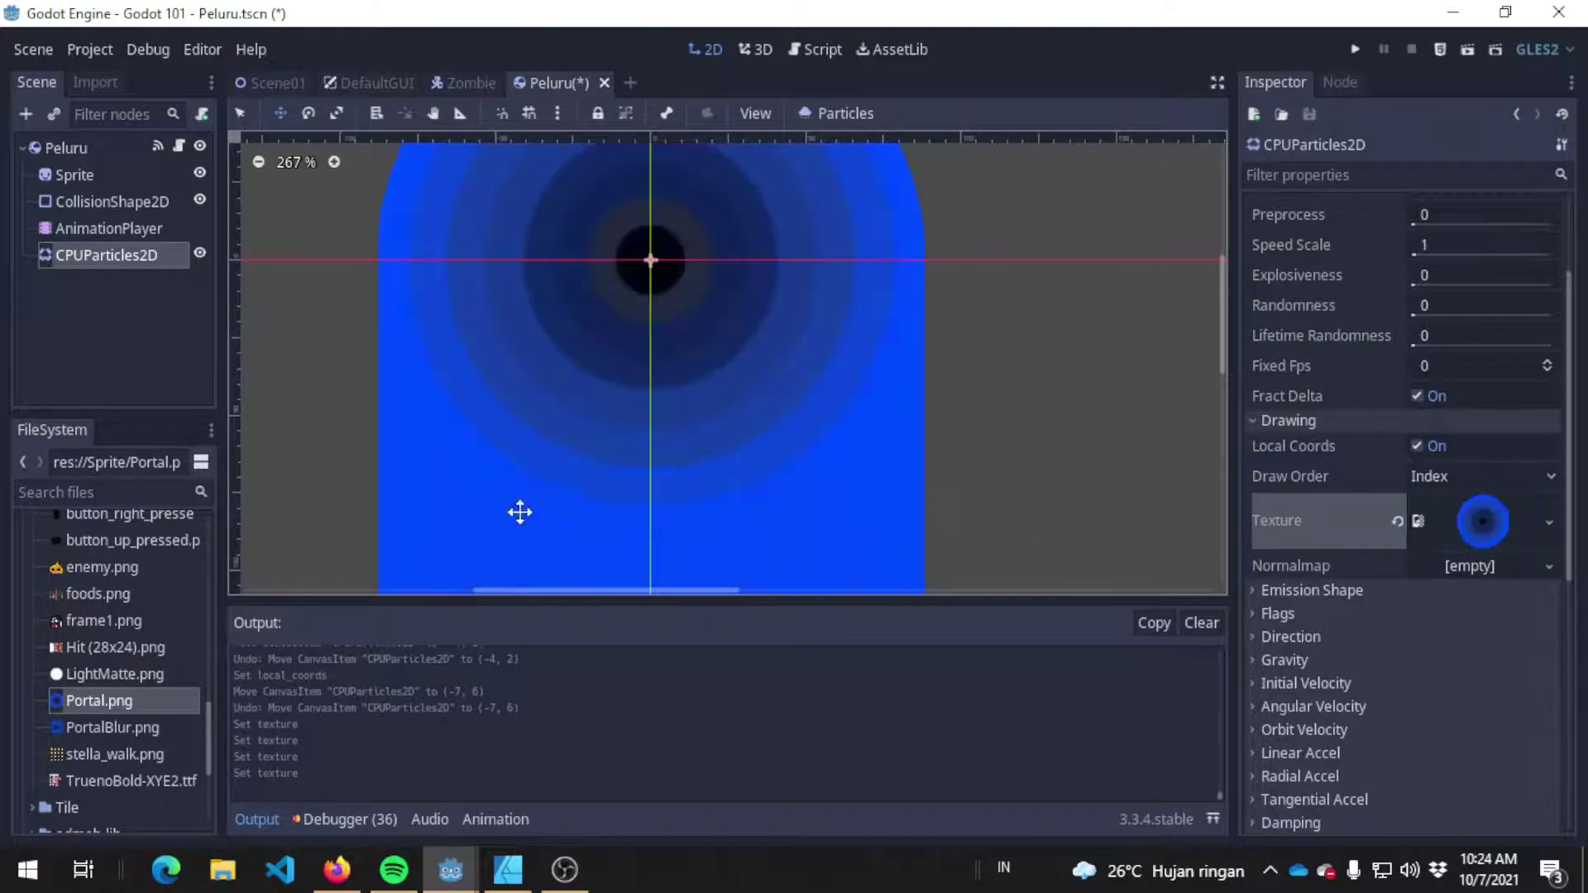
Step: Set the CPUParticles2D texture back to bullet.png
{"action": "scroll", "coordinate": [77, 678], "scroll_direction": "up", "scroll_amount": 5}
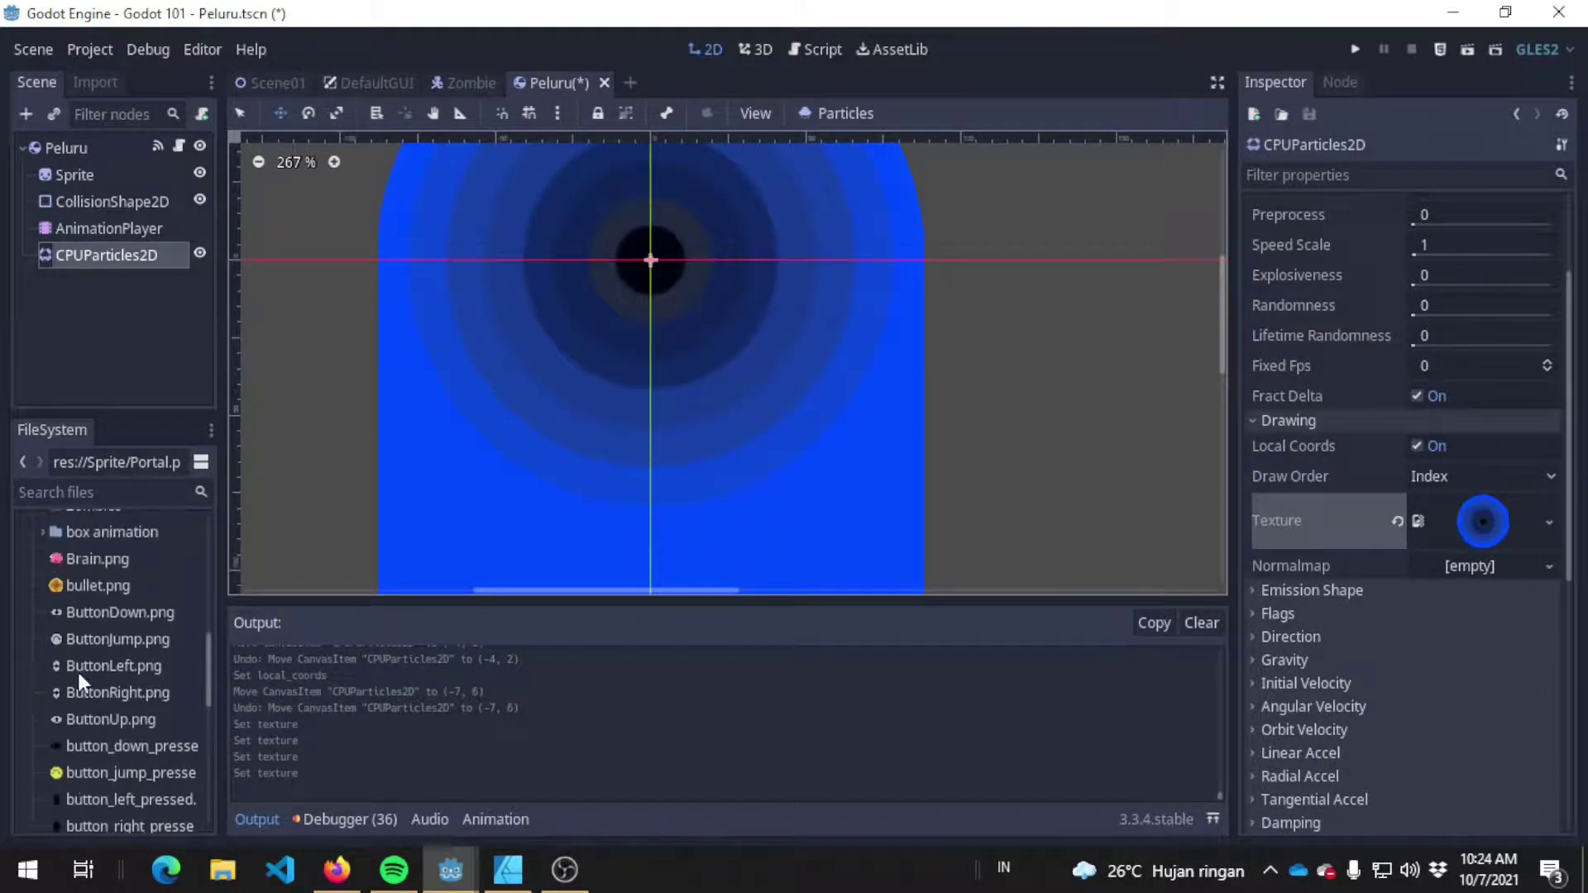
{"action": "left_click_drag", "start_coordinate": [81, 663], "coordinate": [1502, 530]}
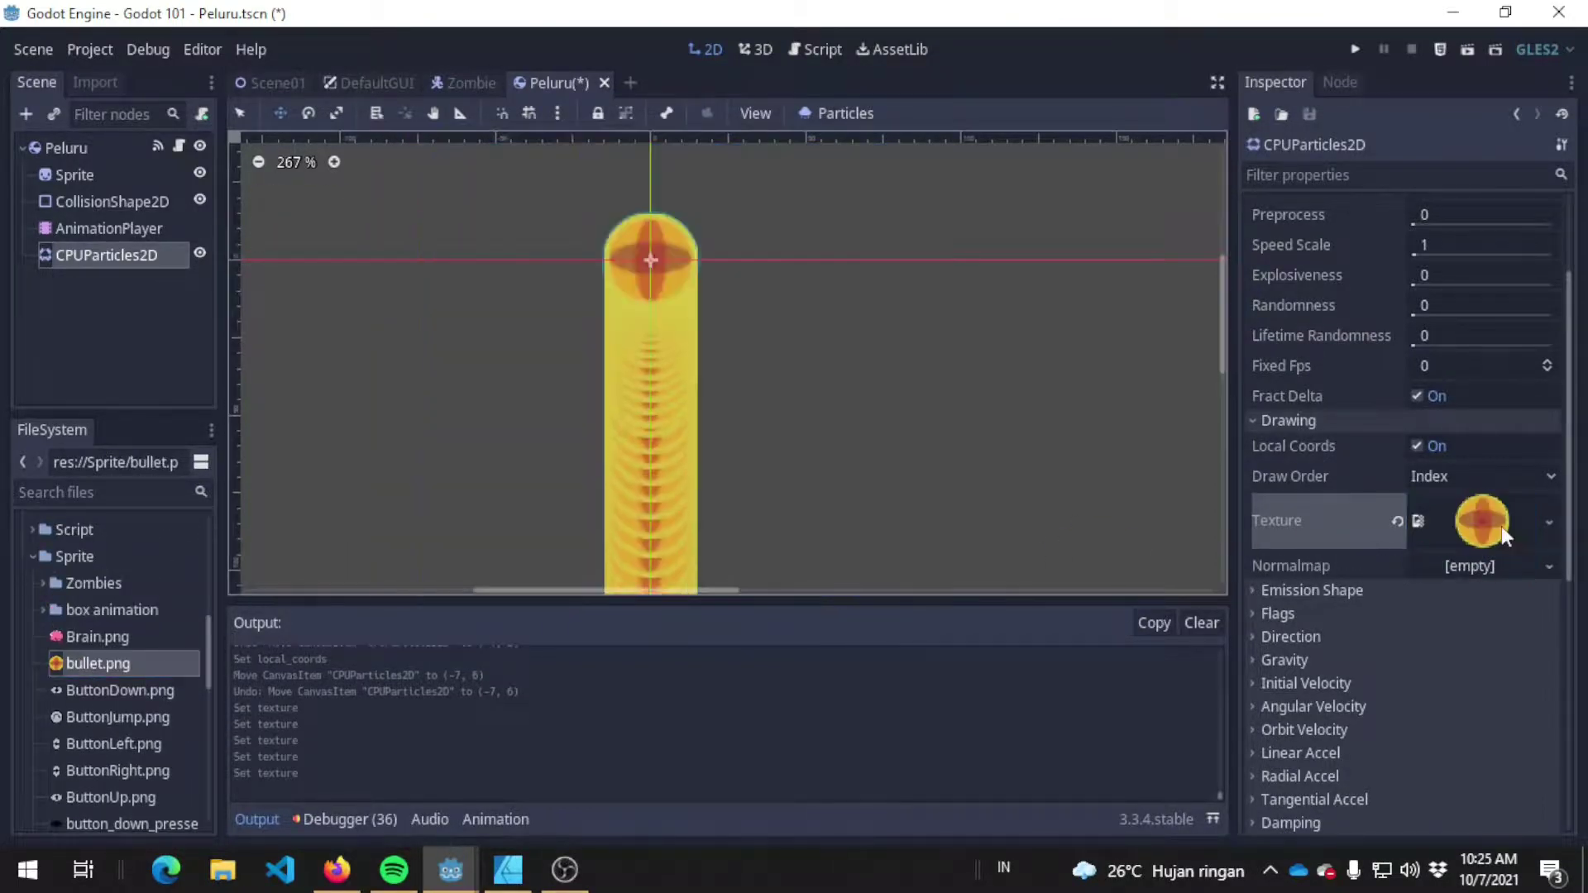
{"action": "scroll", "coordinate": [833, 433], "scroll_direction": "up", "scroll_amount": 4}
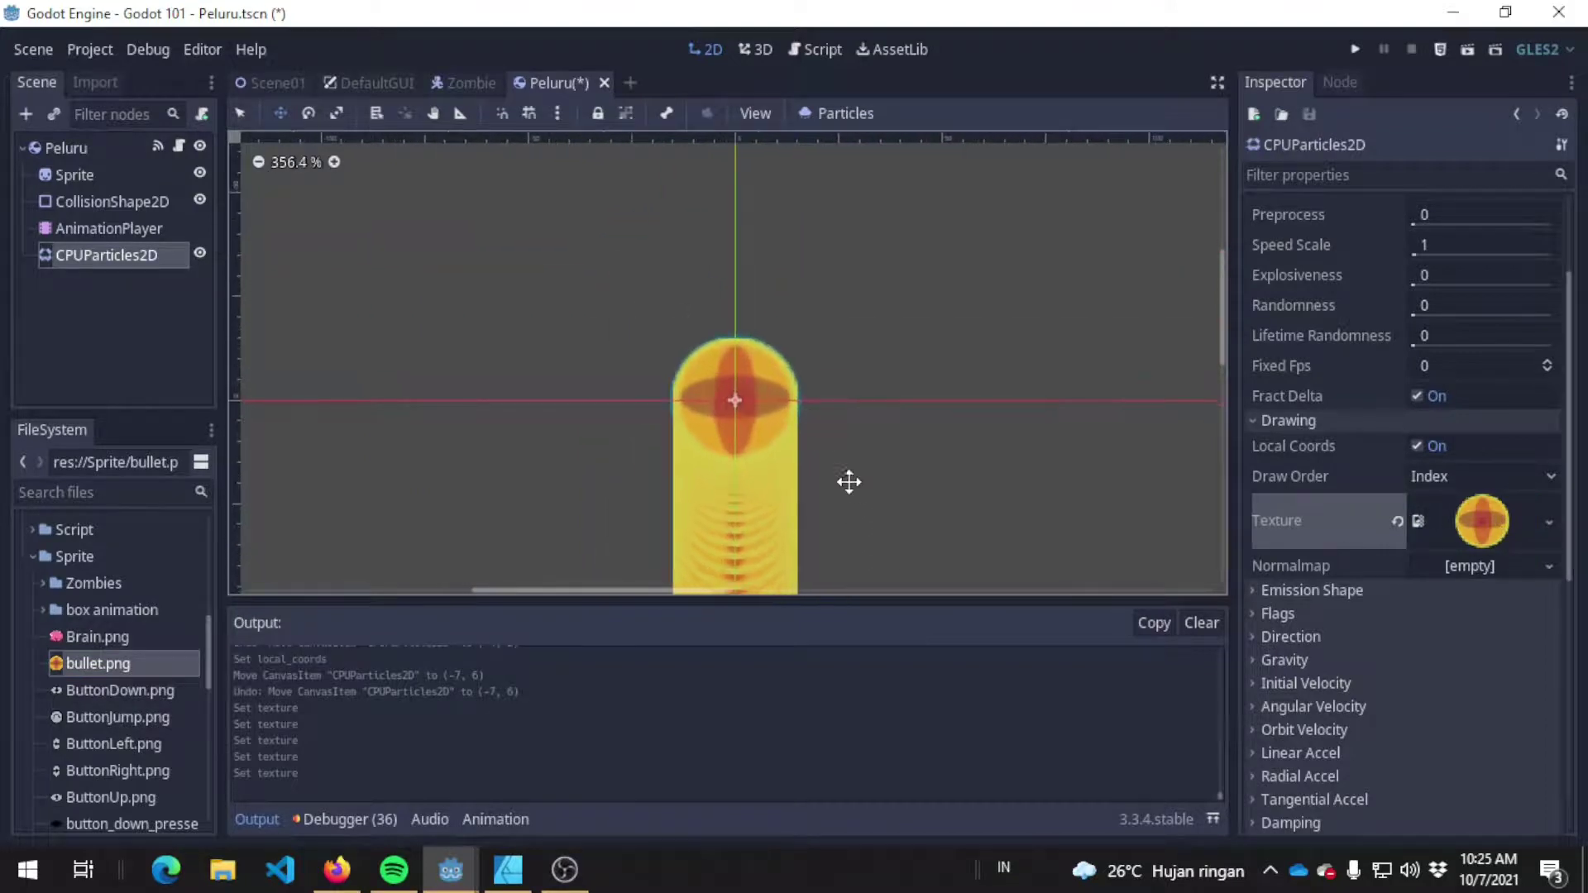
Step: Expand the Emission Shape settings of the CPUParticles2D node and change the shape from Point to Sphere
{"action": "scroll", "coordinate": [844, 478], "scroll_direction": "up", "scroll_amount": 1}
{"action": "middle_click_drag", "start_coordinate": [845, 477], "coordinate": [815, 393]}
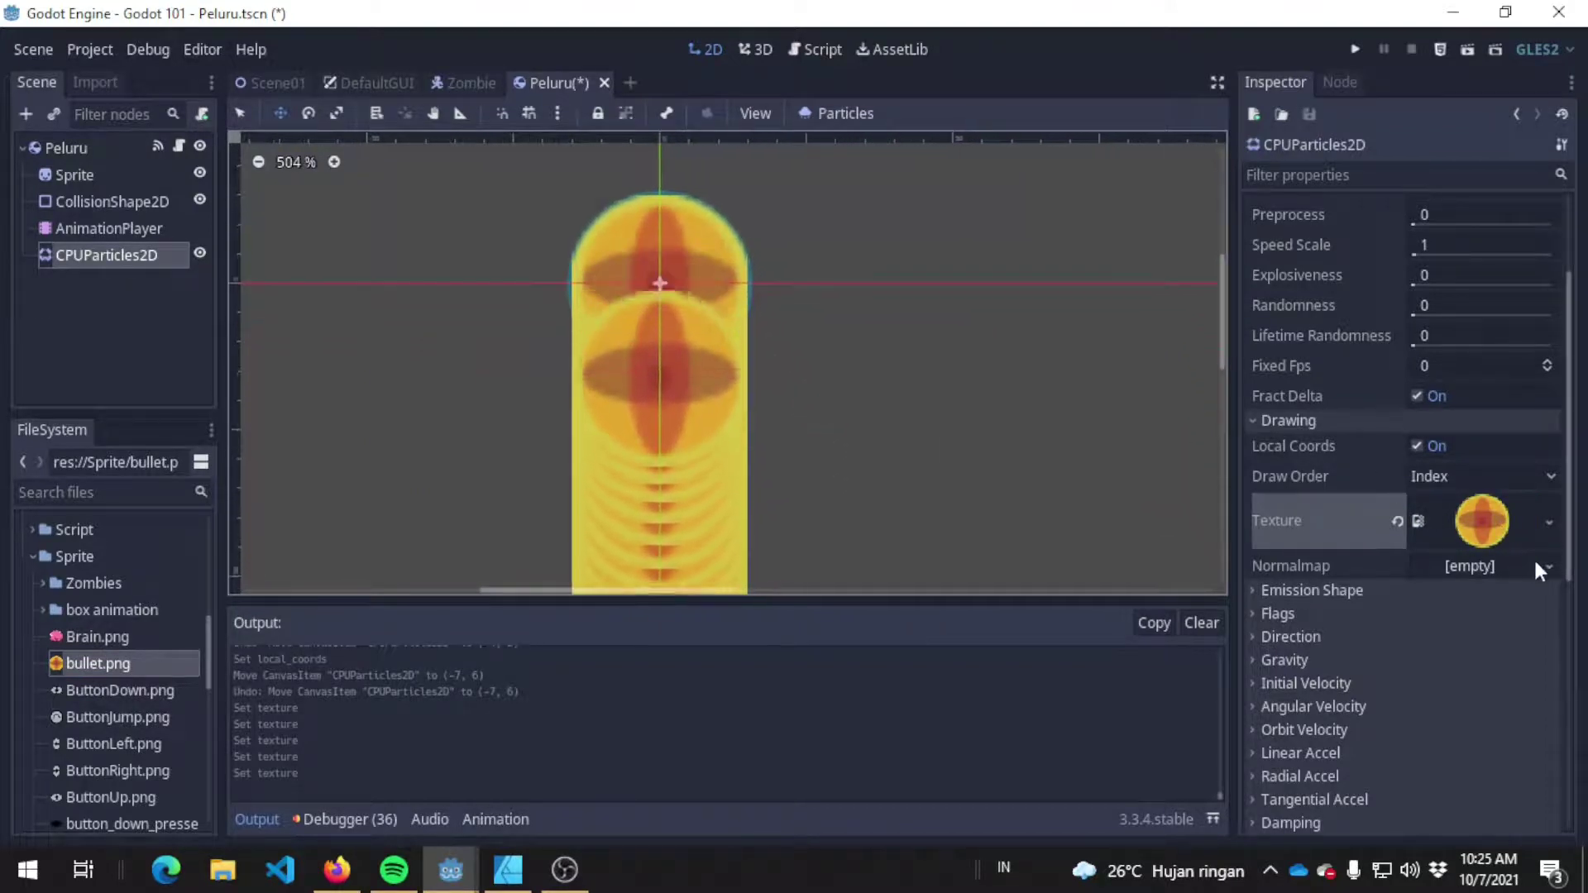
{"action": "left_click", "coordinate": [1348, 589]}
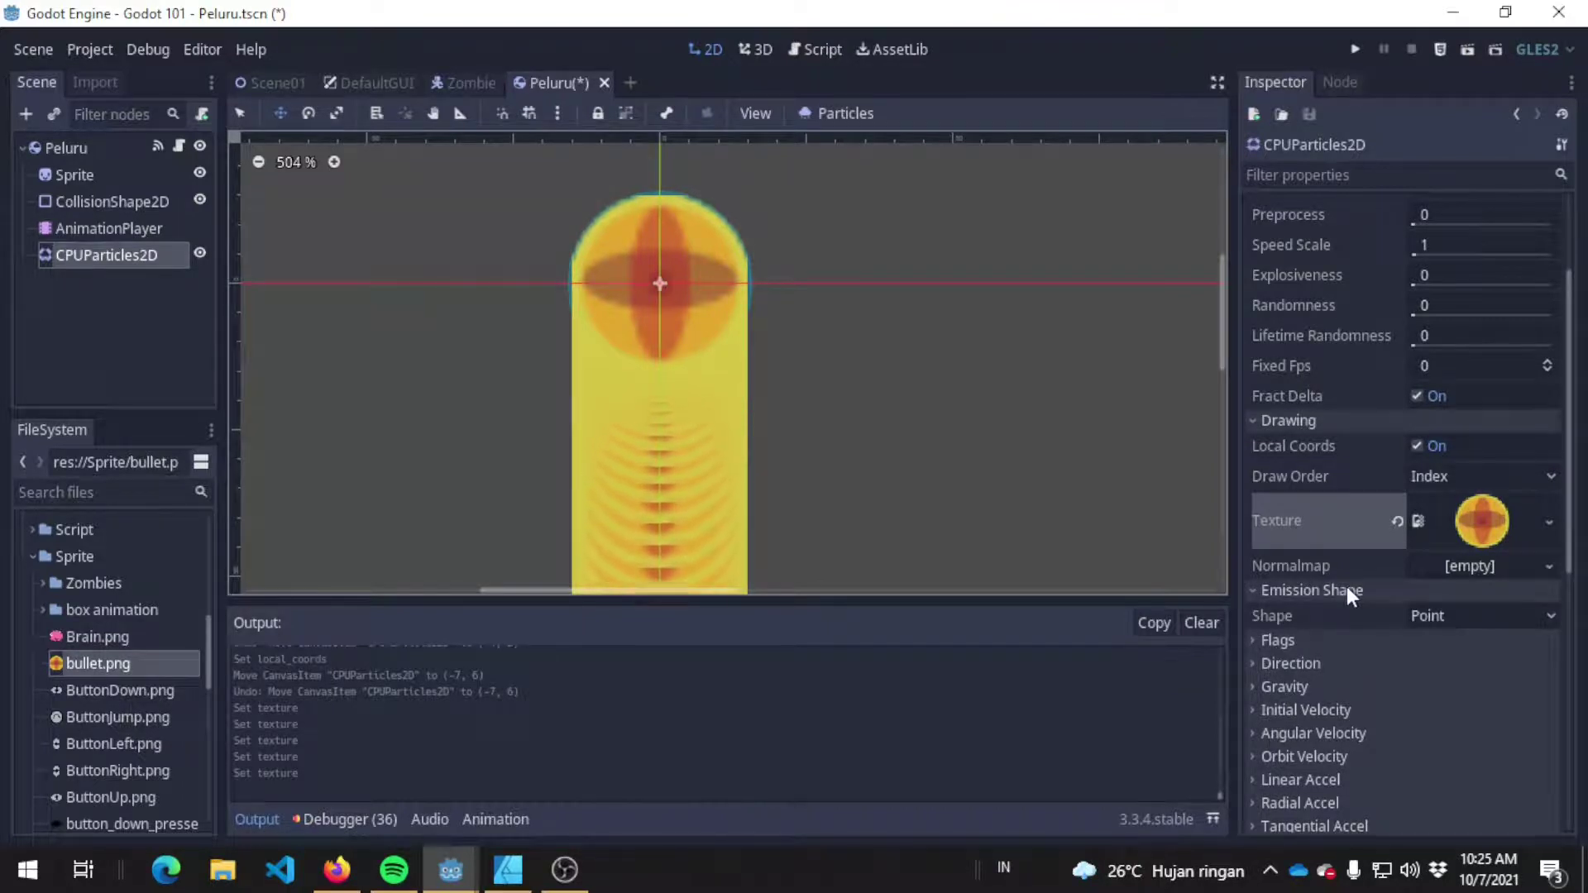
{"action": "scroll", "coordinate": [1343, 582], "scroll_direction": "down", "scroll_amount": 2}
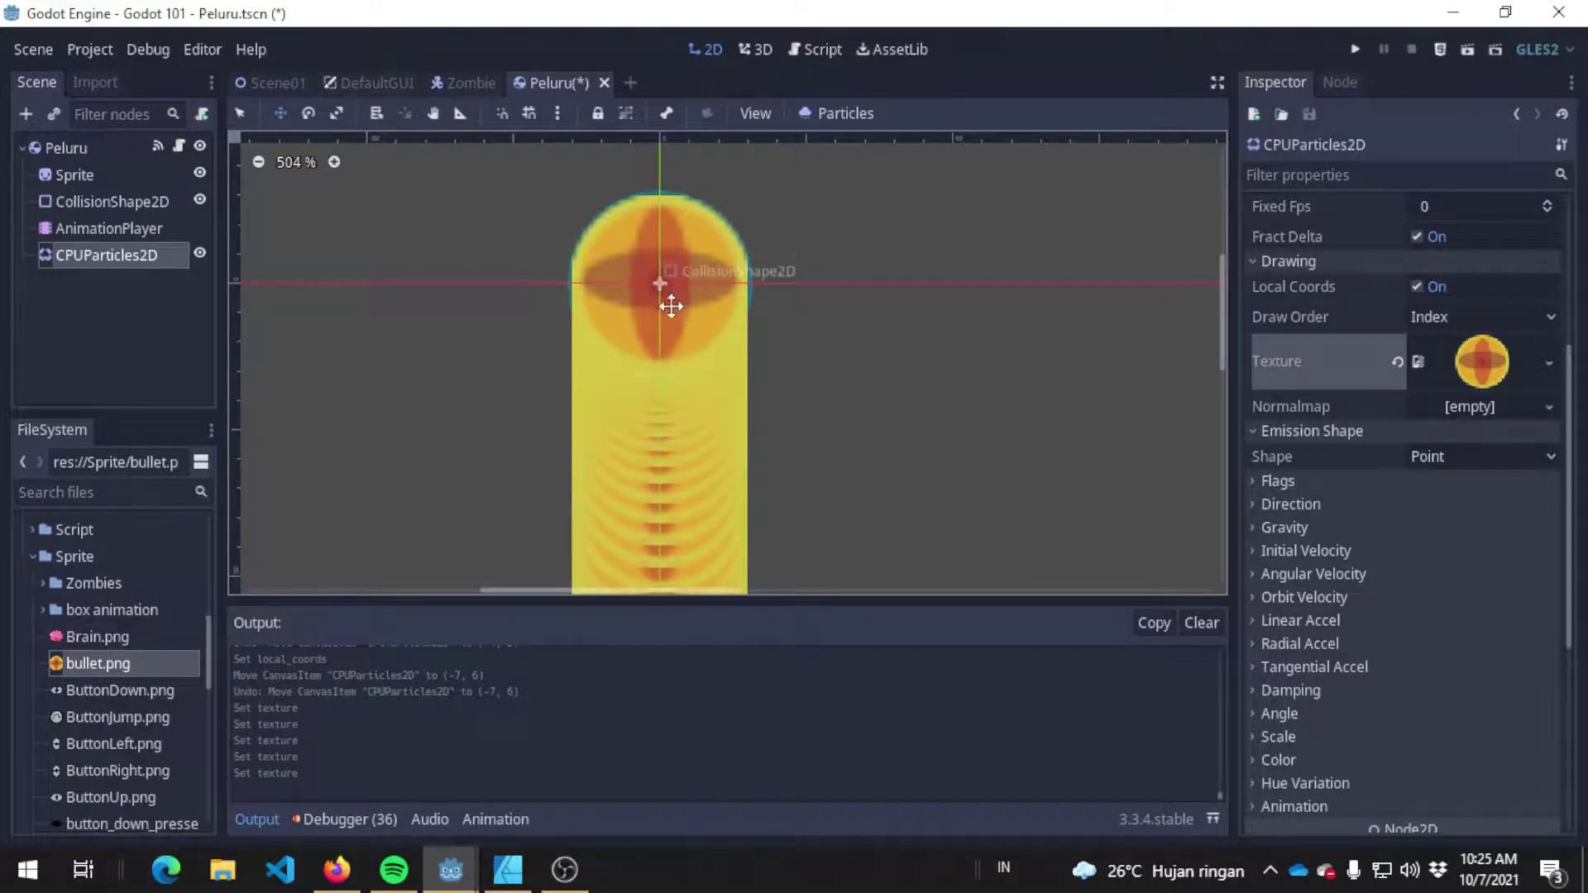
{"action": "left_click", "coordinate": [1543, 456]}
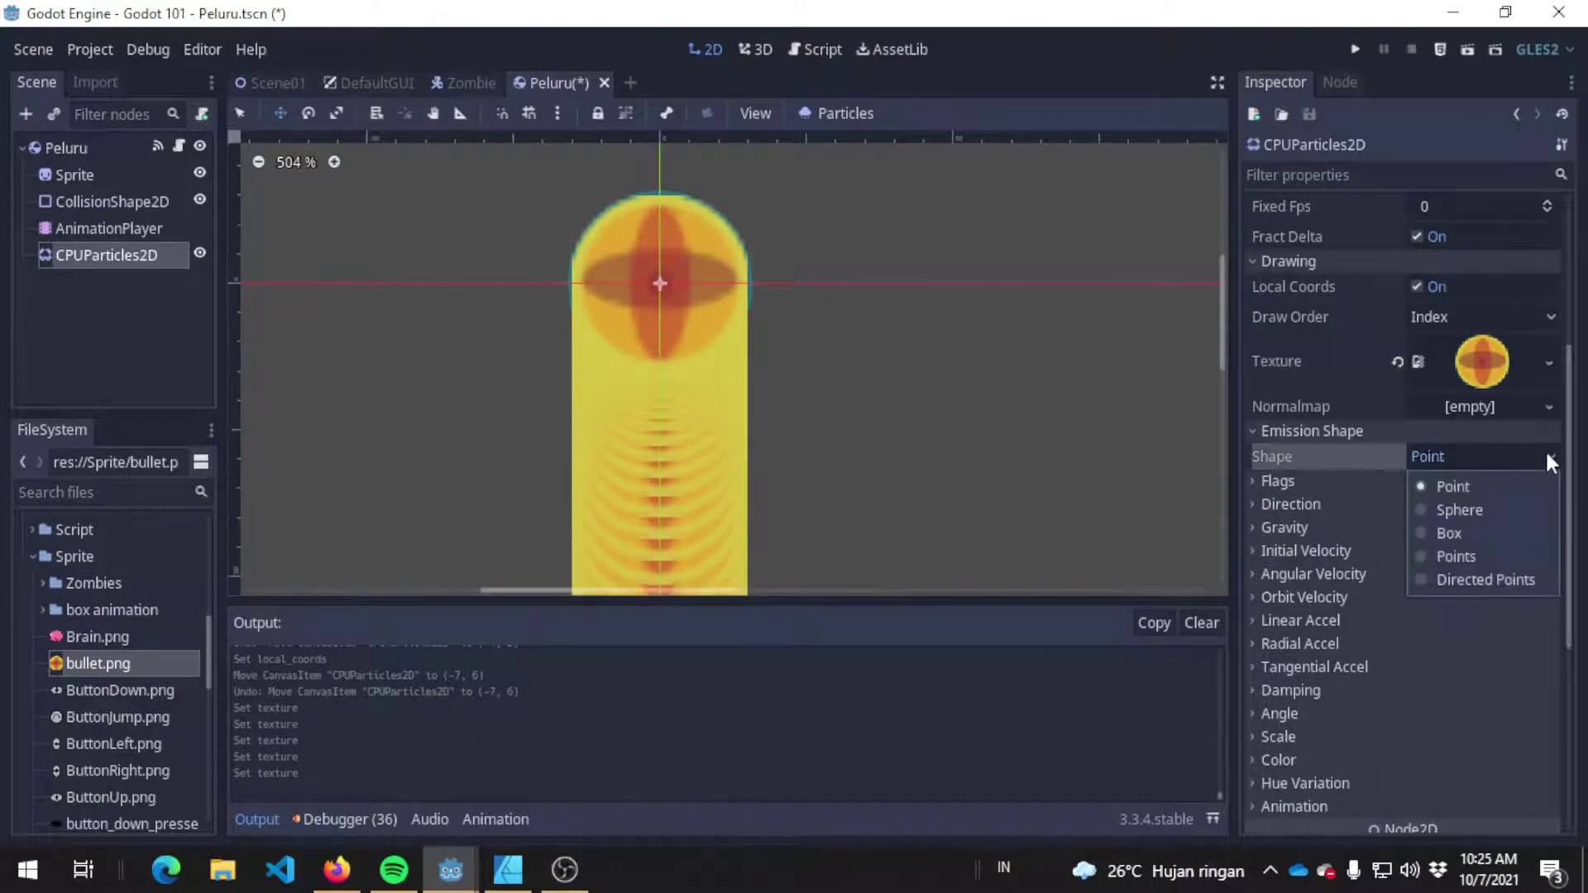
{"action": "left_click", "coordinate": [1514, 505]}
{"action": "scroll", "coordinate": [930, 426], "scroll_direction": "down", "scroll_amount": 5}
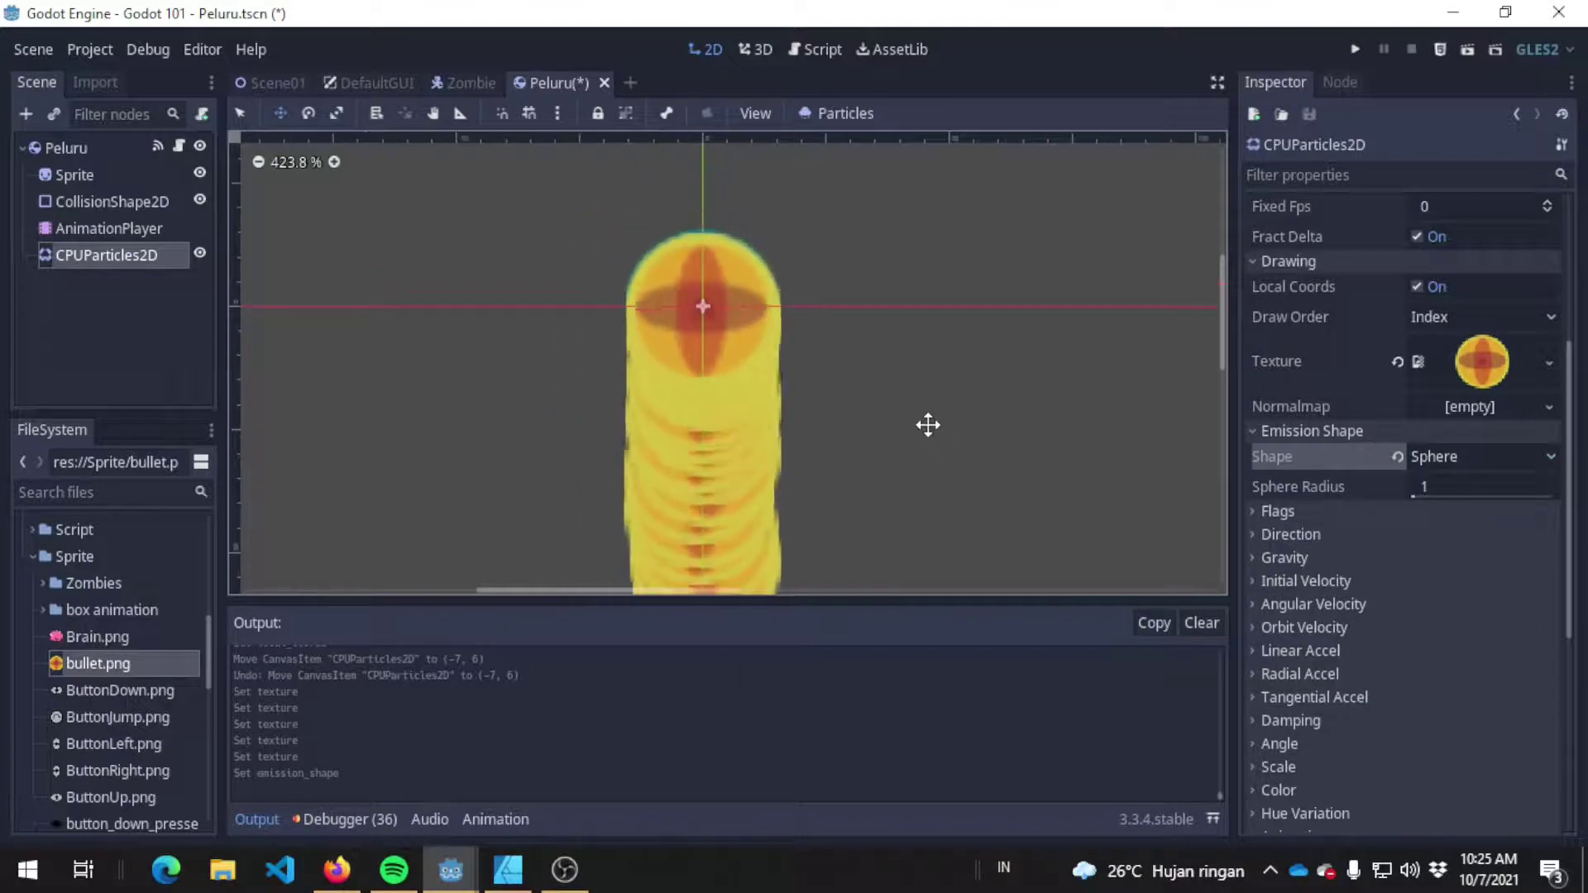
{"action": "middle_click_drag", "start_coordinate": [960, 439], "coordinate": [911, 267]}
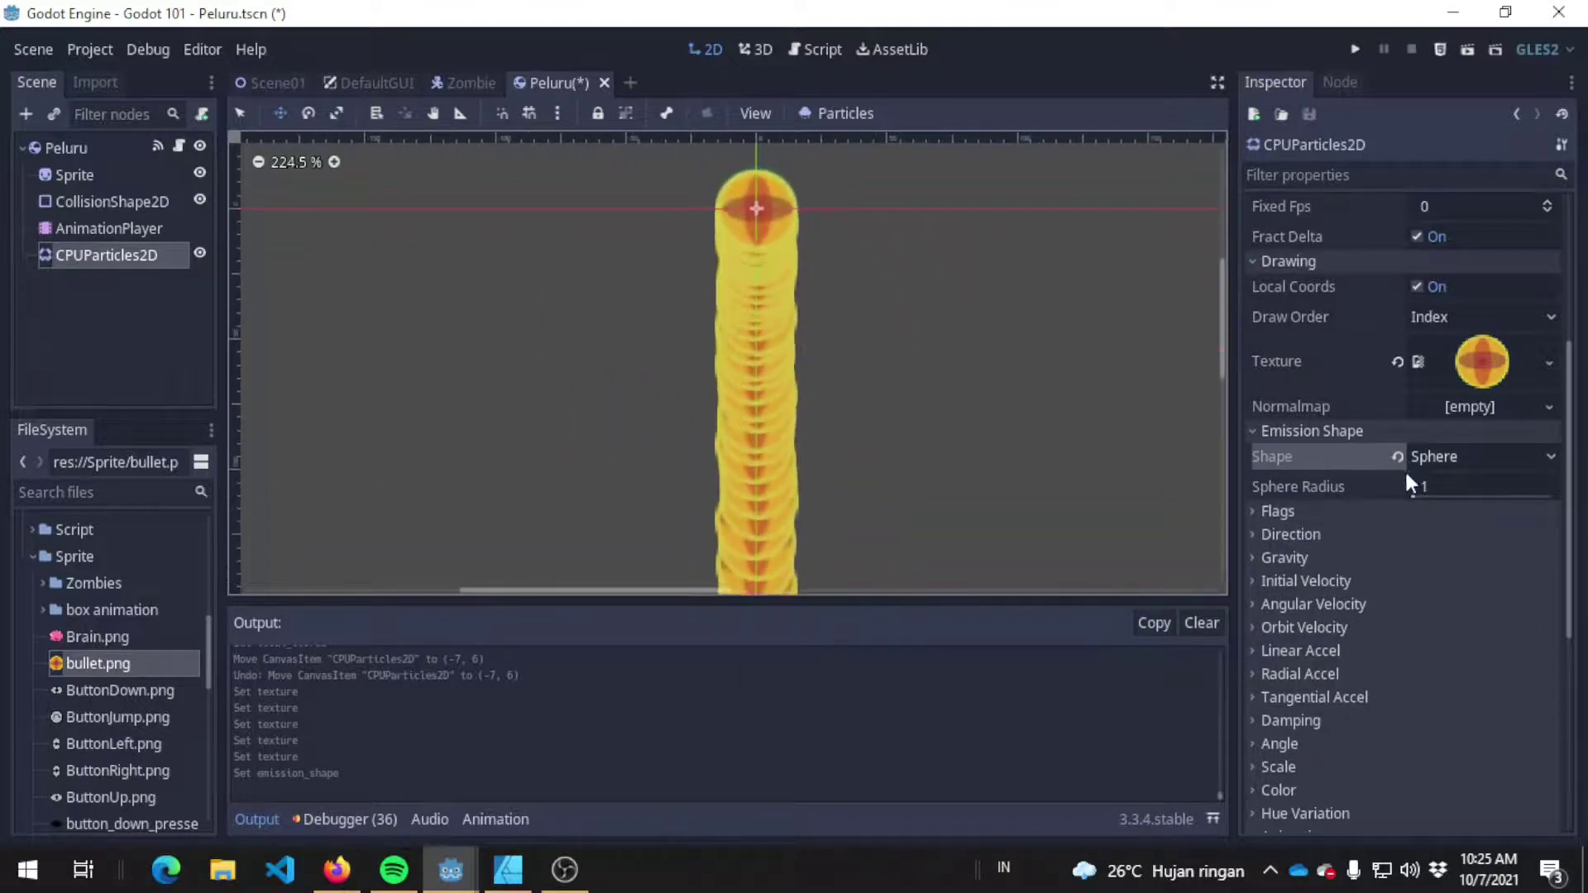
Step: Increase the emission Sphere Radius to about 50
{"action": "left_click_drag", "start_coordinate": [1415, 494], "coordinate": [1467, 498]}
{"action": "scroll", "coordinate": [1010, 320], "scroll_direction": "down", "scroll_amount": 3}
{"action": "scroll", "coordinate": [1021, 331], "scroll_direction": "down", "scroll_amount": 6}
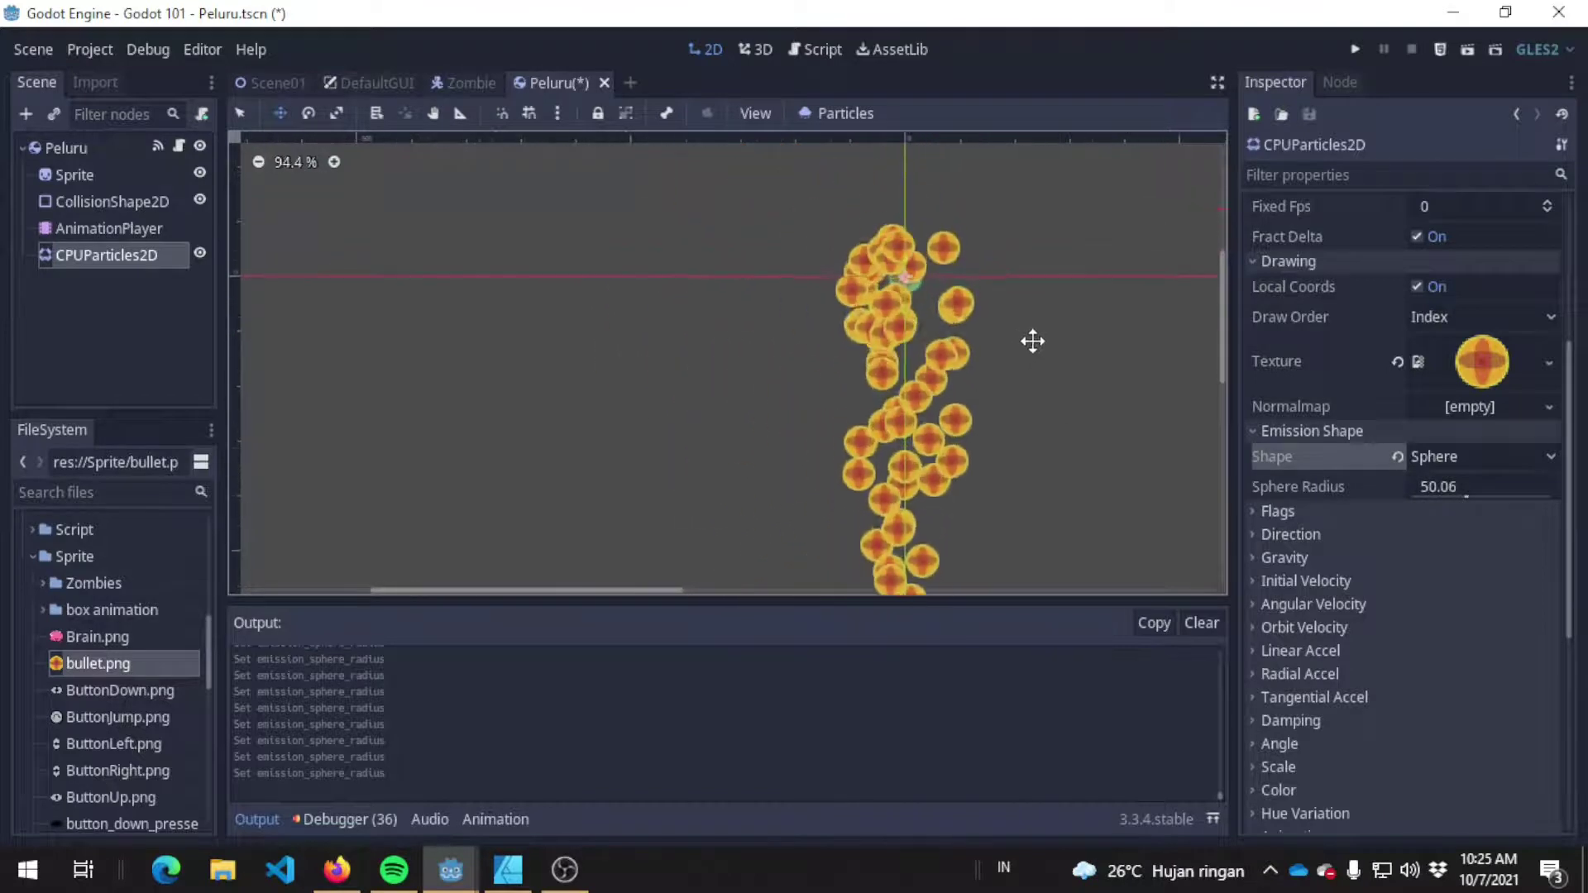
{"action": "middle_click_drag", "start_coordinate": [960, 277], "coordinate": [813, 318]}
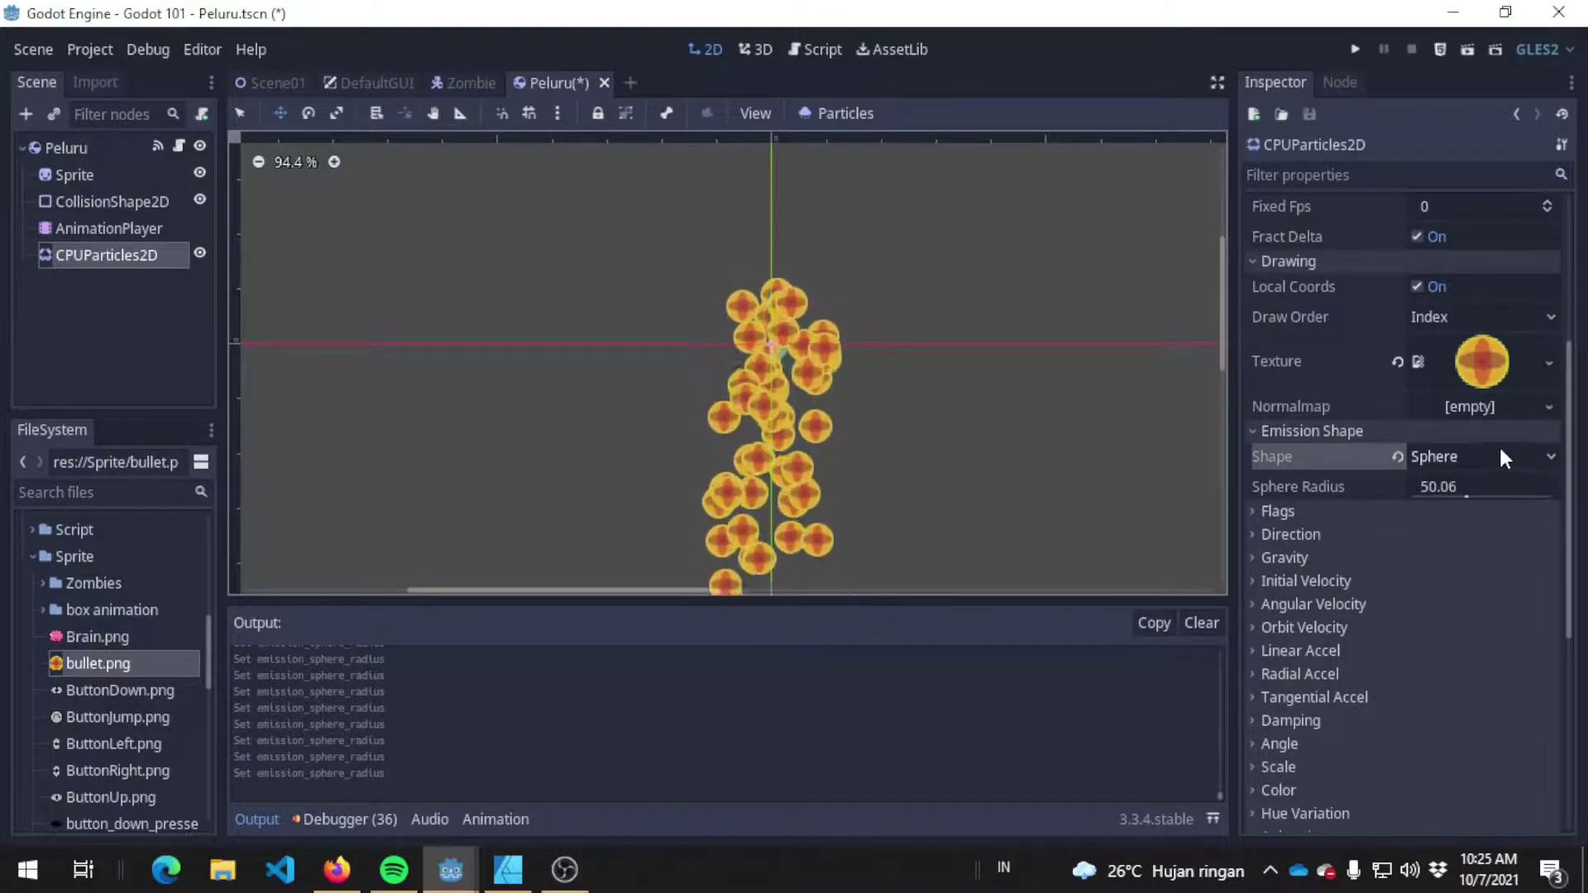
Step: Clear the particle texture and raise the particle Amount to 500
{"action": "left_click", "coordinate": [1397, 362]}
{"action": "scroll", "coordinate": [1448, 405], "scroll_direction": "up", "scroll_amount": 5}
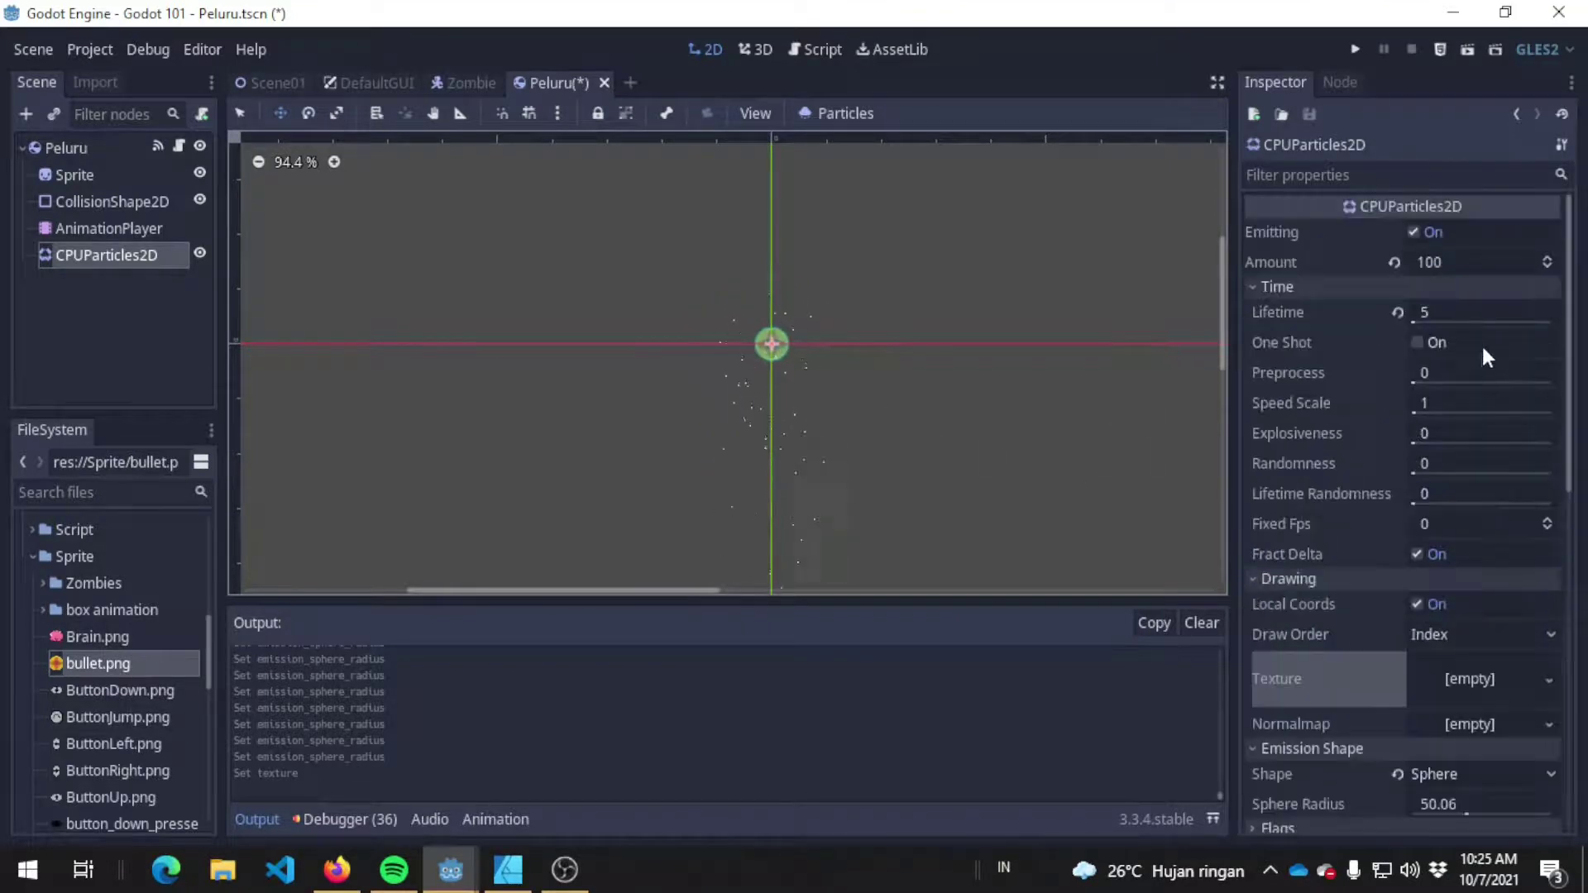
{"action": "left_click", "coordinate": [1484, 259]}
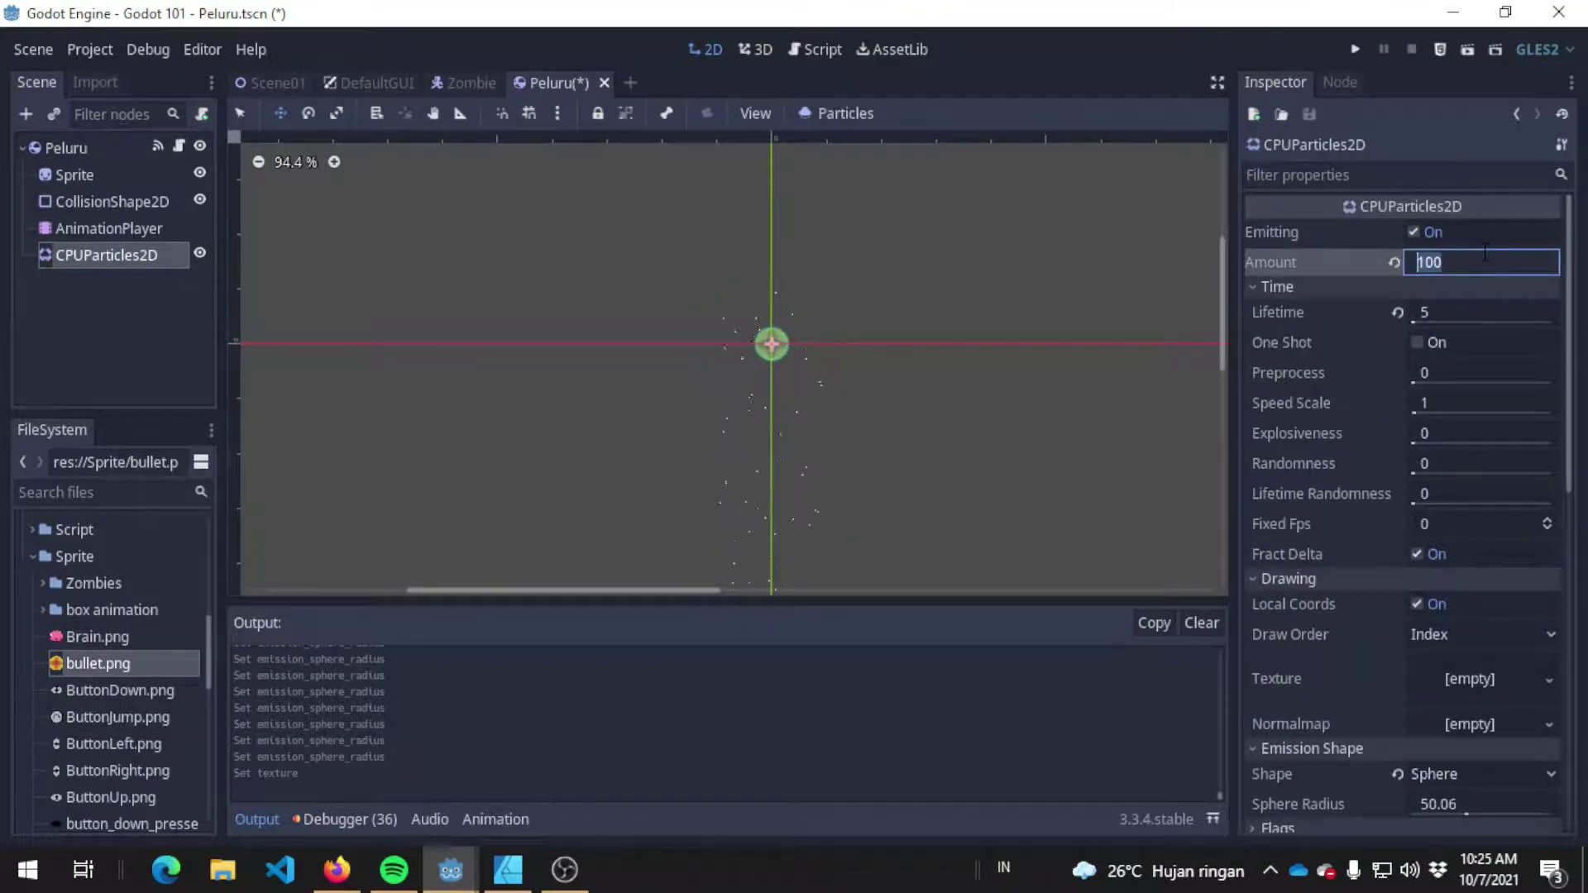
{"action": "type", "text": "50"}
{"action": "key", "text": "Return"}
{"action": "left_click", "coordinate": [1477, 263]}
{"action": "type", "text": "0"}
{"action": "key", "text": "Return"}
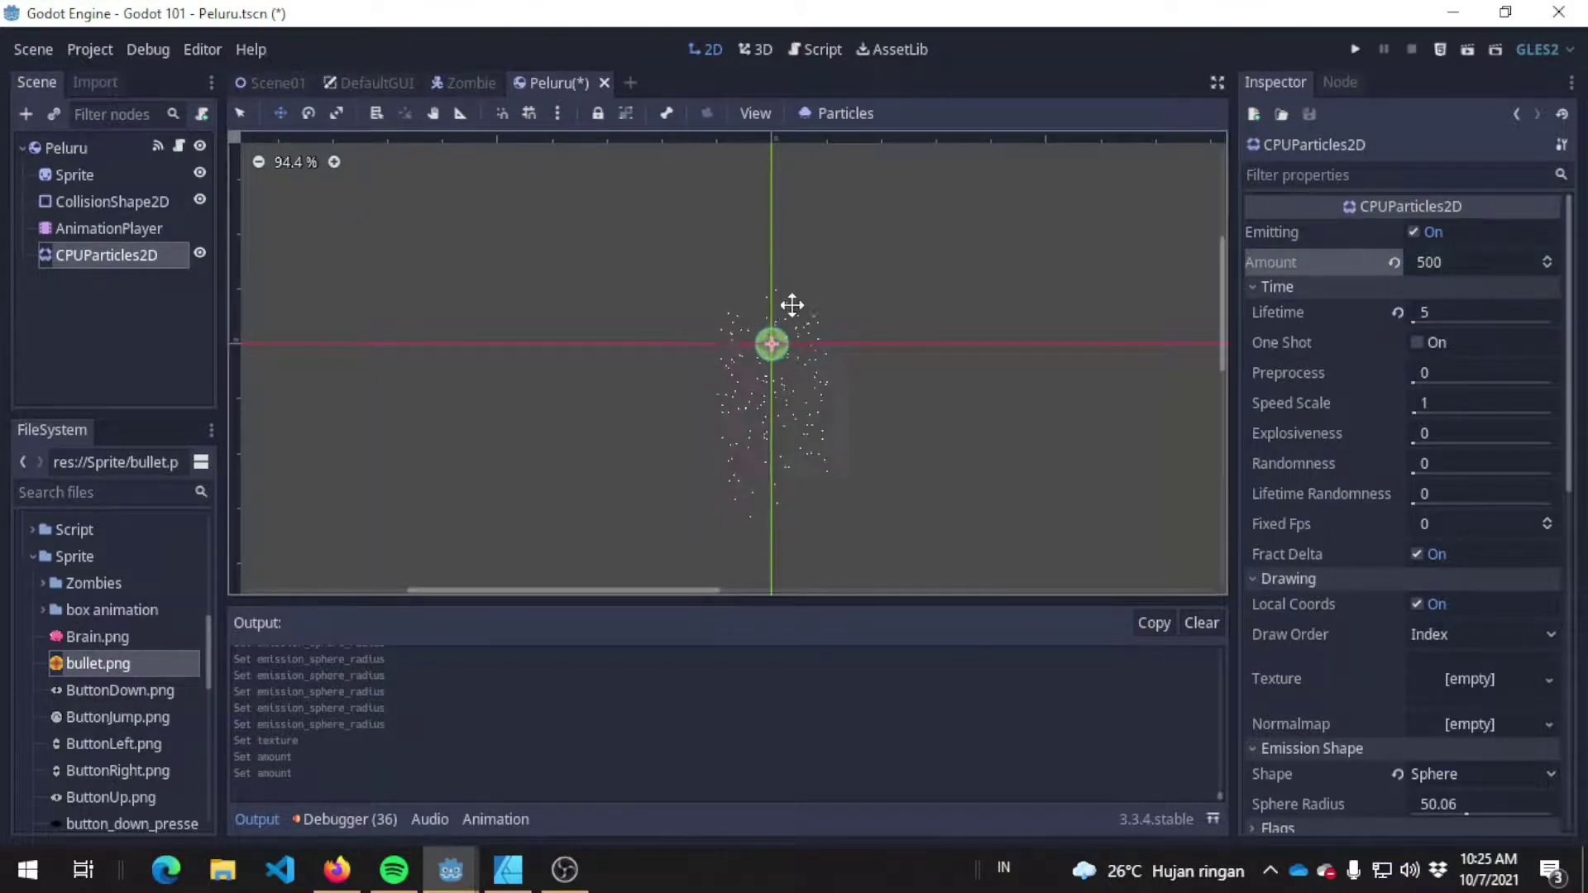
Step: Reduce the emission Sphere Radius to 23.4
{"action": "scroll", "coordinate": [806, 351], "scroll_direction": "up", "scroll_amount": 3}
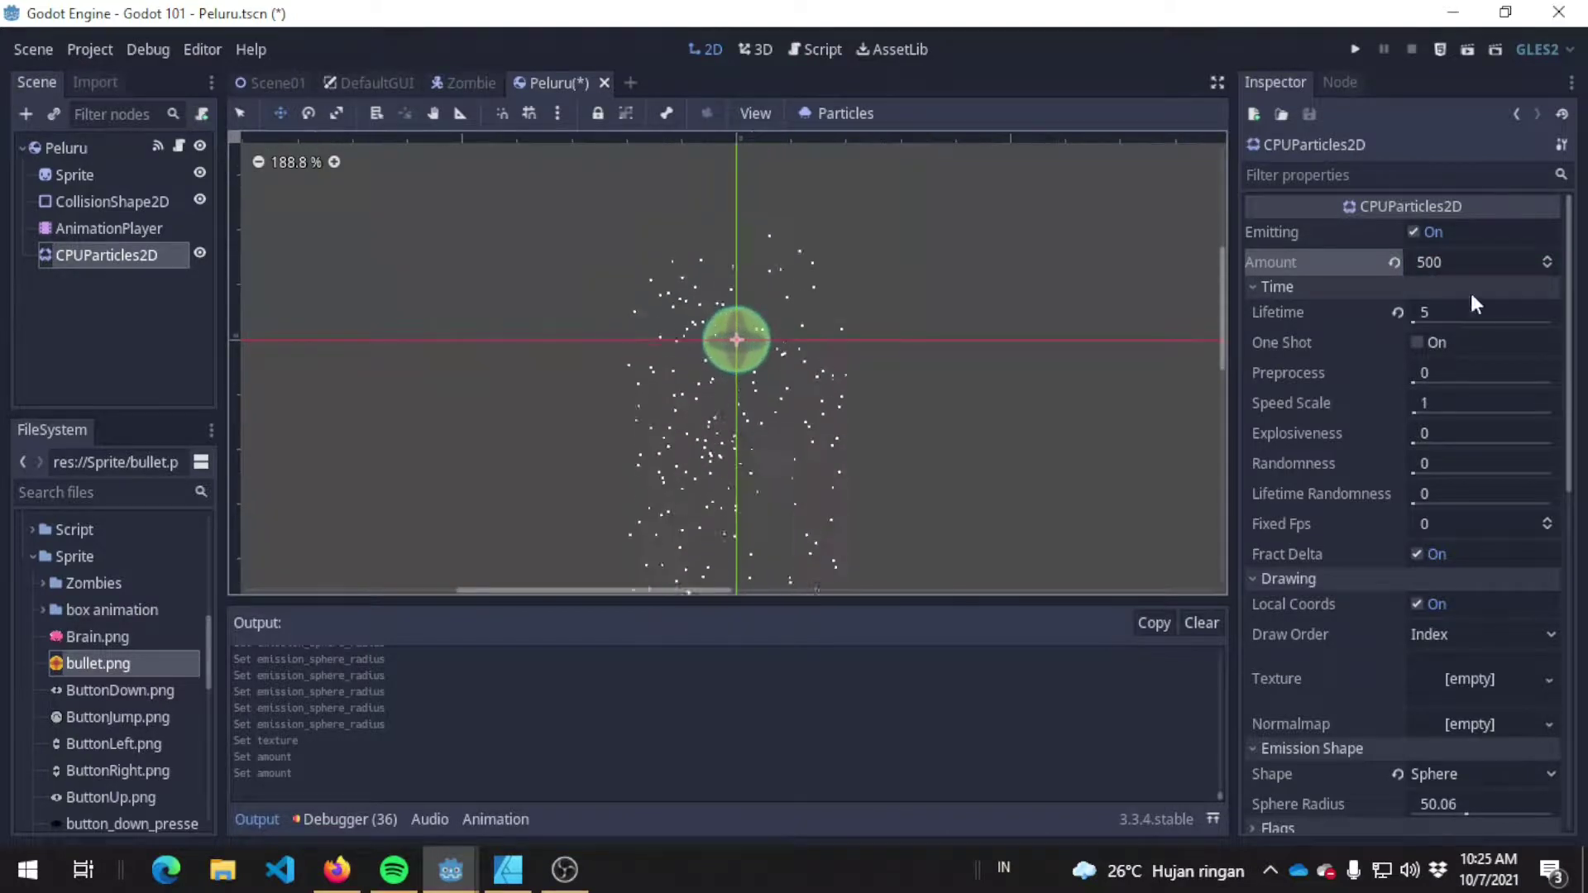
{"action": "scroll", "coordinate": [1466, 646], "scroll_direction": "down", "scroll_amount": 3}
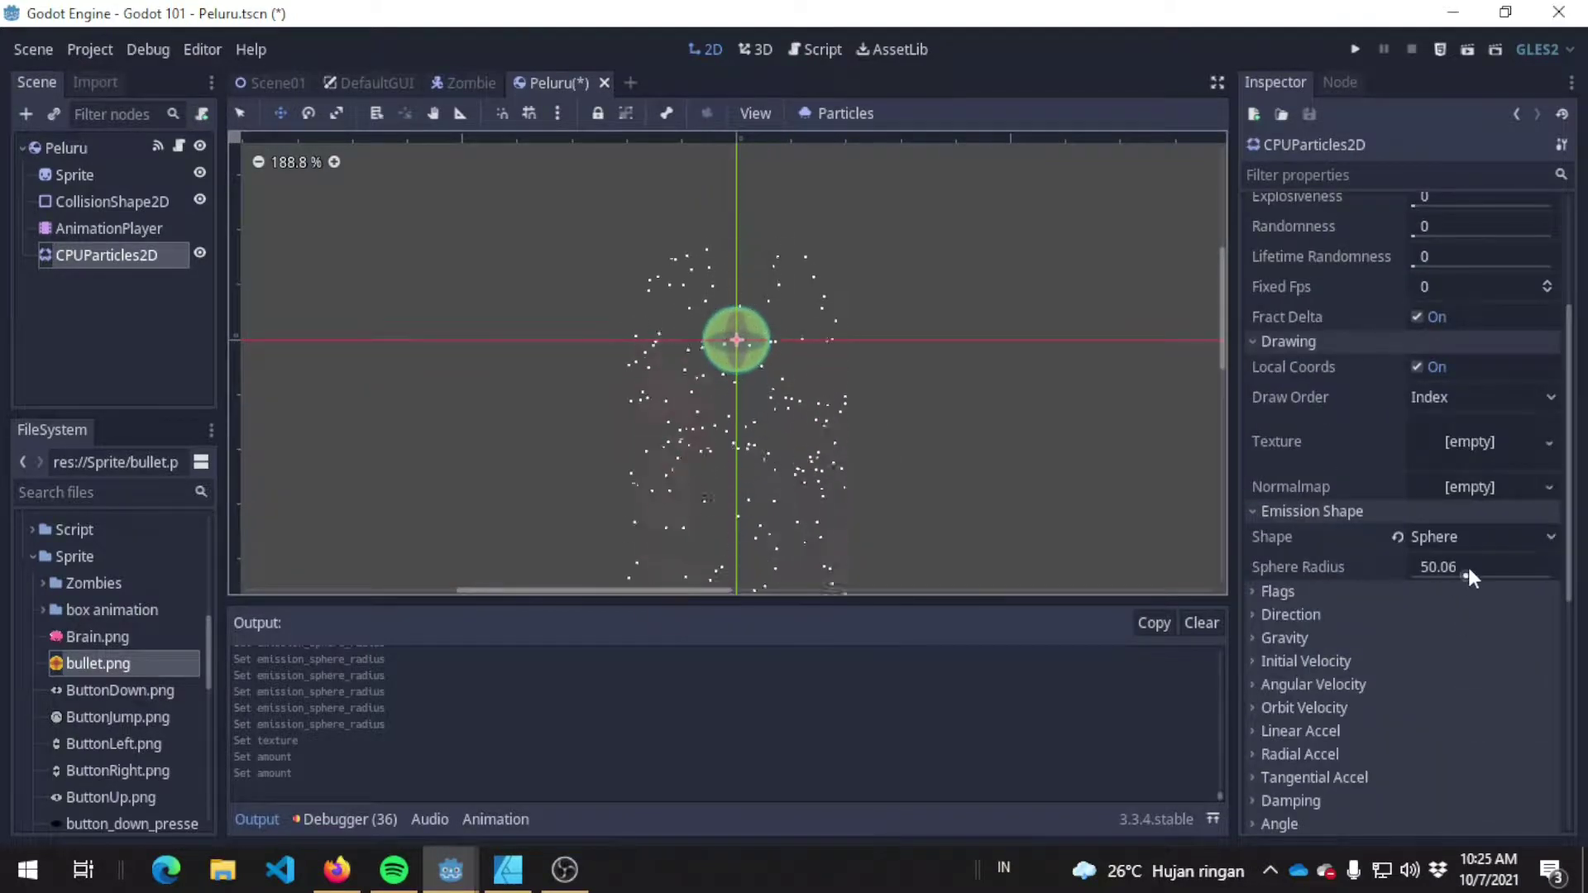
{"action": "left_click_drag", "start_coordinate": [1466, 578], "coordinate": [1454, 578]}
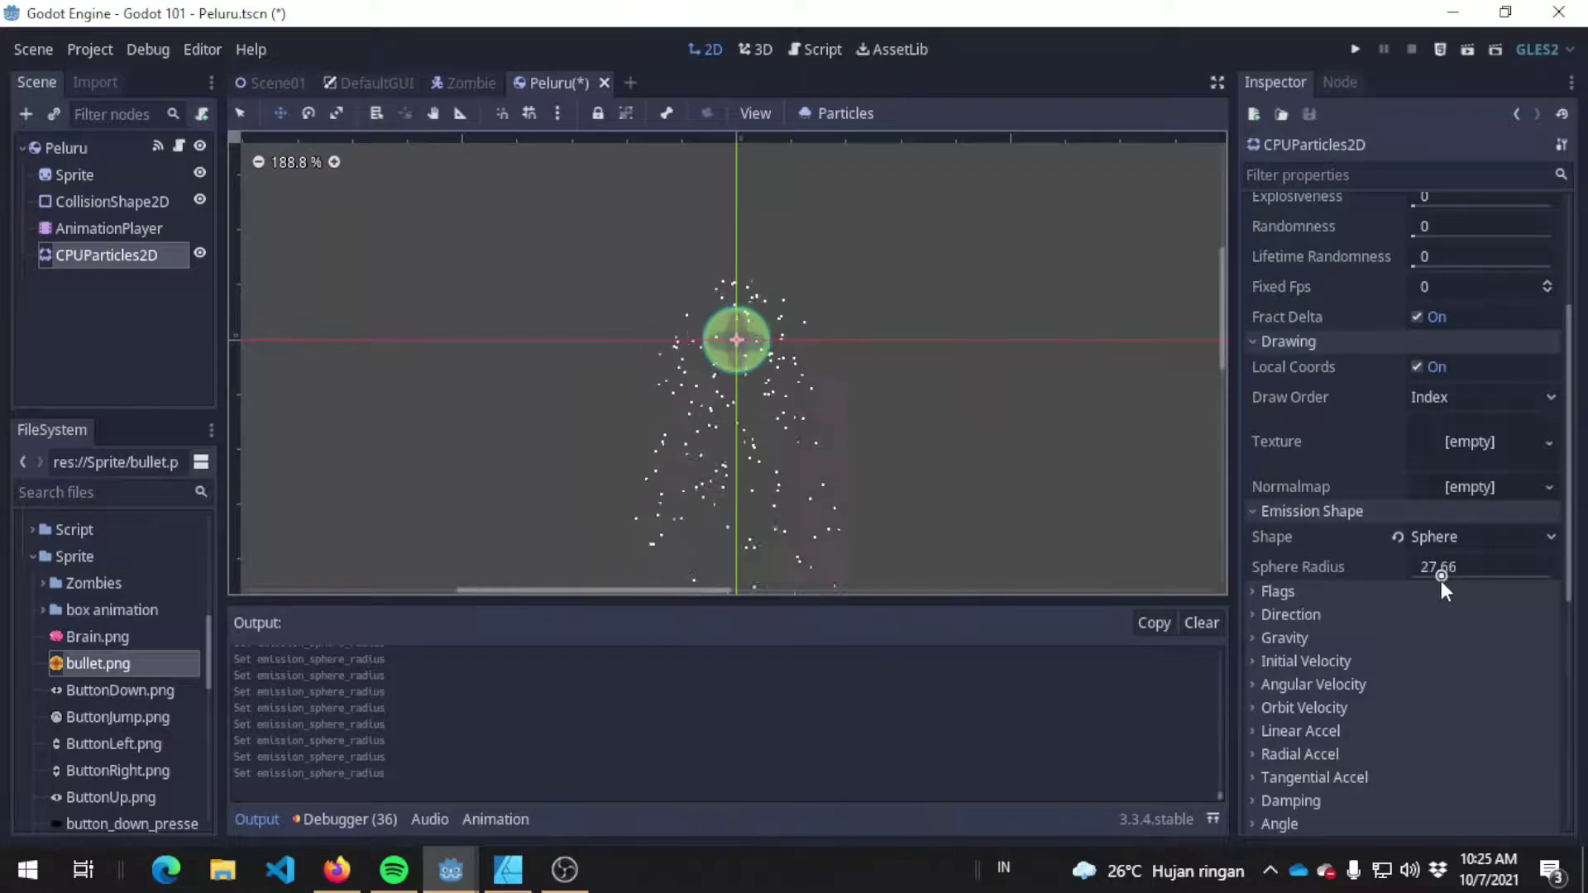
{"action": "scroll", "coordinate": [766, 339], "scroll_direction": "up", "scroll_amount": 2}
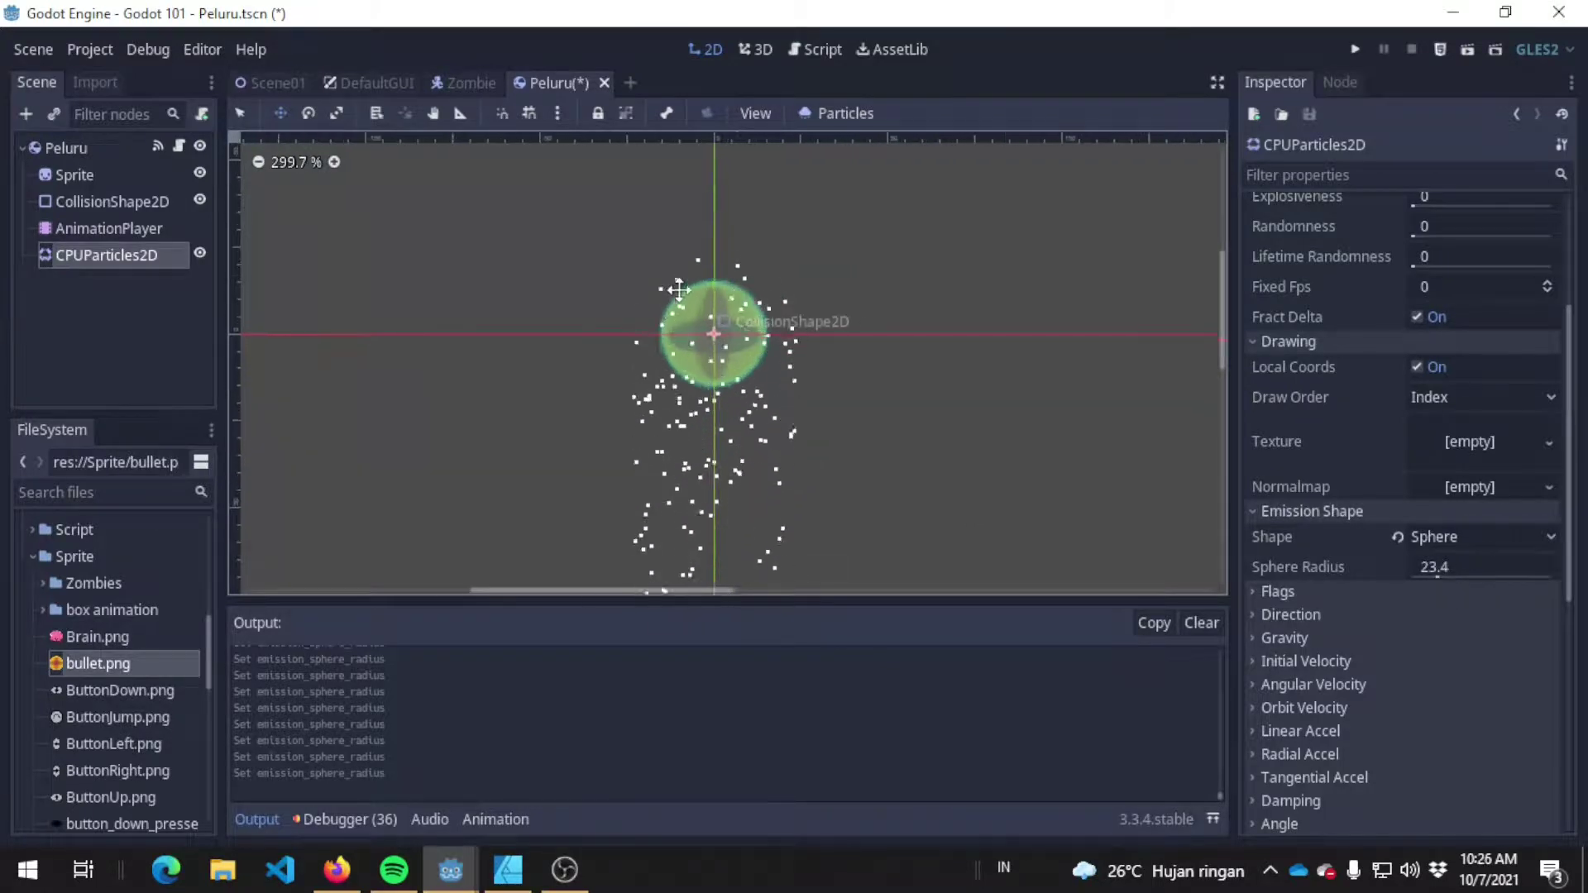
Step: Set the particle Amount to 1000
{"action": "scroll", "coordinate": [1553, 320], "scroll_direction": "up", "scroll_amount": 3}
{"action": "left_click", "coordinate": [1461, 265]}
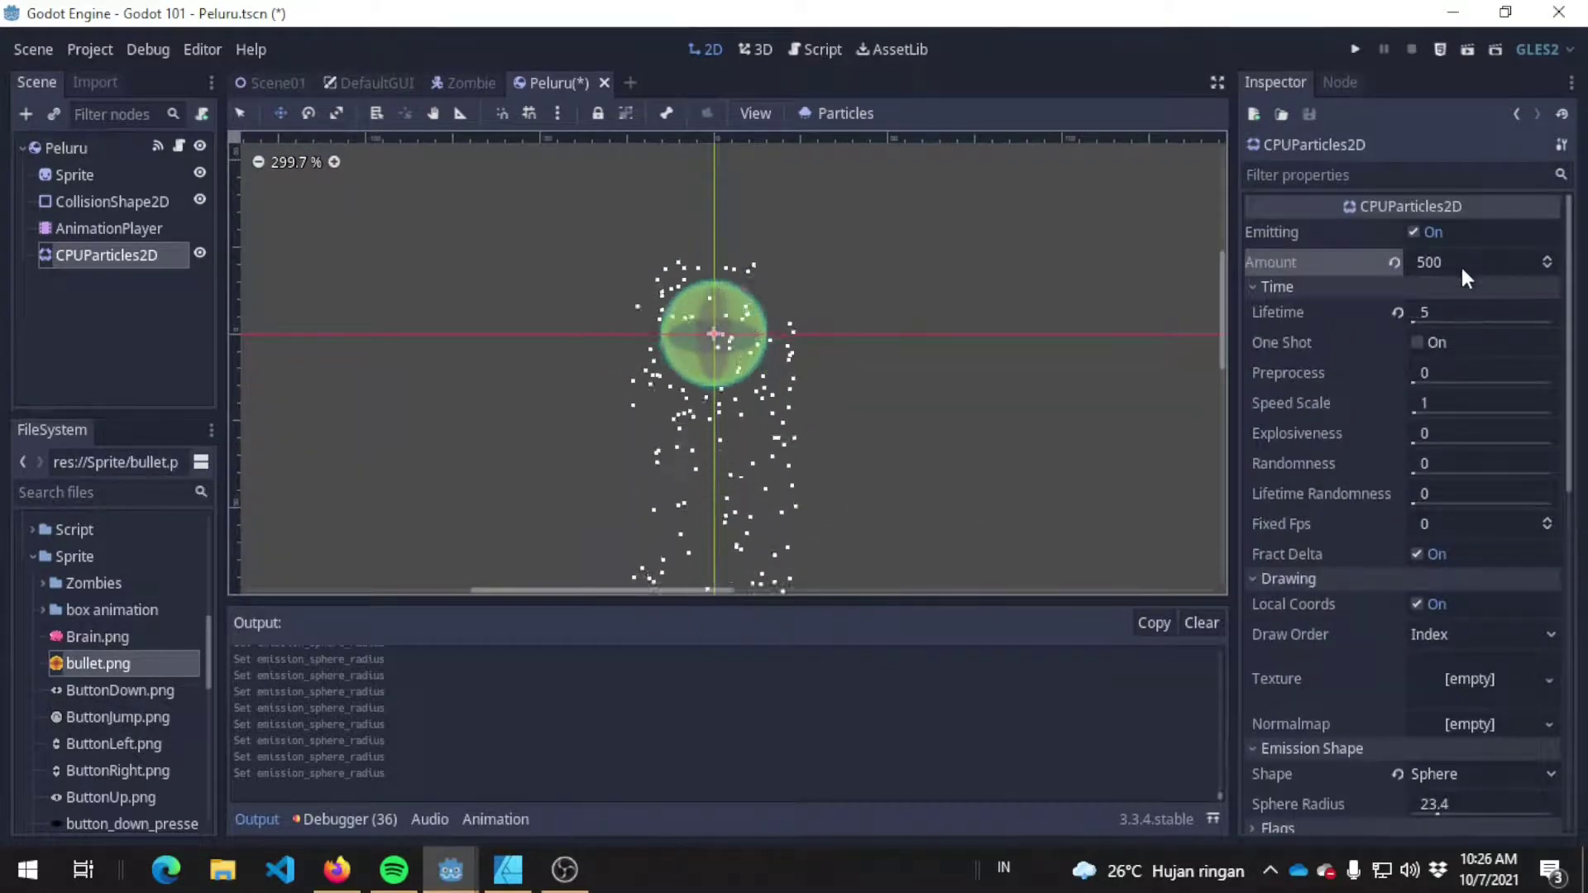
{"action": "type", "text": "1000"}
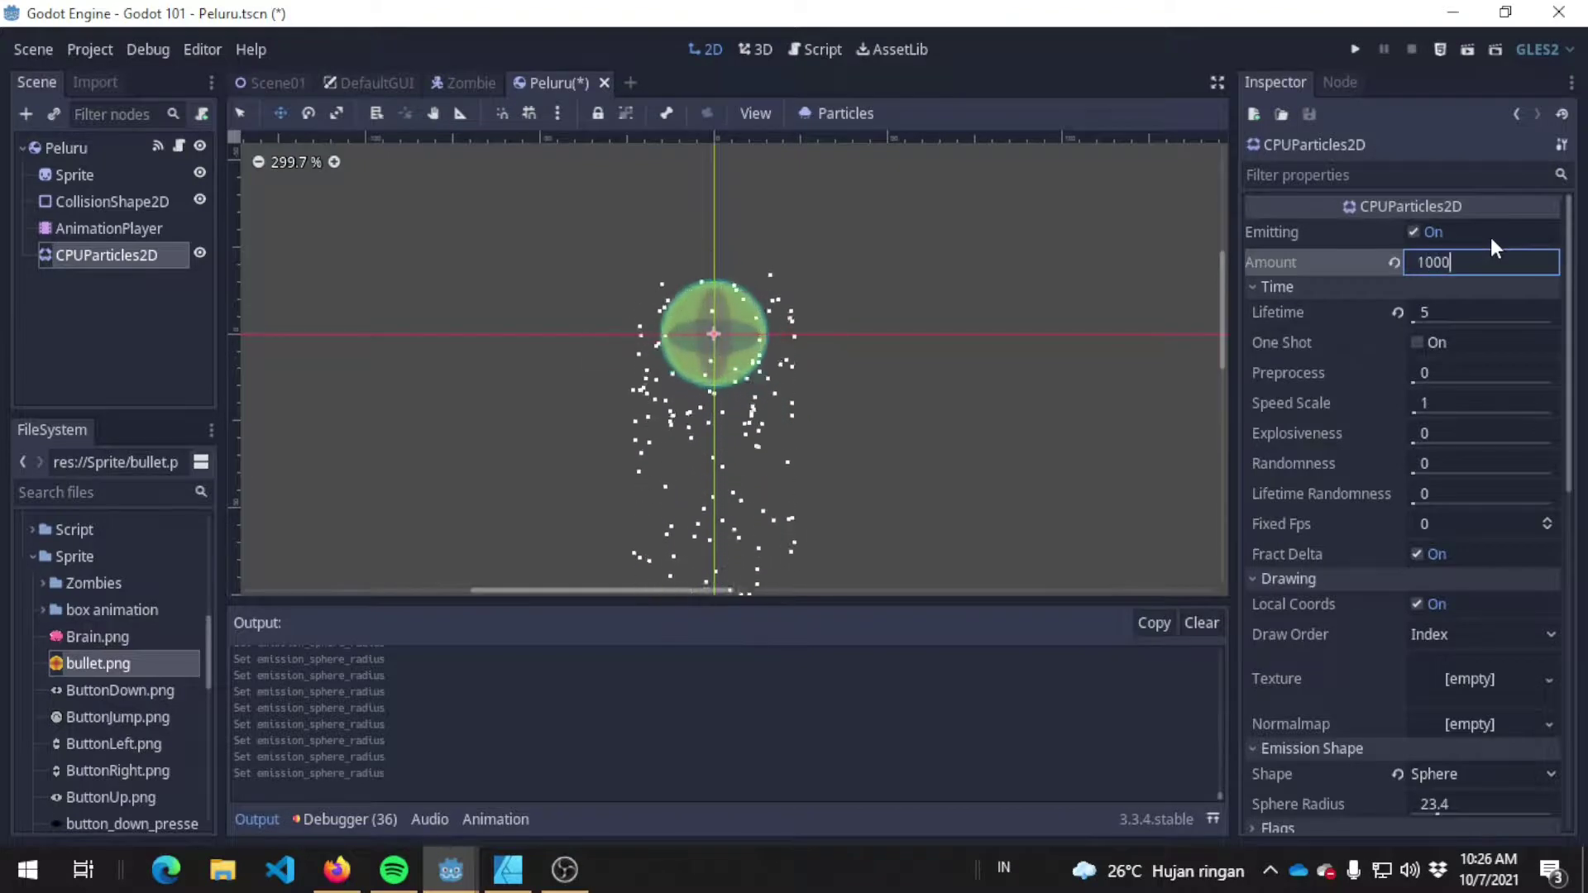
{"action": "key", "text": "Return"}
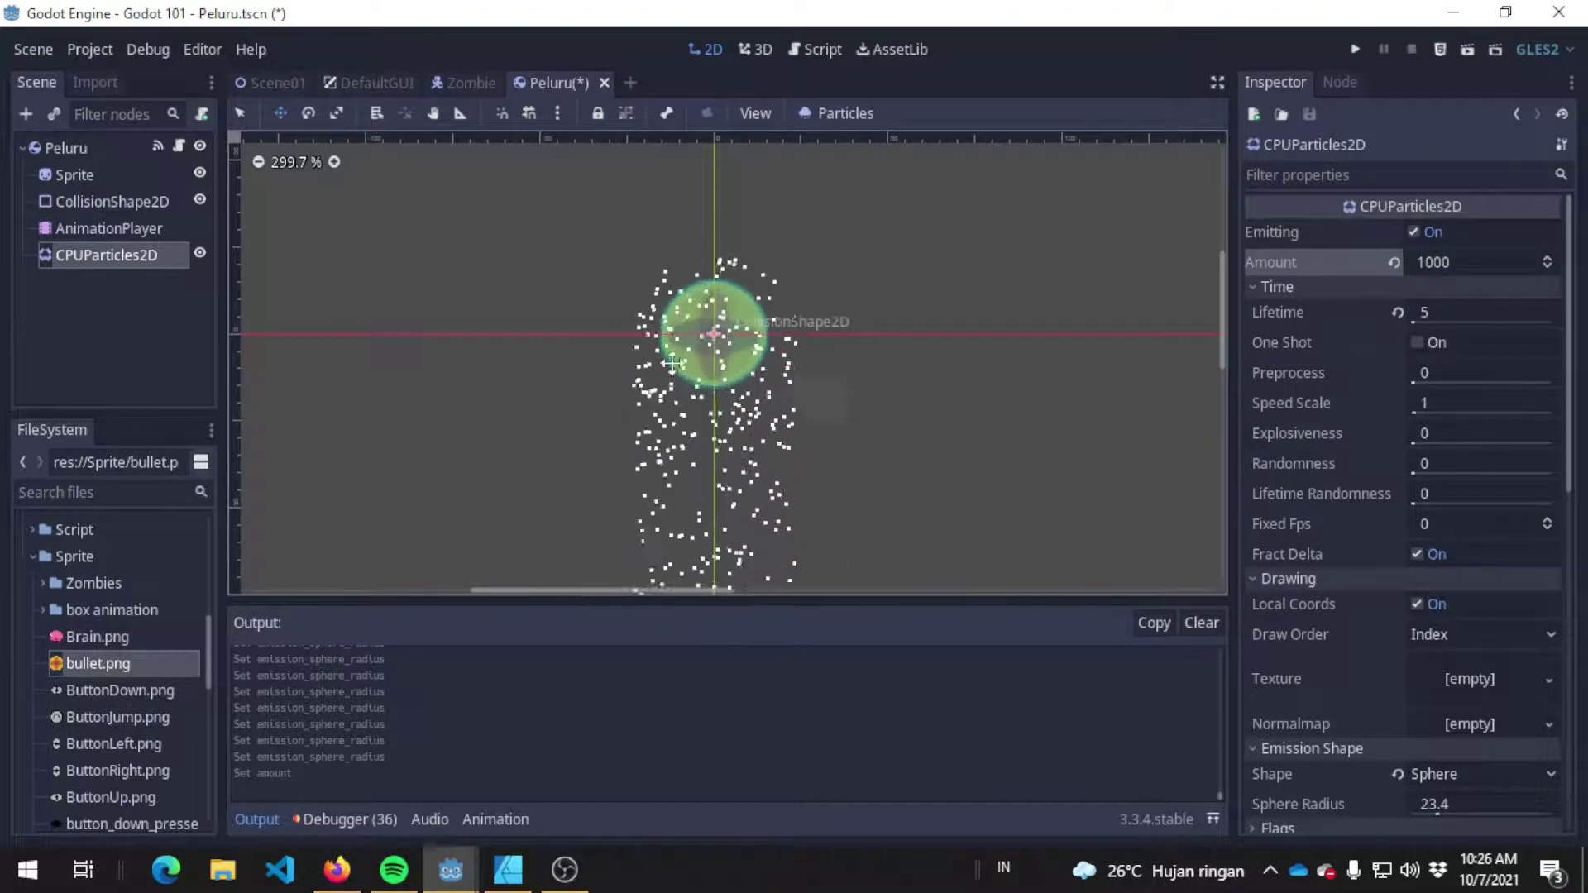
Step: Switch the emission shape to Box and set its Rect Extents to 5 in both x and y
{"action": "scroll", "coordinate": [1437, 538], "scroll_direction": "down", "scroll_amount": 3}
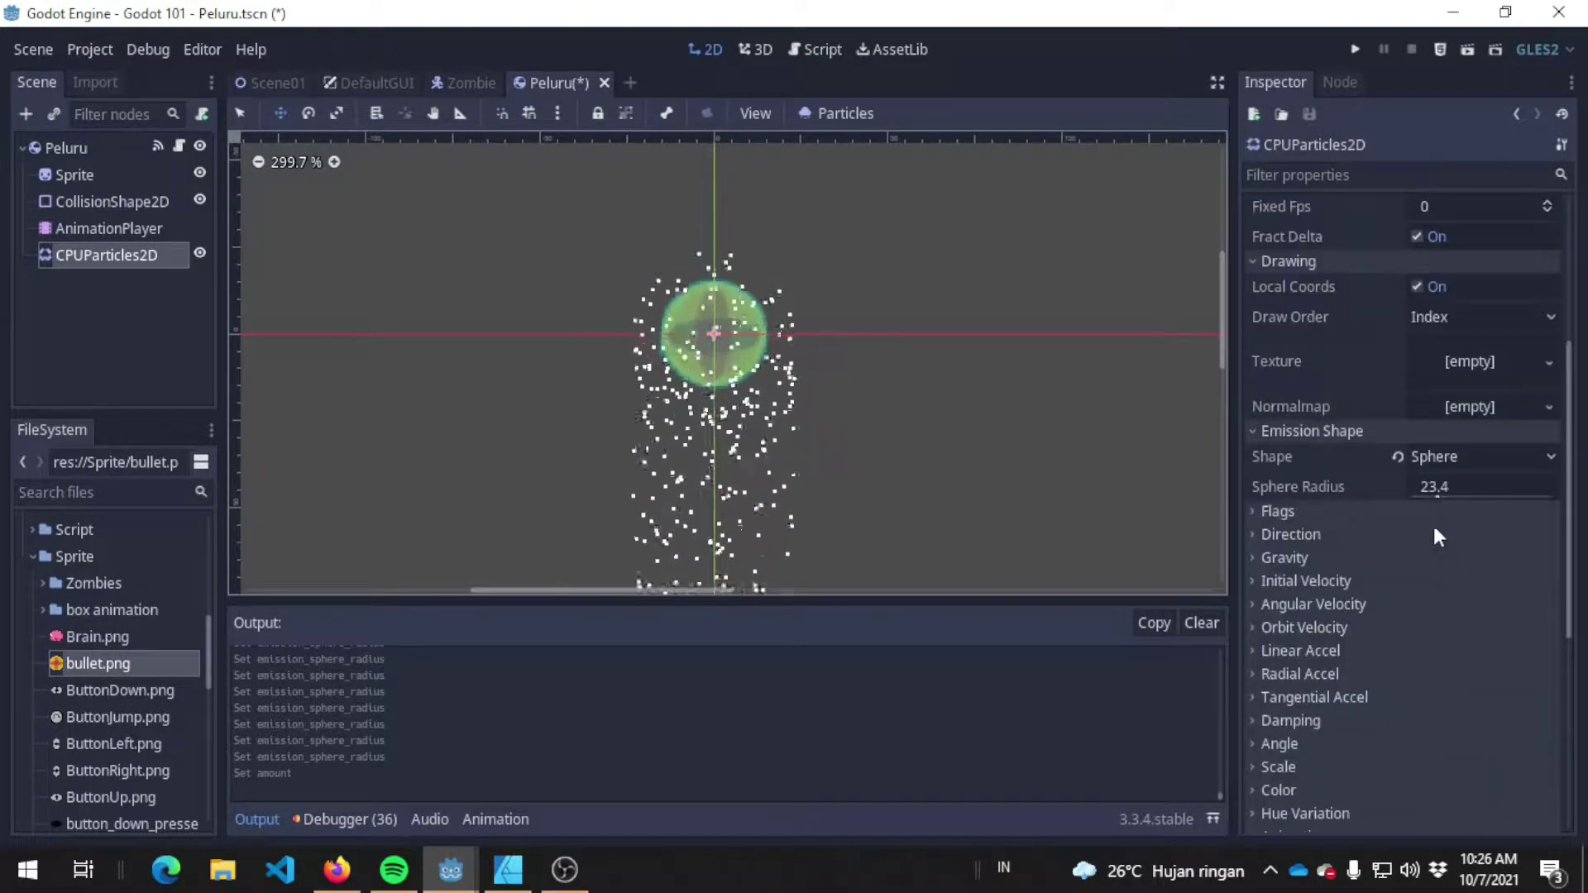
{"action": "left_click", "coordinate": [1489, 457]}
{"action": "left_click", "coordinate": [1481, 536]}
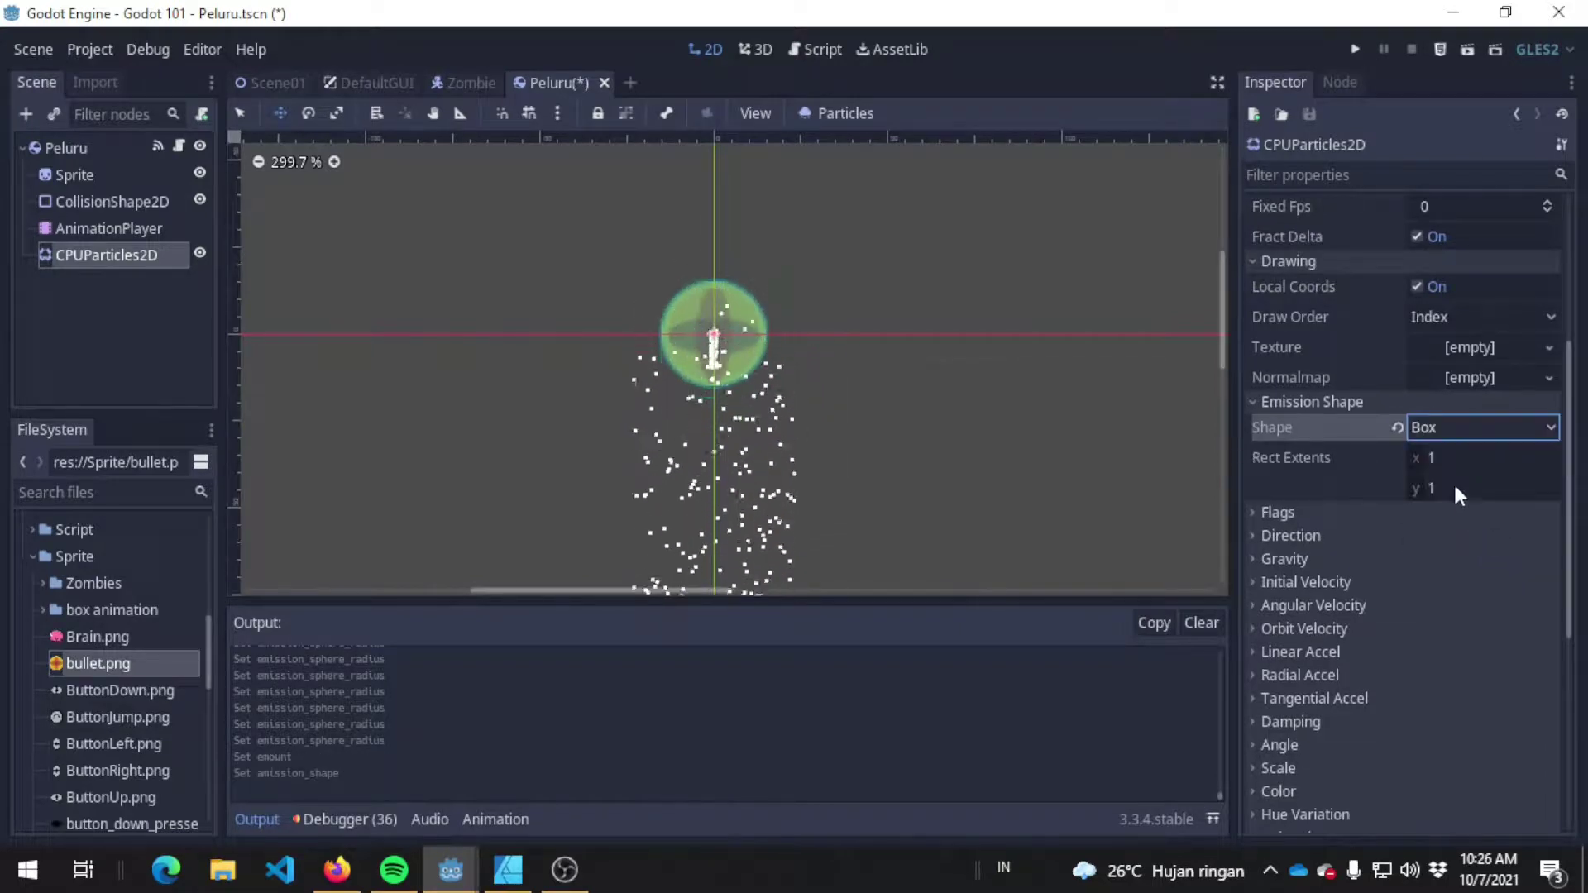
{"action": "left_click", "coordinate": [1473, 459]}
{"action": "key", "text": "BackSpace"}
{"action": "type", "text": "5"}
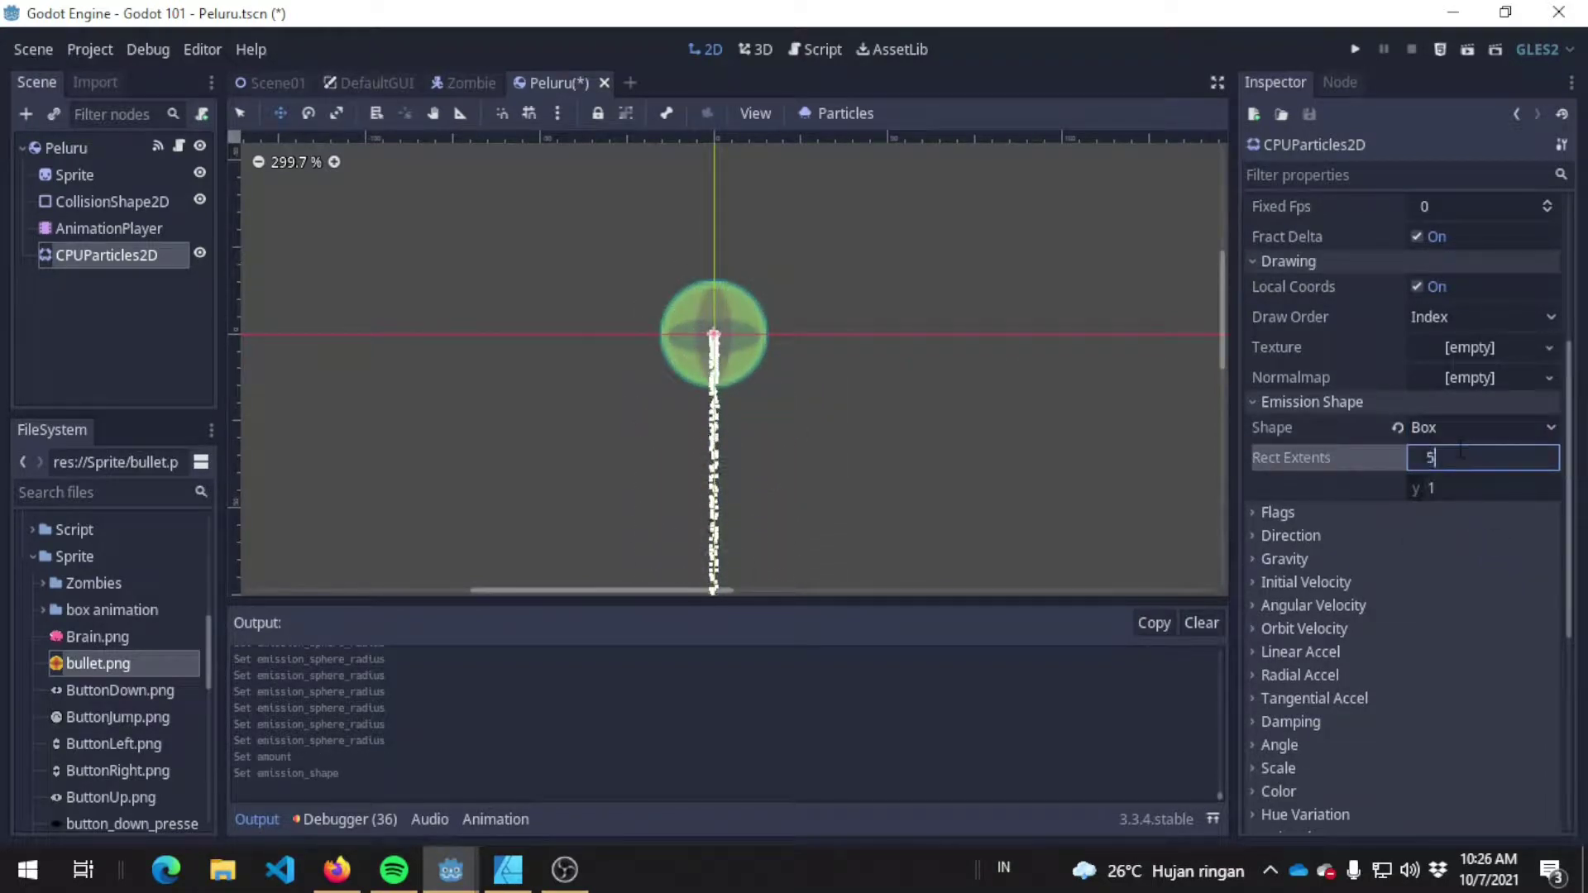
{"action": "key", "text": "Tab"}
{"action": "type", "text": "5"}
{"action": "key", "text": "Return"}
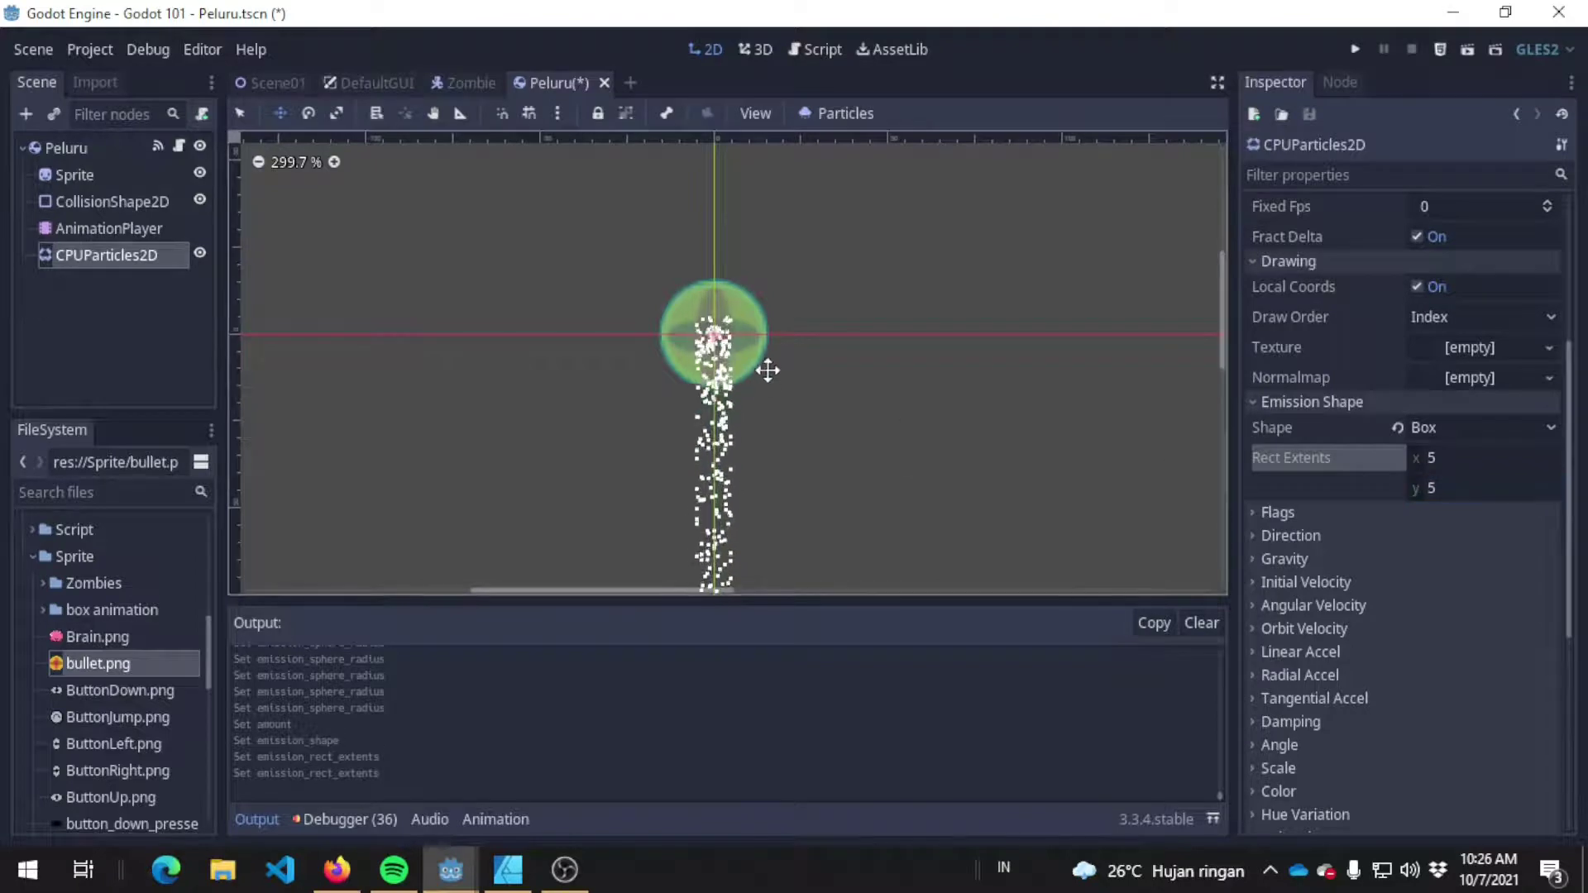
Step: Switch the emission shape to Points and add two points, with x of point 1 set to 20
{"action": "left_click", "coordinate": [1531, 427]}
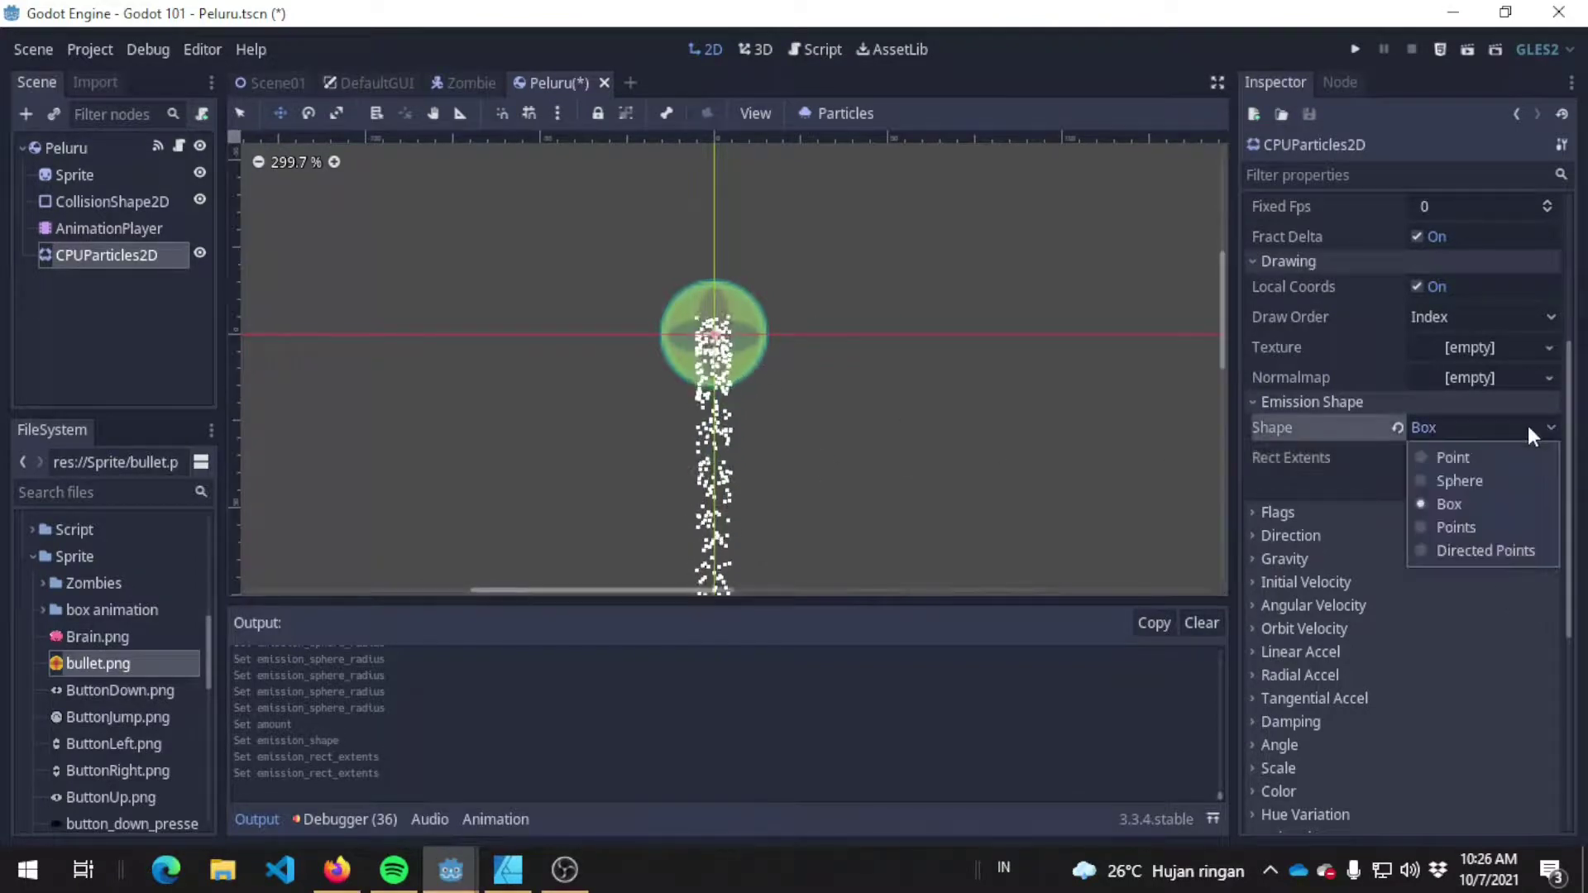
{"action": "left_click", "coordinate": [1509, 526]}
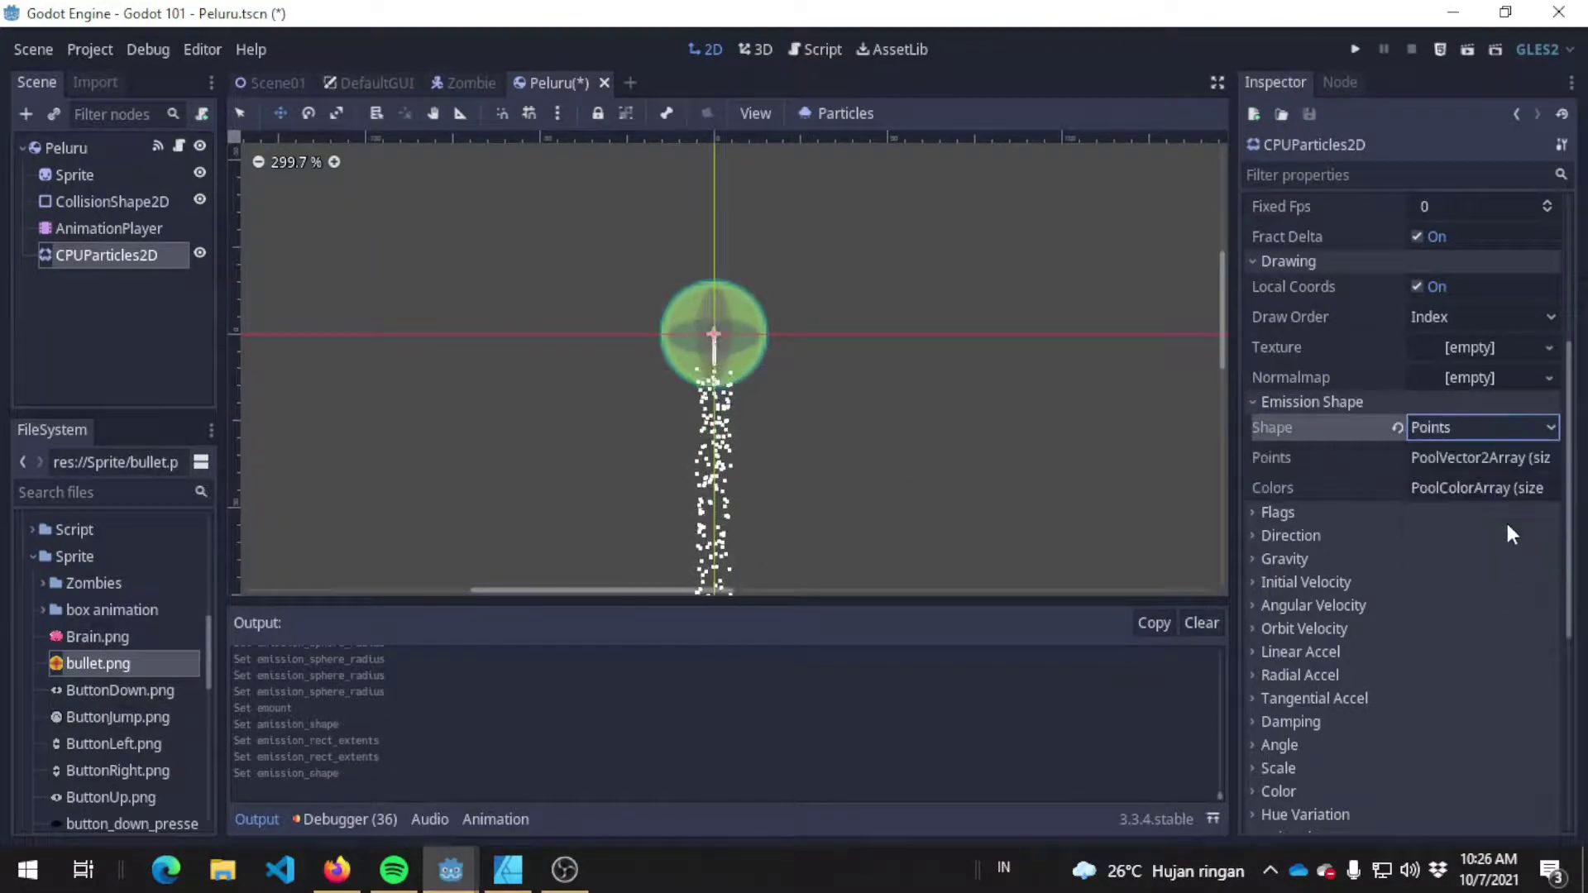
{"action": "left_click", "coordinate": [1547, 456]}
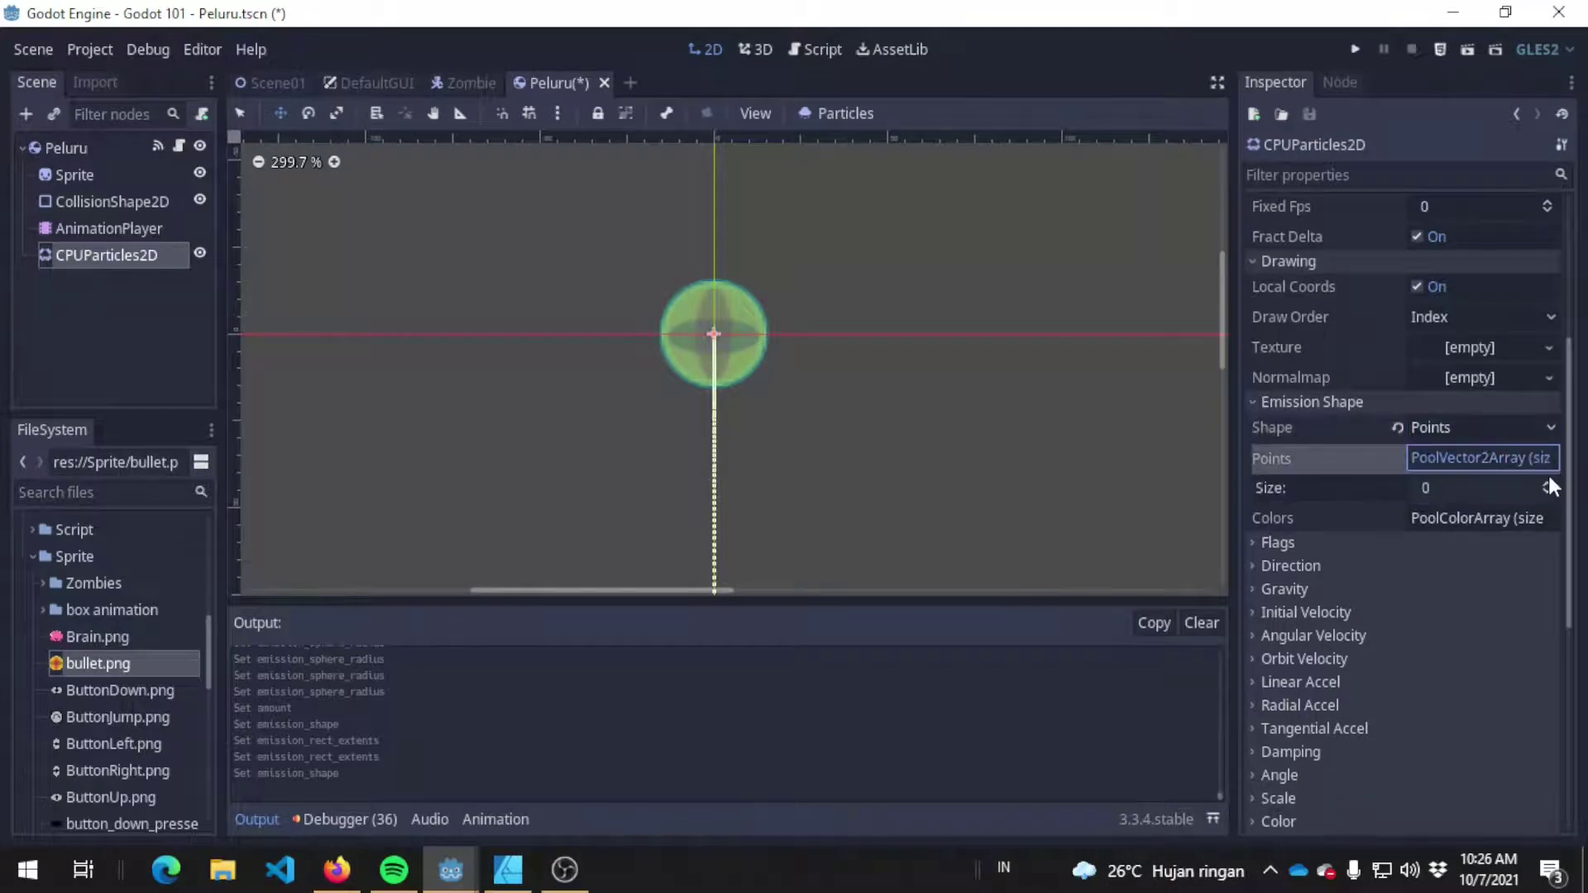
{"action": "left_click", "coordinate": [1547, 485]}
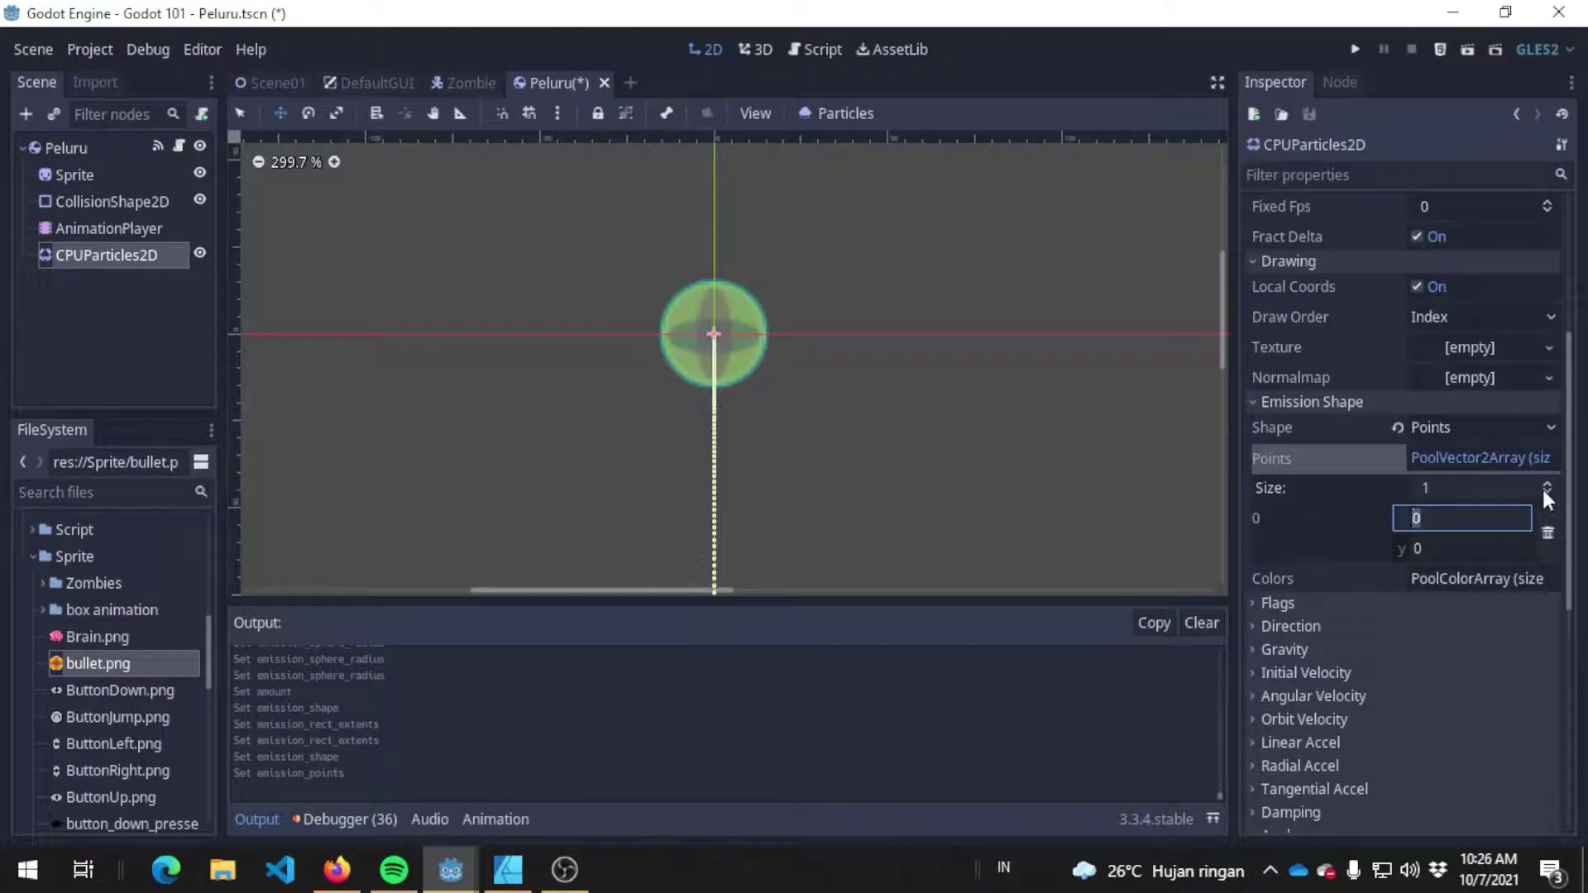
{"action": "left_click", "coordinate": [1546, 485]}
{"action": "left_click", "coordinate": [1457, 578]}
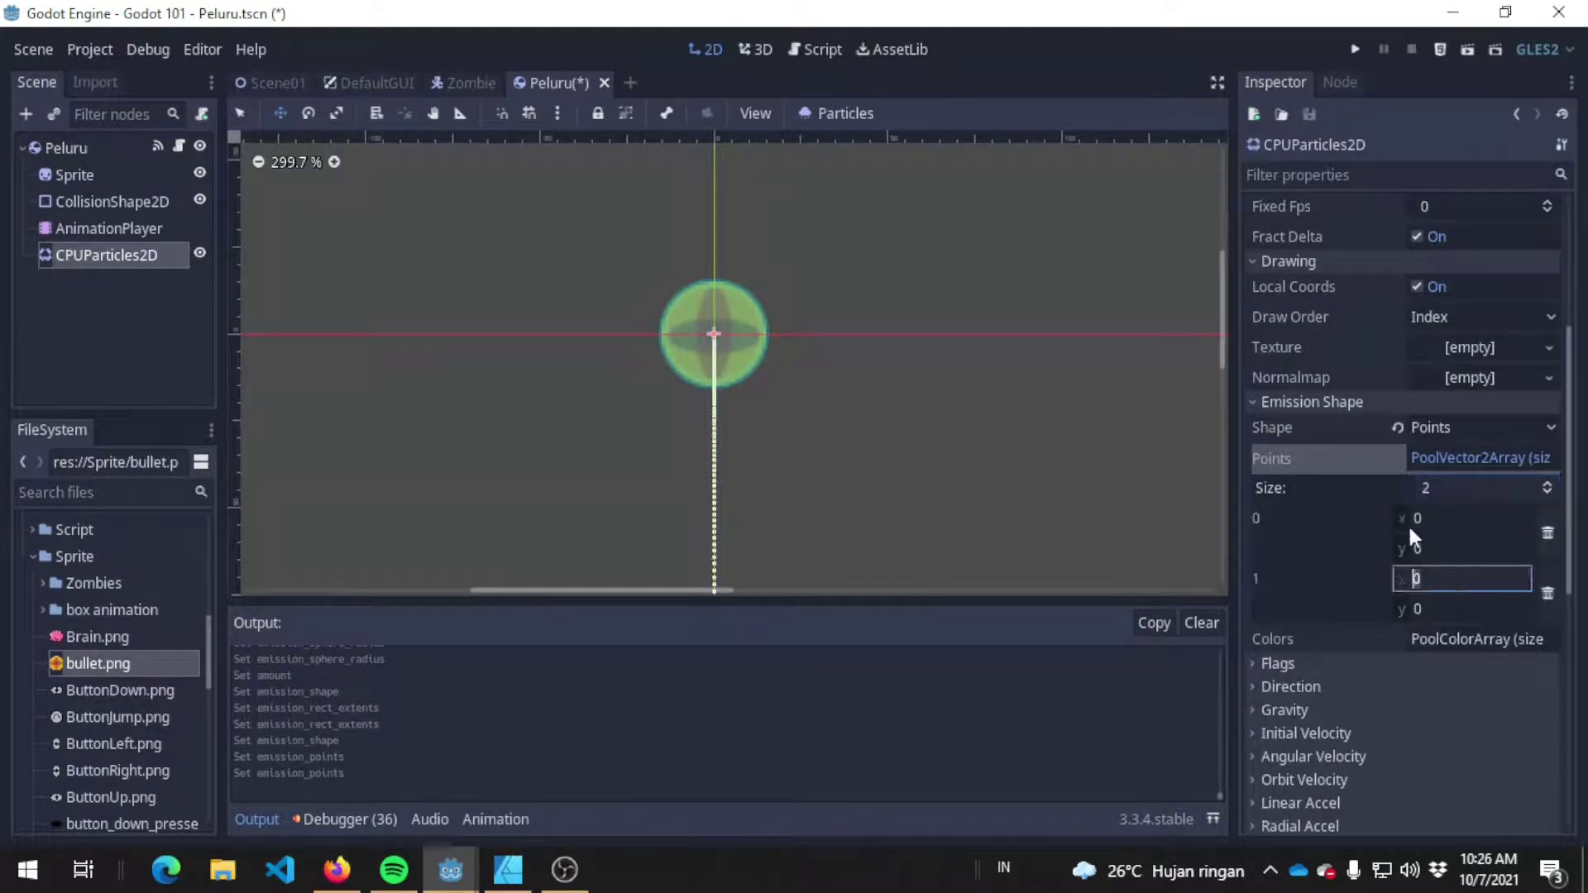
{"action": "type", "text": "20"}
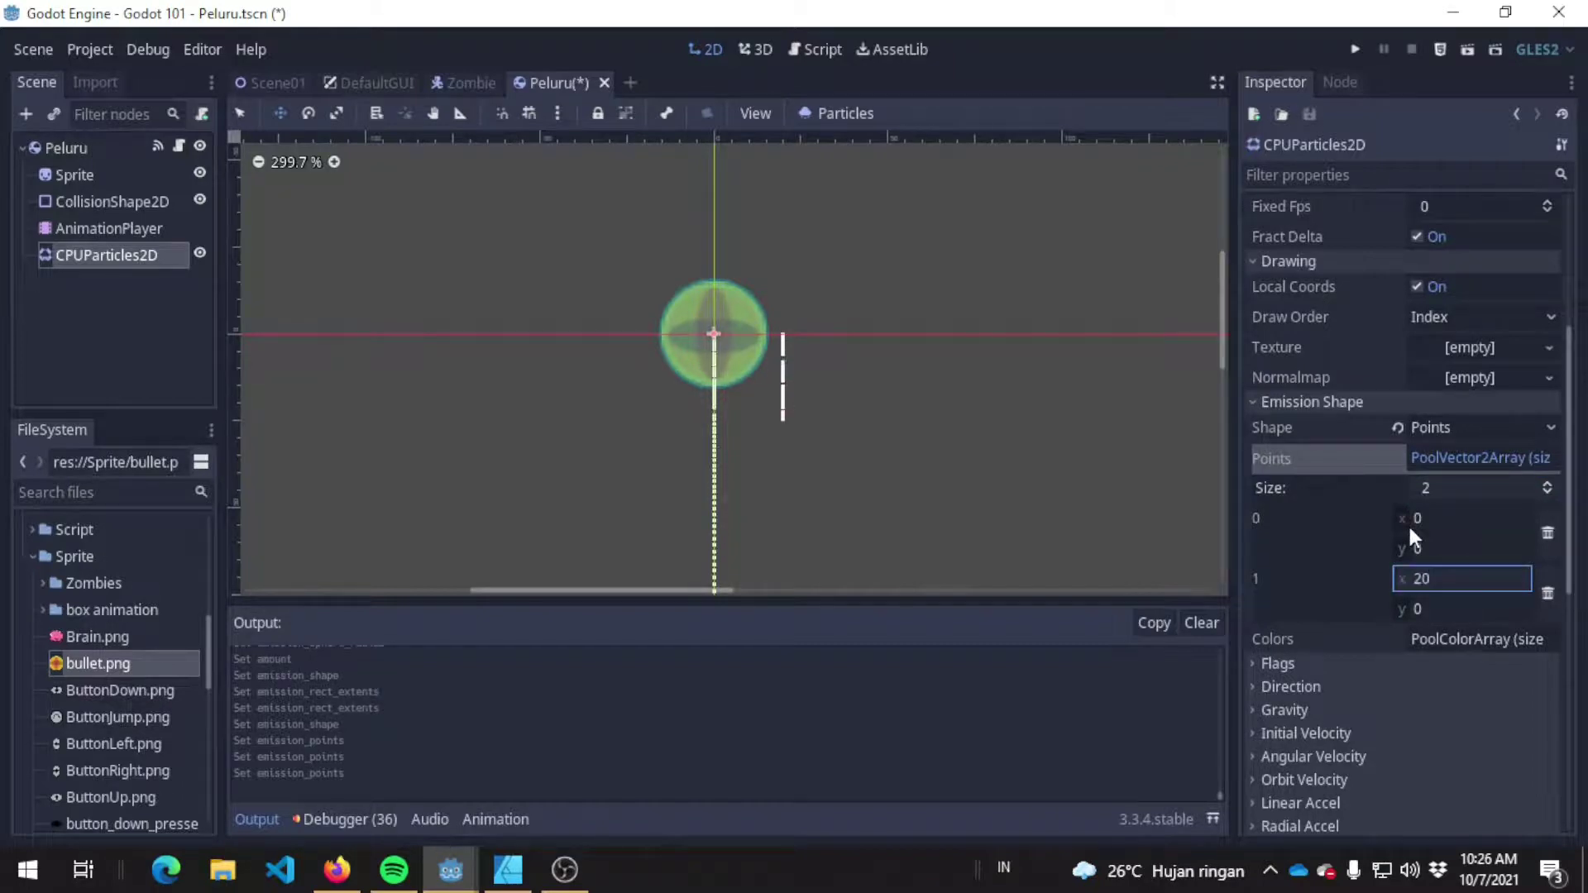
{"action": "key", "text": "Return"}
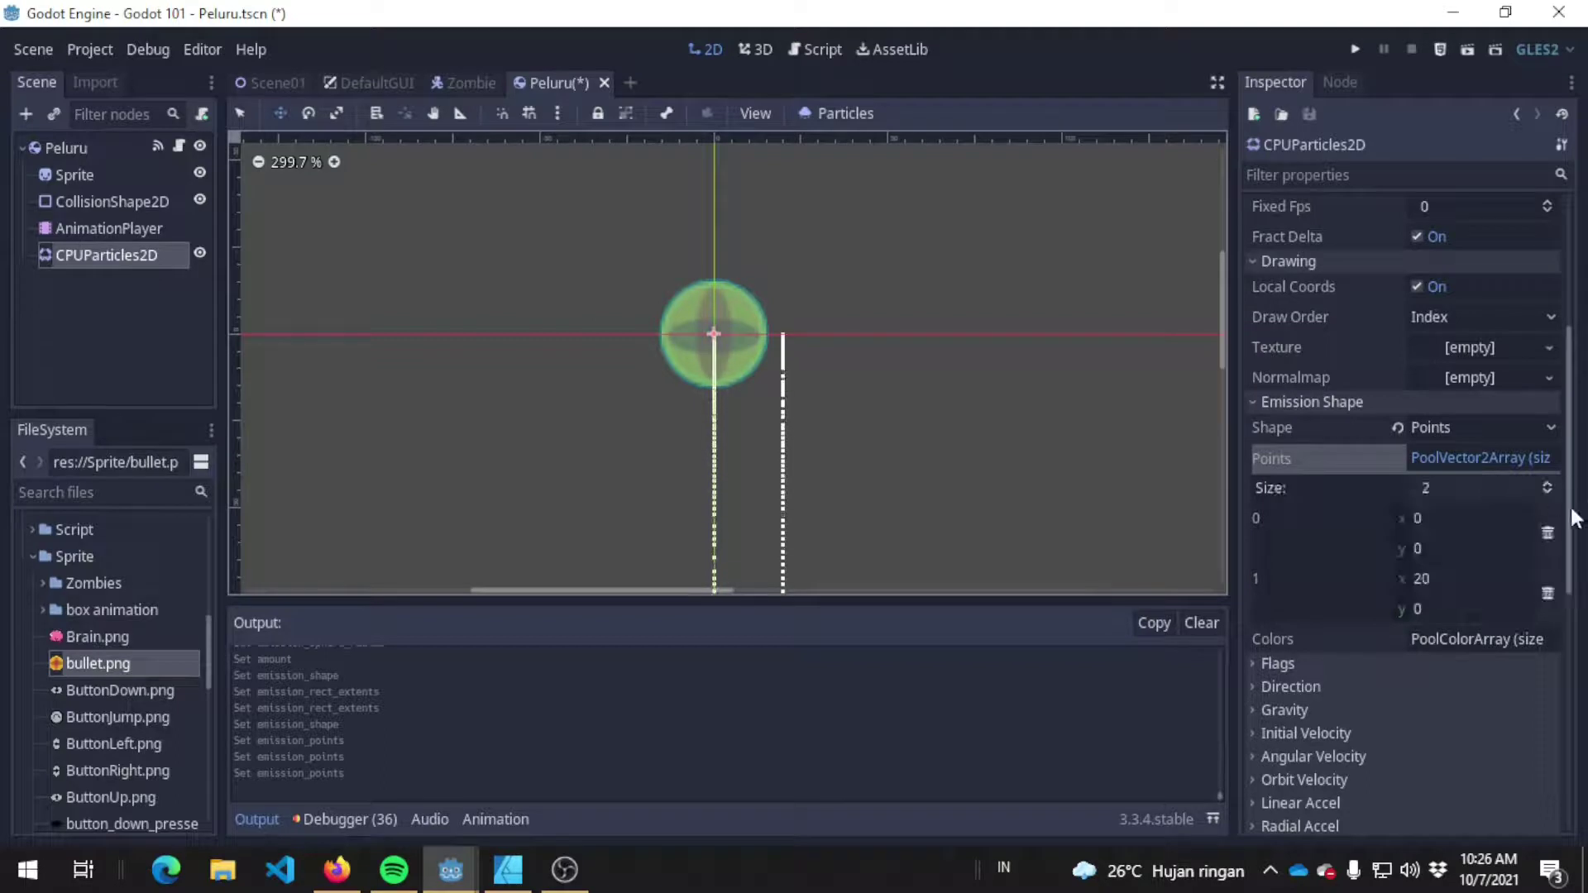
Step: Delete emission point 0 and add a new point at the end of the Points array
{"action": "left_click", "coordinate": [1547, 534]}
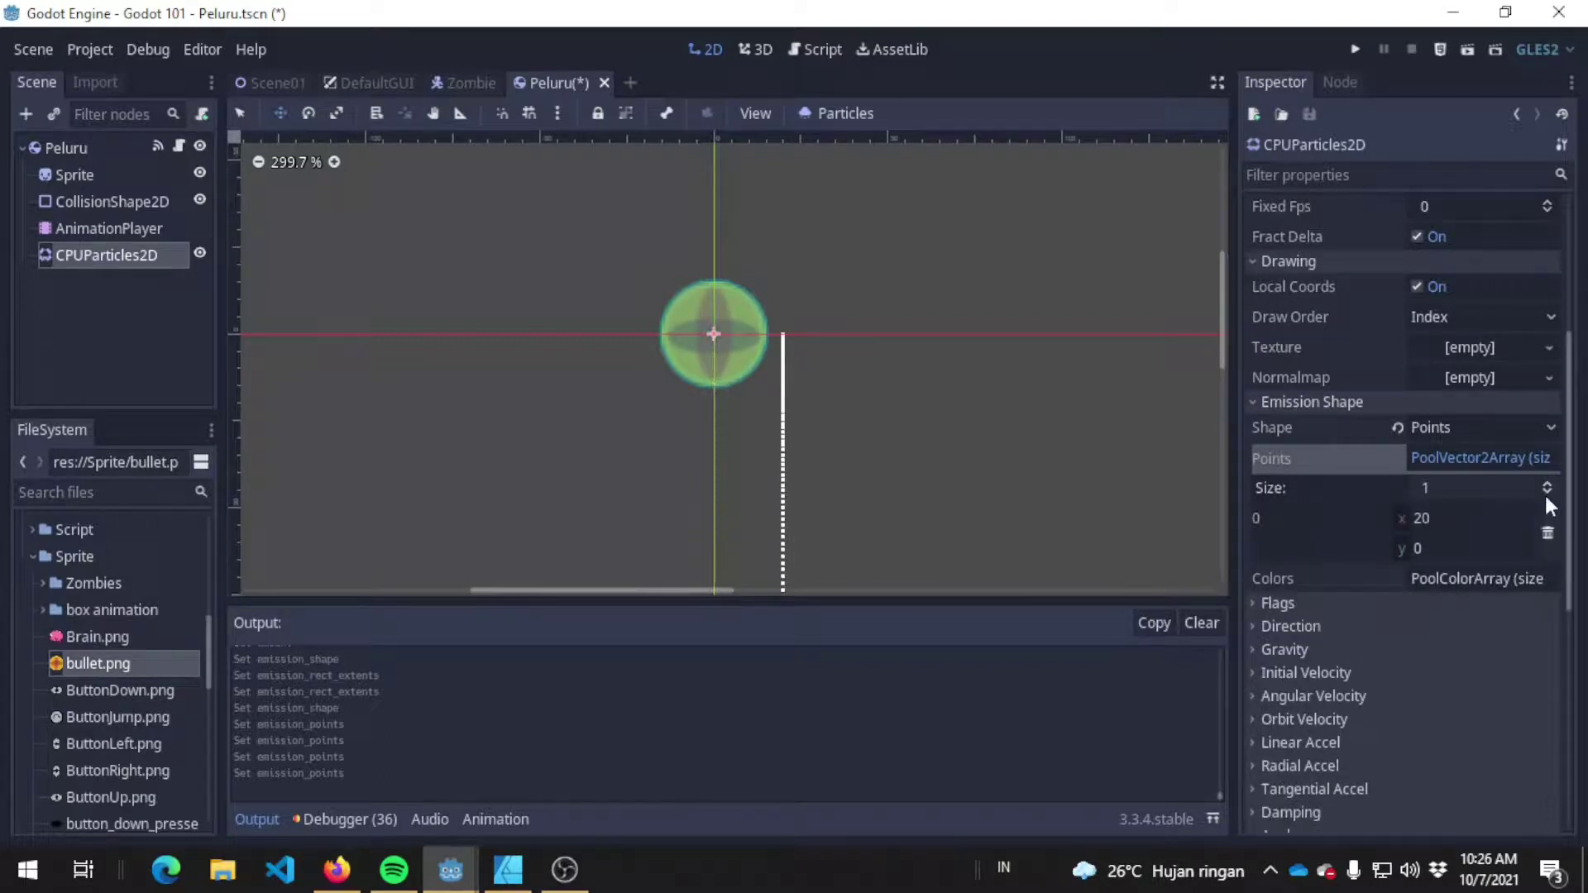
{"action": "left_click", "coordinate": [1546, 484]}
{"action": "left_click", "coordinate": [1485, 572]}
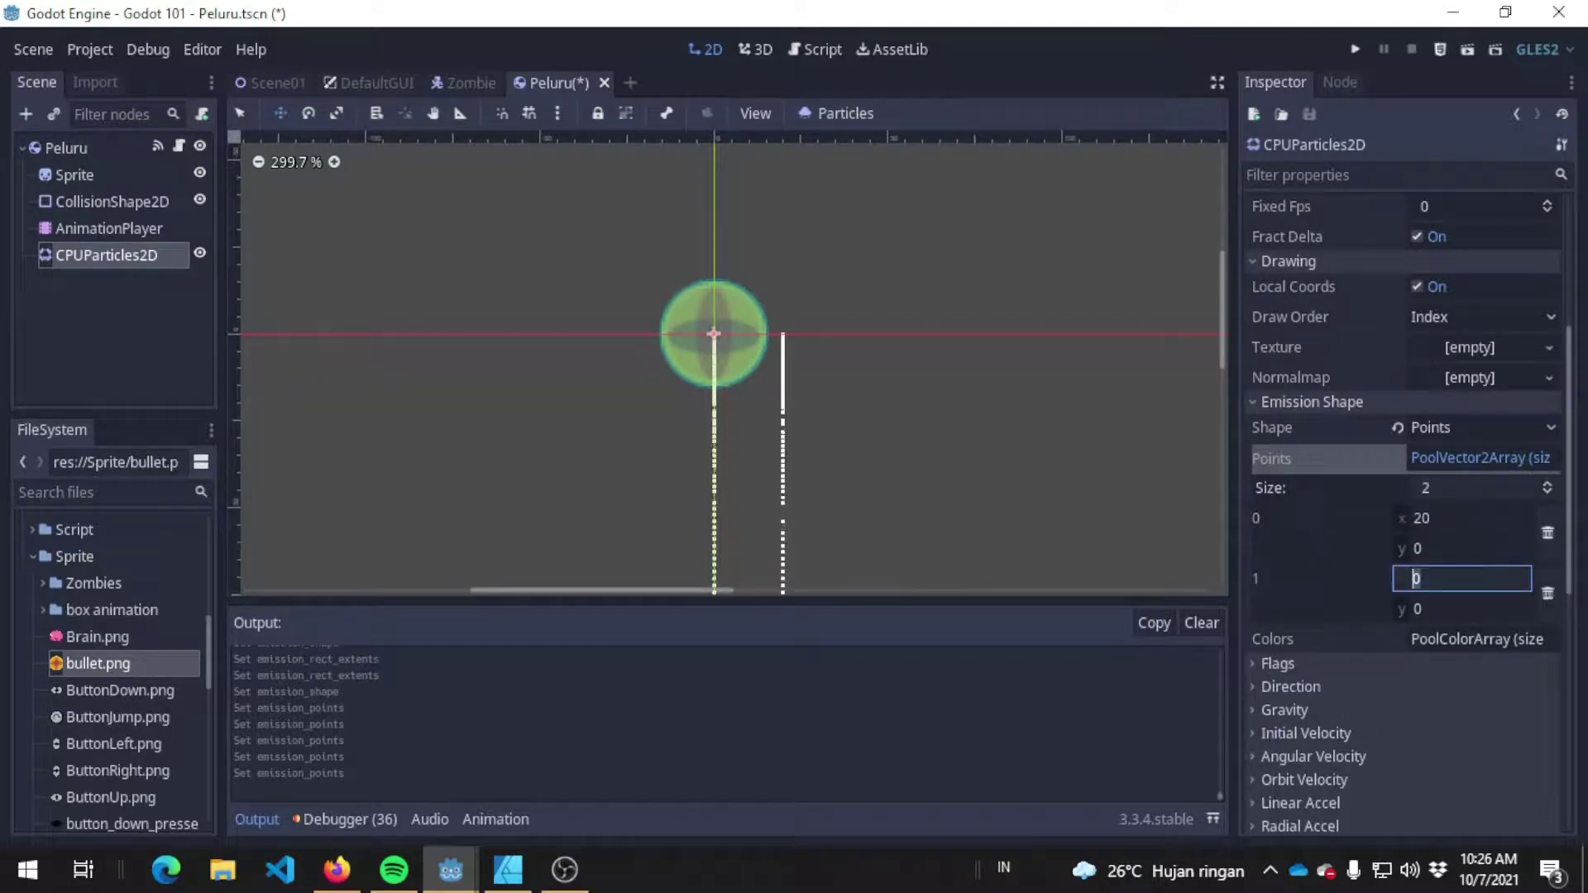
Step: Add two entries to the emission Colors array and make color 0 dark red
{"action": "left_click", "coordinate": [1474, 635]}
{"action": "left_click", "coordinate": [1546, 665]}
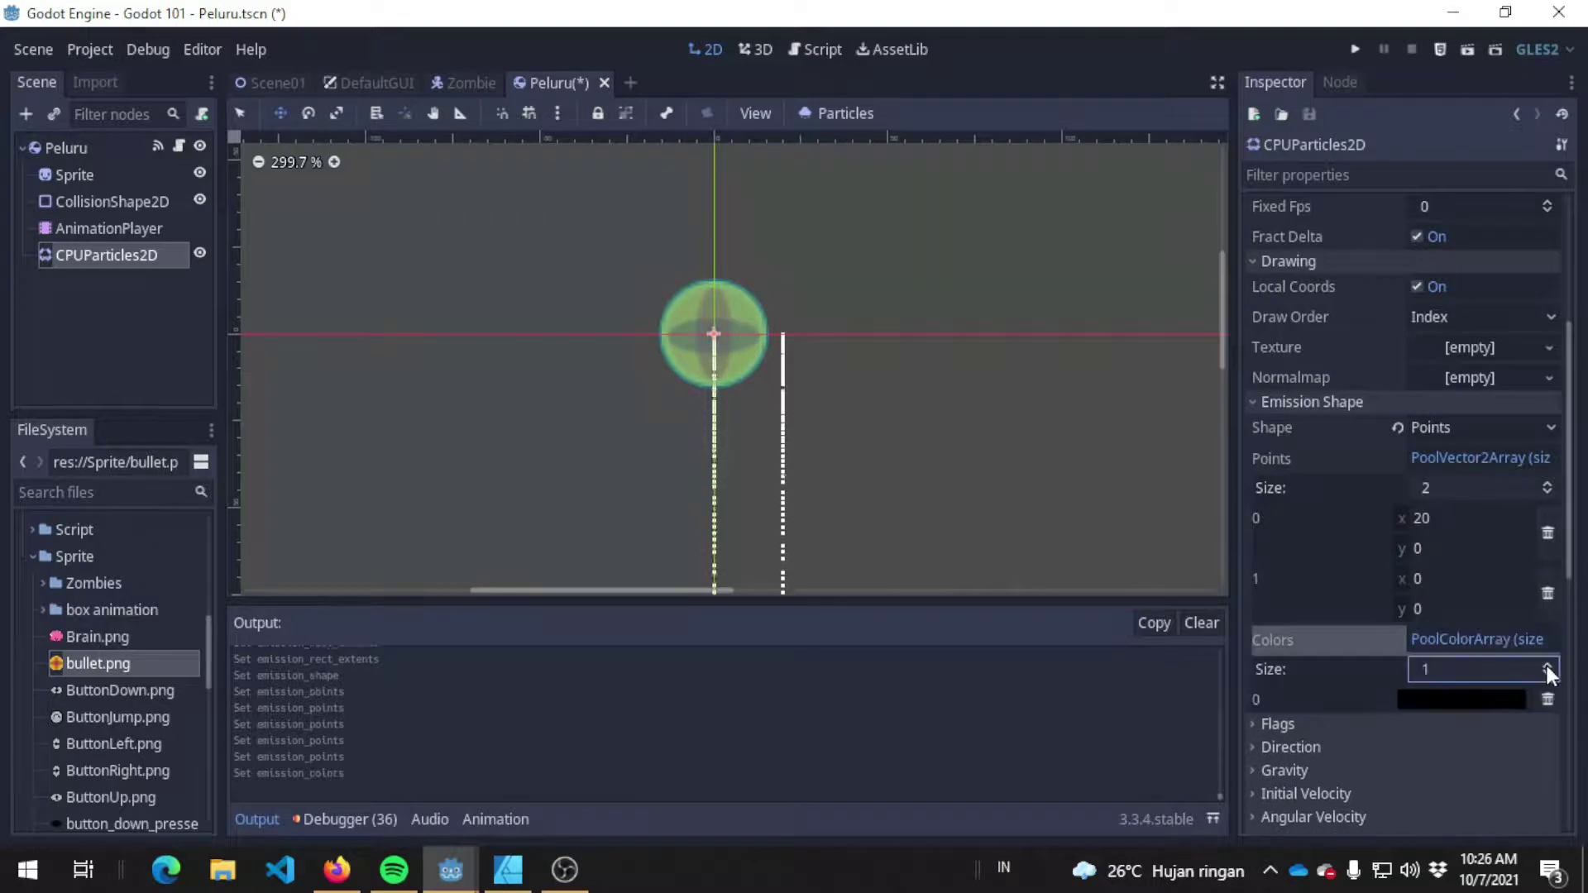
{"action": "left_click", "coordinate": [1547, 664]}
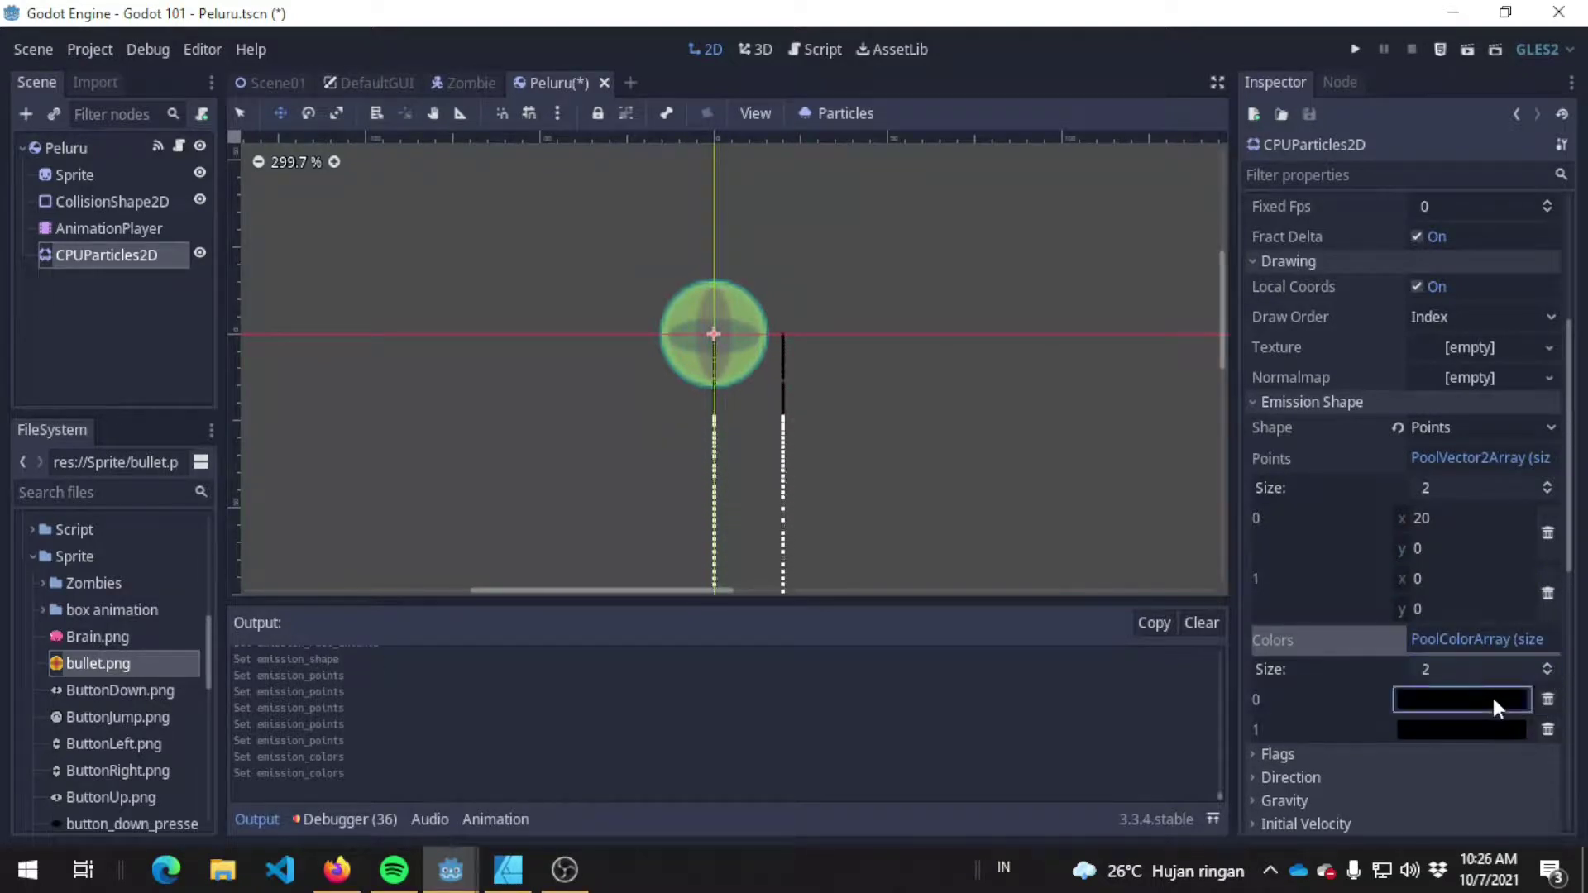
{"action": "left_click", "coordinate": [1489, 699]}
{"action": "left_click", "coordinate": [1238, 278]}
{"action": "left_click", "coordinate": [579, 390]}
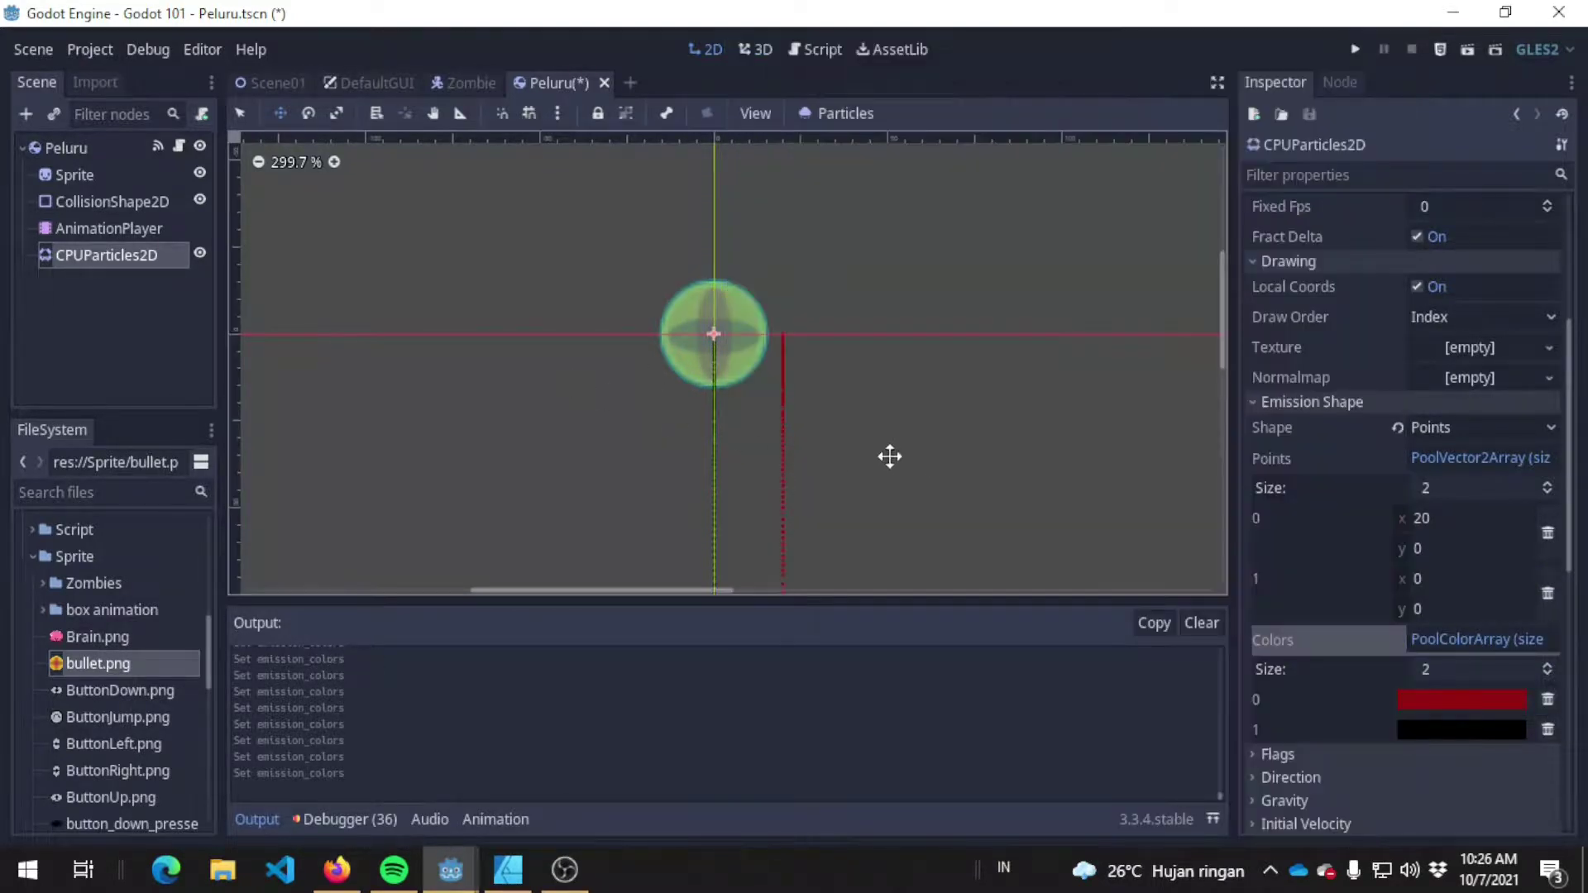
Step: Change emission color 1 in the Colors array to bright green
{"action": "left_click", "coordinate": [1415, 723]}
{"action": "left_click", "coordinate": [1361, 256]}
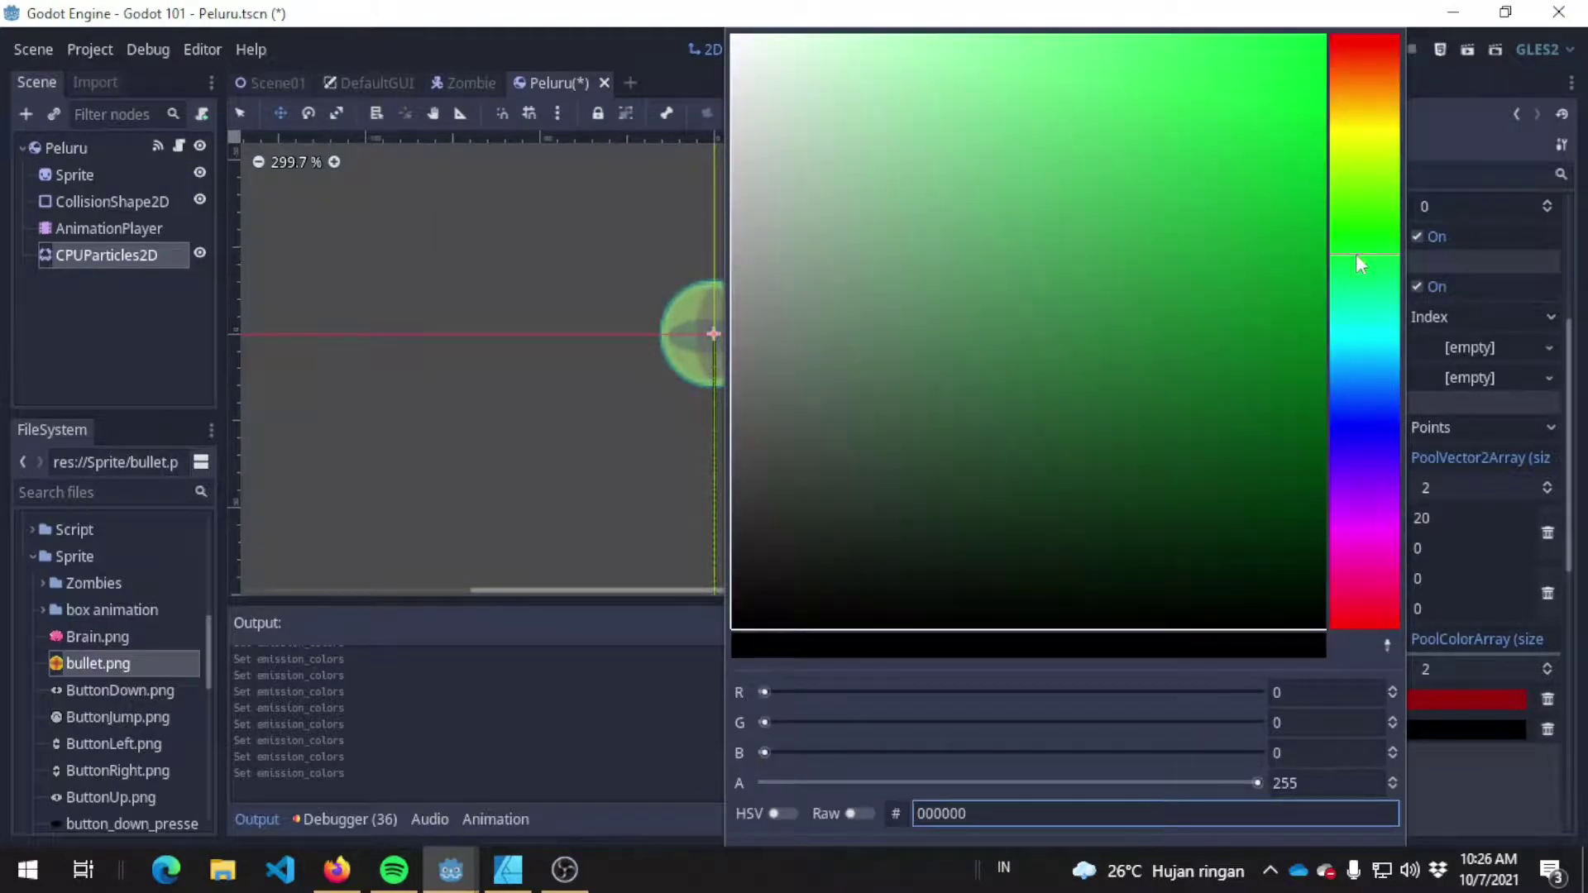
{"action": "left_click", "coordinate": [1236, 162]}
{"action": "left_click", "coordinate": [566, 420]}
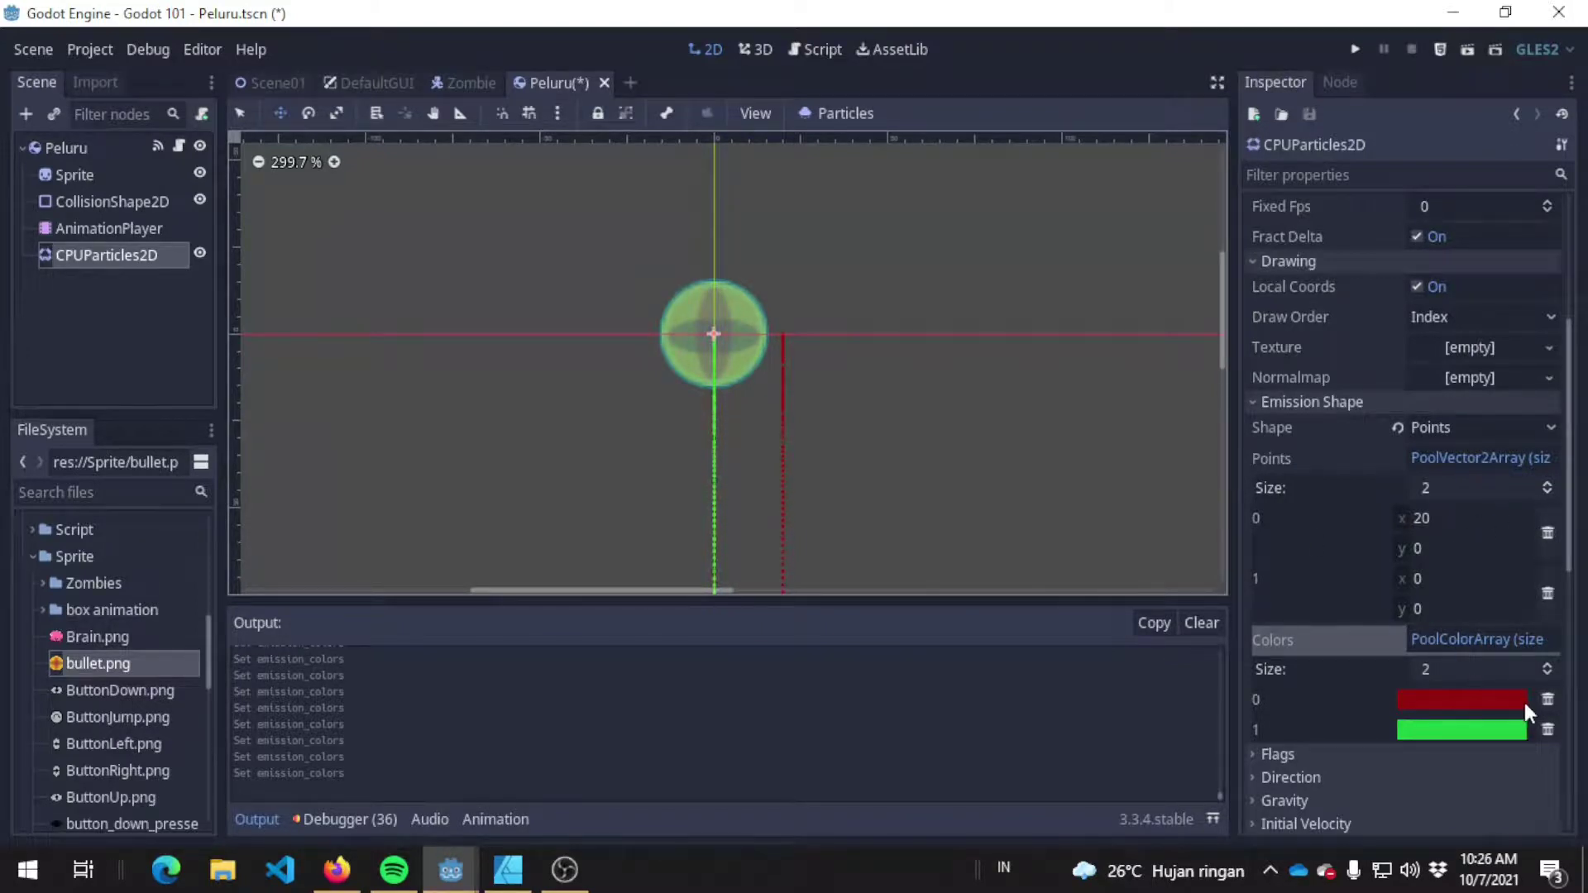
Step: Delete both entries of the emission Colors array and empty the Points array
{"action": "left_click", "coordinate": [1548, 700]}
{"action": "left_click", "coordinate": [1549, 700]}
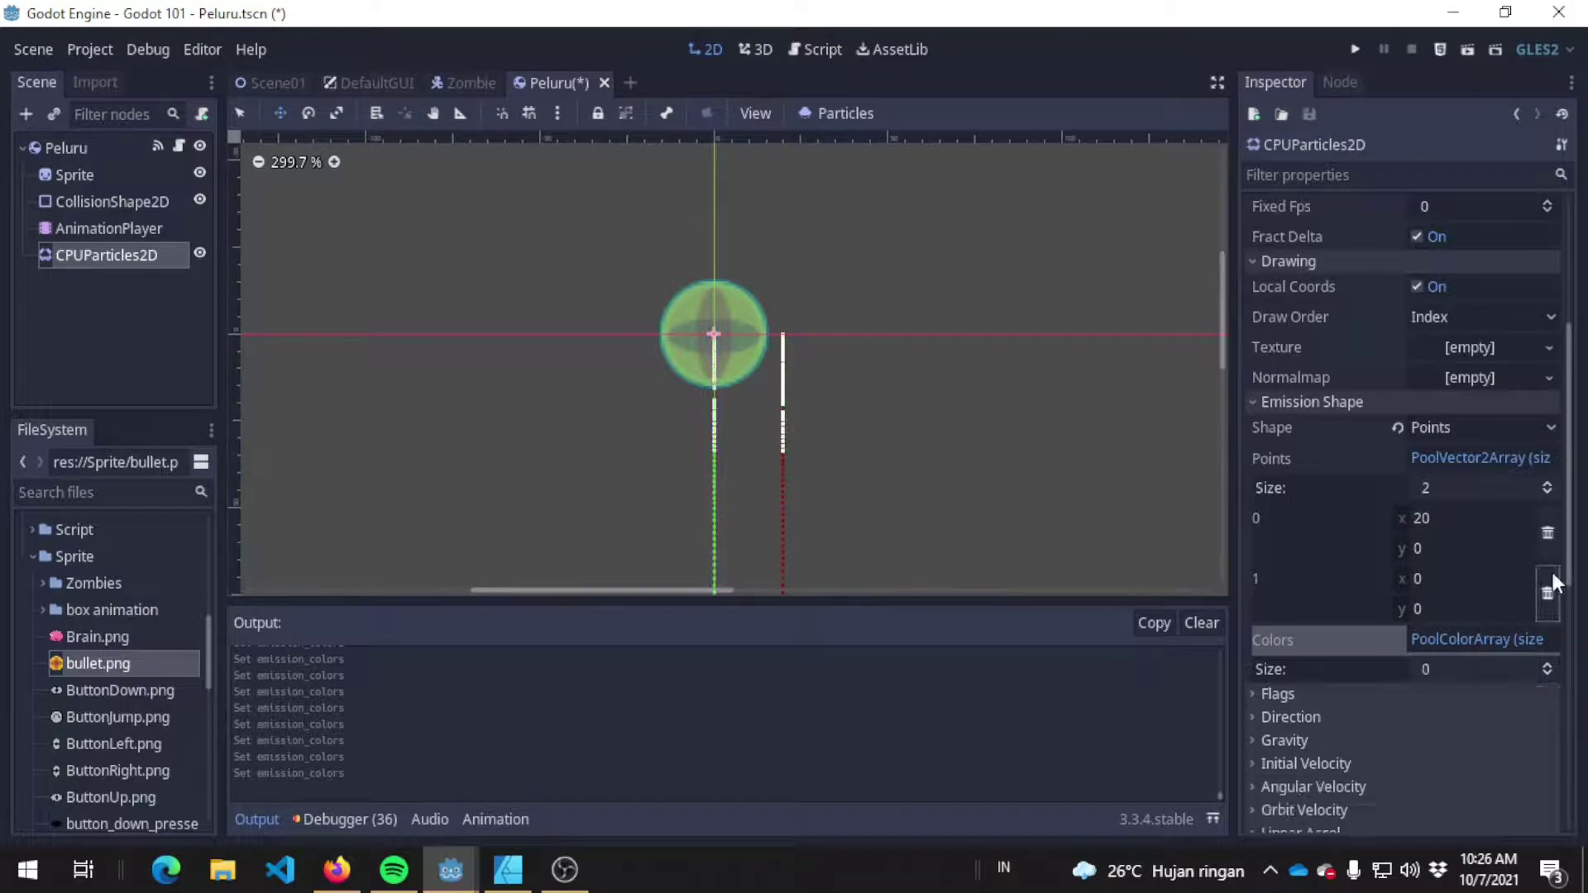
{"action": "left_click", "coordinate": [1549, 536]}
Step: Try the Directed Points emission shape, then set the shape to Point
{"action": "left_click", "coordinate": [1552, 427]}
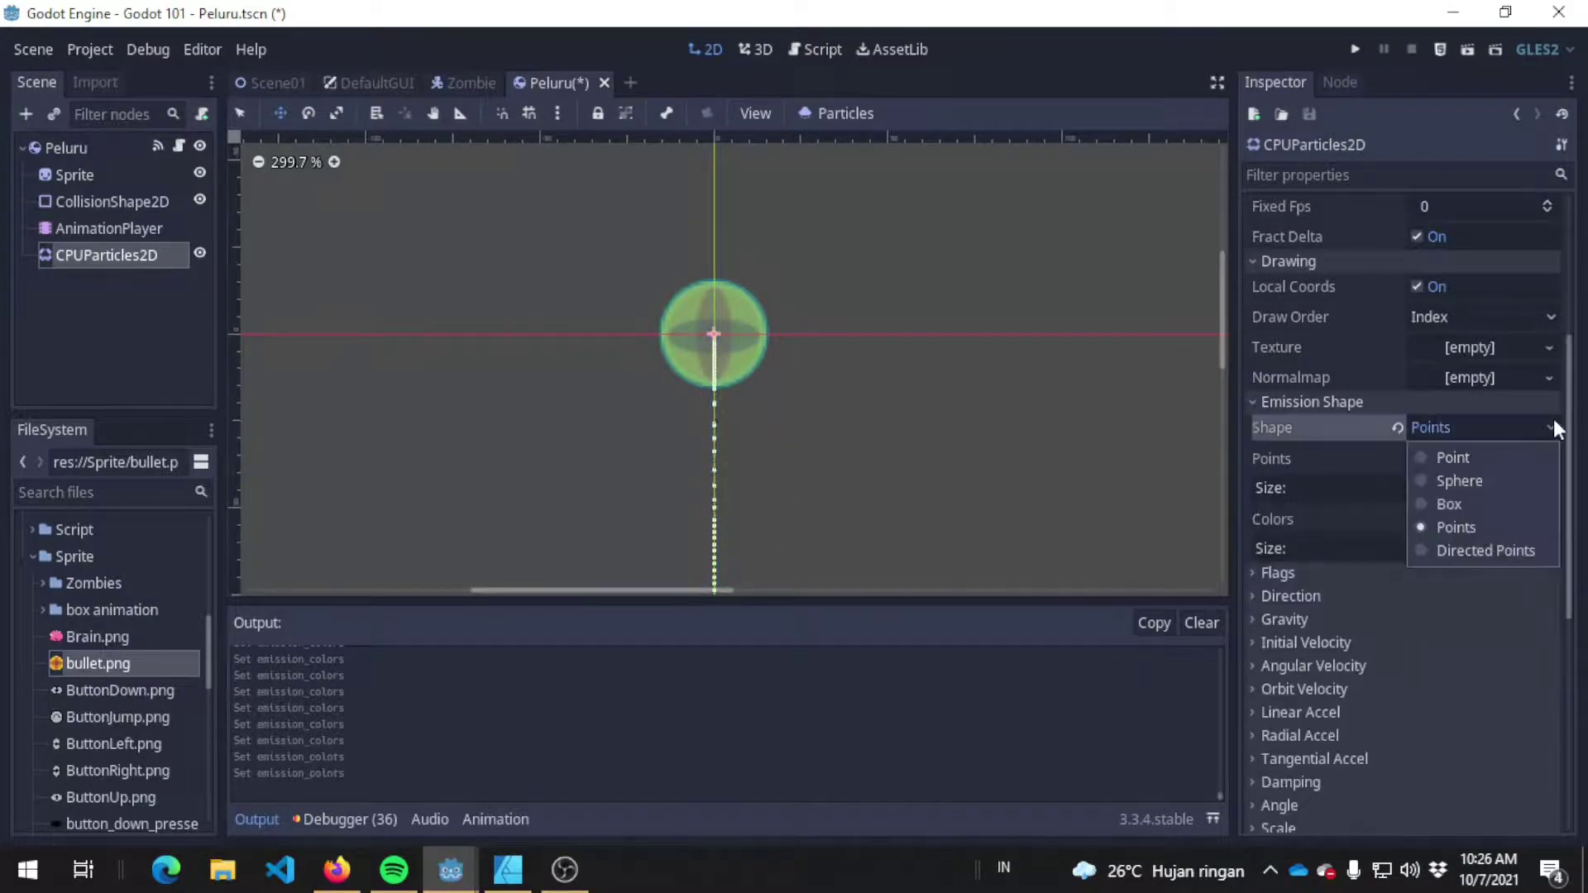
{"action": "left_click", "coordinate": [1493, 550]}
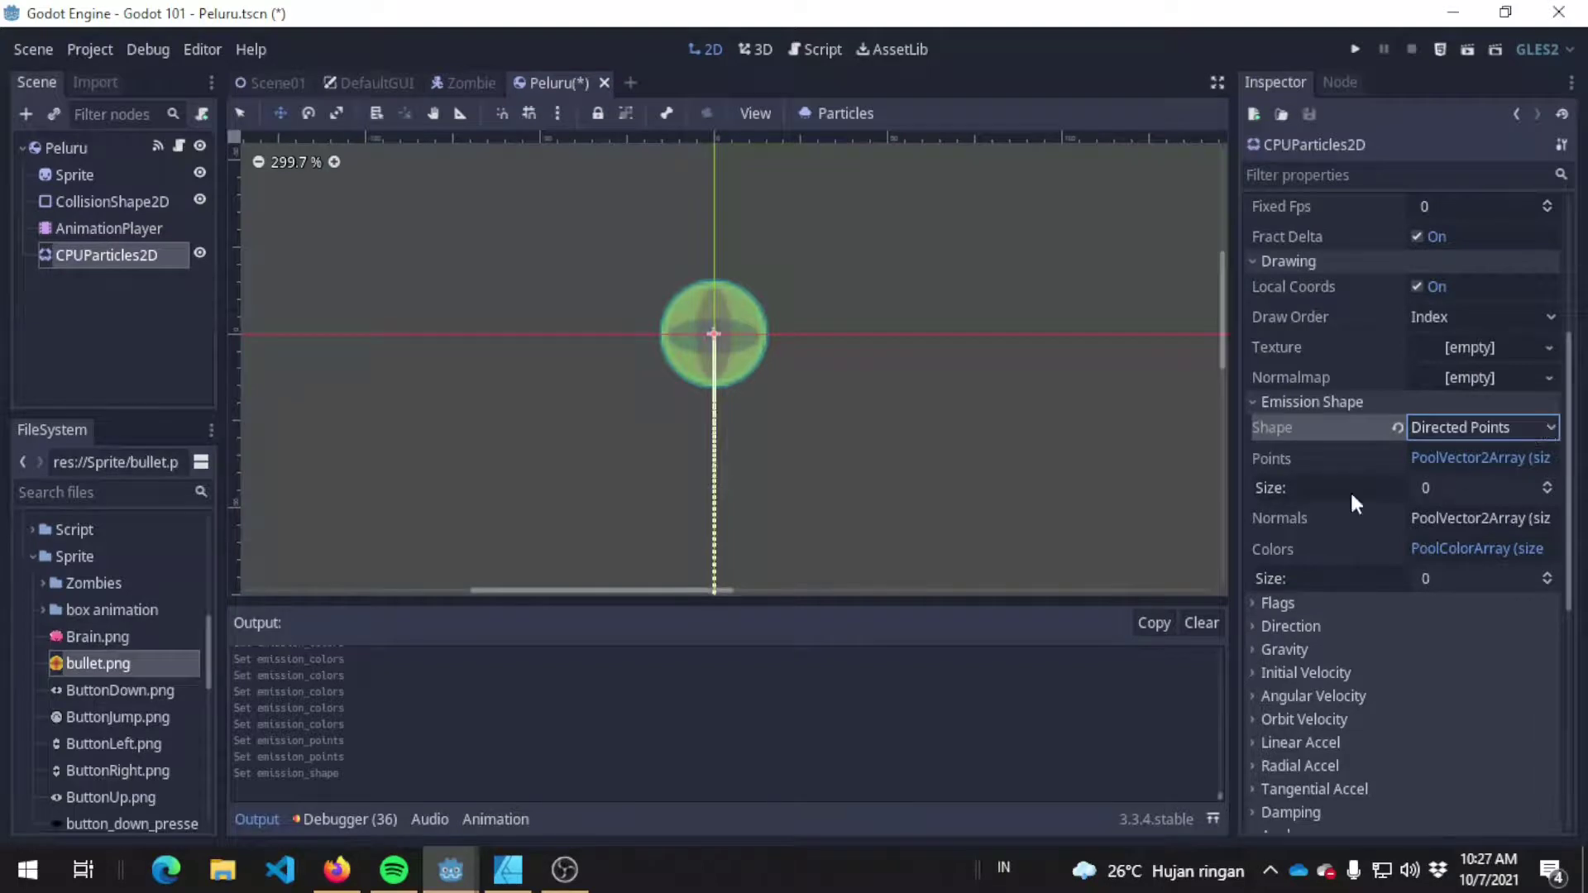
{"action": "left_click", "coordinate": [1524, 428]}
{"action": "left_click", "coordinate": [1485, 457]}
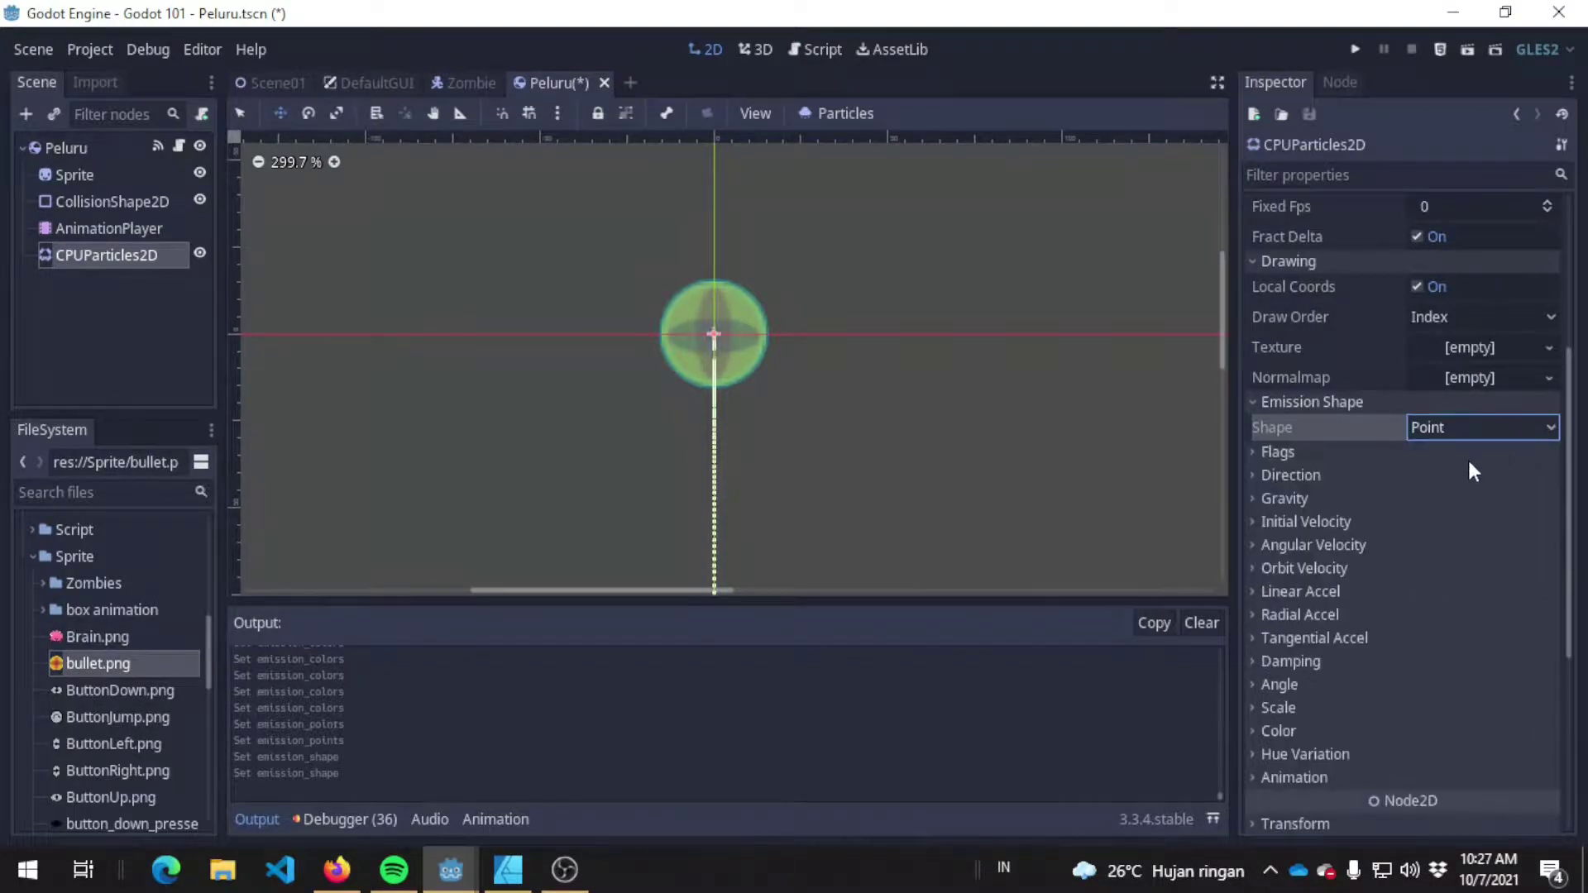
Step: Look into the Flags section and collapse it again, then expand the Direction and Gravity sections
{"action": "left_click", "coordinate": [1305, 457]}
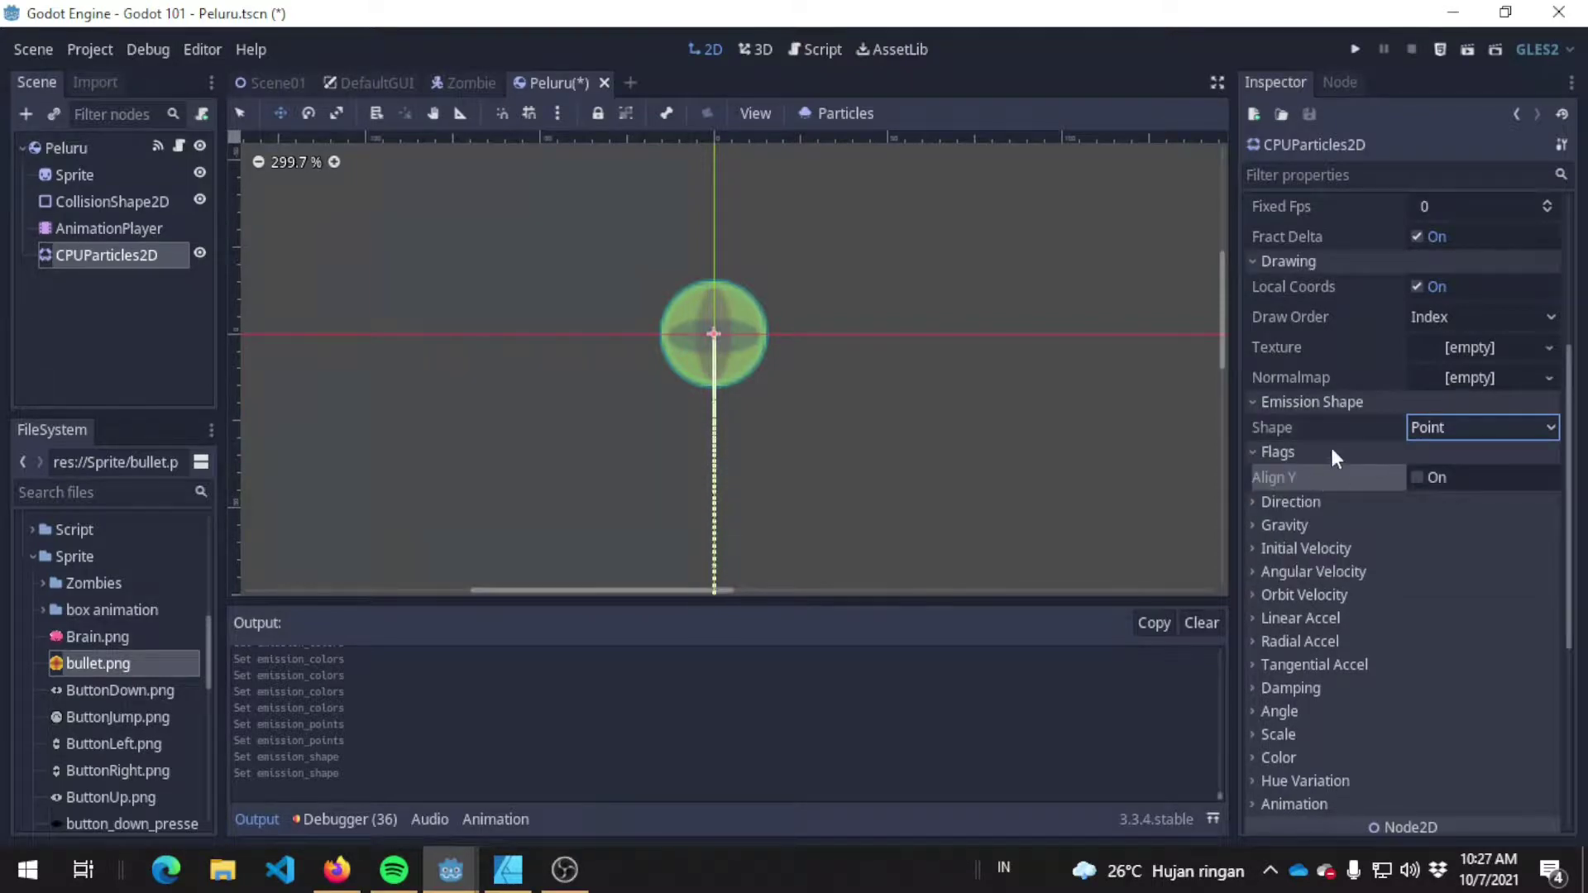
{"action": "left_click", "coordinate": [1249, 452]}
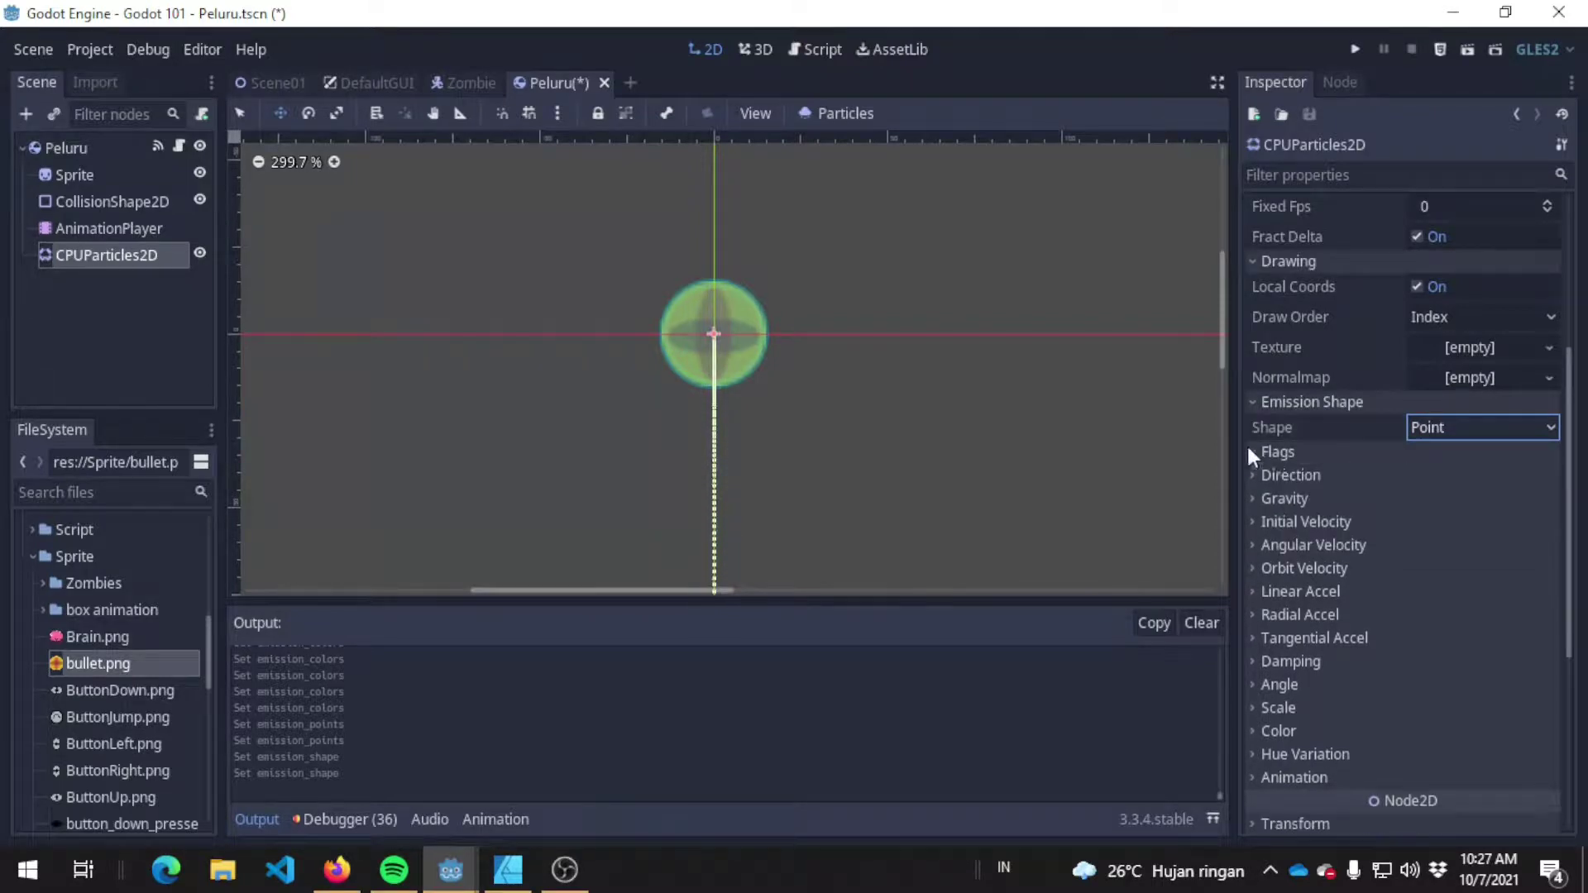
{"action": "left_click", "coordinate": [1322, 478]}
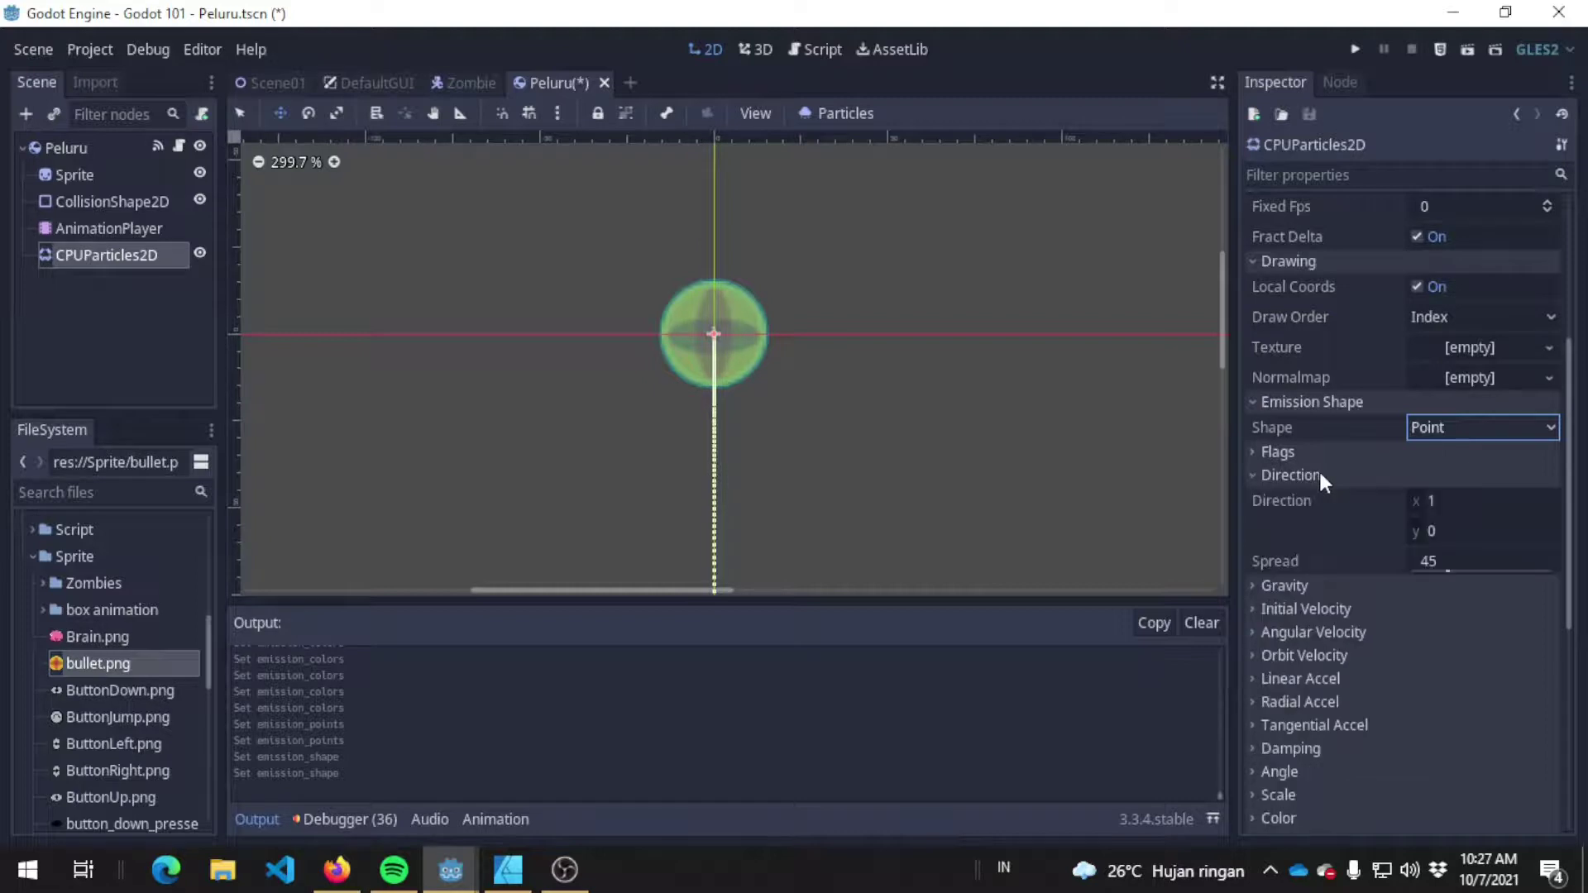
{"action": "left_click", "coordinate": [1326, 586]}
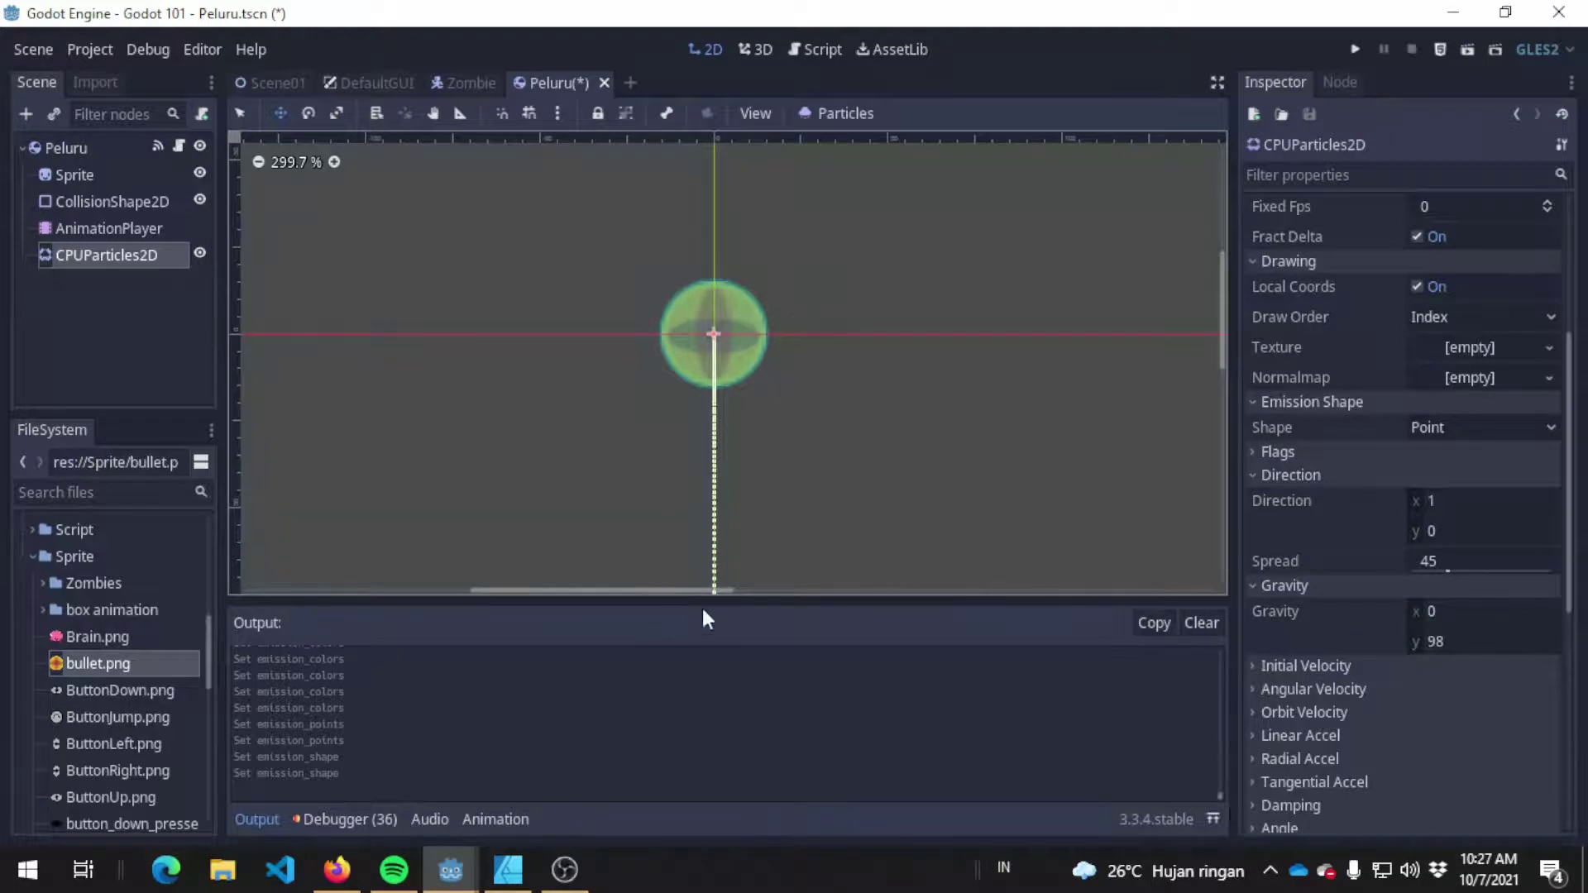
Step: Set the CPUParticles2D gravity y to 0 and inspect the particles around the bullet sprite
{"action": "scroll", "coordinate": [765, 357], "scroll_direction": "up", "scroll_amount": 6}
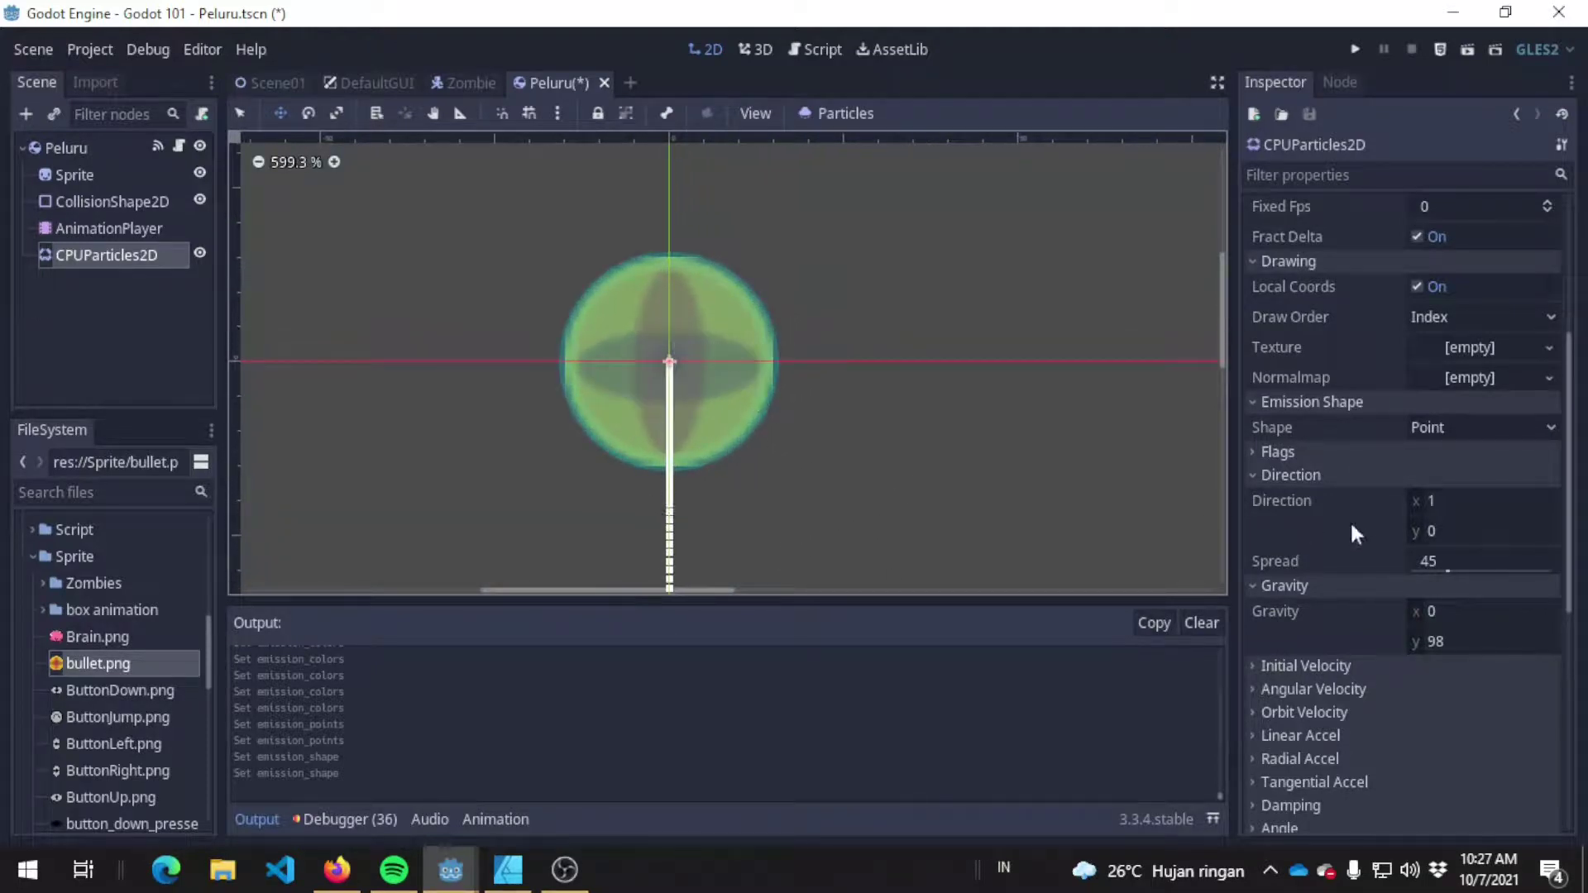
{"action": "left_click", "coordinate": [1472, 642]}
{"action": "type", "text": "0"}
{"action": "key", "text": "Return"}
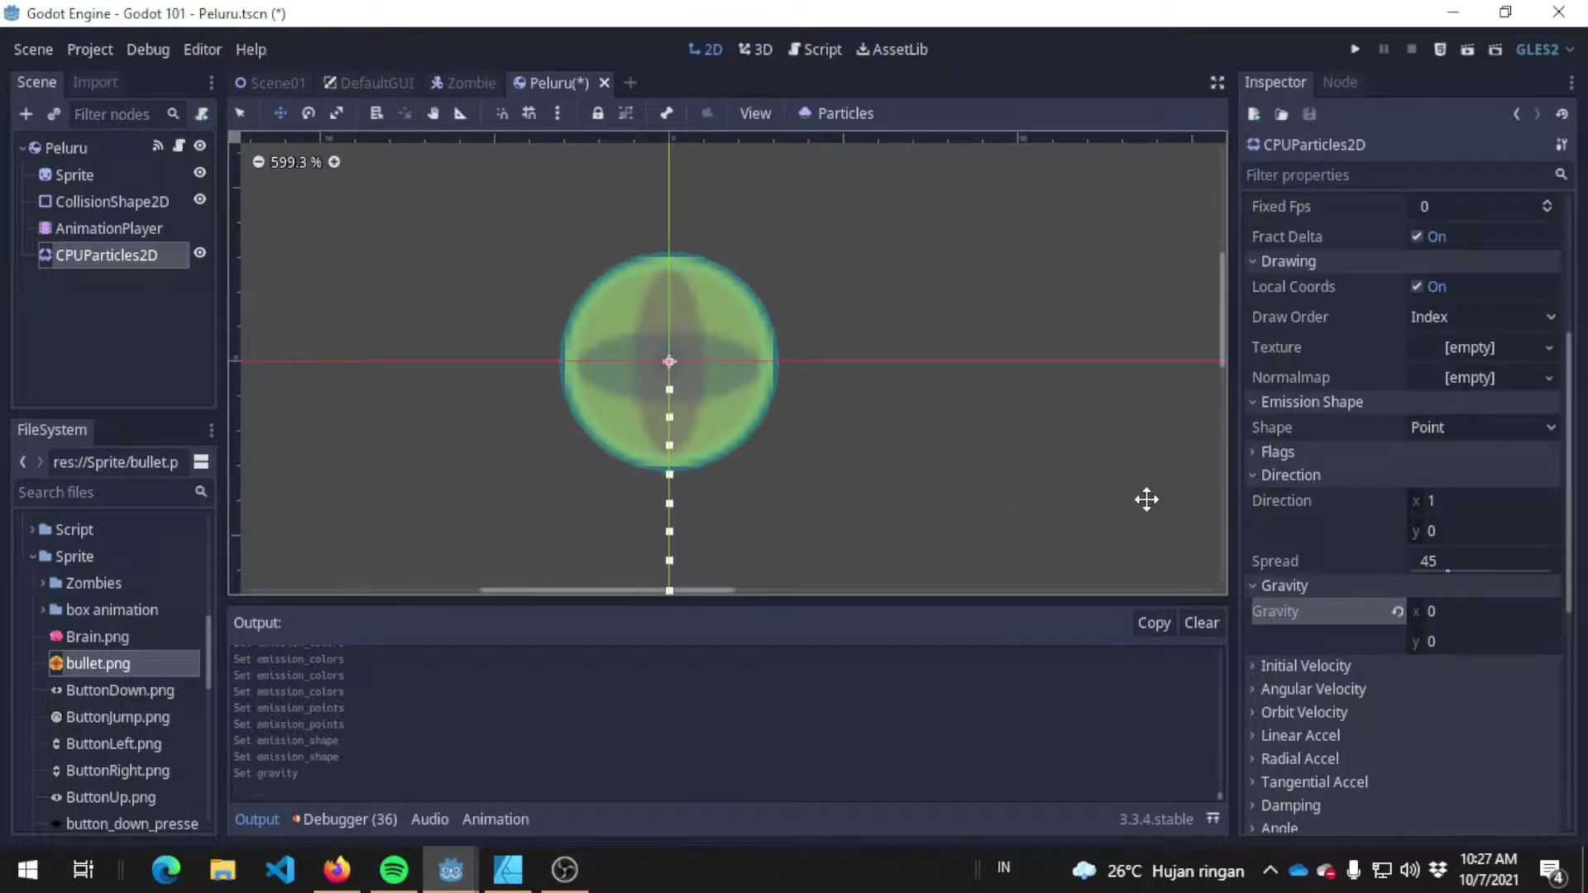
{"action": "scroll", "coordinate": [906, 432], "scroll_direction": "down", "scroll_amount": 2}
{"action": "middle_click_drag", "start_coordinate": [892, 427], "coordinate": [774, 300]}
{"action": "middle_click_drag", "start_coordinate": [711, 403], "coordinate": [707, 438]}
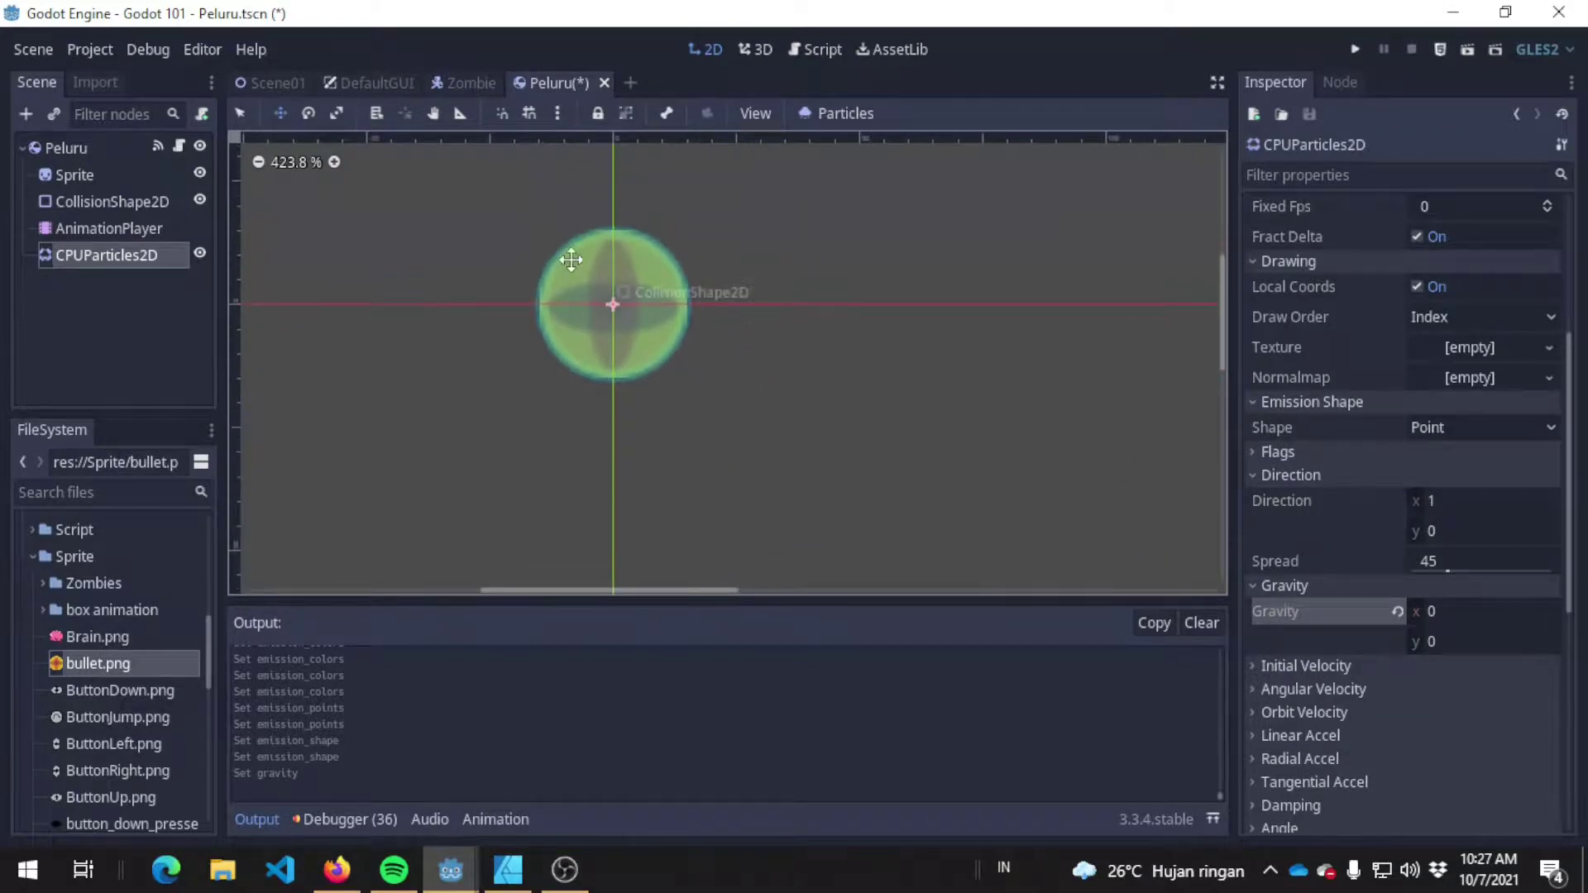
{"action": "scroll", "coordinate": [641, 327], "scroll_direction": "up", "scroll_amount": 2}
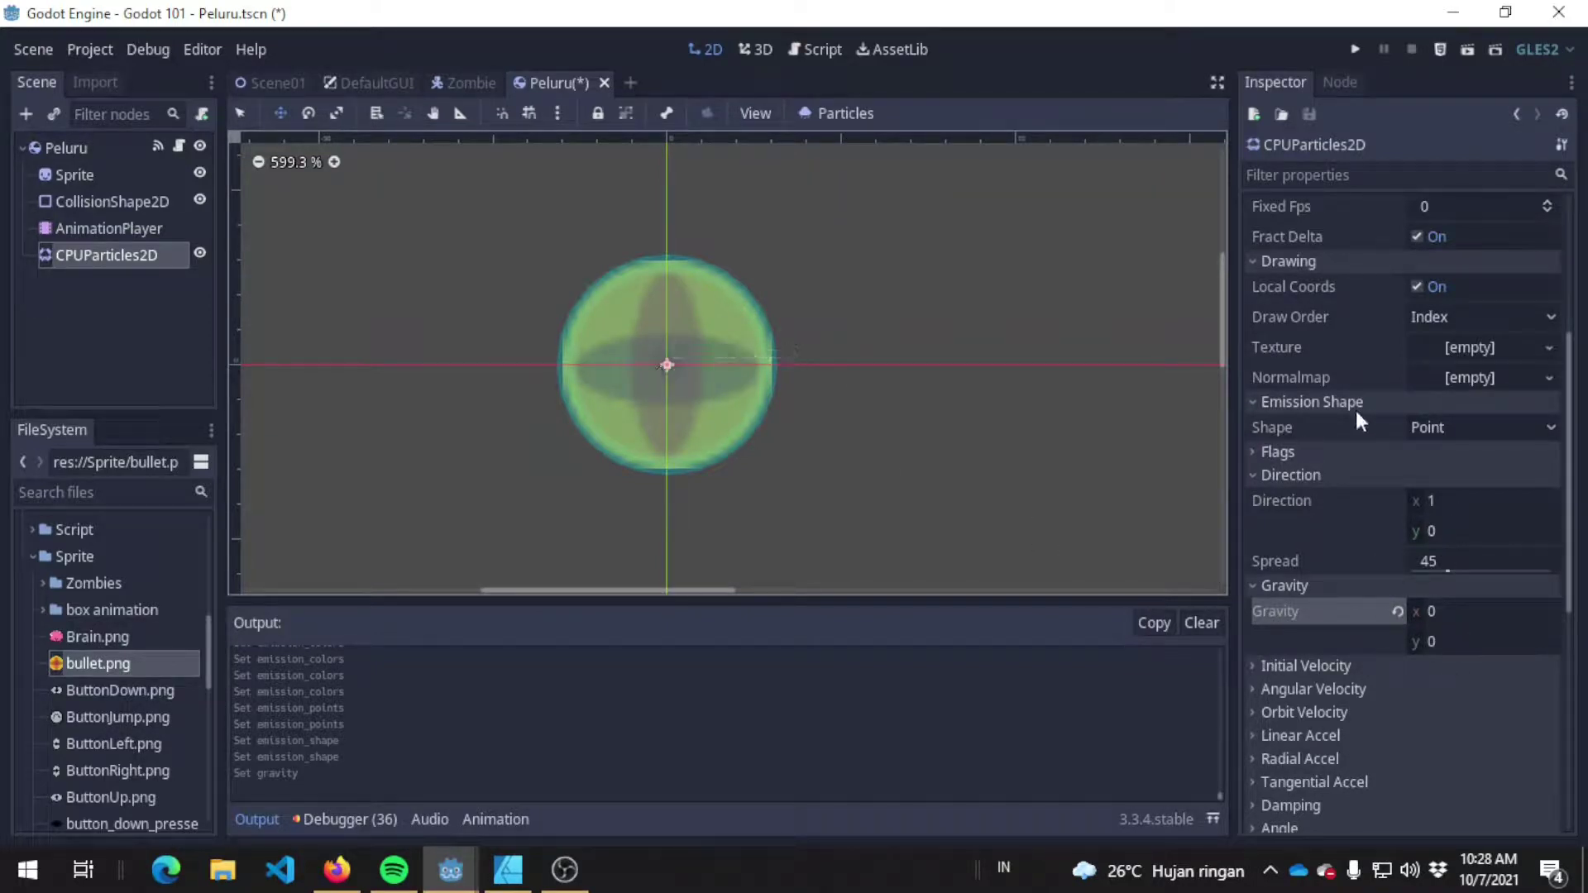
Step: Preview the Sphere and Box emission shapes without gravity, then return the shape to Point
{"action": "left_click", "coordinate": [1498, 425]}
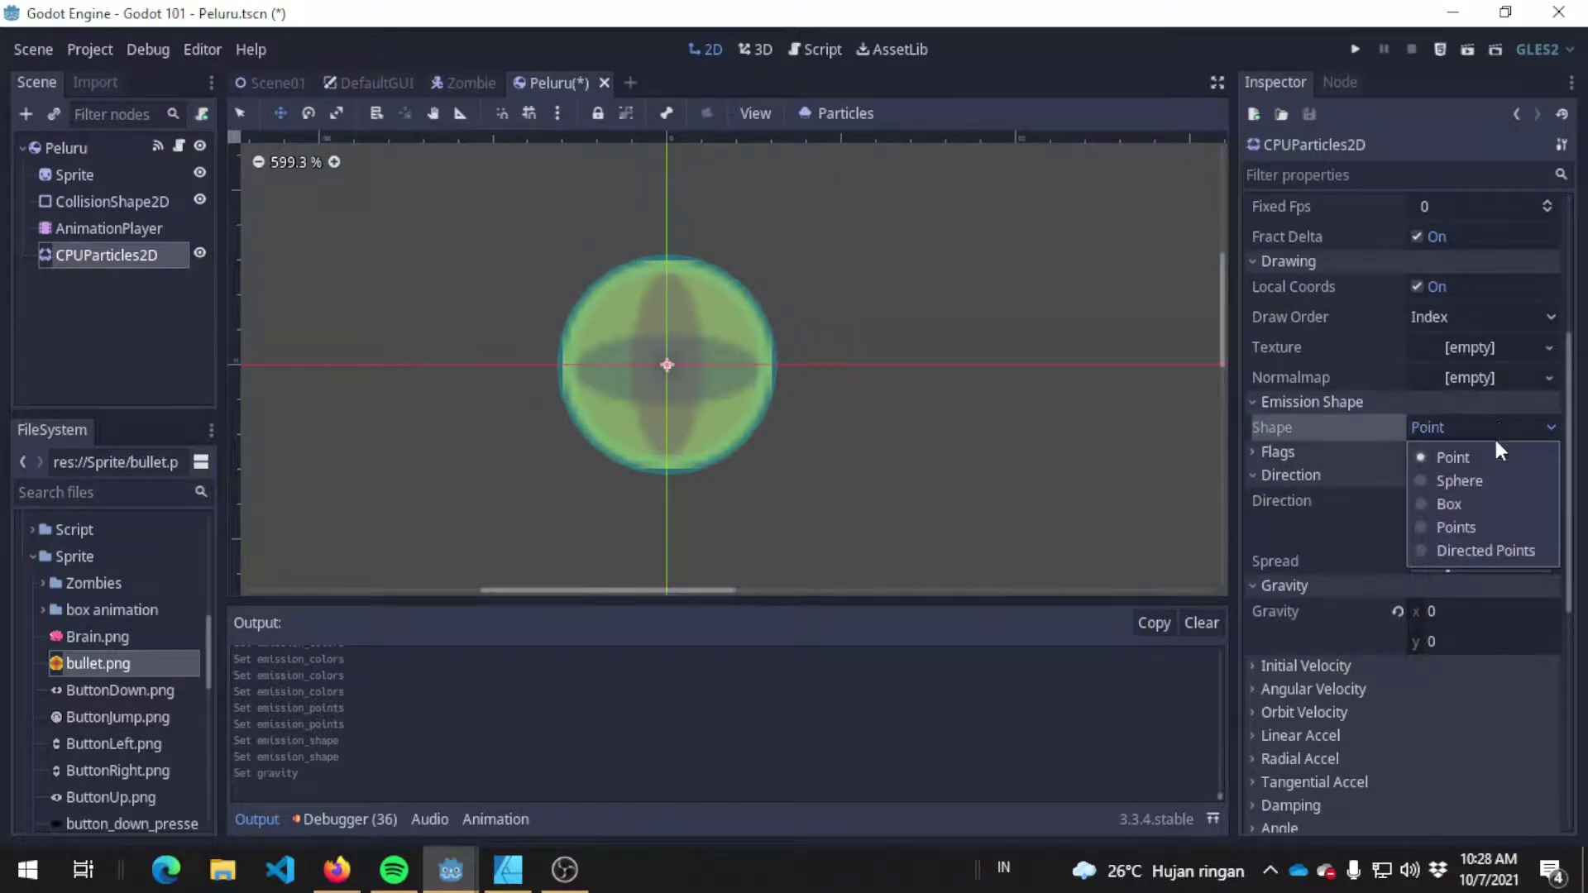
{"action": "left_click", "coordinate": [1486, 476]}
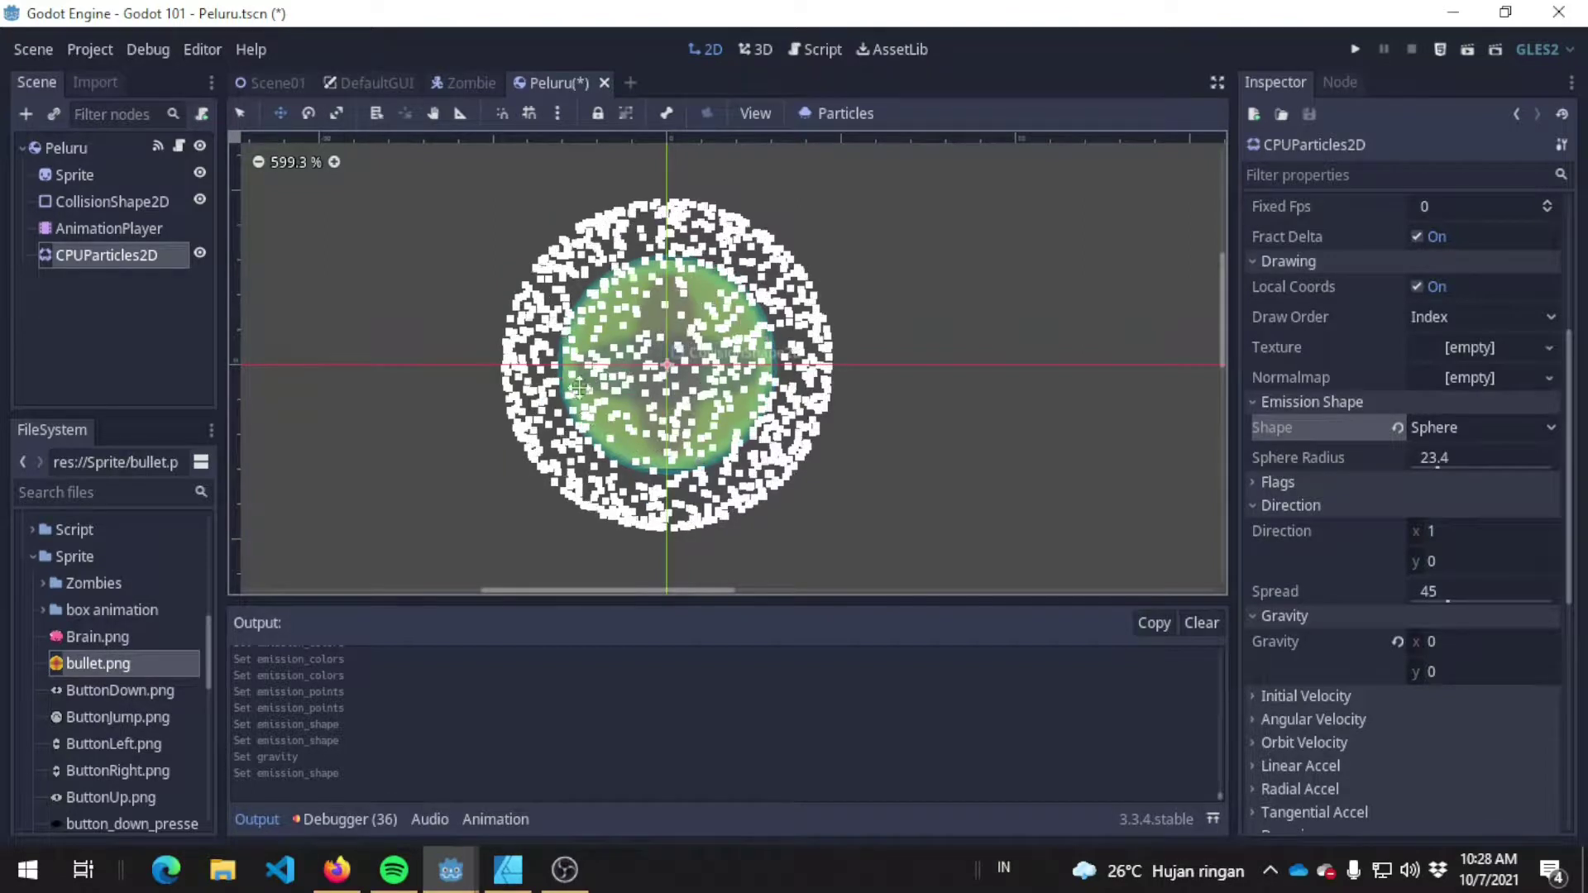
{"action": "left_click", "coordinate": [1453, 425]}
{"action": "left_click", "coordinate": [1456, 504]}
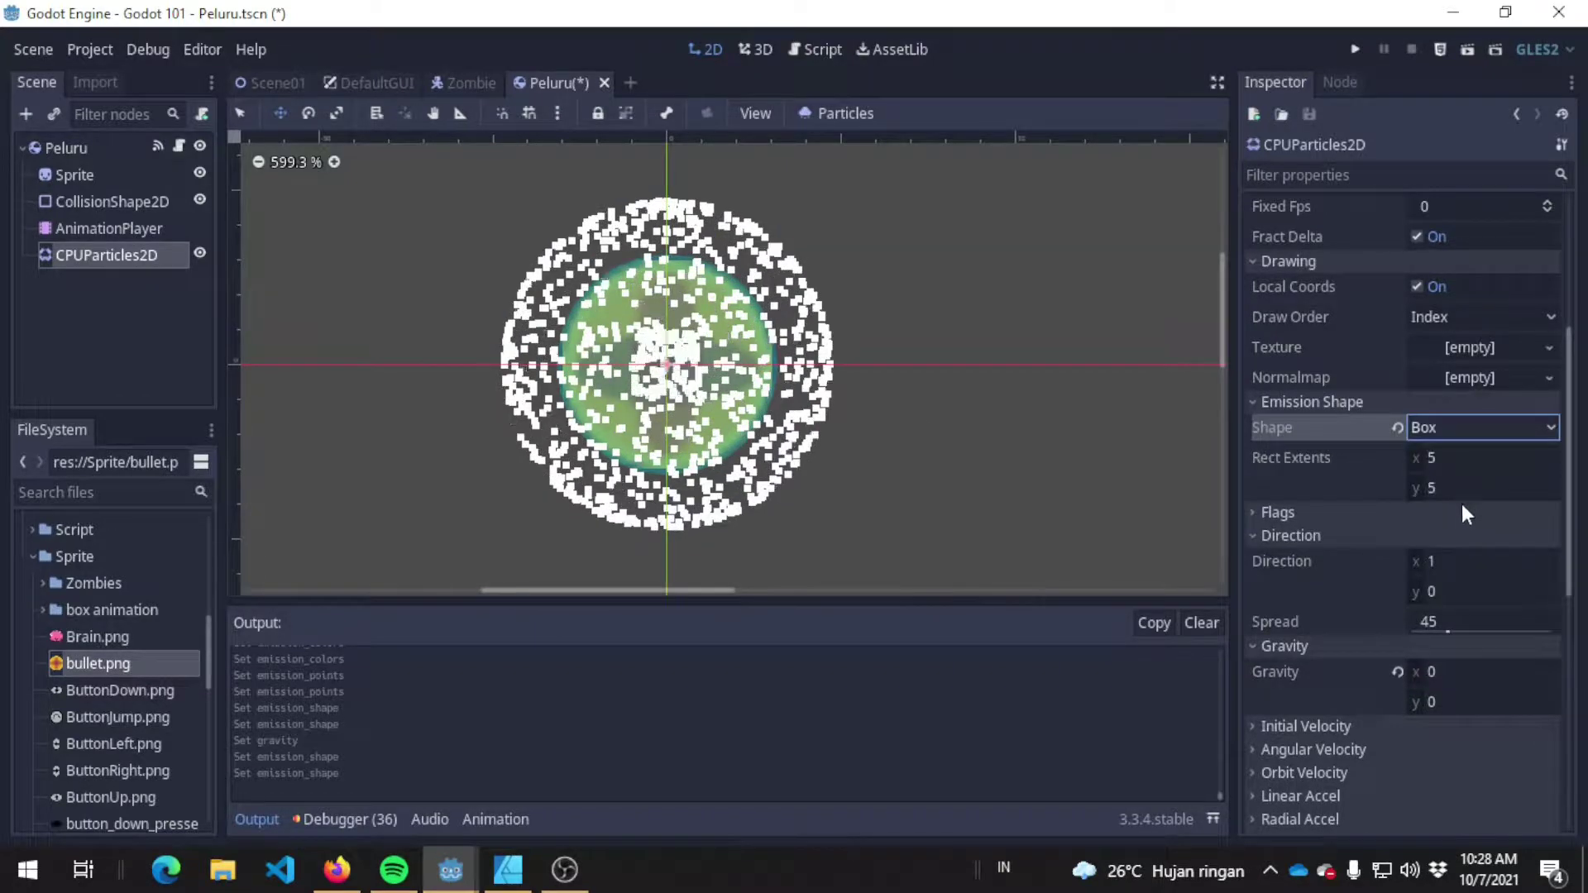
{"action": "left_click", "coordinate": [1461, 424]}
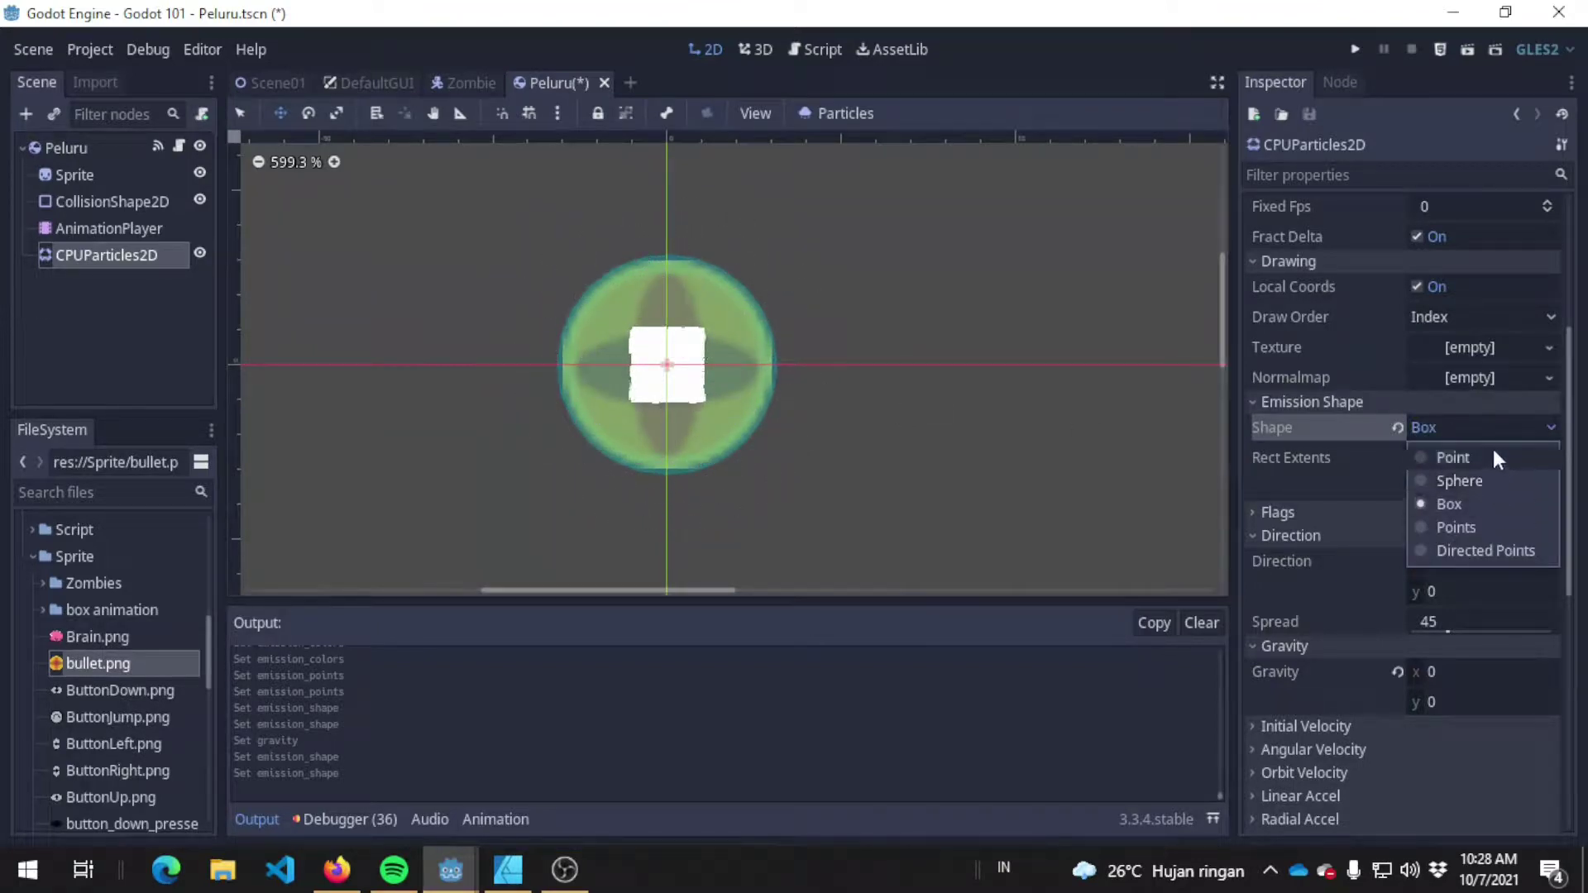
{"action": "left_click", "coordinate": [1481, 479]}
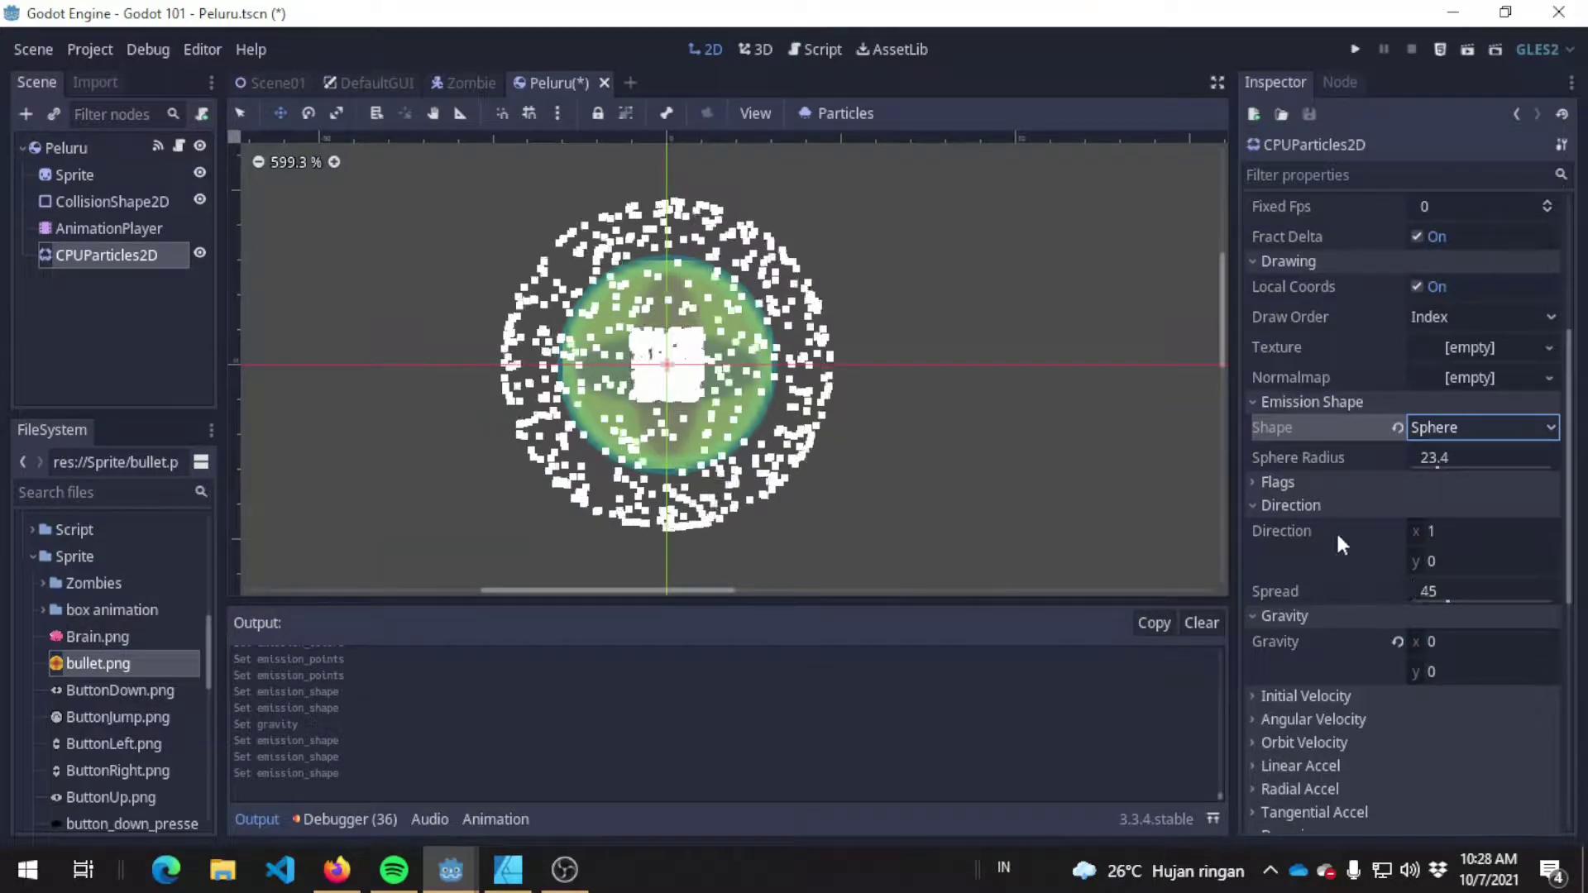
{"action": "left_click", "coordinate": [1507, 435]}
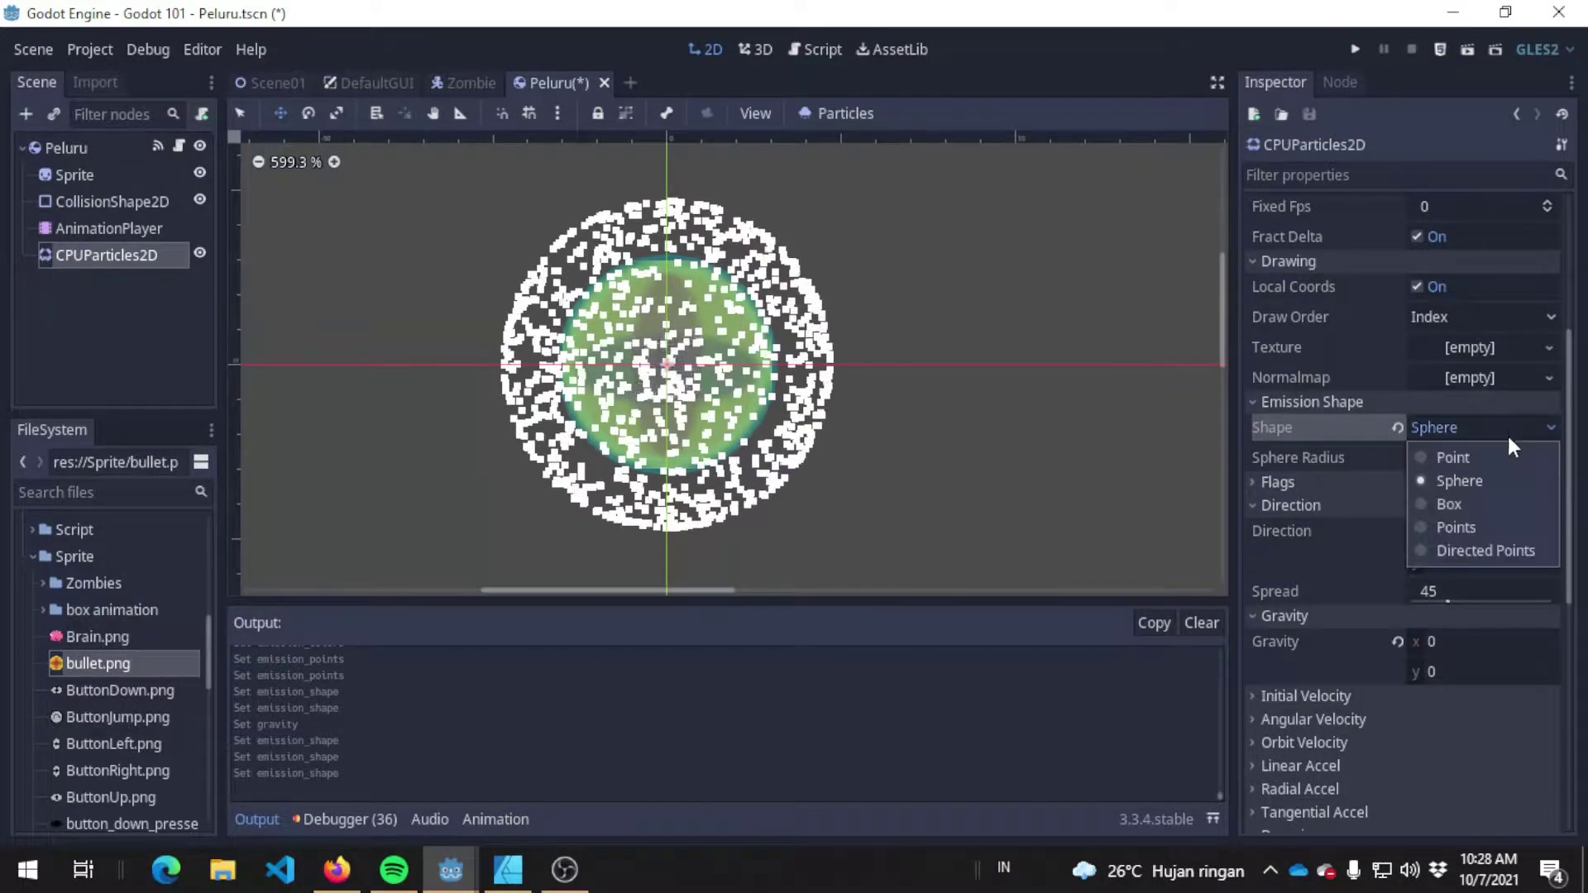
{"action": "left_click", "coordinate": [1480, 457]}
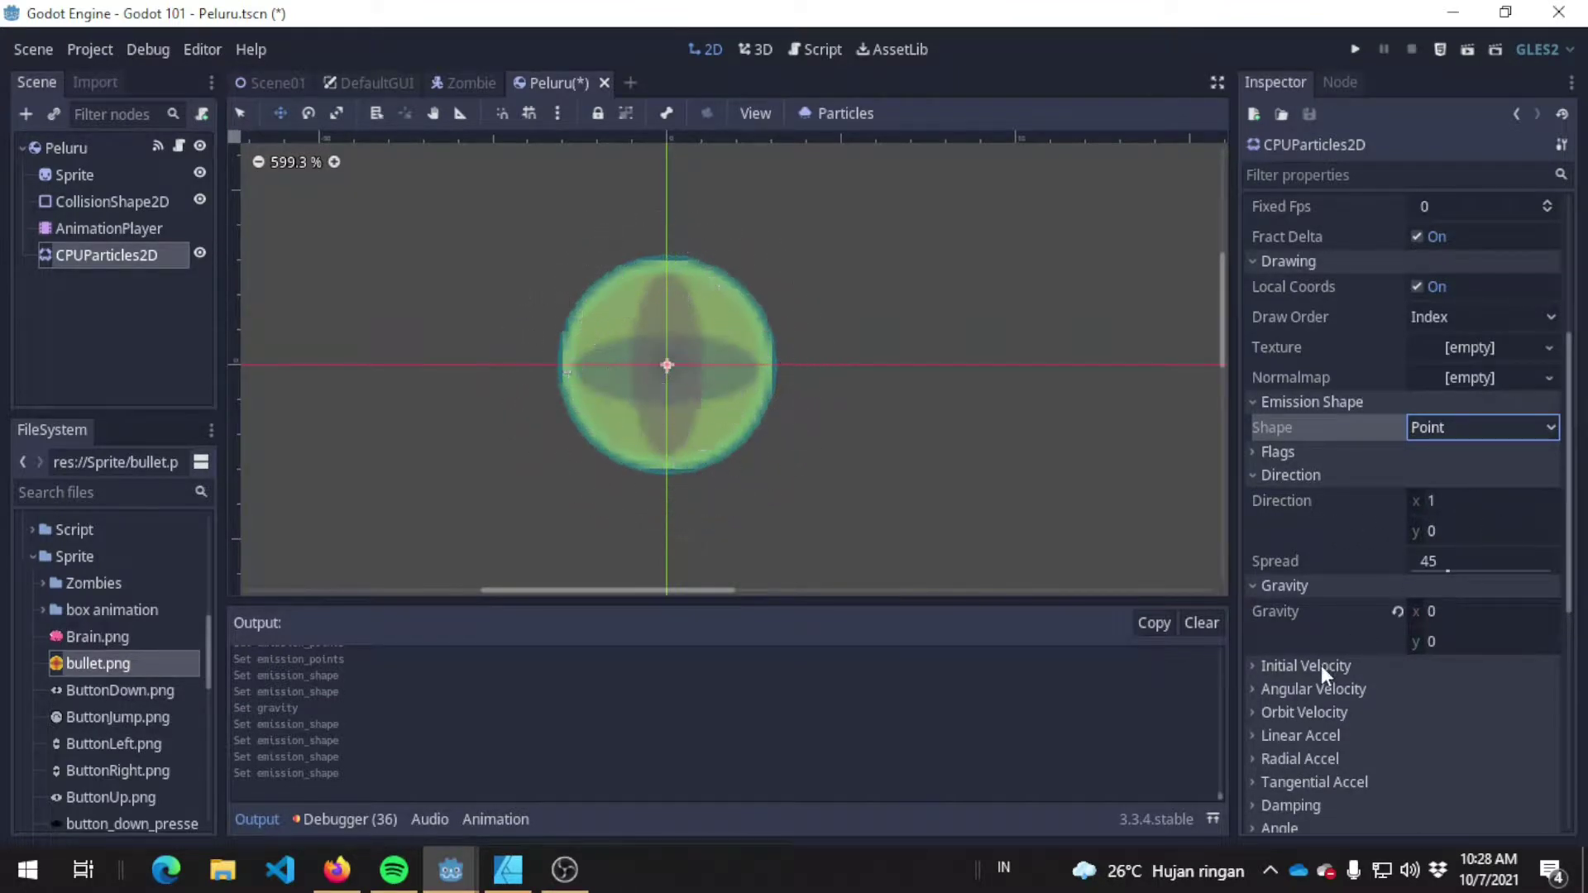
{"action": "scroll", "coordinate": [1322, 666], "scroll_direction": "down", "scroll_amount": 3}
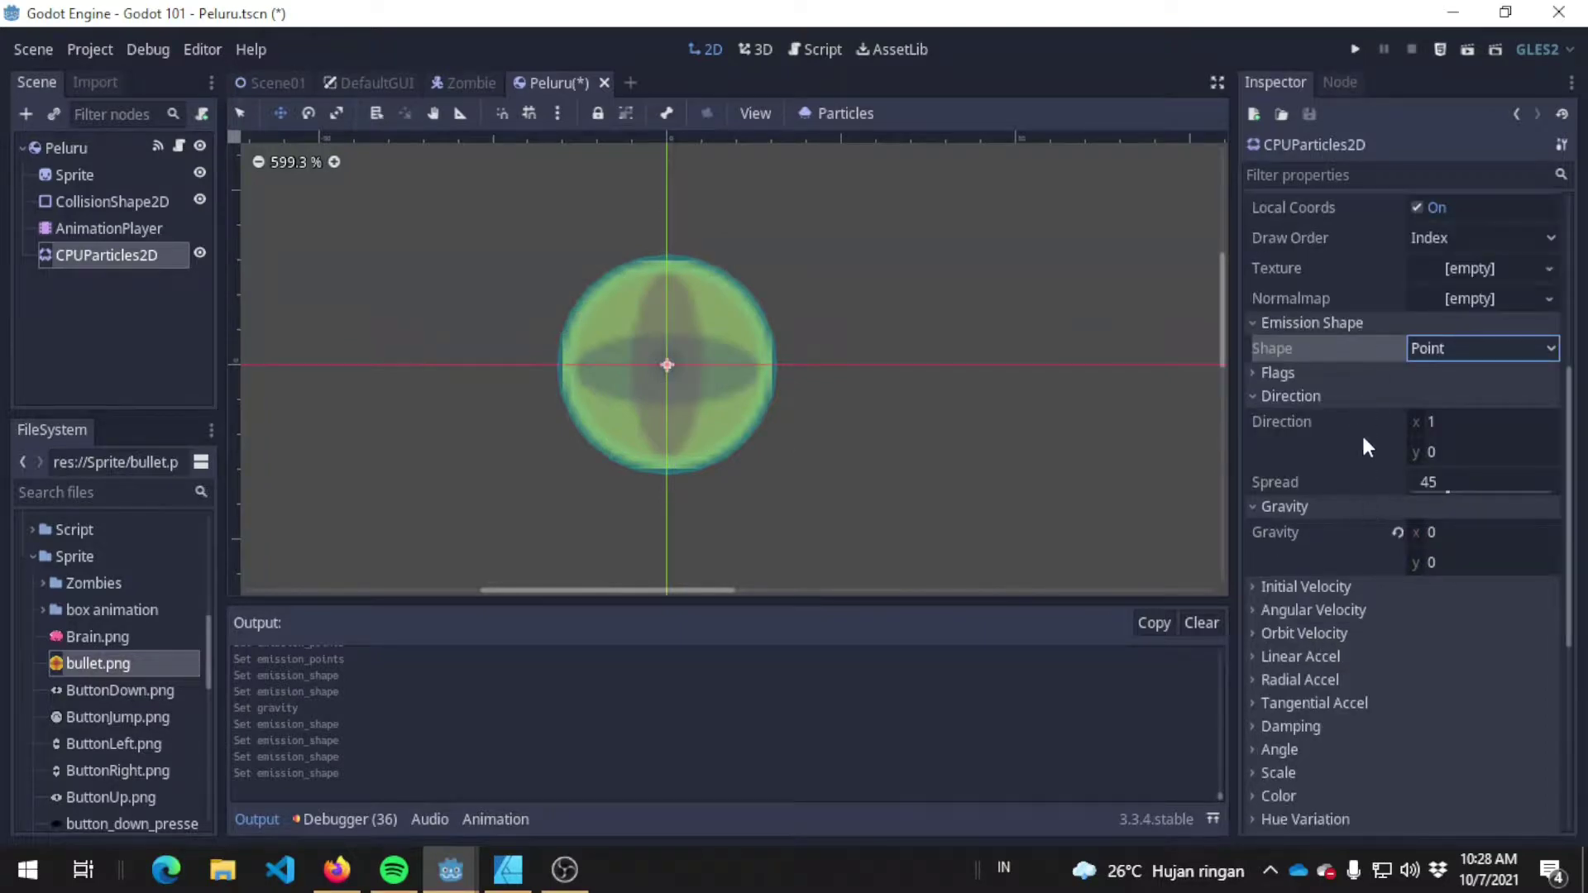
Step: Switch to the Particle Test project and expand the Time, Direction and Gravity sections of the Particles2D process material
{"action": "key", "text": "alt+Tab"}
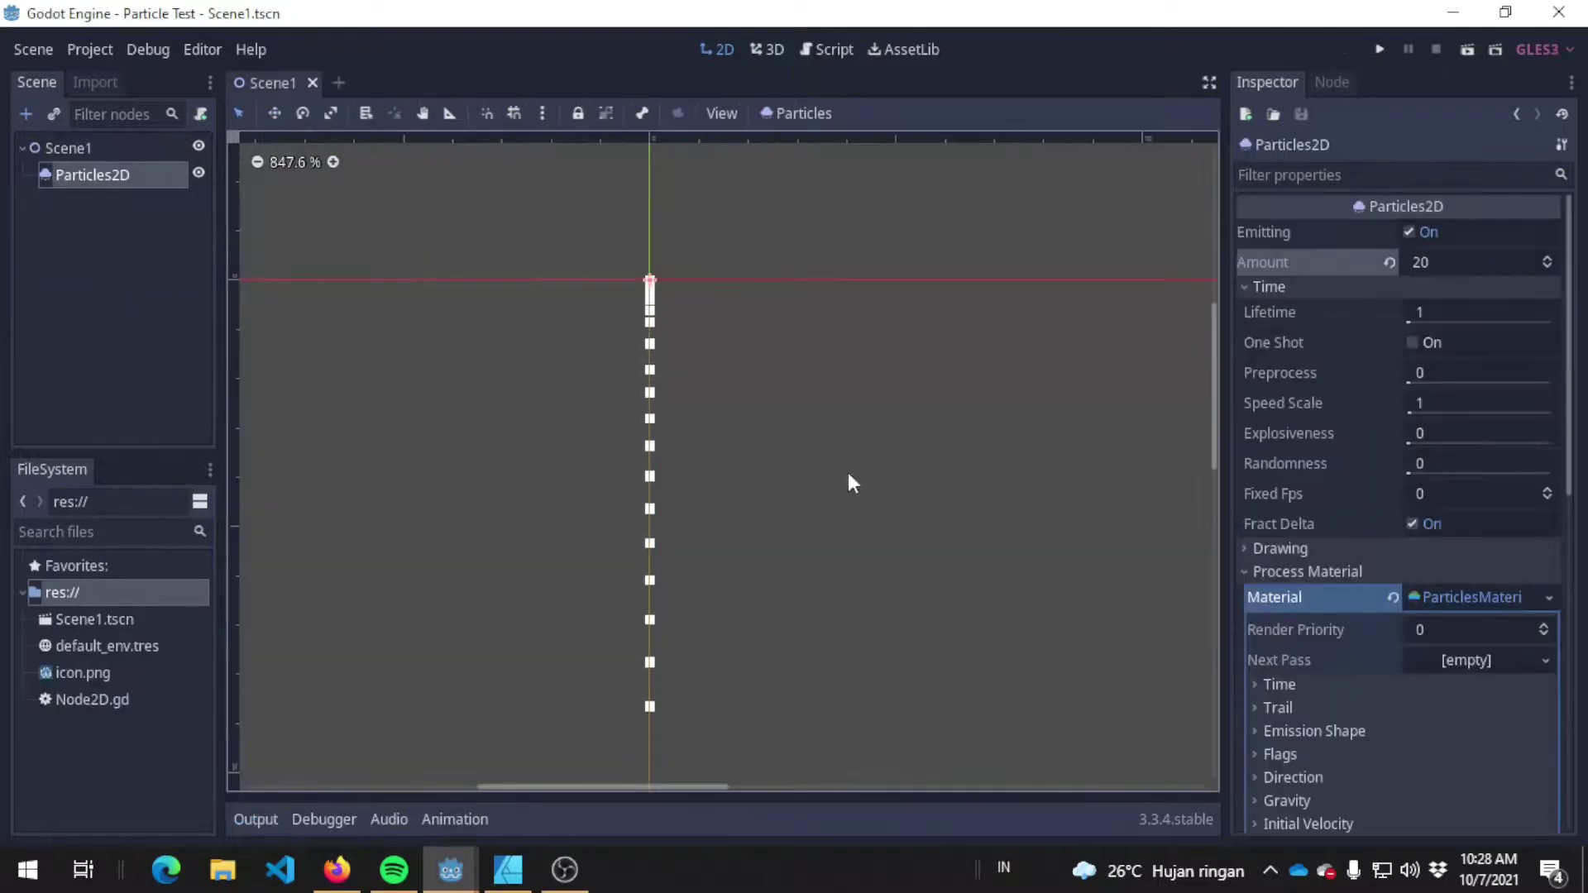
{"action": "left_click", "coordinate": [1320, 286]}
{"action": "scroll", "coordinate": [1311, 455], "scroll_direction": "down", "scroll_amount": 5}
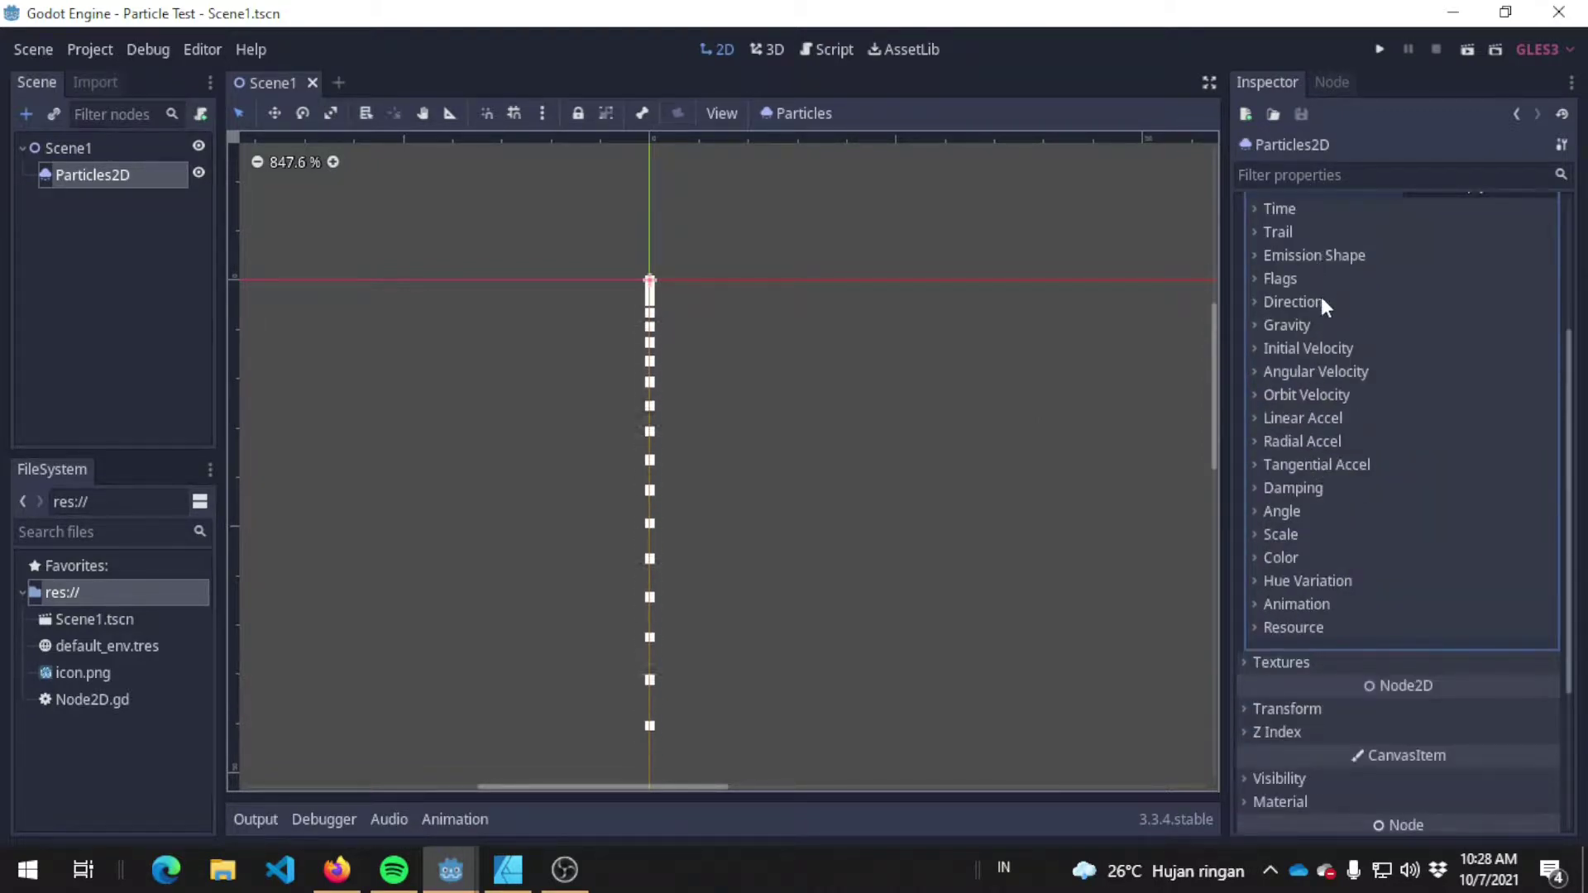
{"action": "left_click", "coordinate": [1319, 208]}
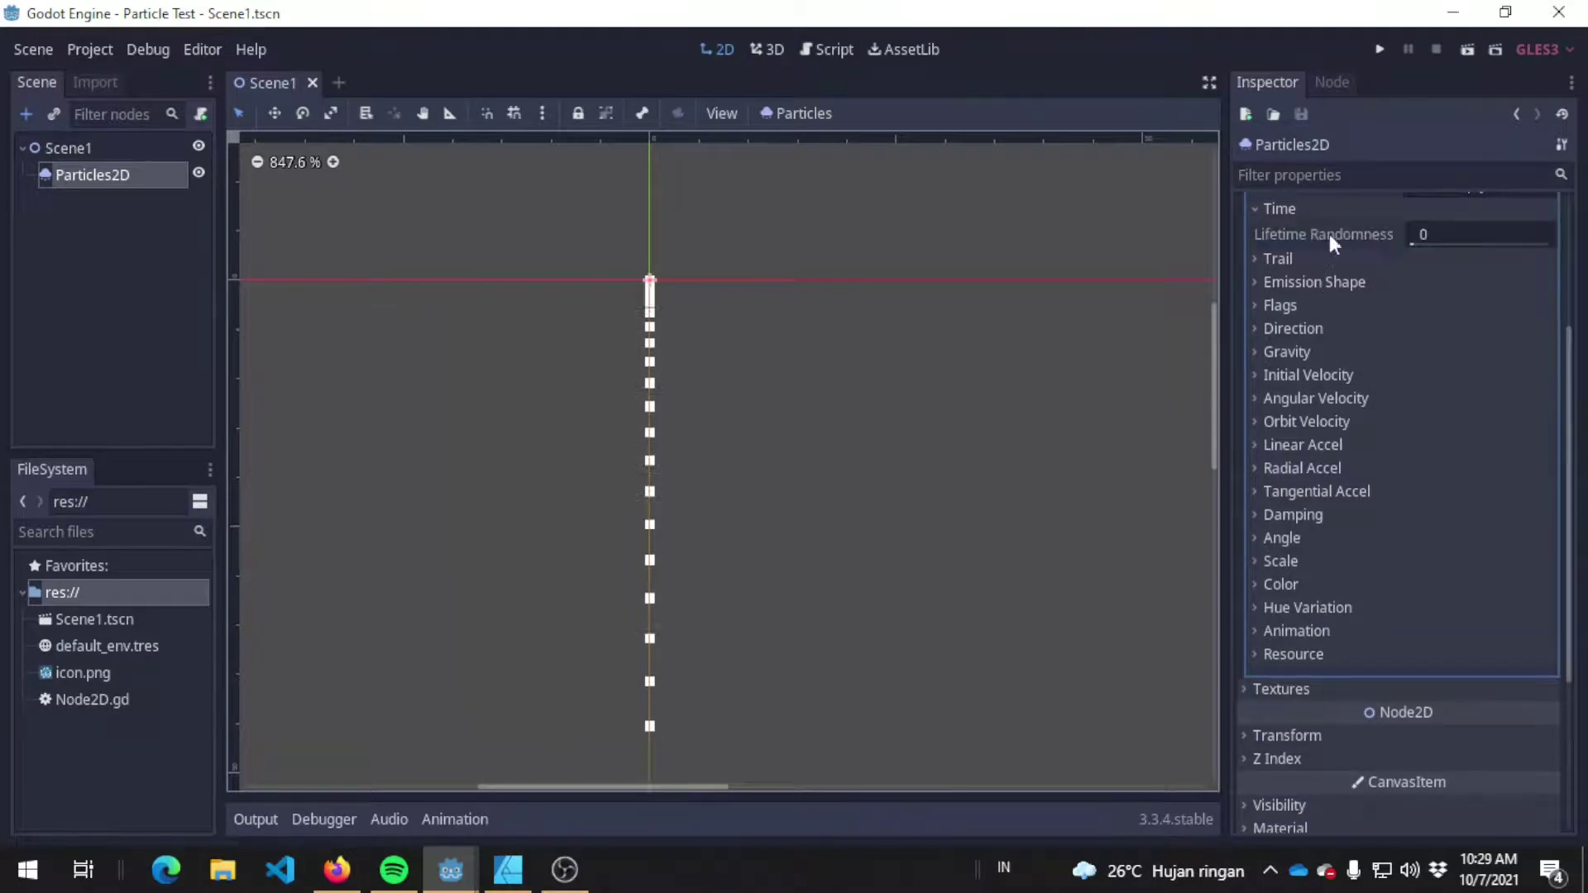
{"action": "left_click", "coordinate": [1315, 351]}
{"action": "left_click", "coordinate": [1313, 328]}
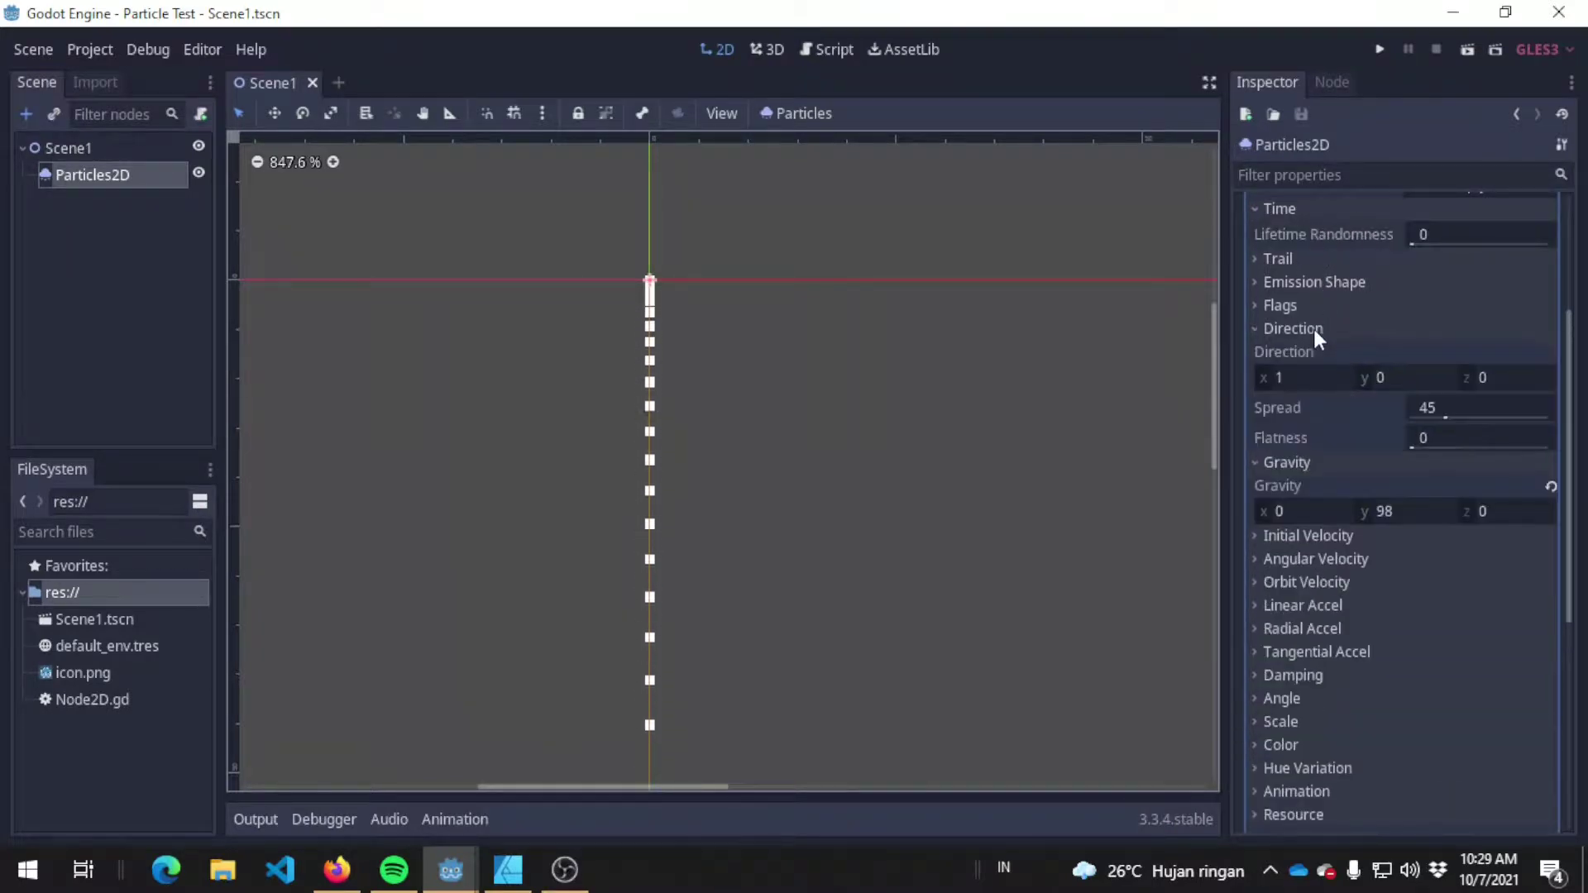
Step: Set the process material's emission shape to Sphere with a sphere radius of about 34.62
{"action": "scroll", "coordinate": [1356, 372], "scroll_direction": "up", "scroll_amount": 2}
{"action": "left_click", "coordinate": [1373, 361]}
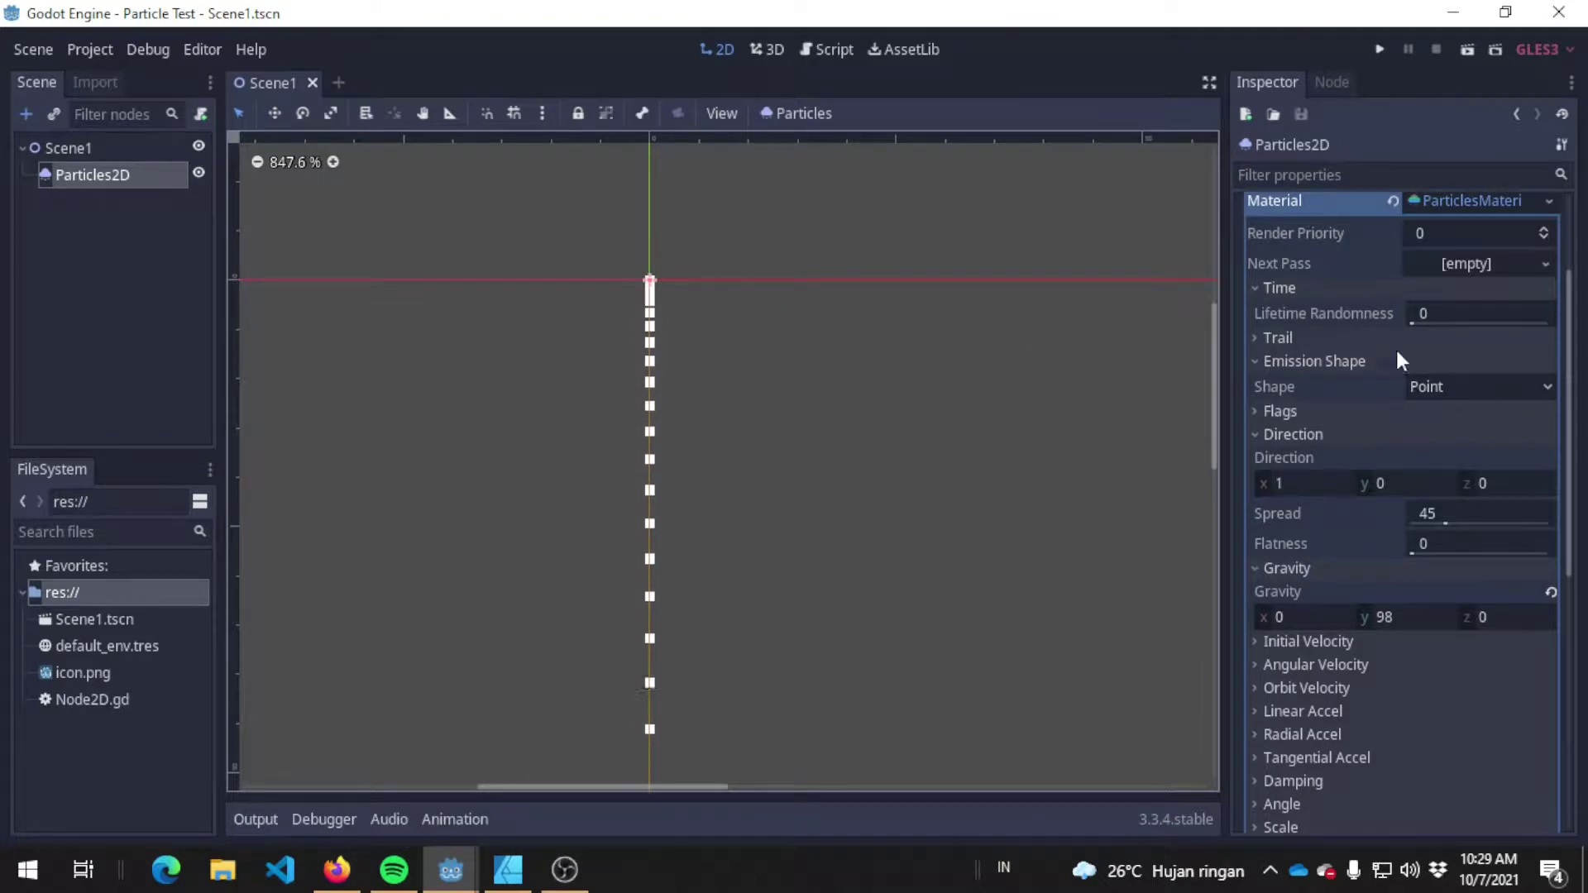
{"action": "left_click", "coordinate": [1480, 386]}
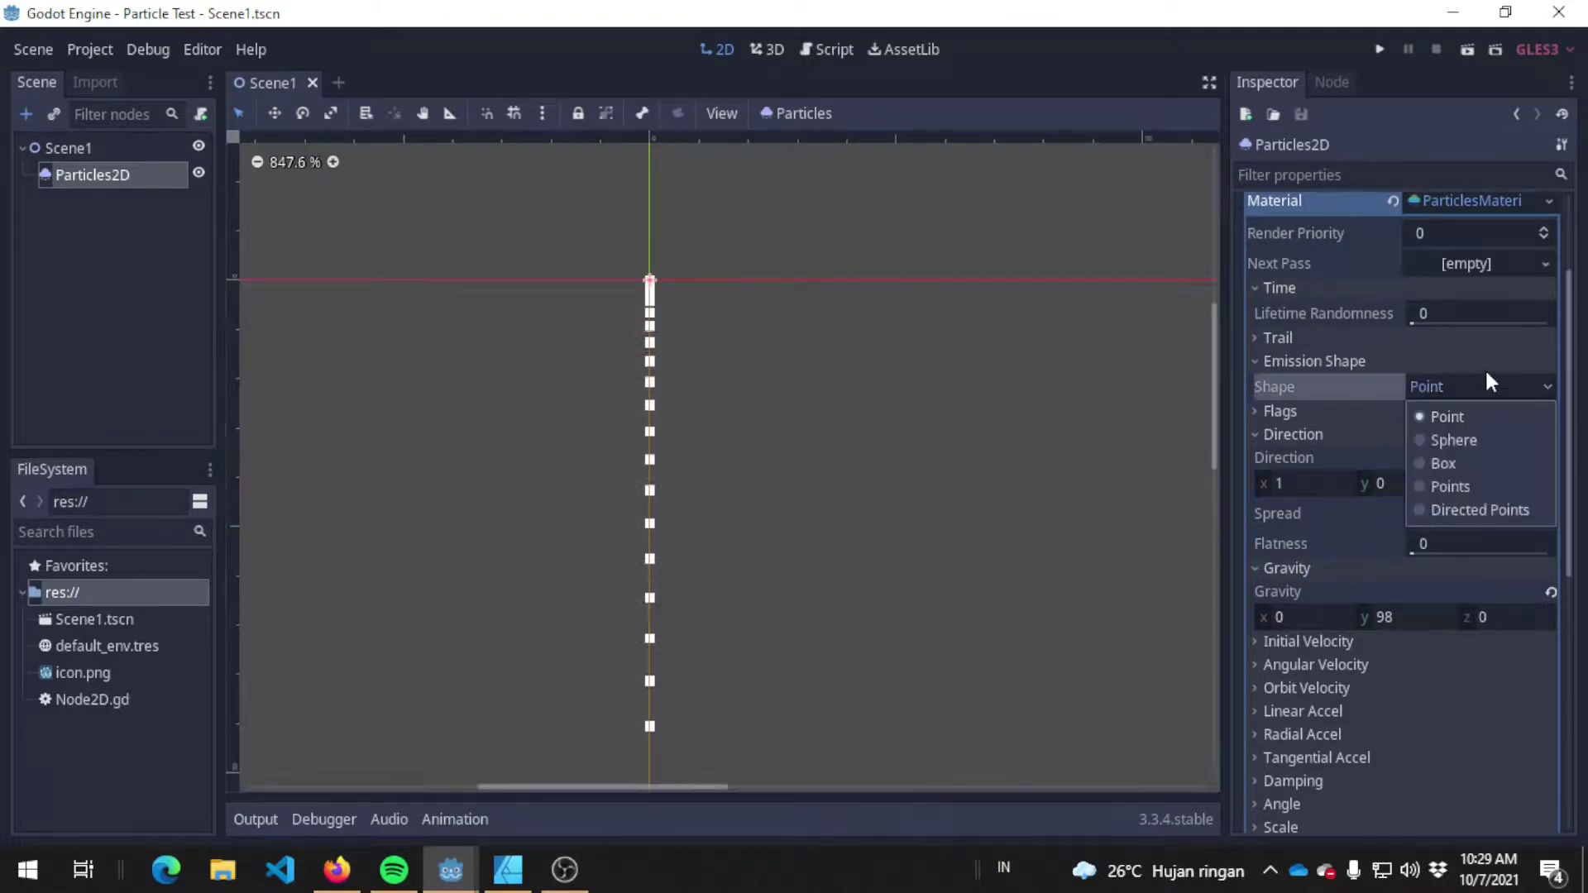
{"action": "left_click", "coordinate": [1458, 439]}
{"action": "left_click_drag", "start_coordinate": [1421, 435], "coordinate": [1447, 428]}
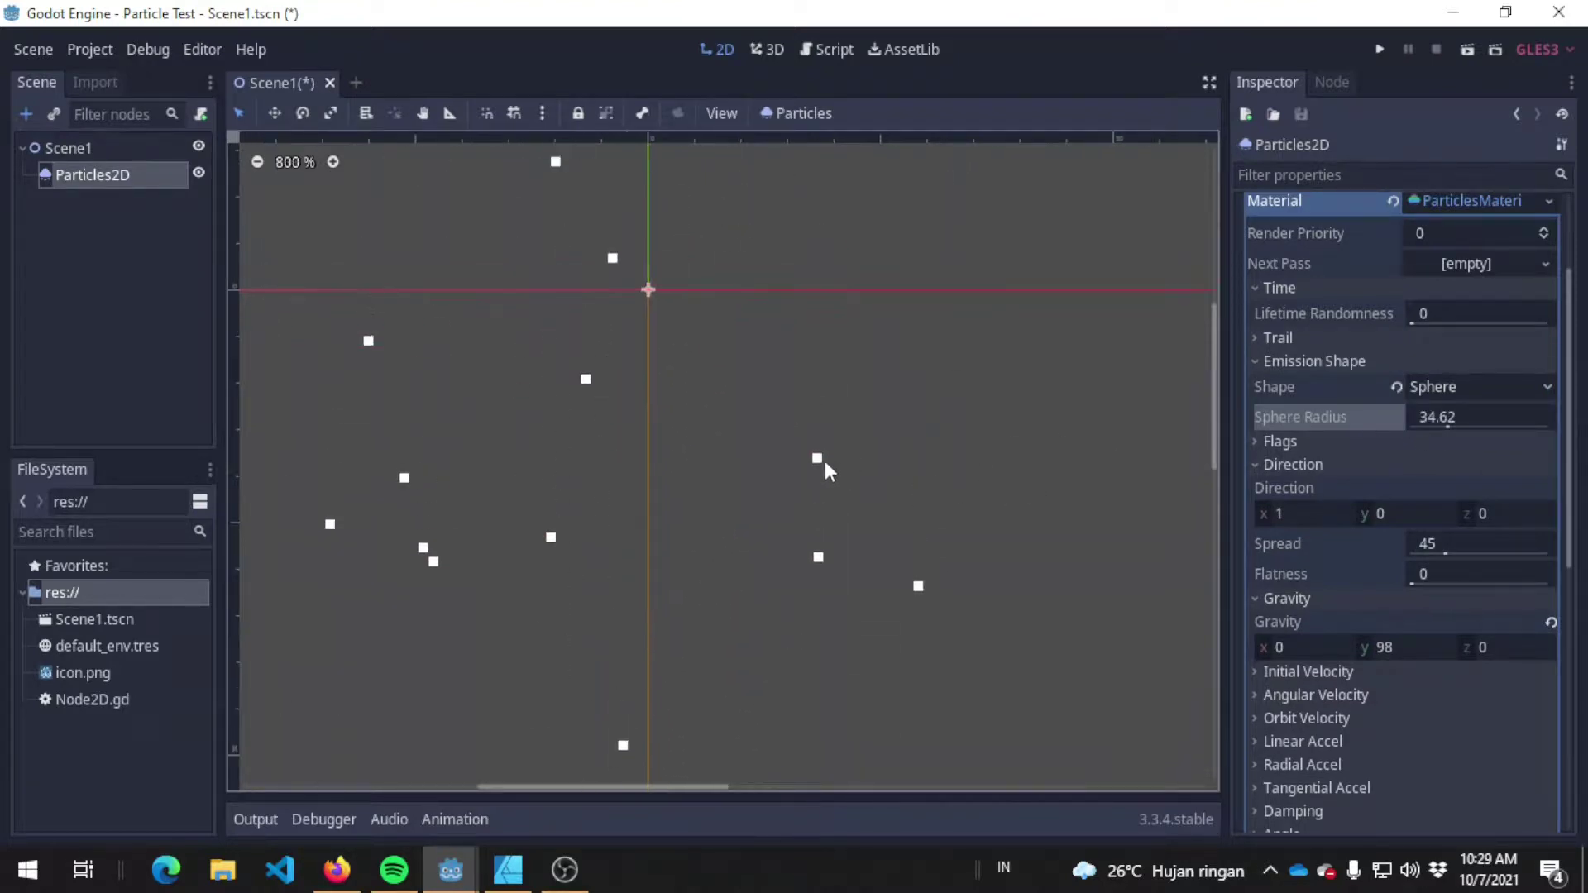
{"action": "scroll", "coordinate": [819, 429], "scroll_direction": "down", "scroll_amount": 4}
Step: Set the Particles2D amount to 500
{"action": "scroll", "coordinate": [1373, 374], "scroll_direction": "up", "scroll_amount": 5}
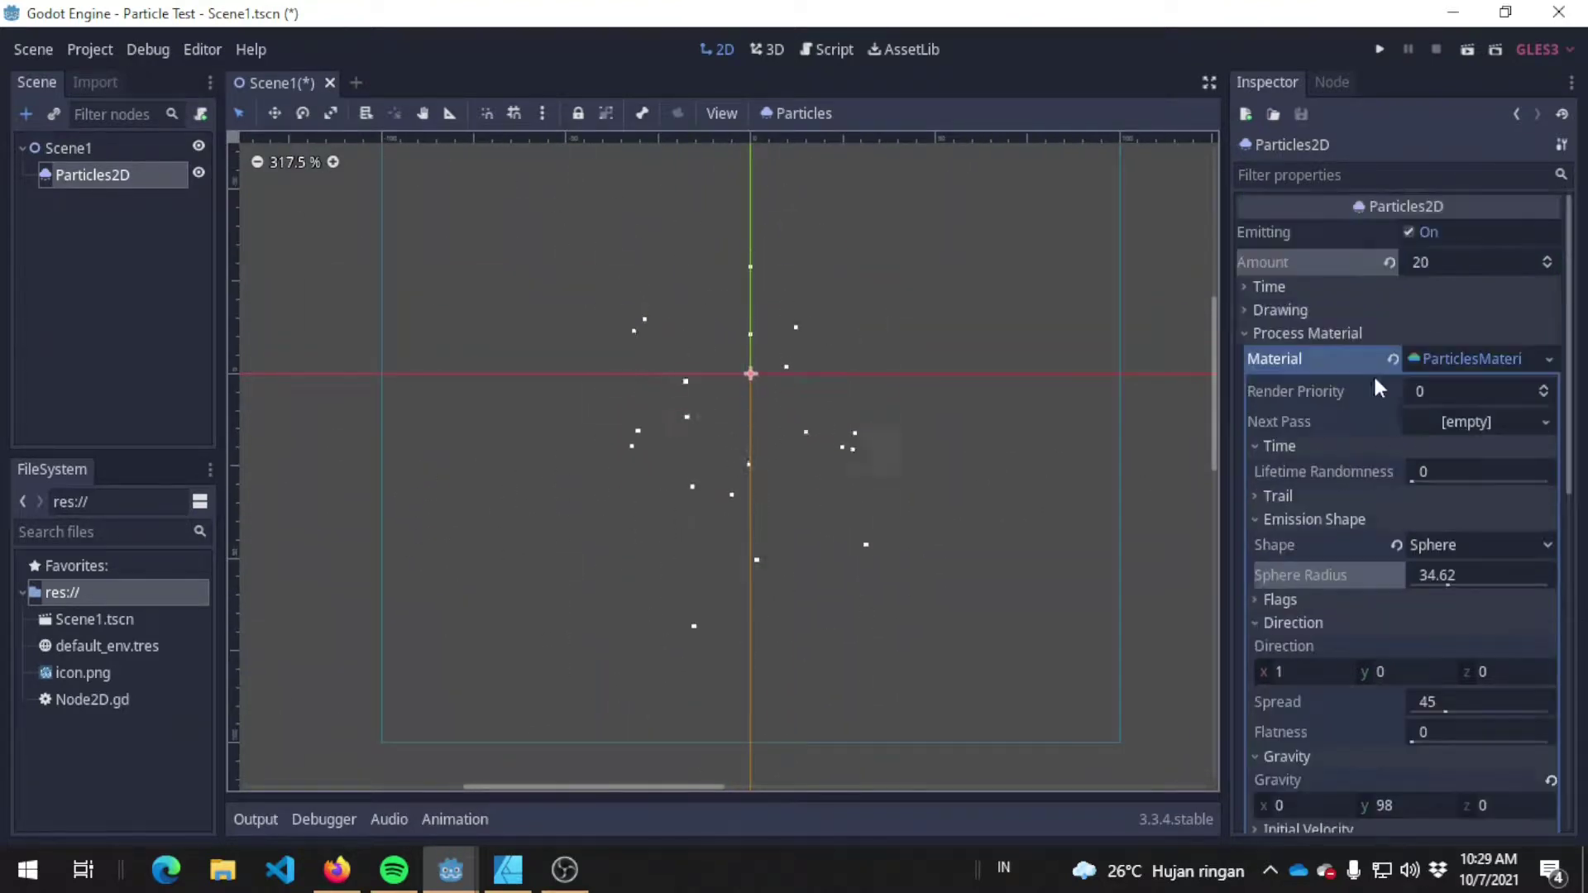
{"action": "left_click", "coordinate": [1484, 259]}
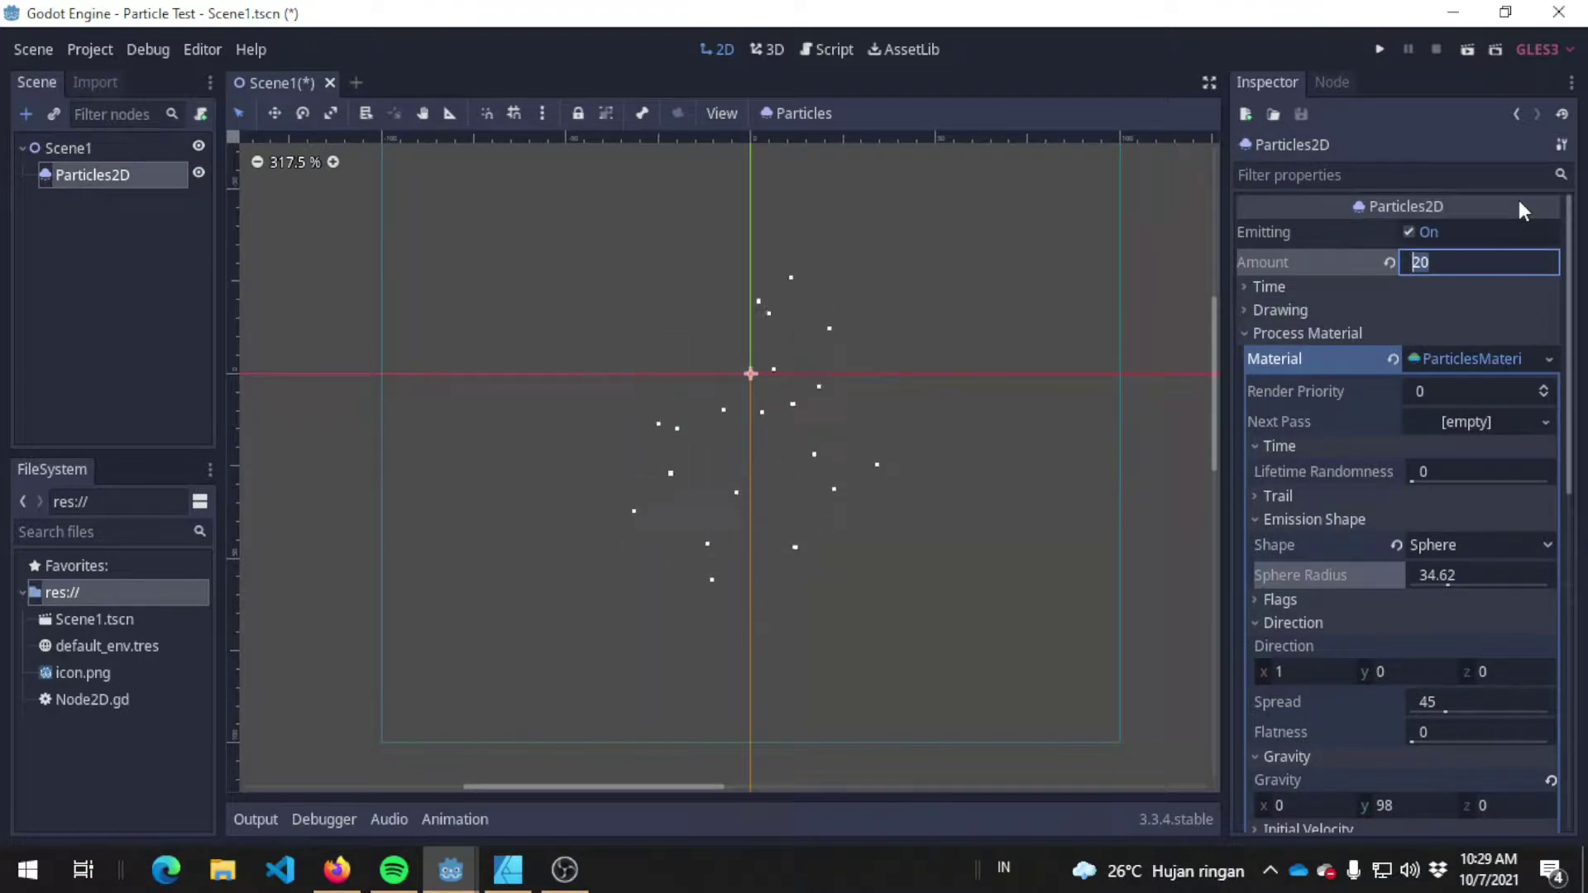
{"action": "type", "text": "500"}
{"action": "key", "text": "Return"}
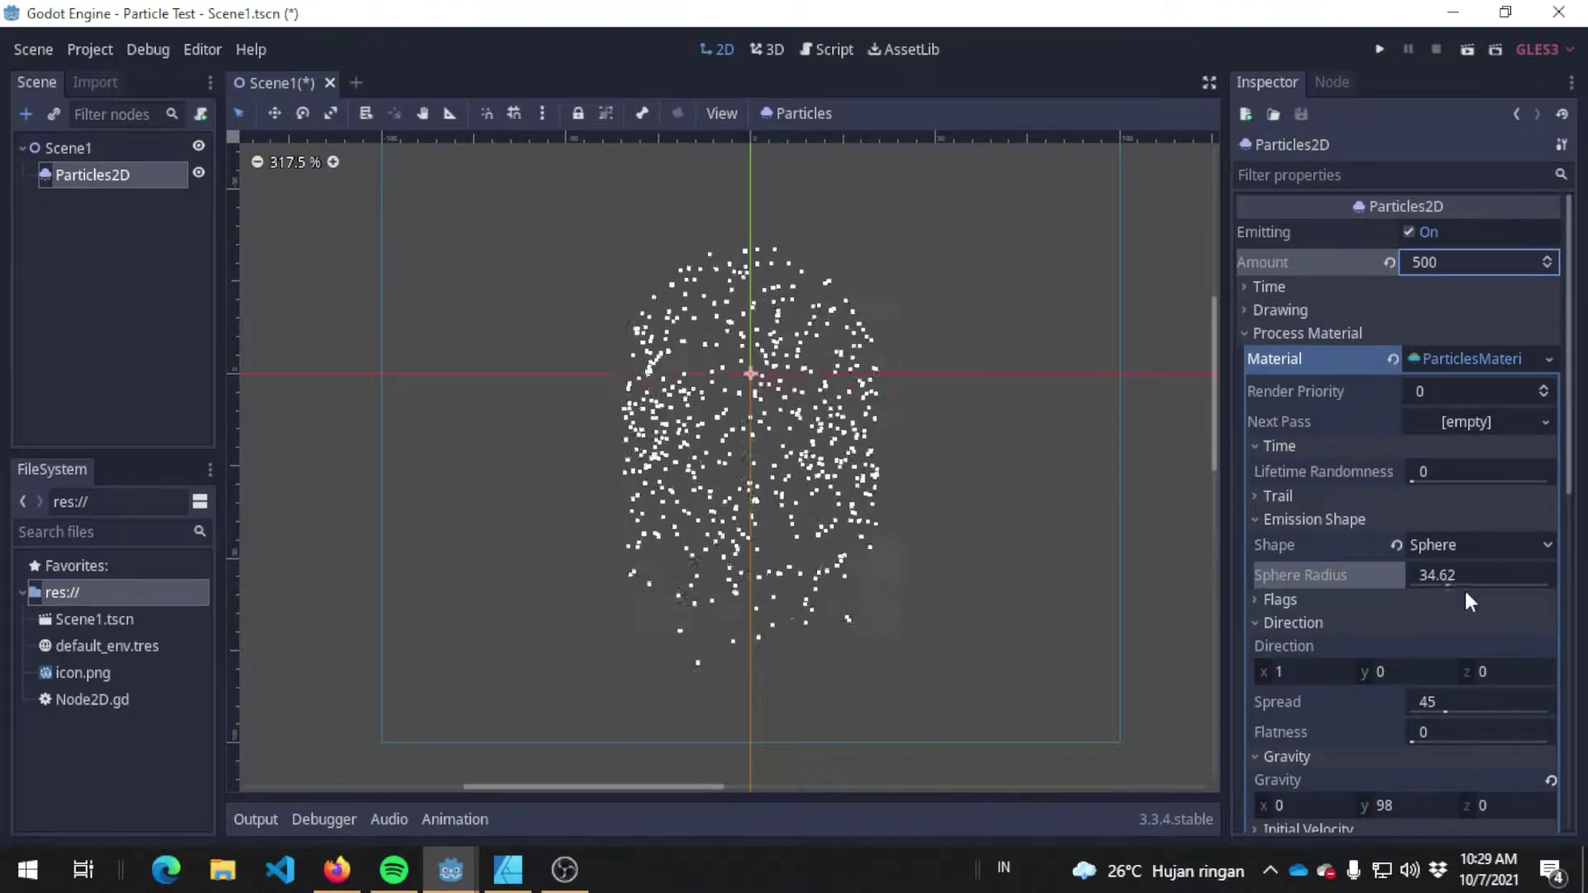
Step: Set the process material's gravity y to 0 and inspect the spherical emission up close
{"action": "scroll", "coordinate": [1464, 589], "scroll_direction": "down", "scroll_amount": 4}
{"action": "left_click", "coordinate": [1411, 637]}
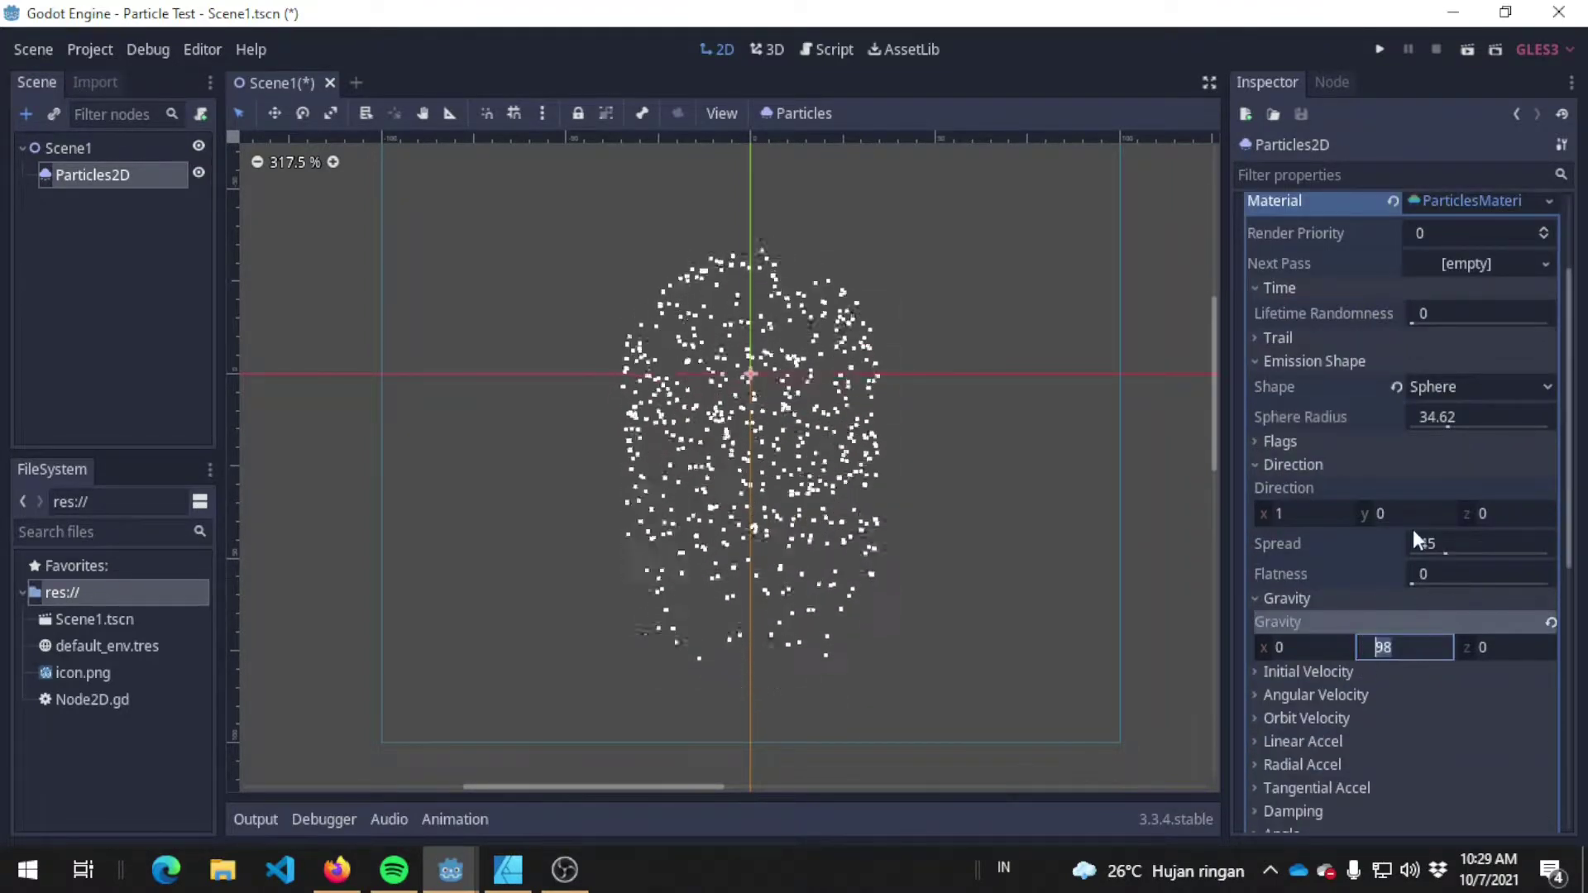
{"action": "type", "text": "0"}
{"action": "key", "text": "Return"}
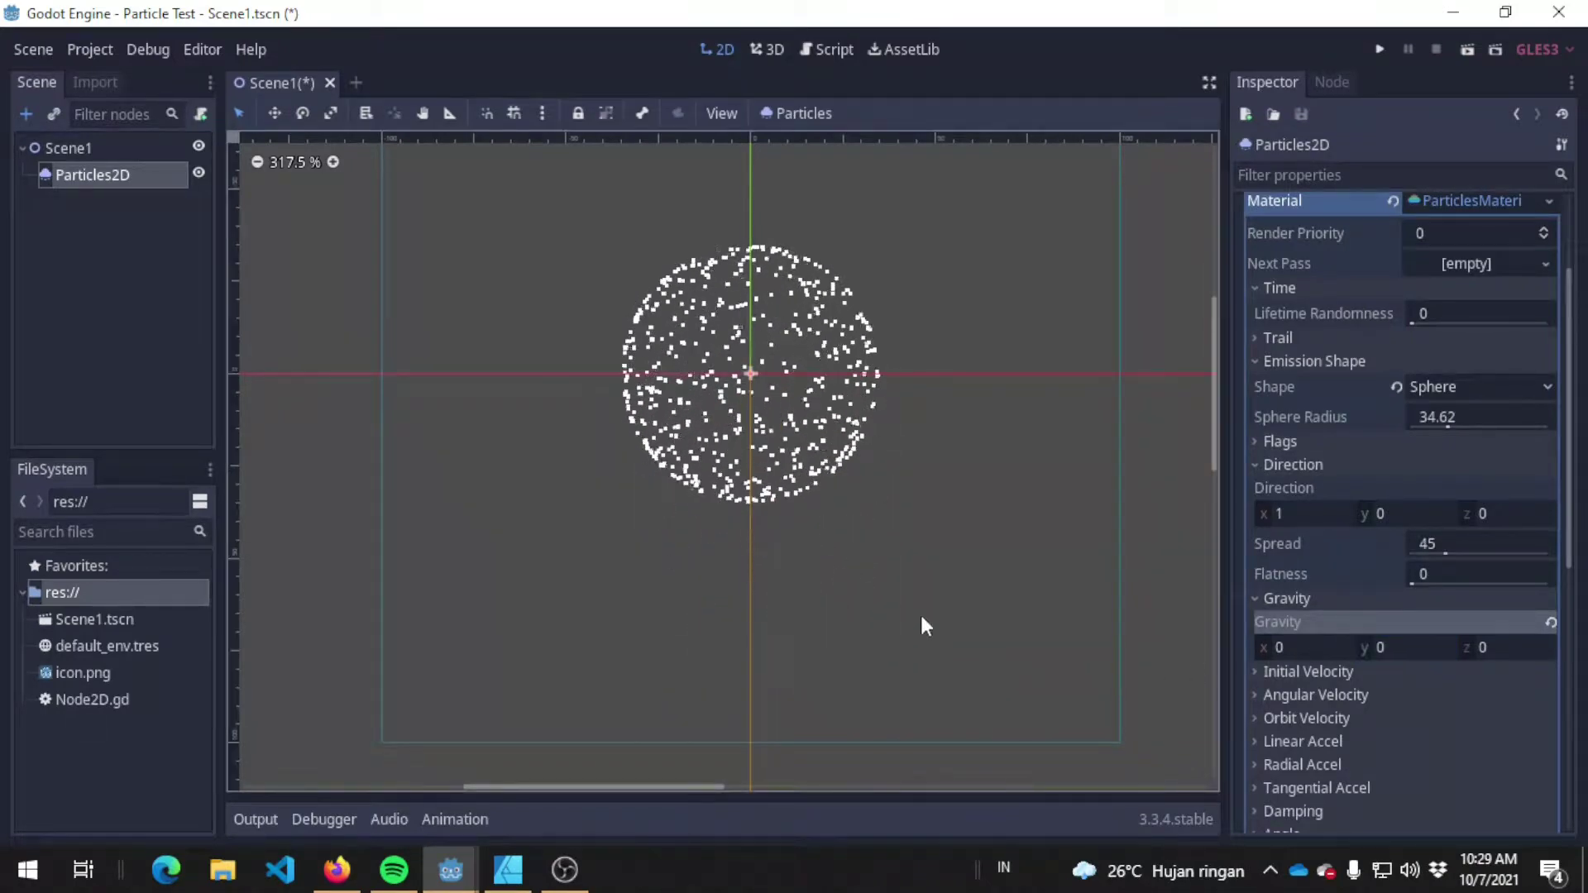
{"action": "scroll", "coordinate": [766, 400], "scroll_direction": "up", "scroll_amount": 1}
{"action": "scroll", "coordinate": [809, 455], "scroll_direction": "up", "scroll_amount": 3}
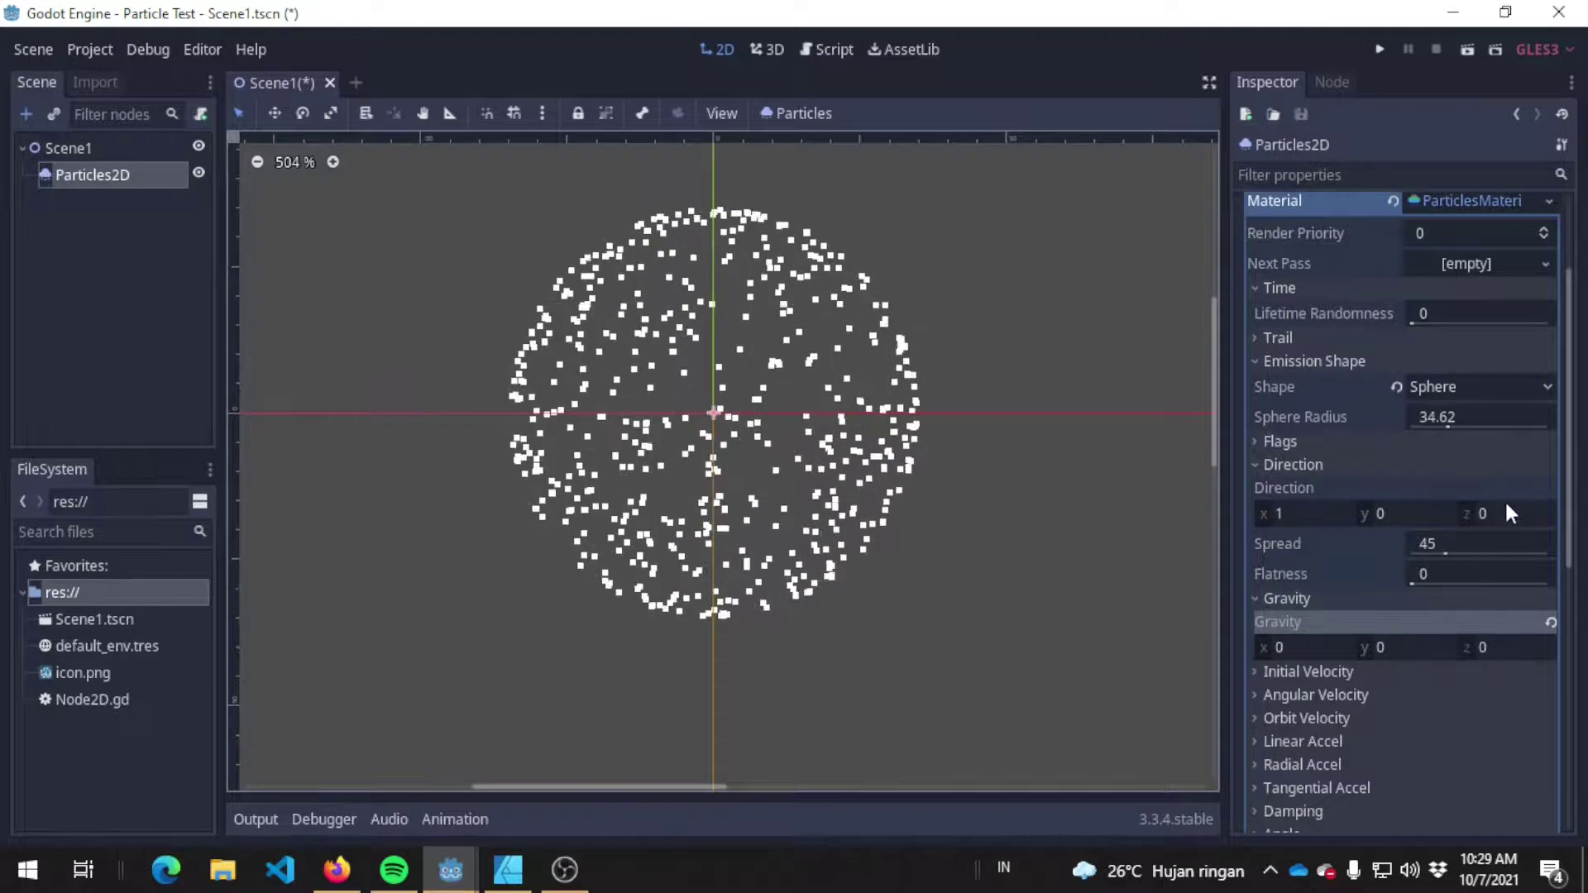
Step: Try a direction z of 1 in the Particles2D process material and restore the default direction
{"action": "key", "text": "alt+Tab"}
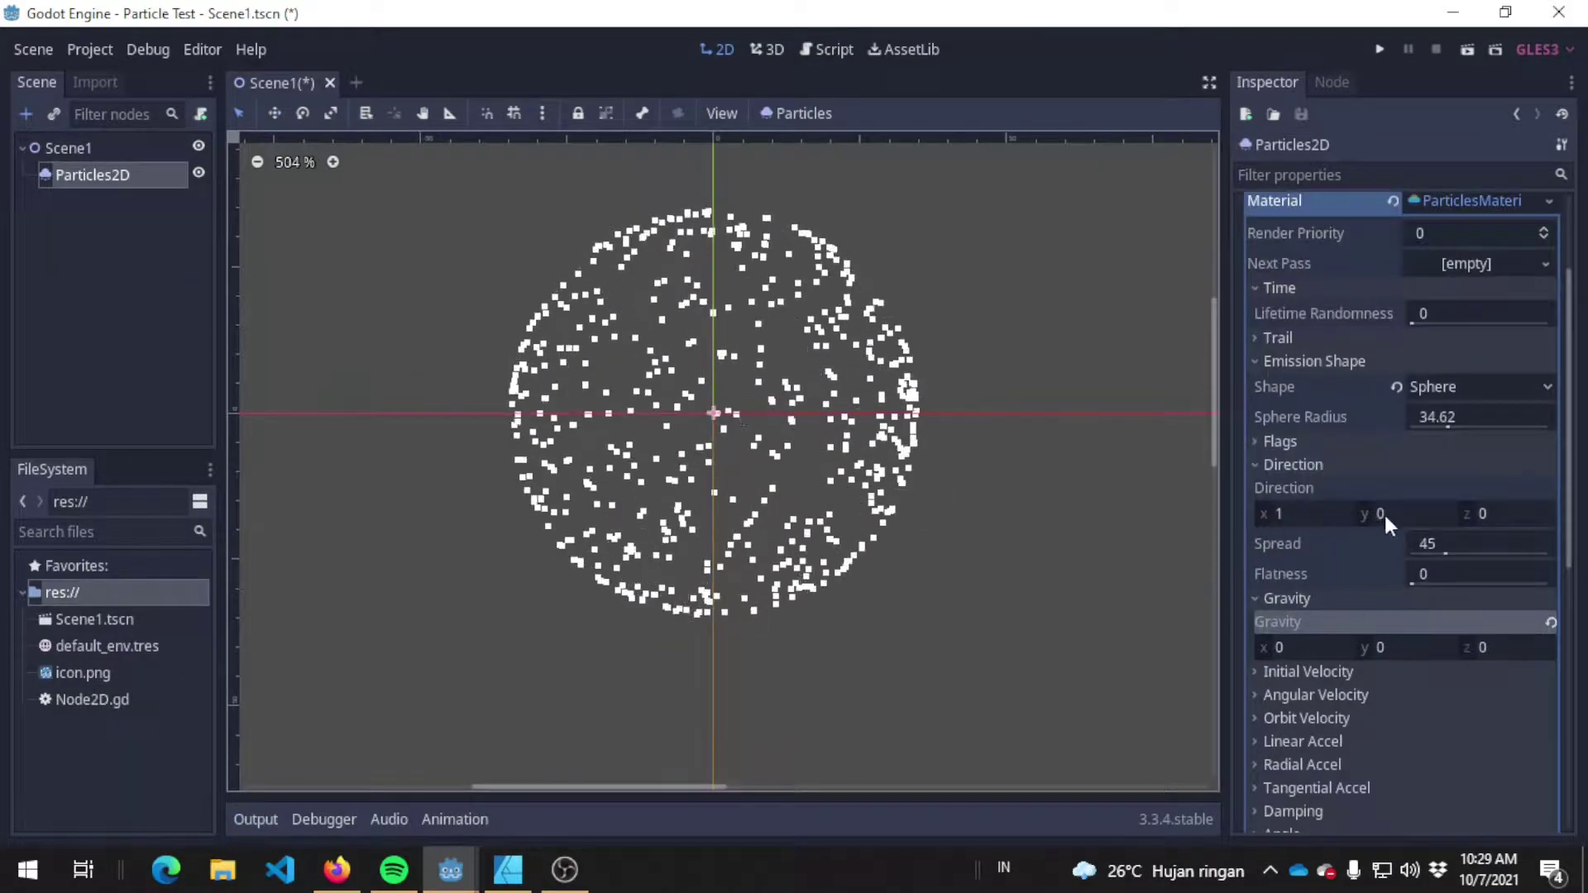
{"action": "left_click", "coordinate": [1506, 515]}
{"action": "type", "text": "1"}
{"action": "key", "text": "Return"}
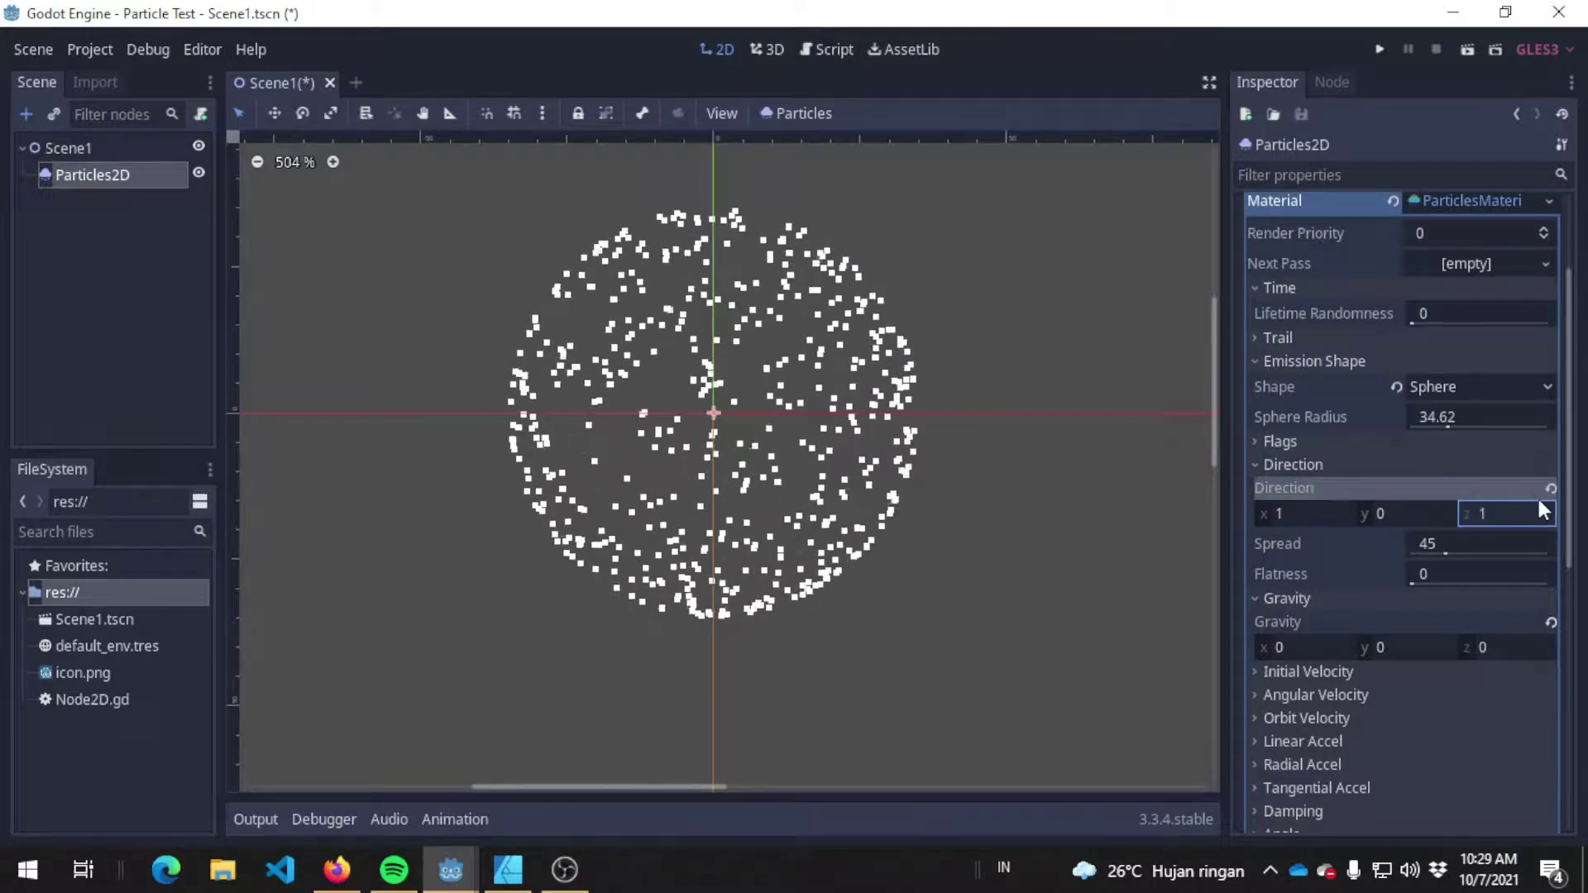
{"action": "left_click", "coordinate": [1551, 488]}
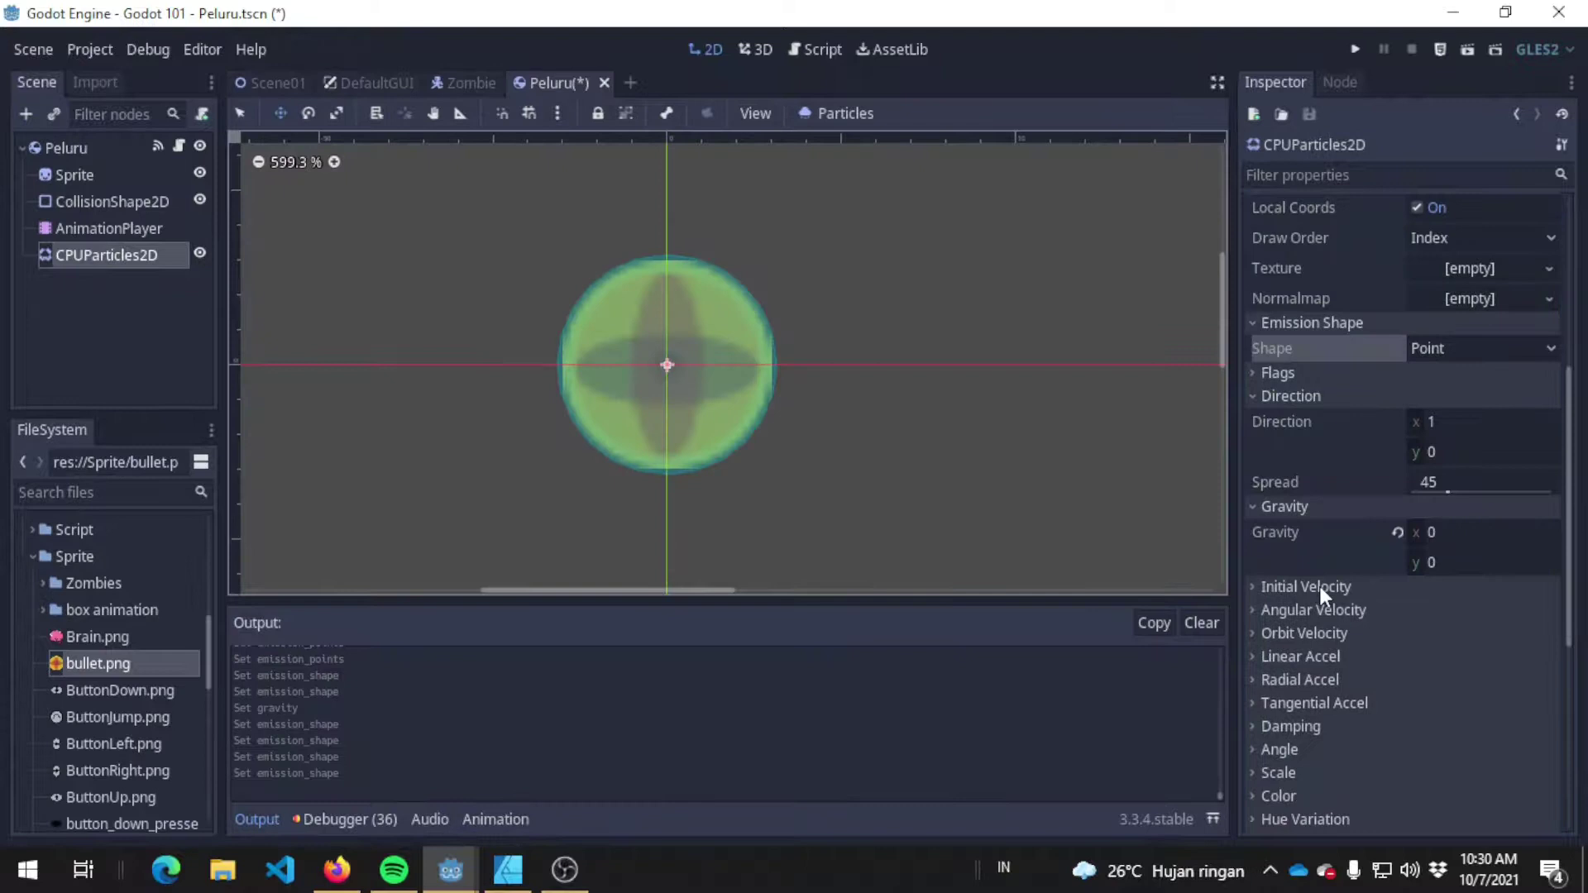
Step: Expand the Initial Velocity section of the Peluru scene's CPUParticles2D and set the velocity to 5
{"action": "scroll", "coordinate": [1320, 587], "scroll_direction": "down", "scroll_amount": 3}
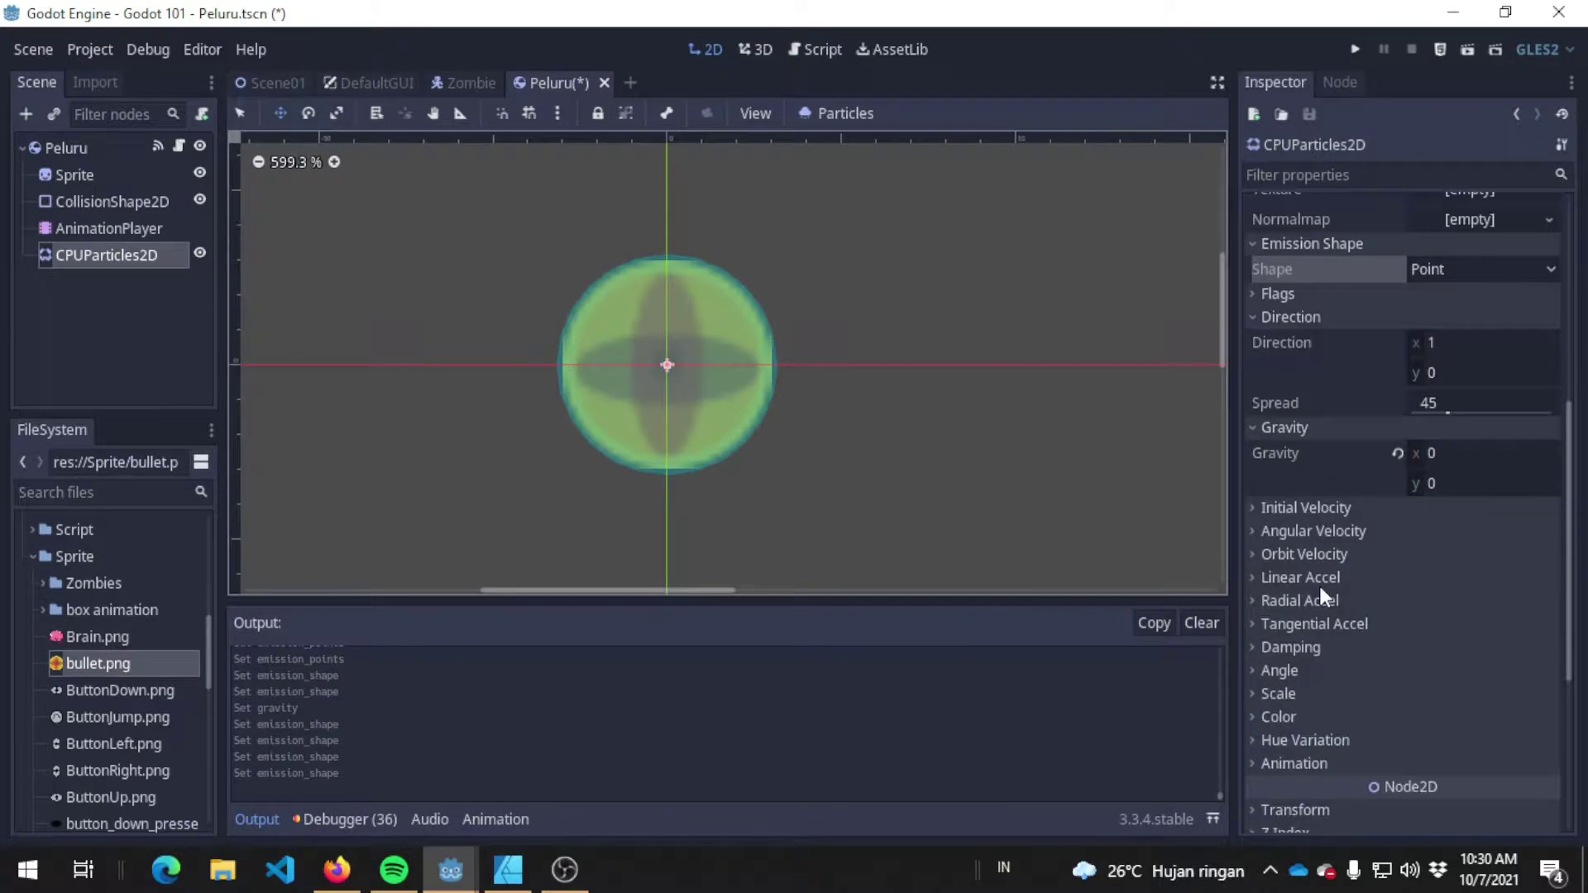
{"action": "scroll", "coordinate": [1319, 583], "scroll_direction": "up", "scroll_amount": 3}
{"action": "scroll", "coordinate": [1342, 464], "scroll_direction": "down", "scroll_amount": 2}
{"action": "left_click", "coordinate": [1340, 508]}
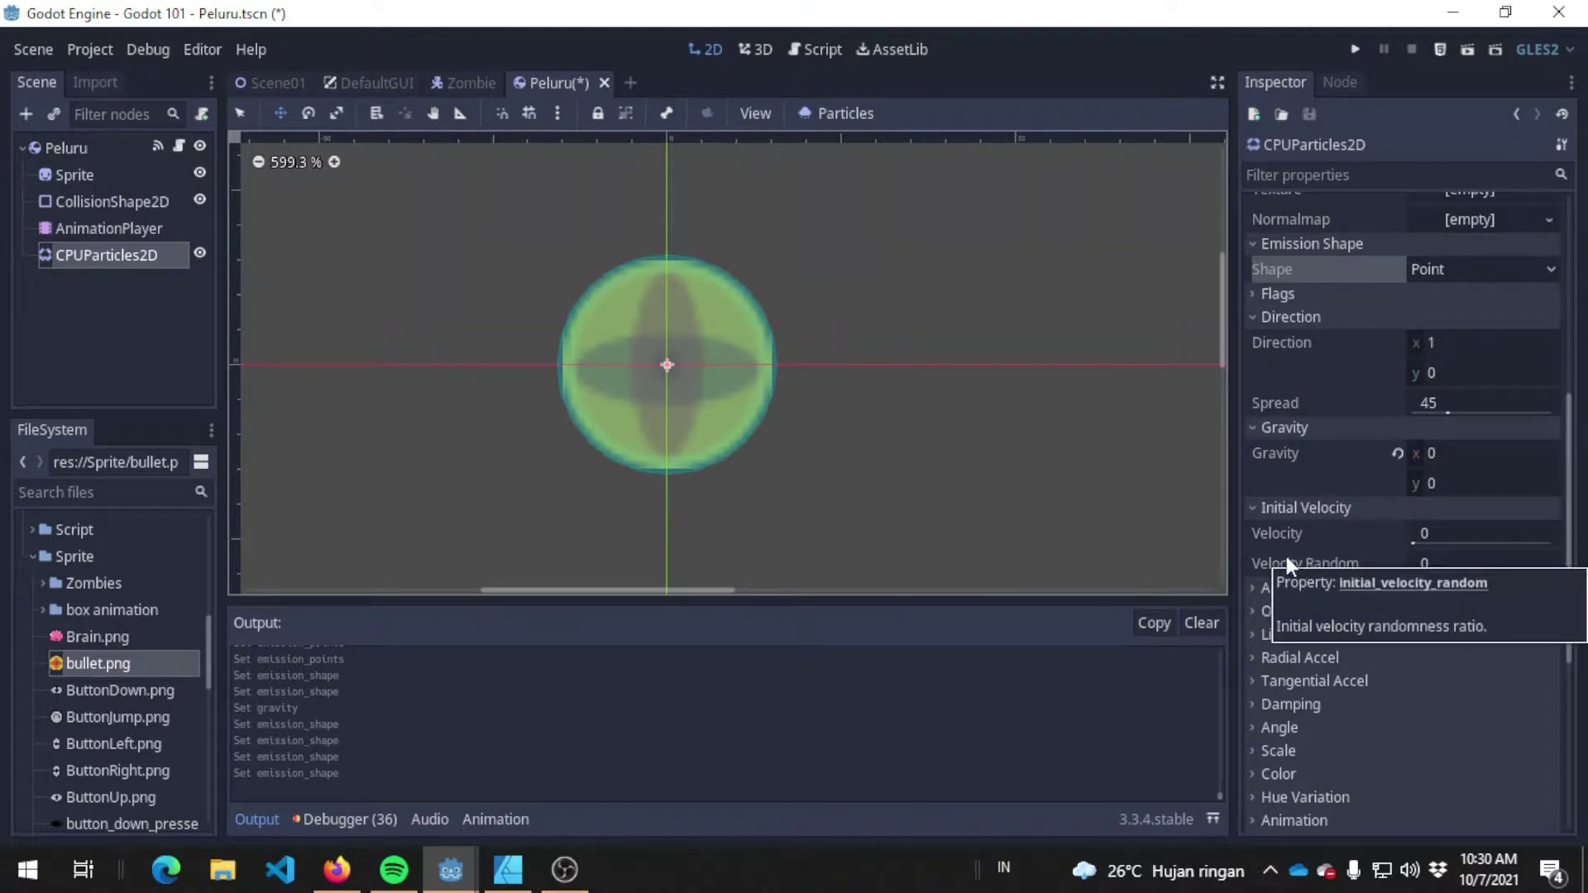
{"action": "left_click", "coordinate": [1496, 532]}
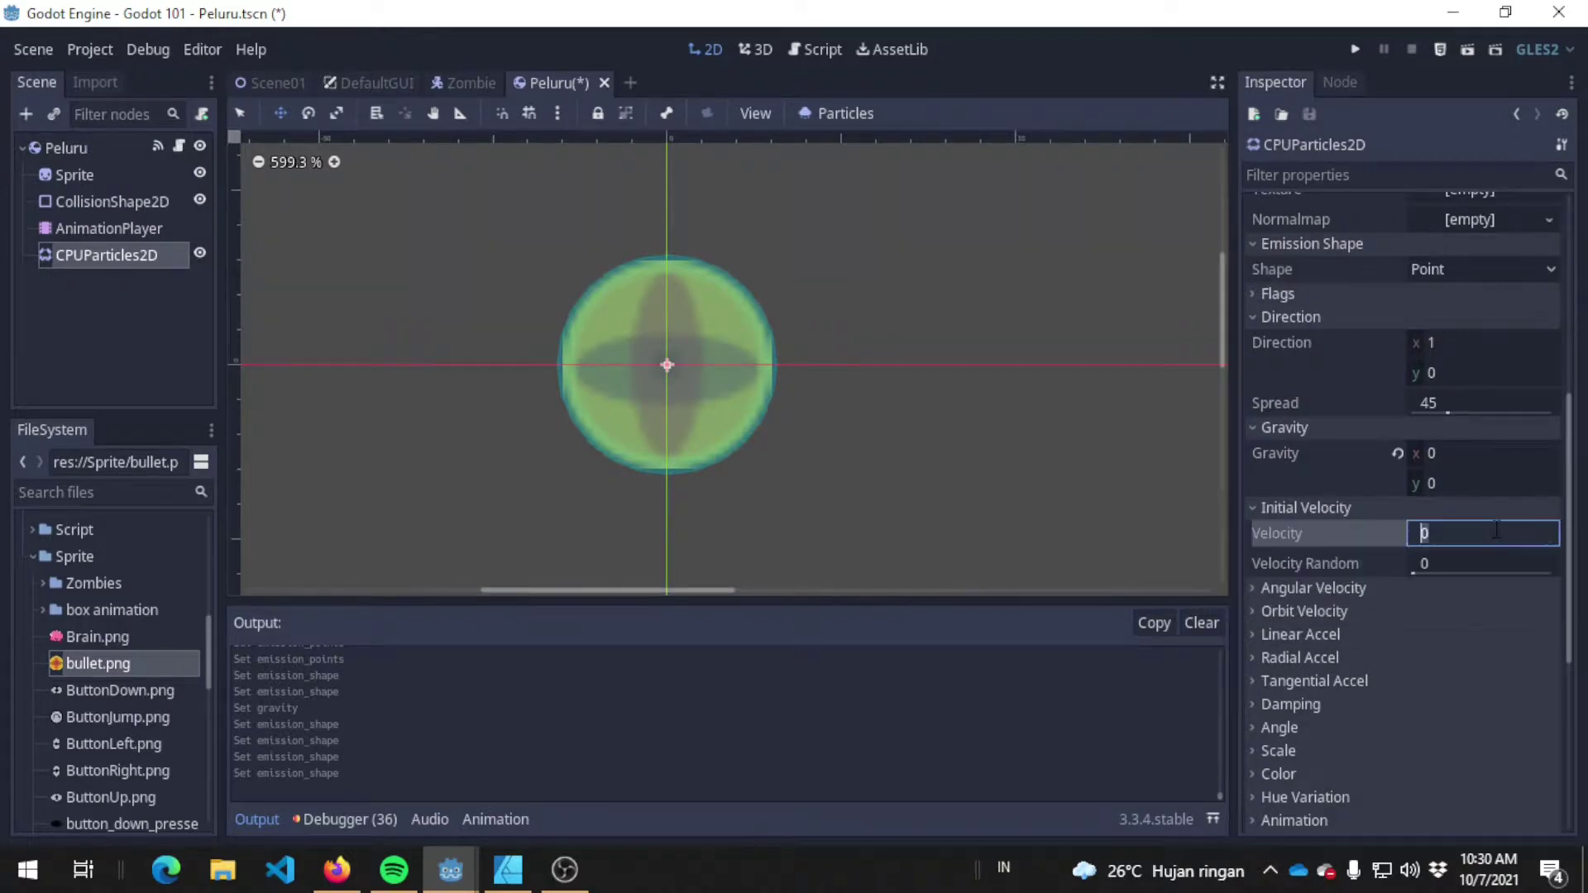
{"action": "type", "text": "5"}
{"action": "key", "text": "Return"}
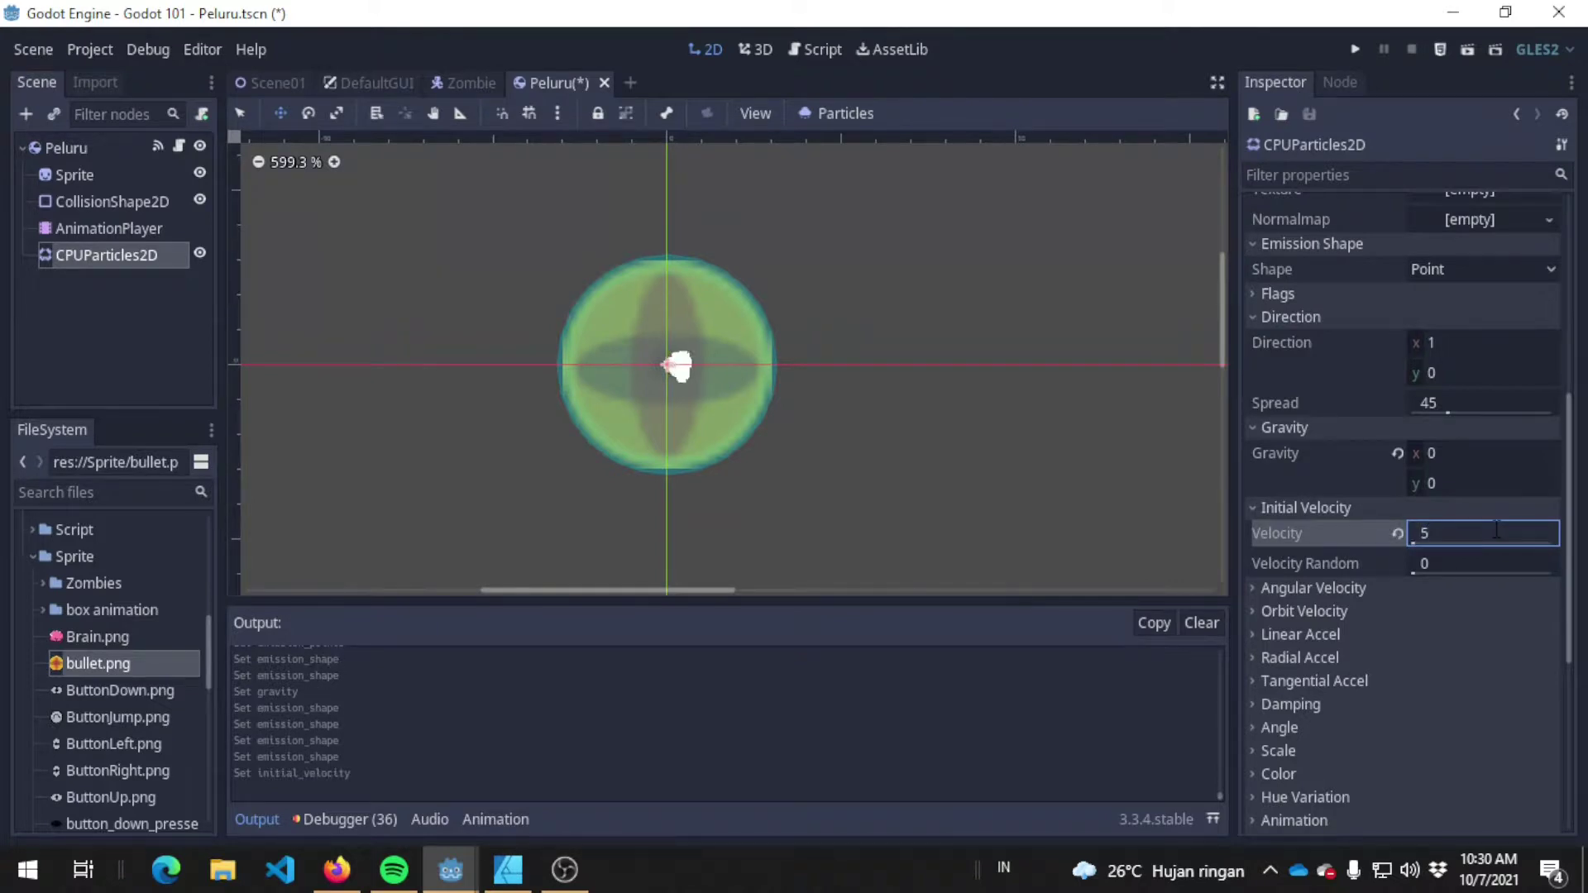
{"action": "left_click", "coordinate": [979, 518]}
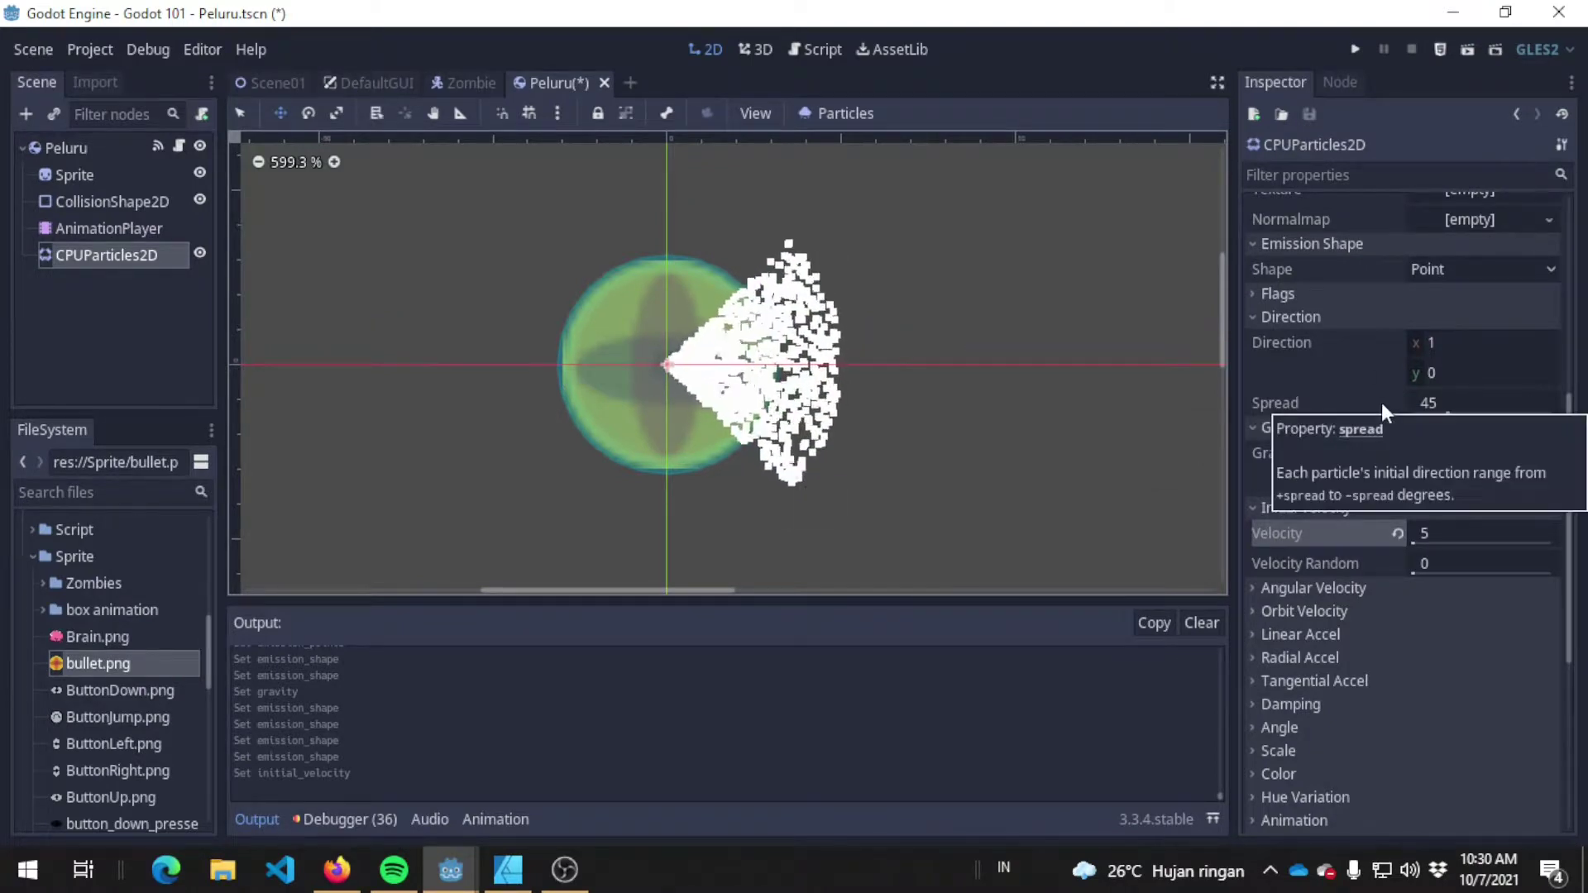
Step: Widen the CPUParticles2D spread to 180 so the particles are emitted all around the bullet
{"action": "middle_click_drag", "start_coordinate": [962, 364], "coordinate": [941, 357]}
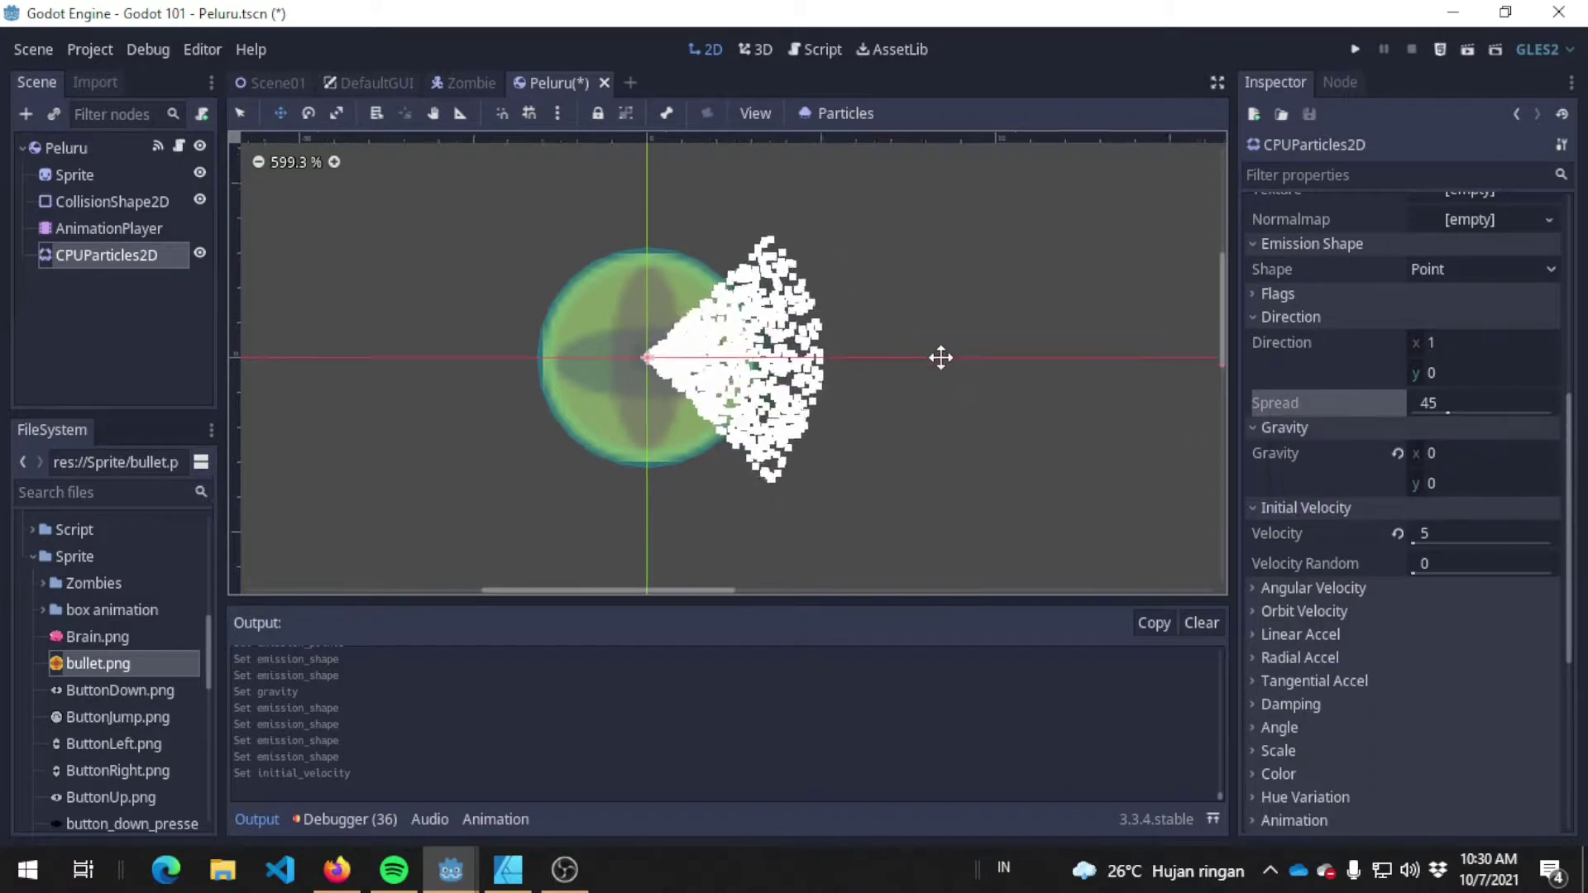
{"action": "scroll", "coordinate": [952, 356], "scroll_direction": "up", "scroll_amount": 3}
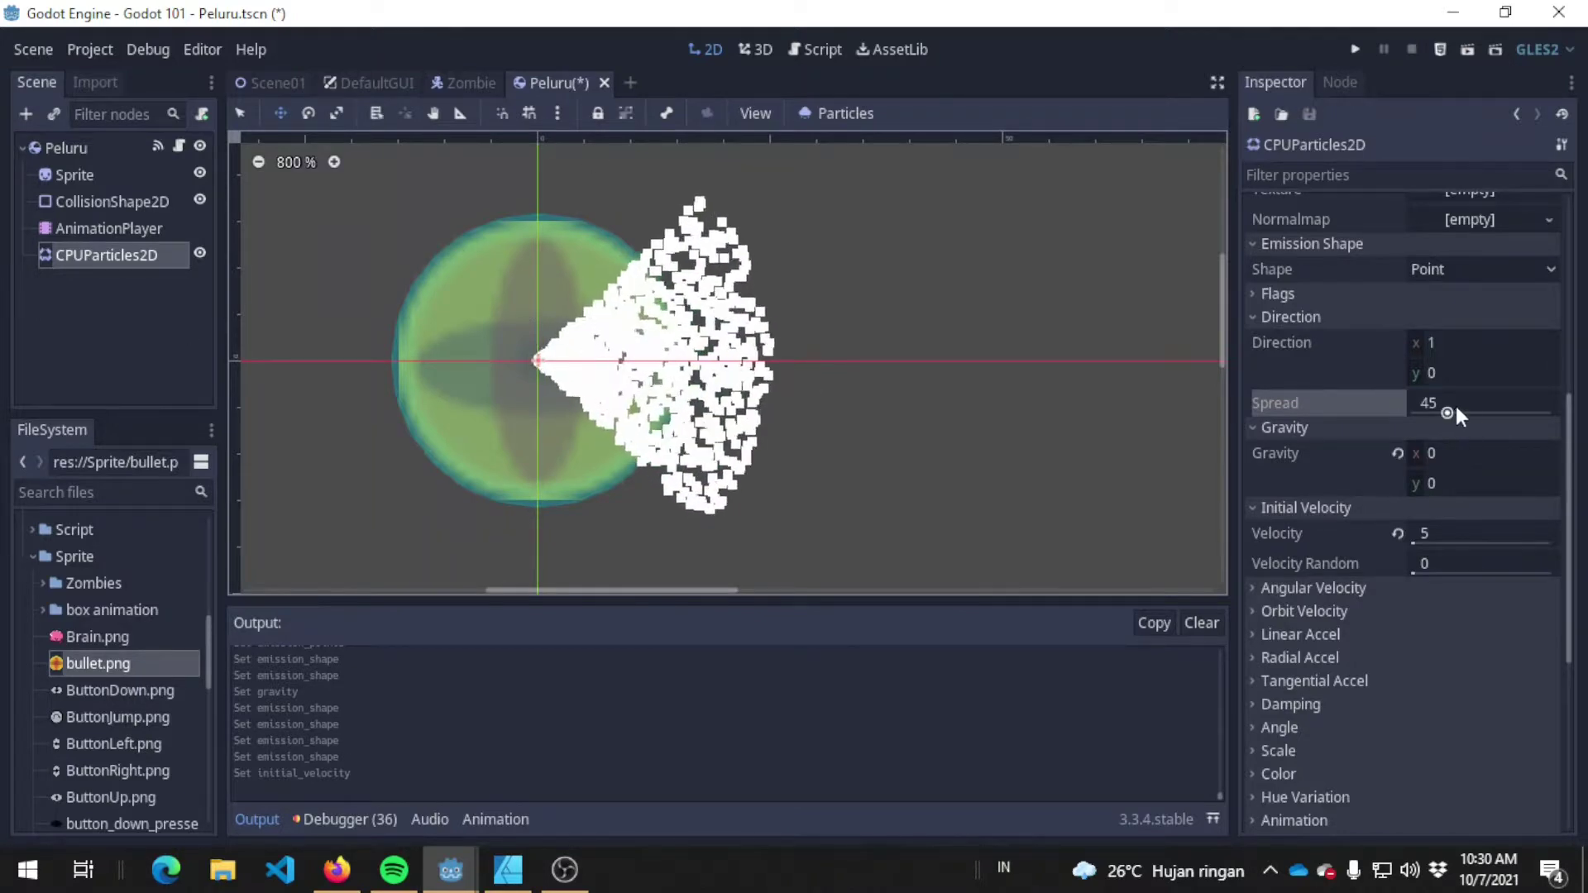
{"action": "left_click_drag", "start_coordinate": [1454, 406], "coordinate": [1553, 405]}
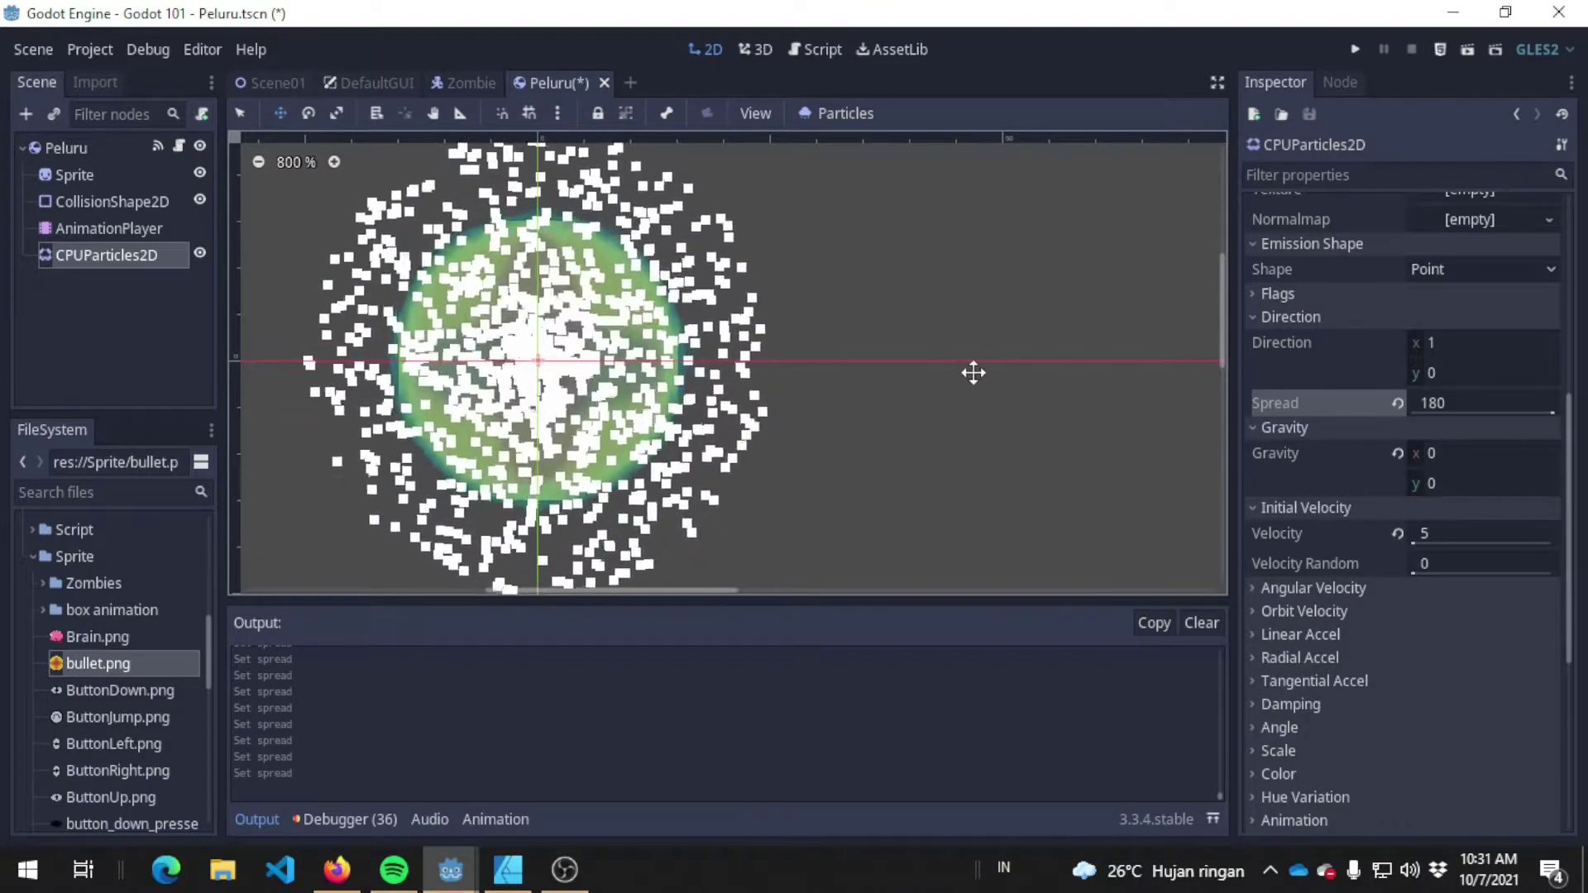
Step: Try an explosiveness of 1 on the CPUParticles2D and lower it again
{"action": "scroll", "coordinate": [1346, 443], "scroll_direction": "up", "scroll_amount": 5}
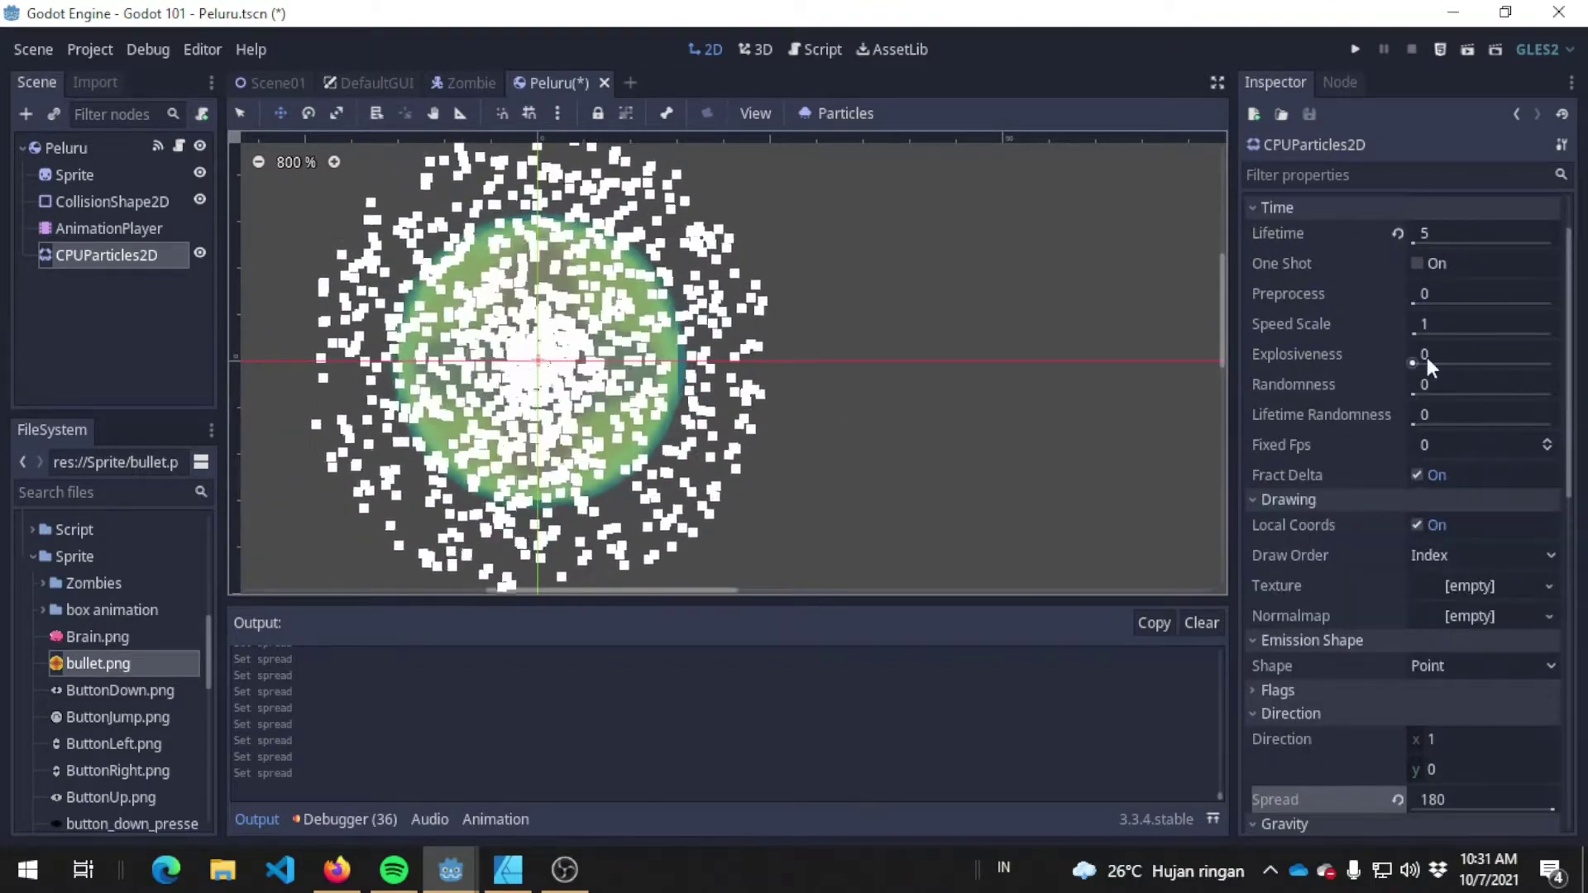
{"action": "left_click_drag", "start_coordinate": [1413, 359], "coordinate": [1580, 362]}
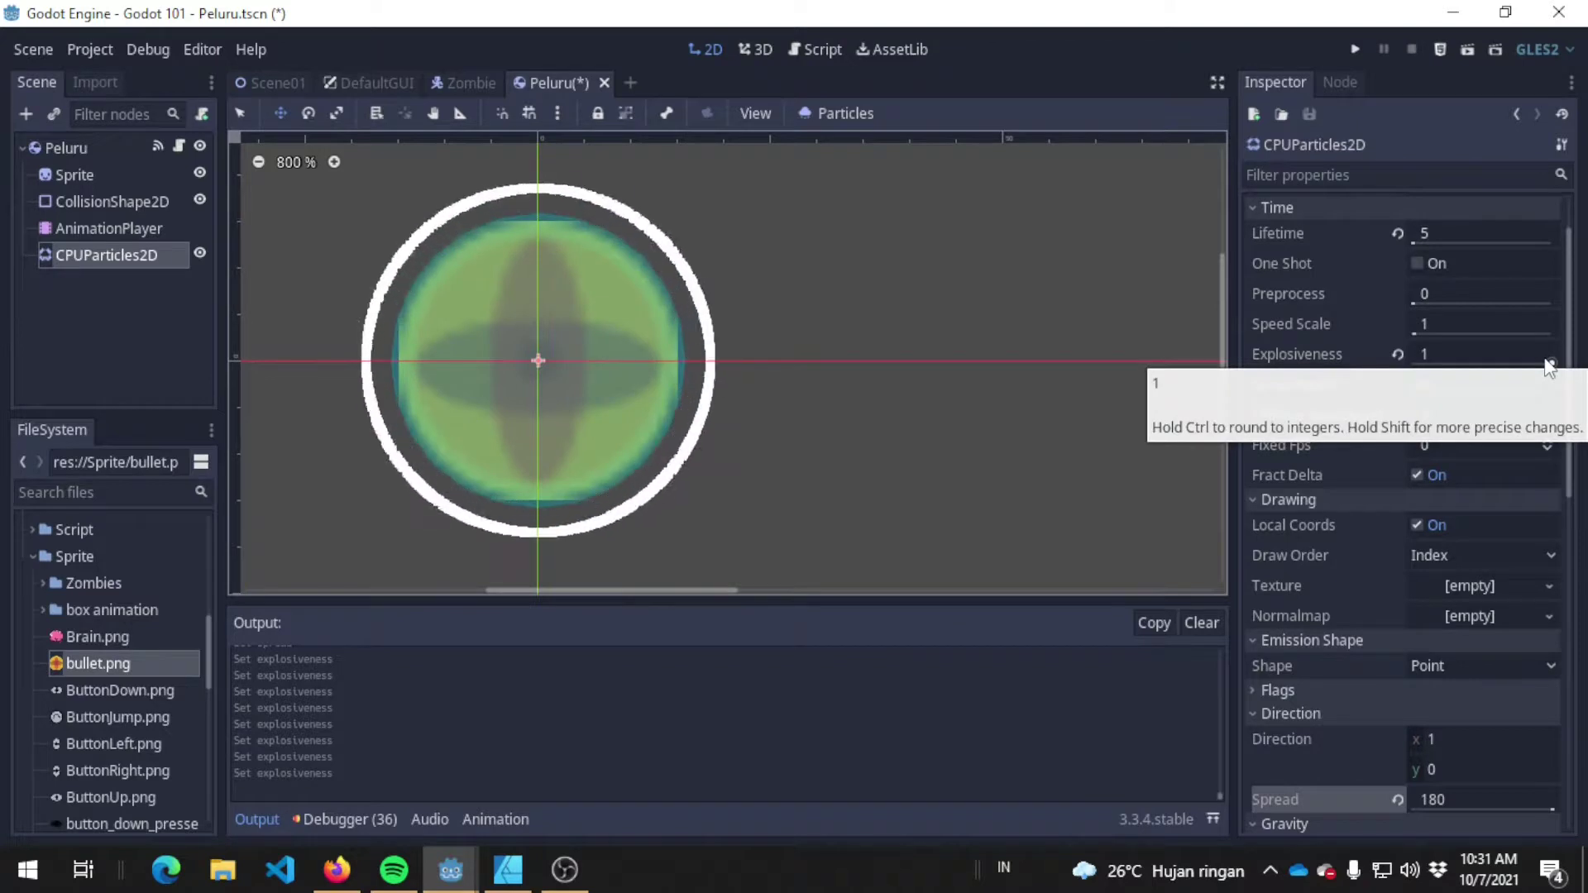
{"action": "left_click_drag", "start_coordinate": [1552, 363], "coordinate": [1472, 365]}
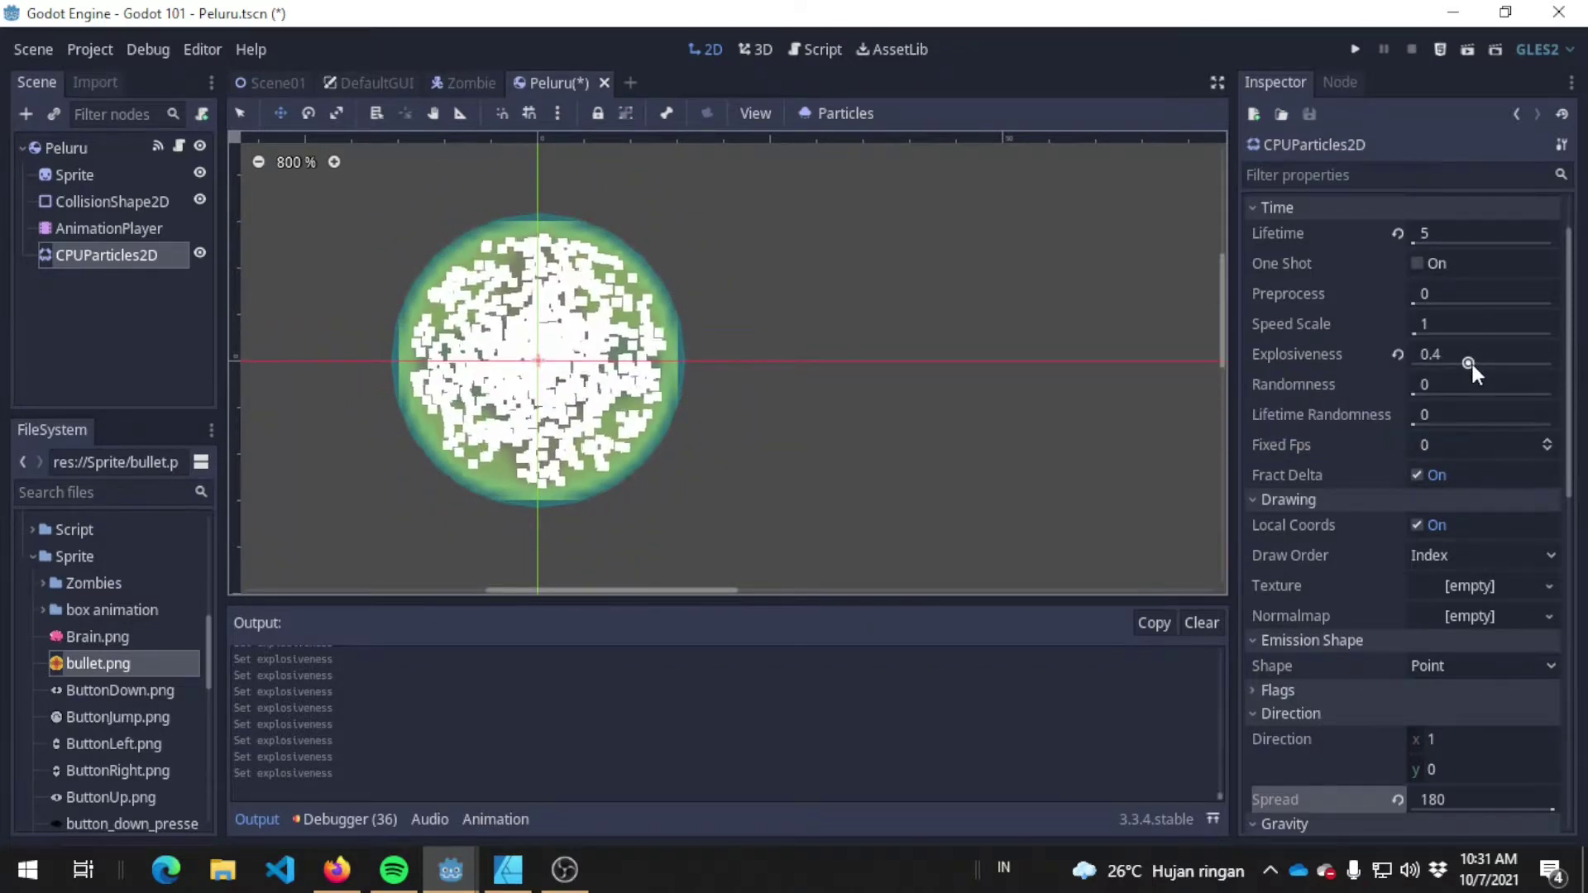
Step: Narrow the CPUParticles2D spread to 15
{"action": "scroll", "coordinate": [1446, 501], "scroll_direction": "down", "scroll_amount": 5}
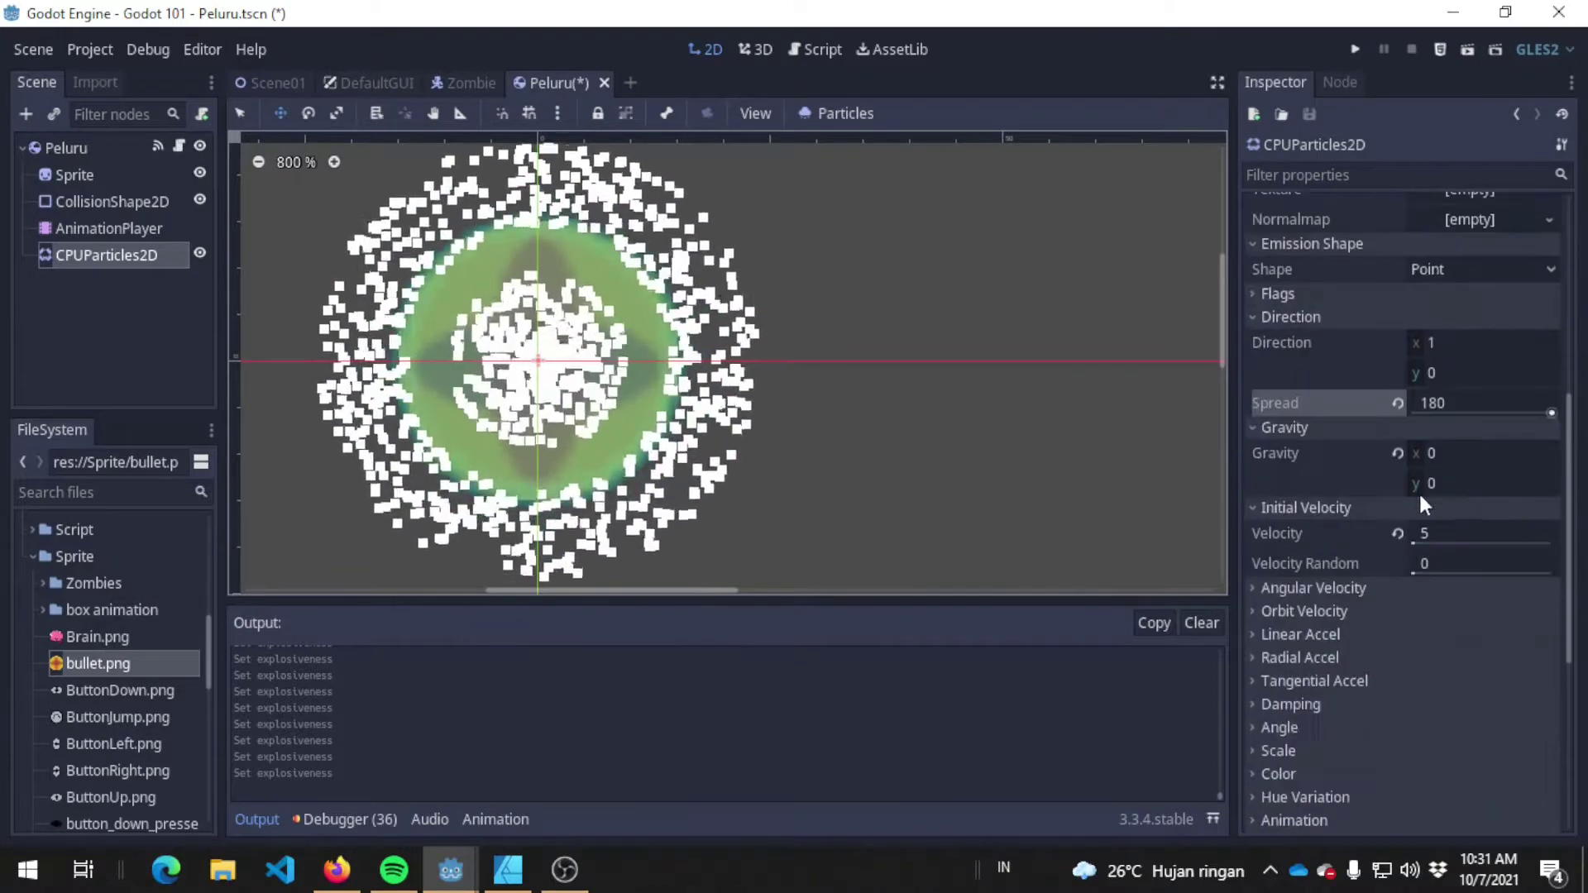
{"action": "scroll", "coordinate": [914, 424], "scroll_direction": "down", "scroll_amount": 2}
{"action": "middle_click_drag", "start_coordinate": [915, 419], "coordinate": [775, 377]}
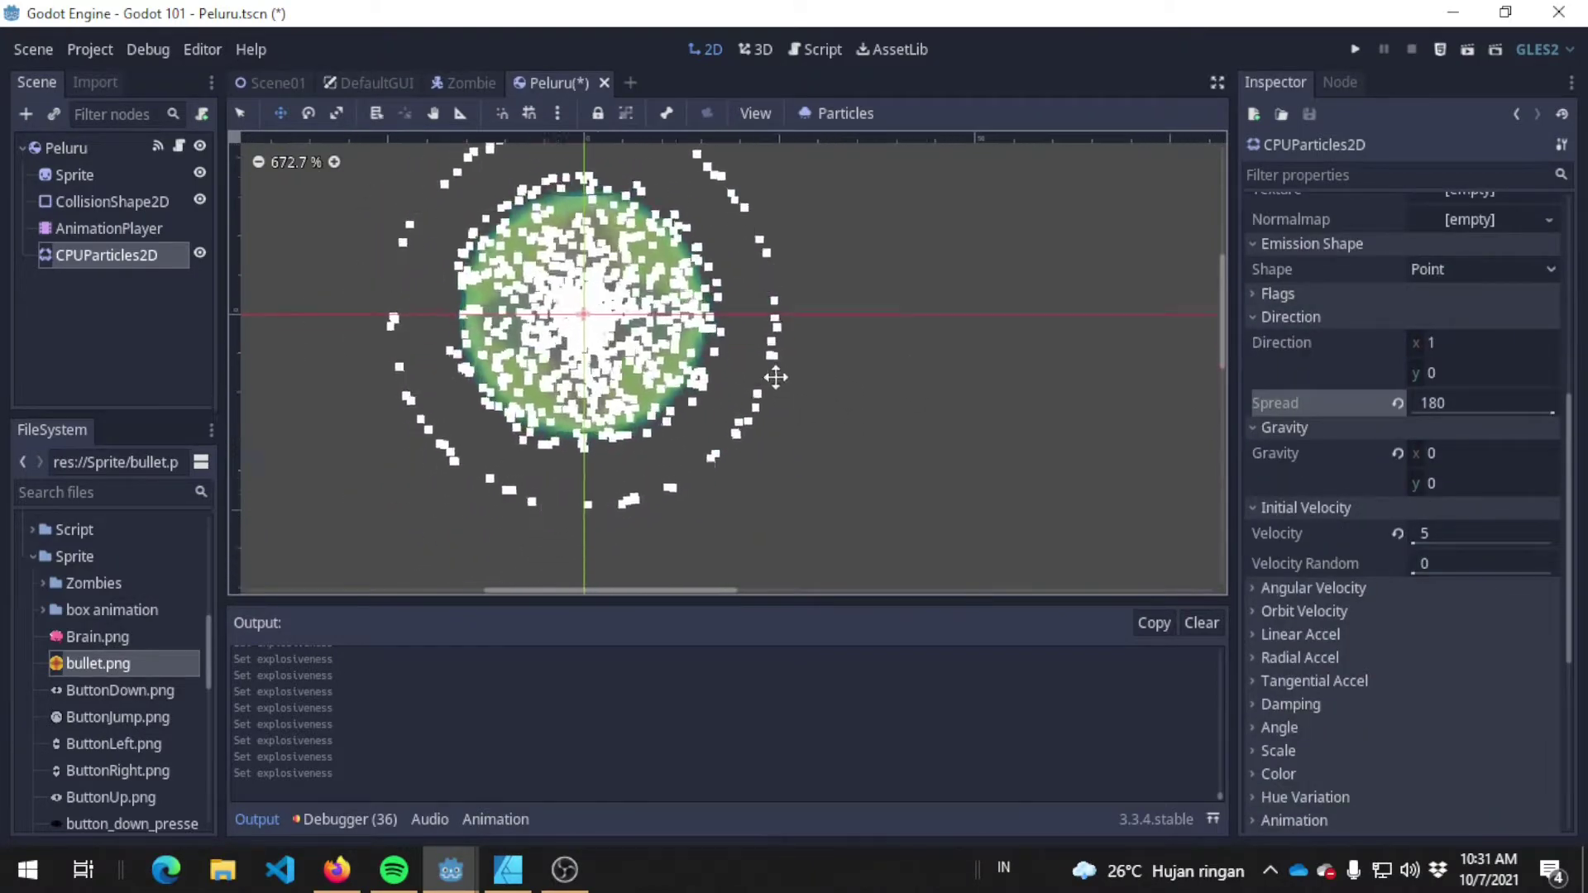
{"action": "scroll", "coordinate": [683, 356], "scroll_direction": "up", "scroll_amount": 1}
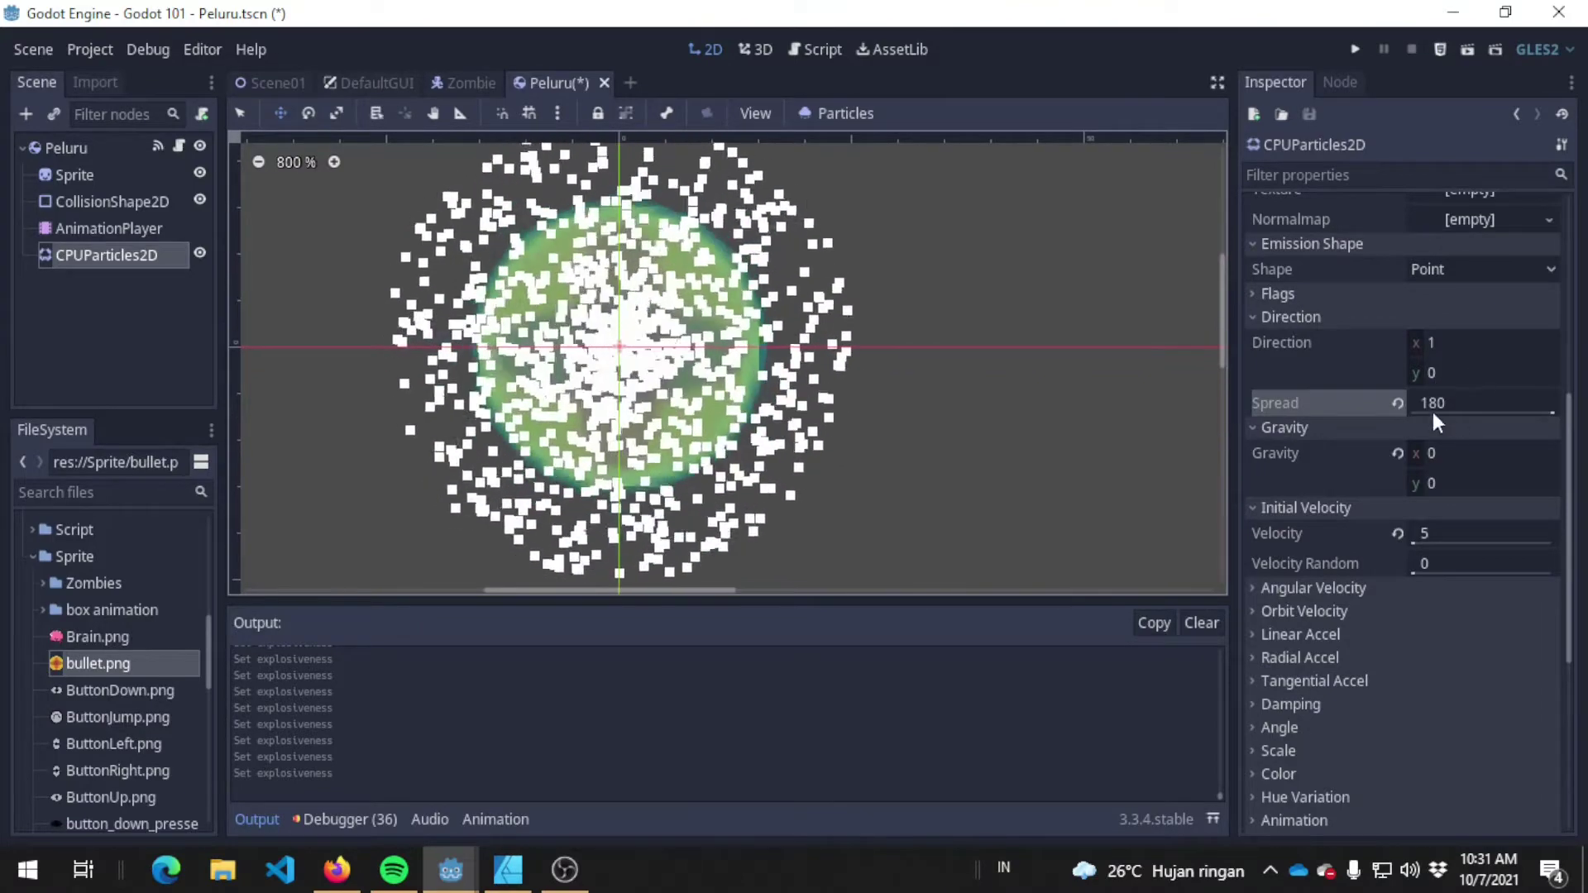
{"action": "left_click_drag", "start_coordinate": [1553, 412], "coordinate": [1430, 414]}
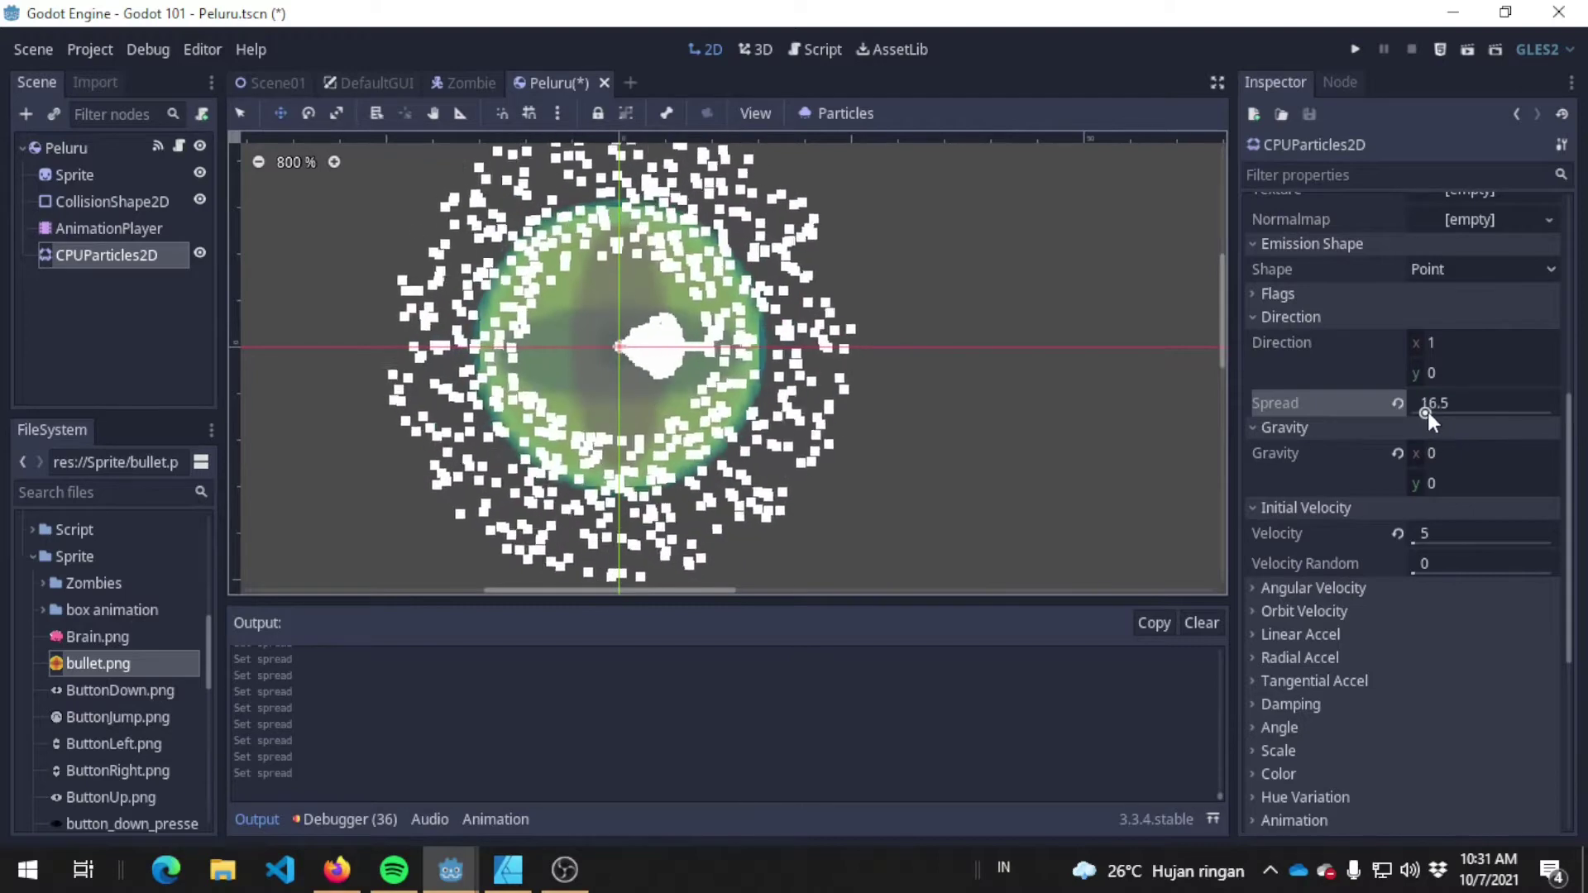
{"action": "left_click", "coordinate": [1427, 412]}
{"action": "type", "text": "15"}
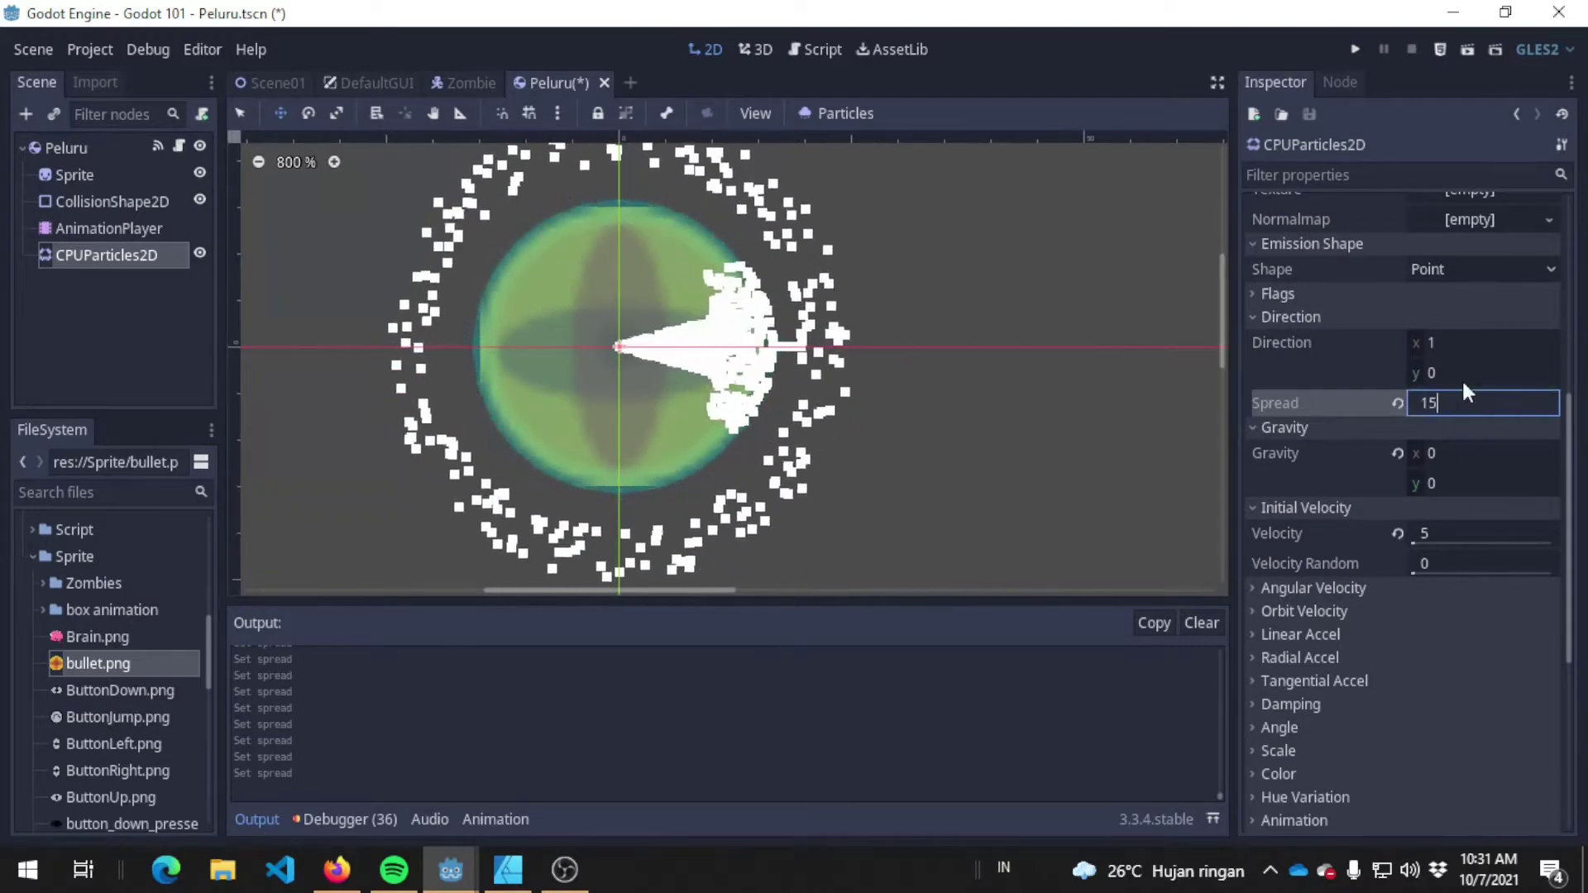
{"action": "key", "text": "Return"}
{"action": "scroll", "coordinate": [1466, 356], "scroll_direction": "up", "scroll_amount": 2}
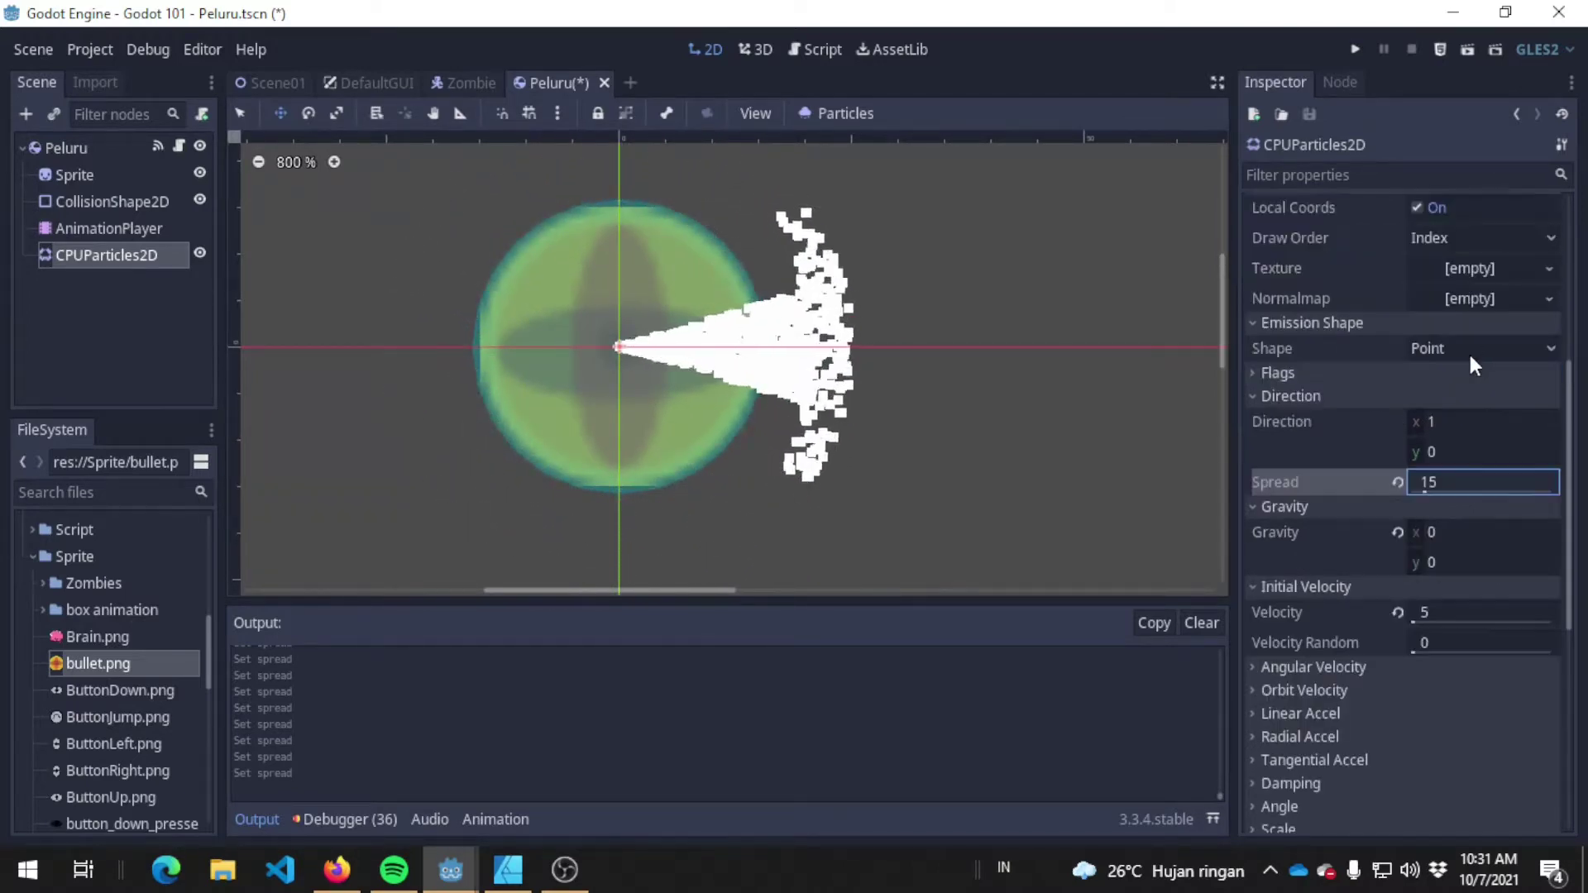
{"action": "scroll", "coordinate": [1470, 358], "scroll_direction": "down", "scroll_amount": 2}
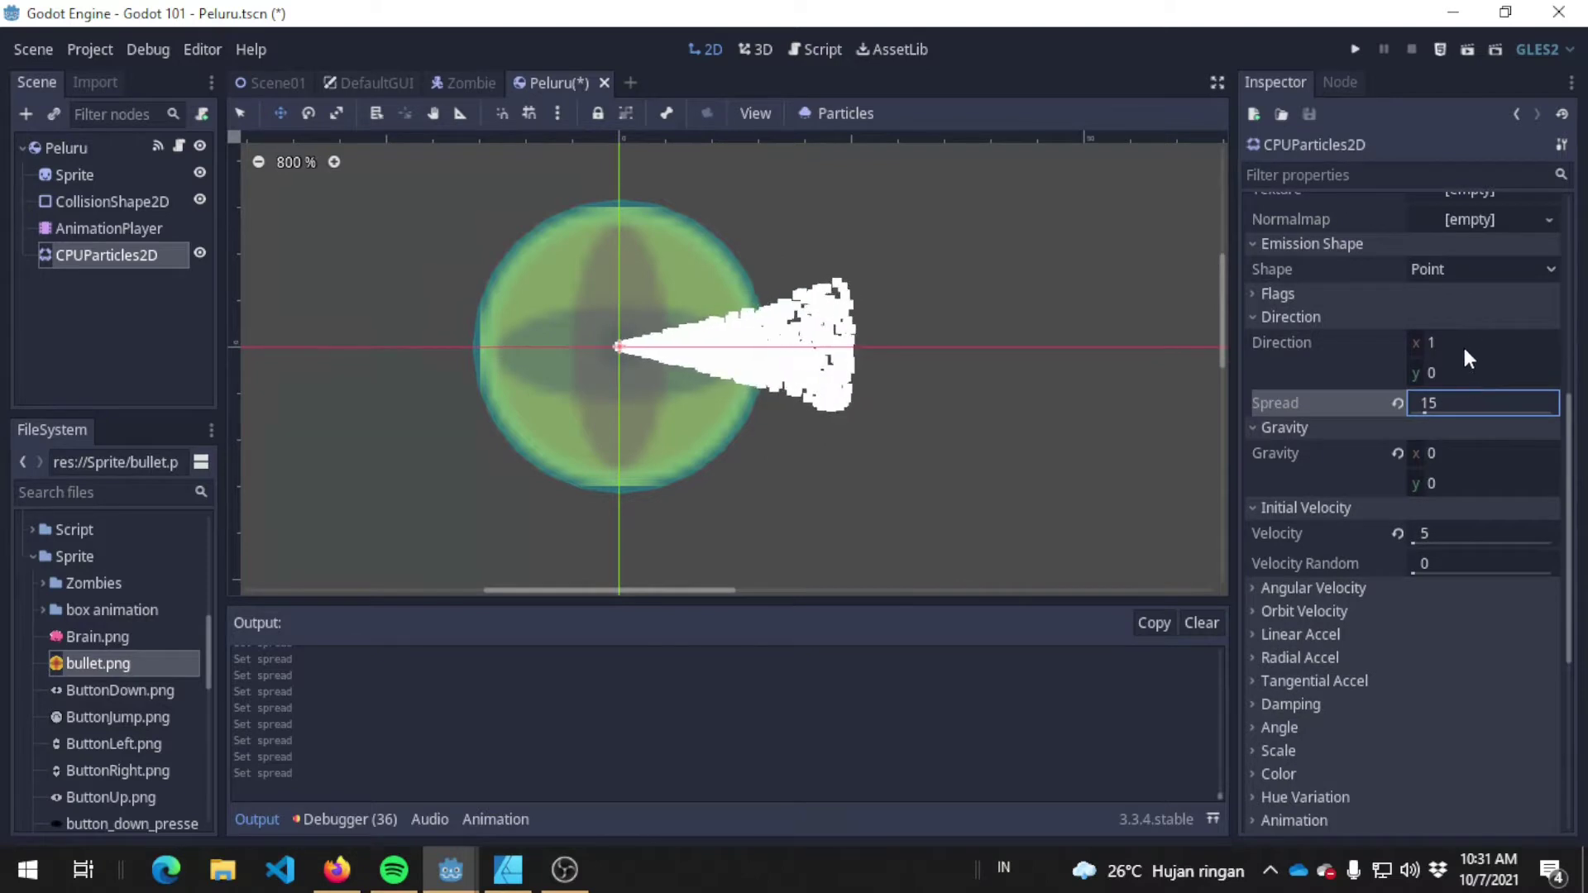
Step: Set the CPUParticles2D direction to x 2 and y 3
{"action": "left_click", "coordinate": [1462, 344]}
{"action": "type", "text": "2"}
{"action": "key", "text": "Tab"}
{"action": "type", "text": "3"}
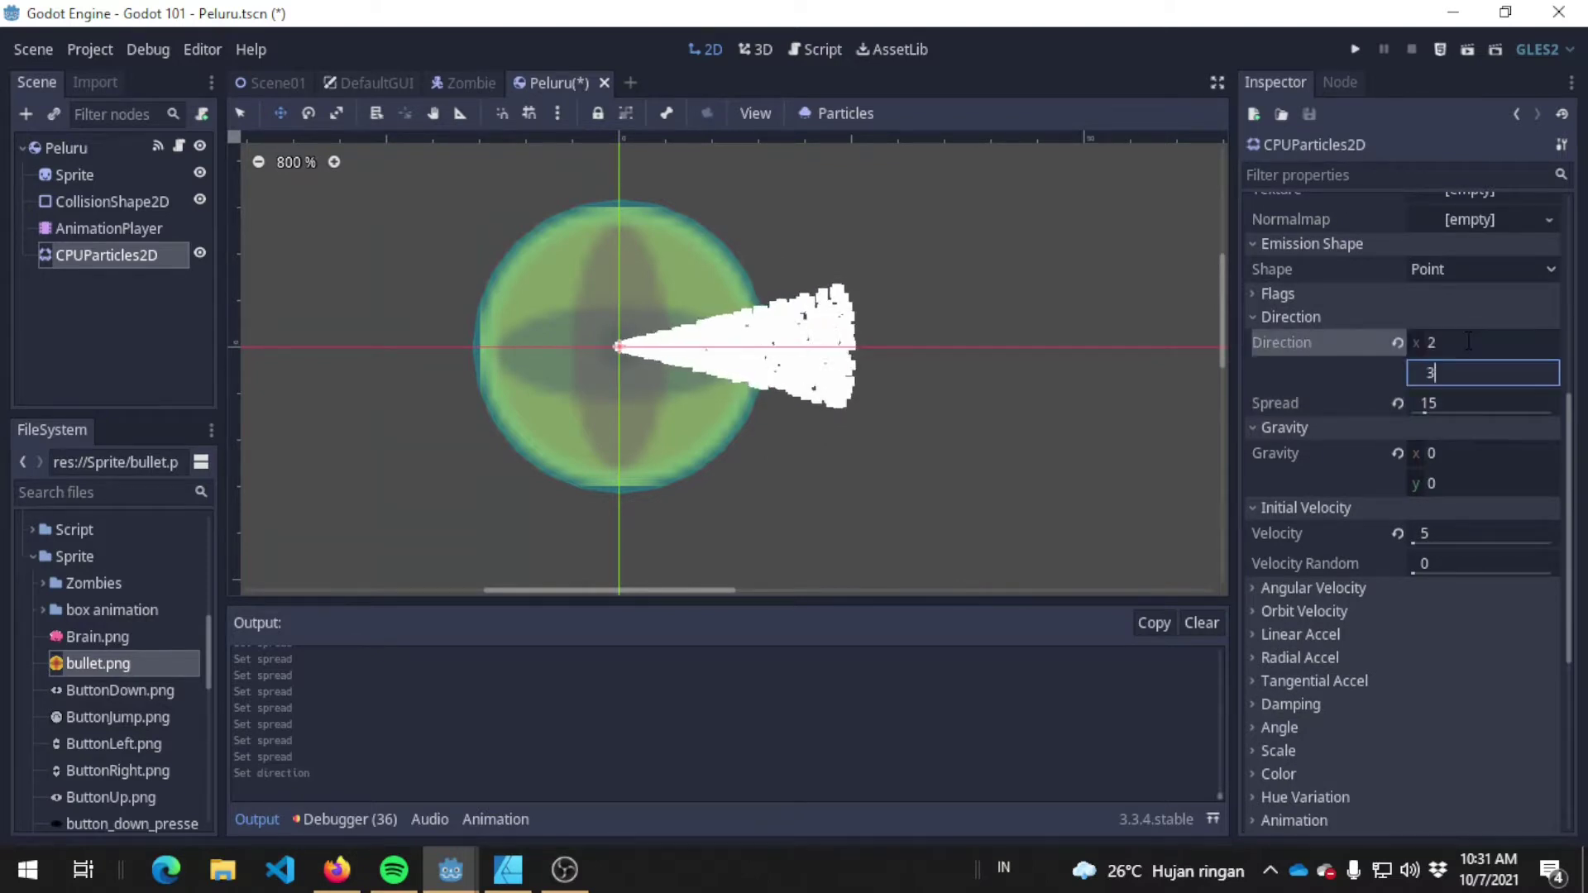
{"action": "key", "text": "Return"}
Step: Reverse the CPUParticles2D direction to x -2 and y -3
{"action": "left_click", "coordinate": [1482, 349]}
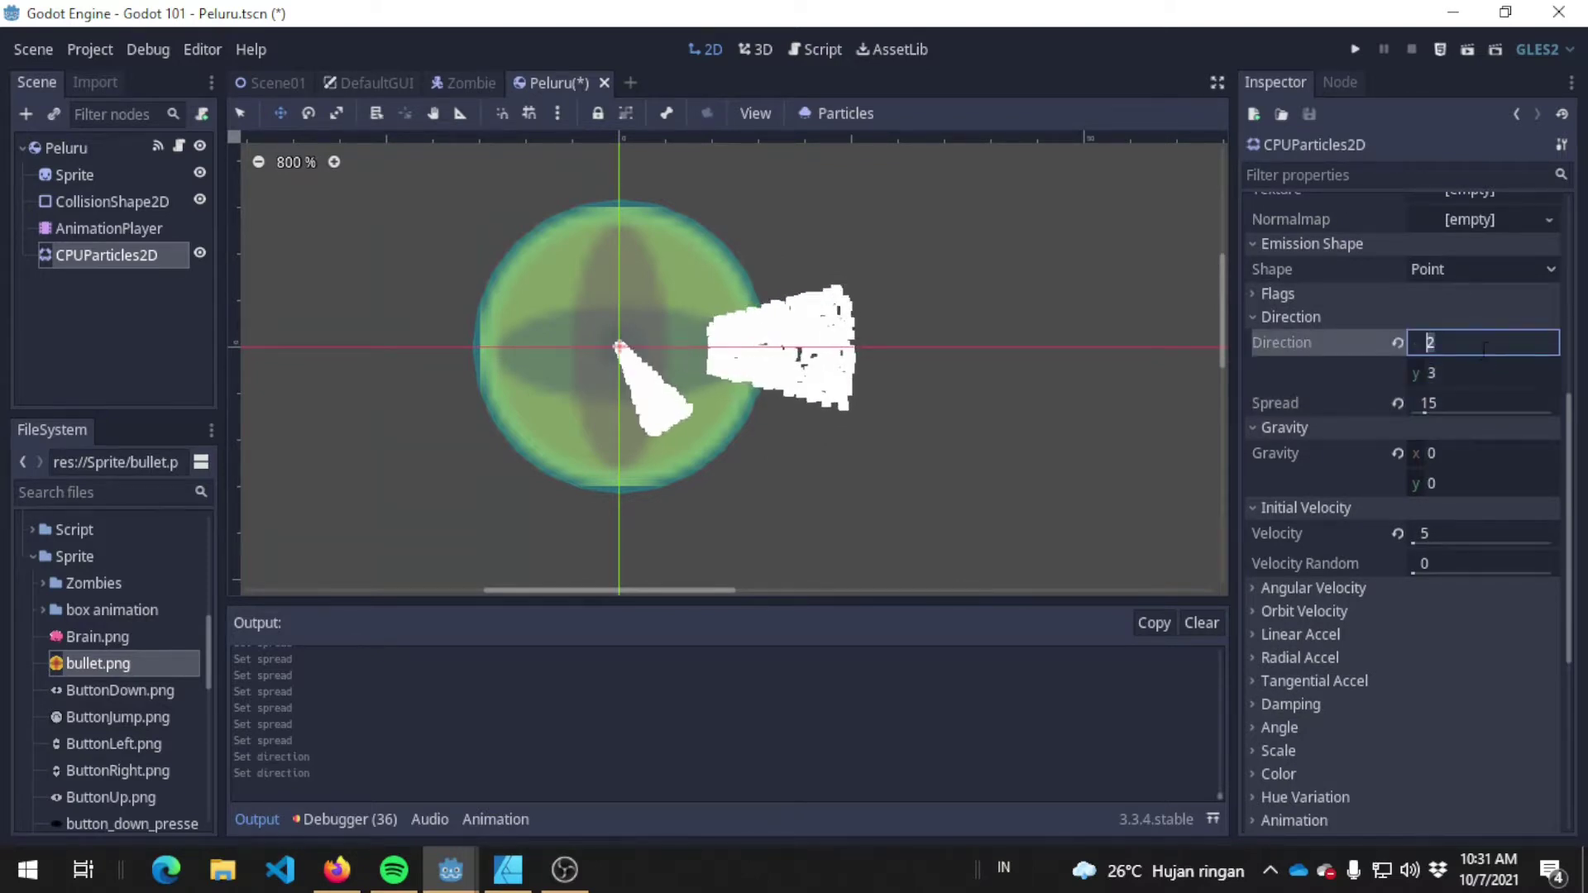
{"action": "type", "text": "-2"}
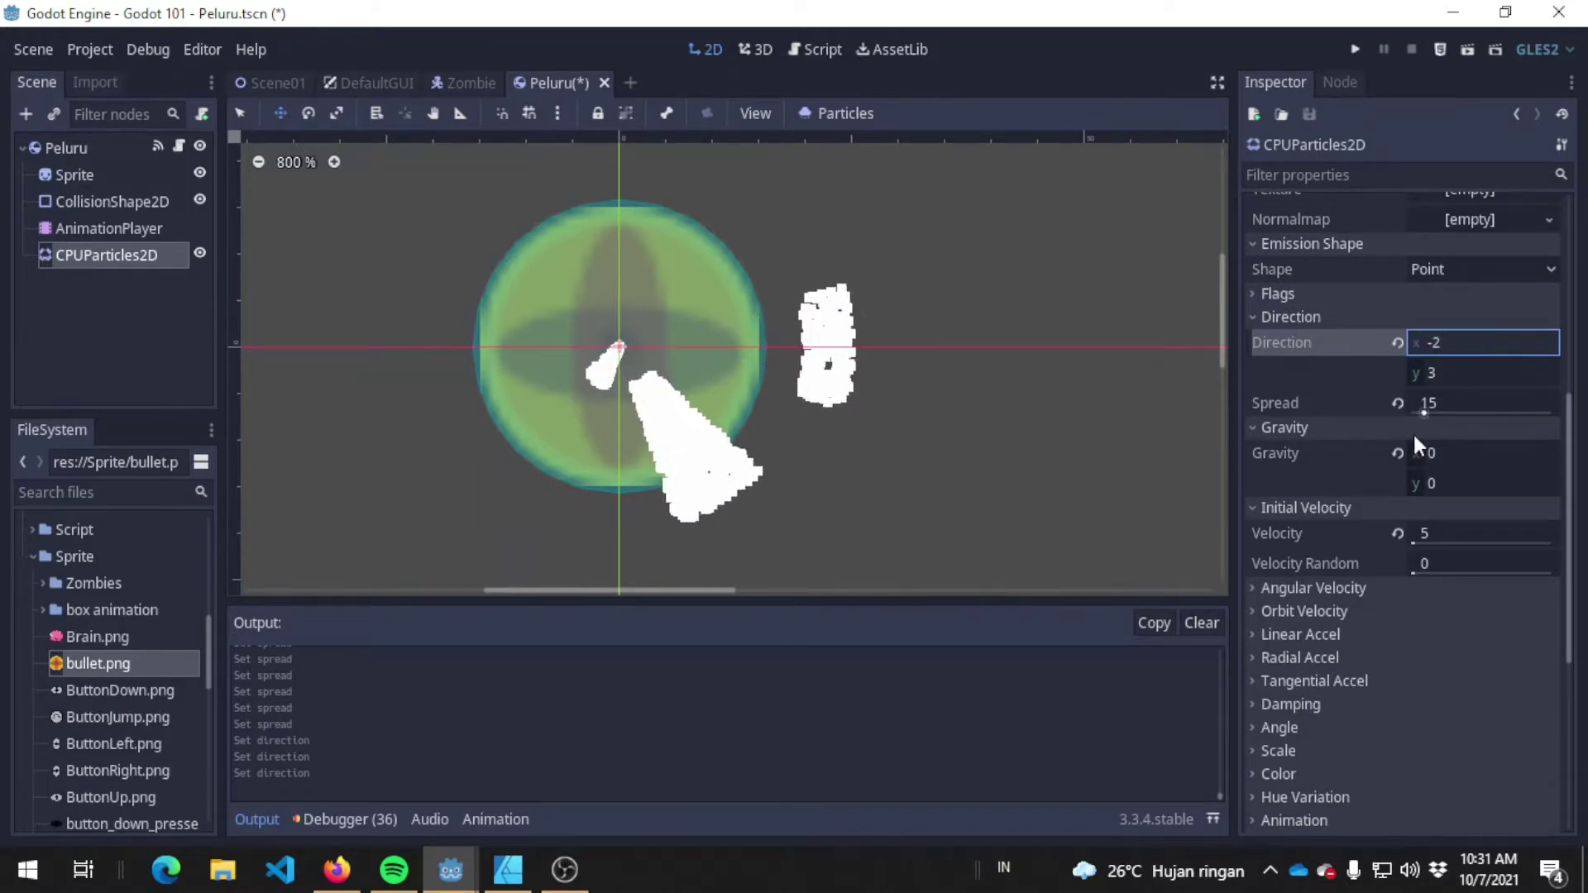
{"action": "left_click", "coordinate": [1499, 374]}
{"action": "type", "text": "-3"}
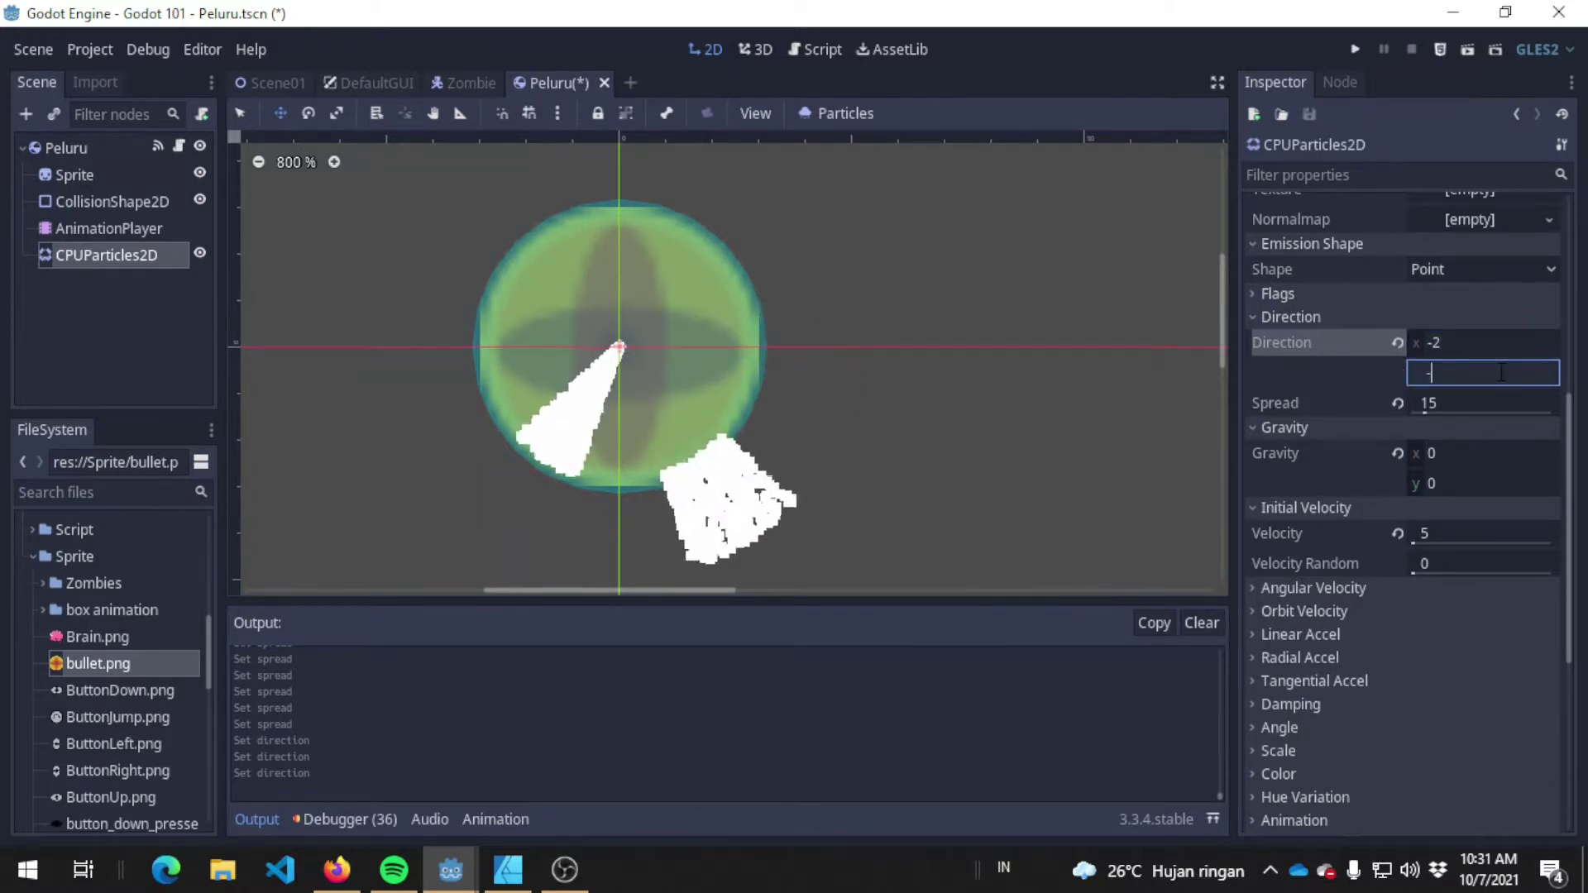
{"action": "key", "text": "Return"}
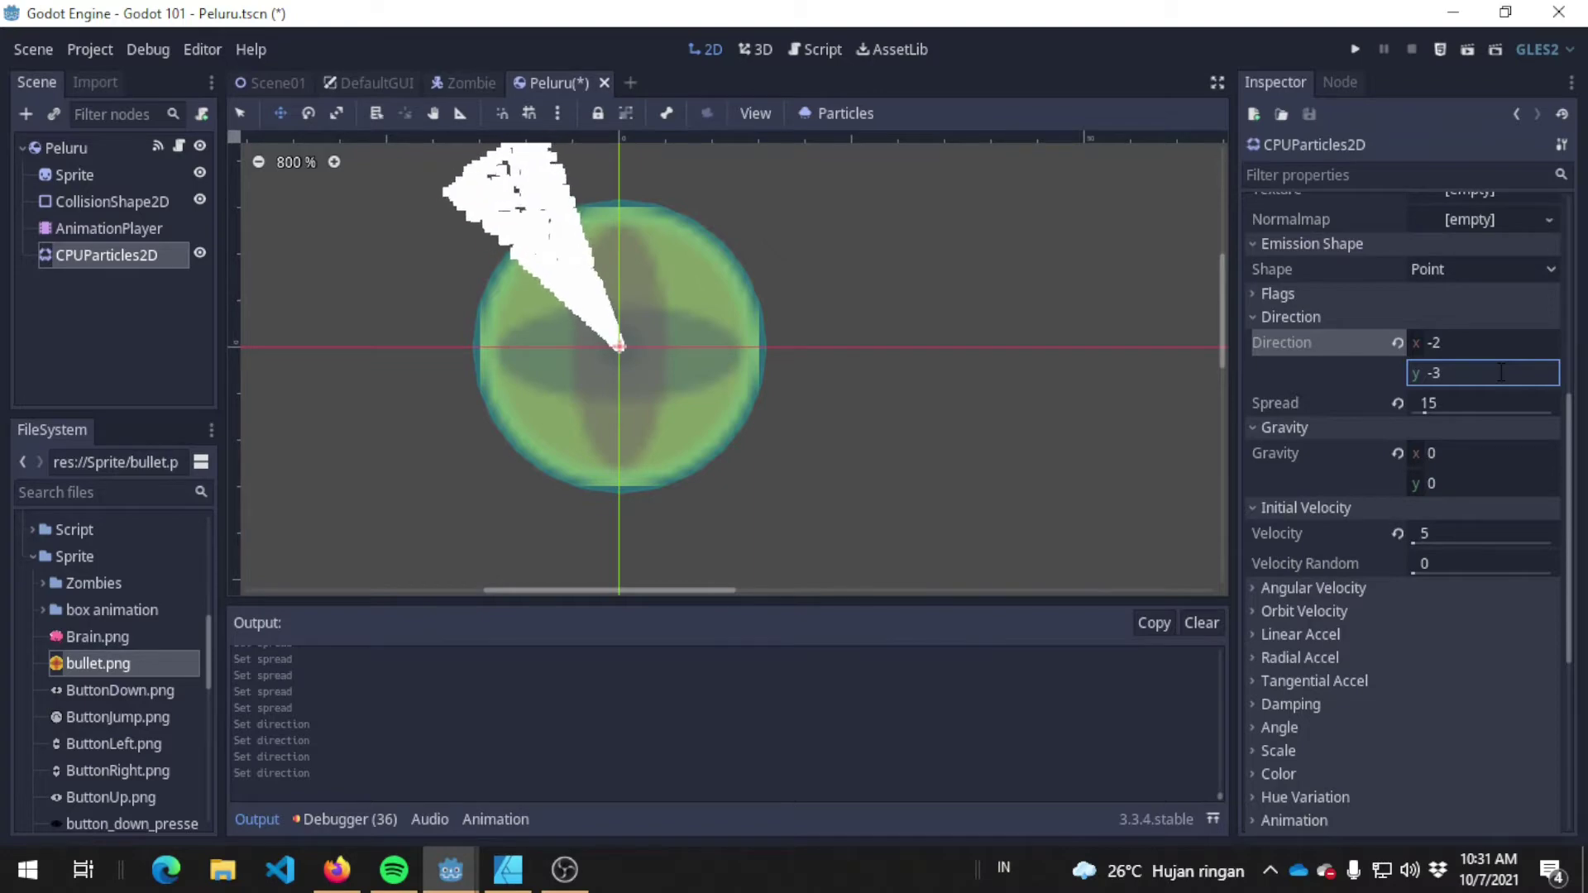
{"action": "scroll", "coordinate": [1501, 373], "scroll_direction": "up", "scroll_amount": 3}
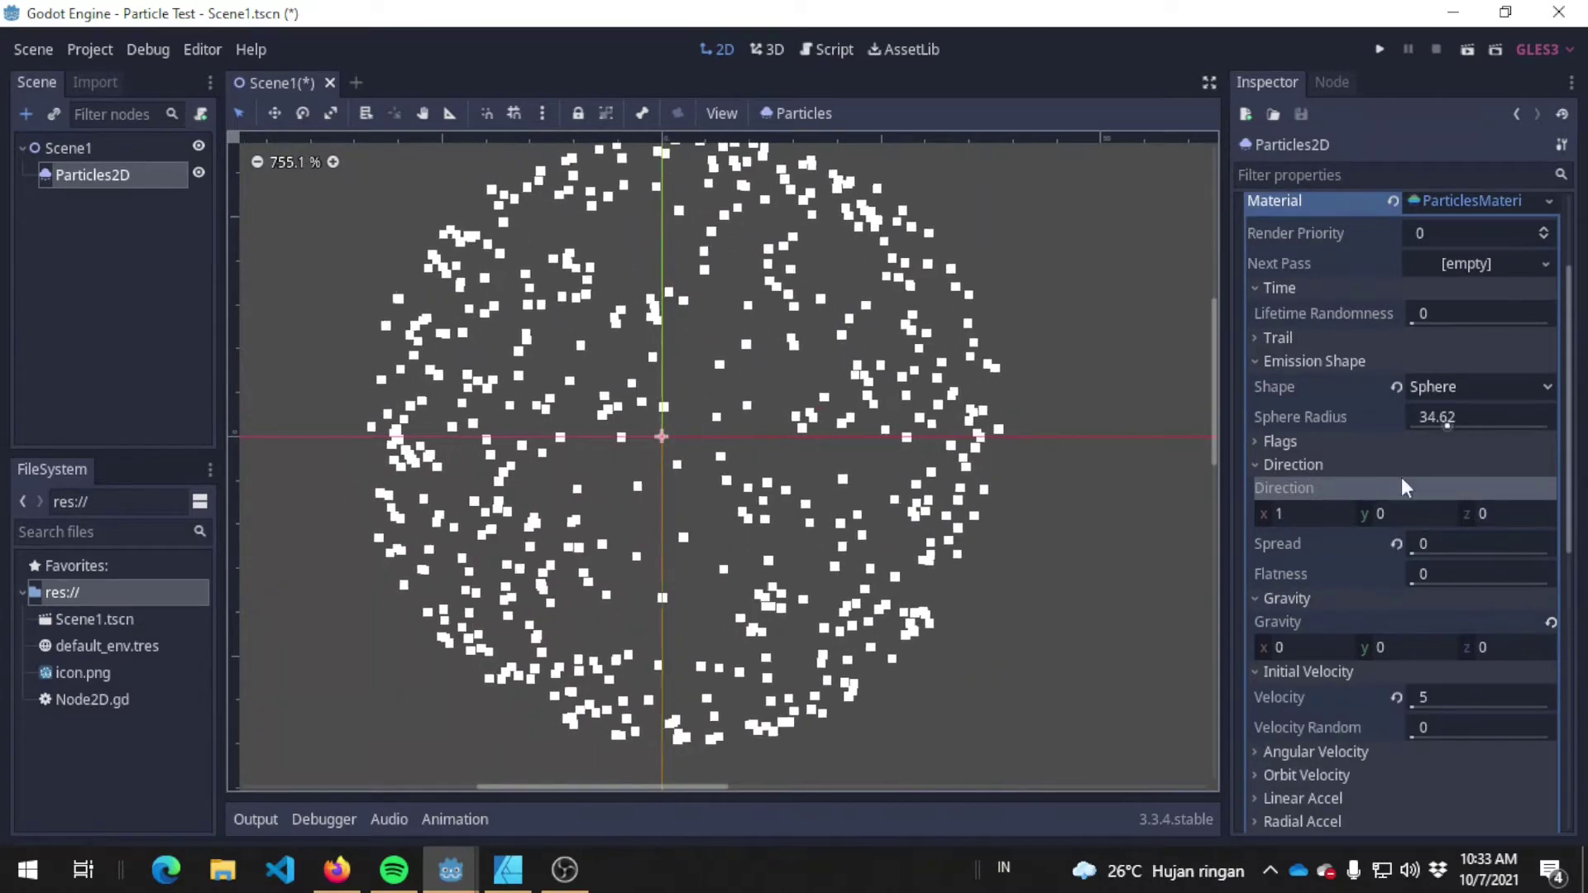
Step: Reset the initial velocity of the Particles2D process material in the Particle Test project to its default
{"action": "scroll", "coordinate": [1398, 488], "scroll_direction": "down", "scroll_amount": 3}
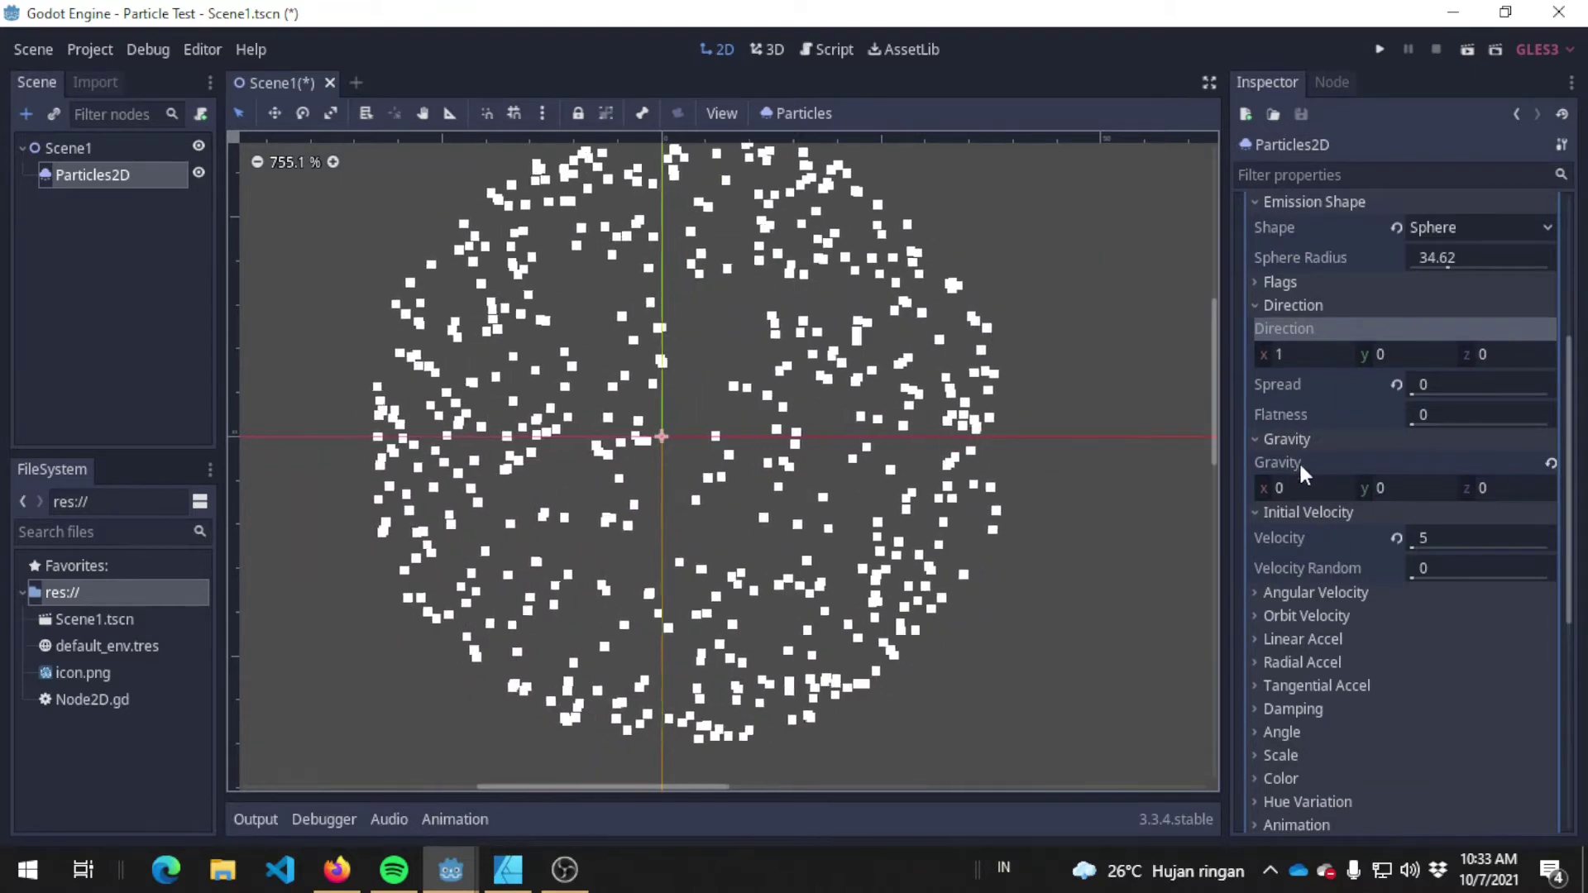
{"action": "left_click", "coordinate": [1396, 538]}
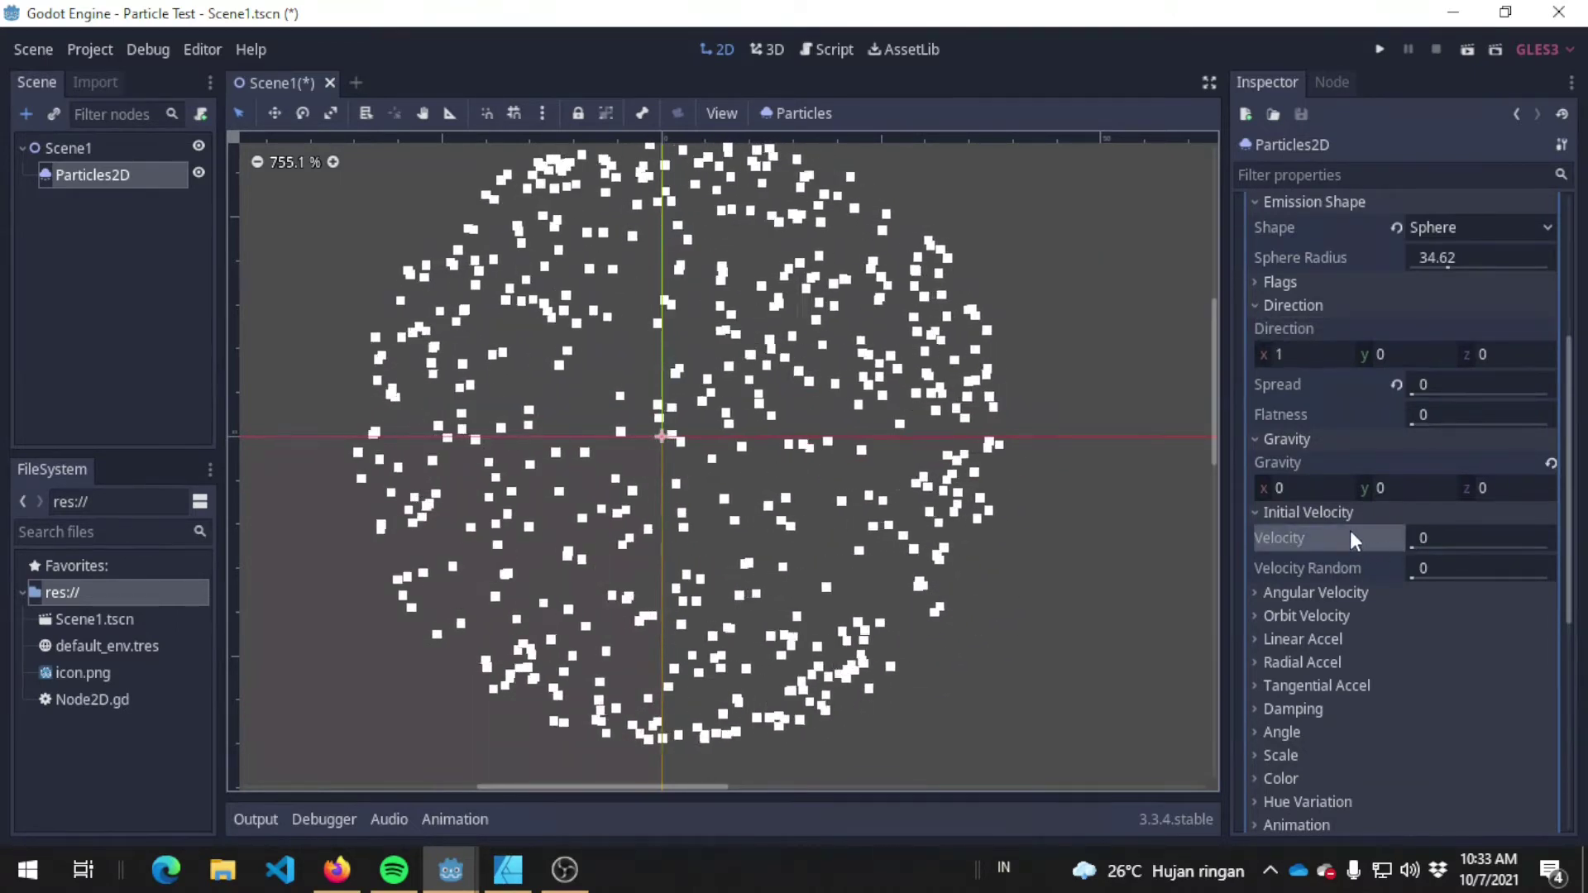
{"action": "middle_click_drag", "start_coordinate": [910, 430], "coordinate": [940, 457]}
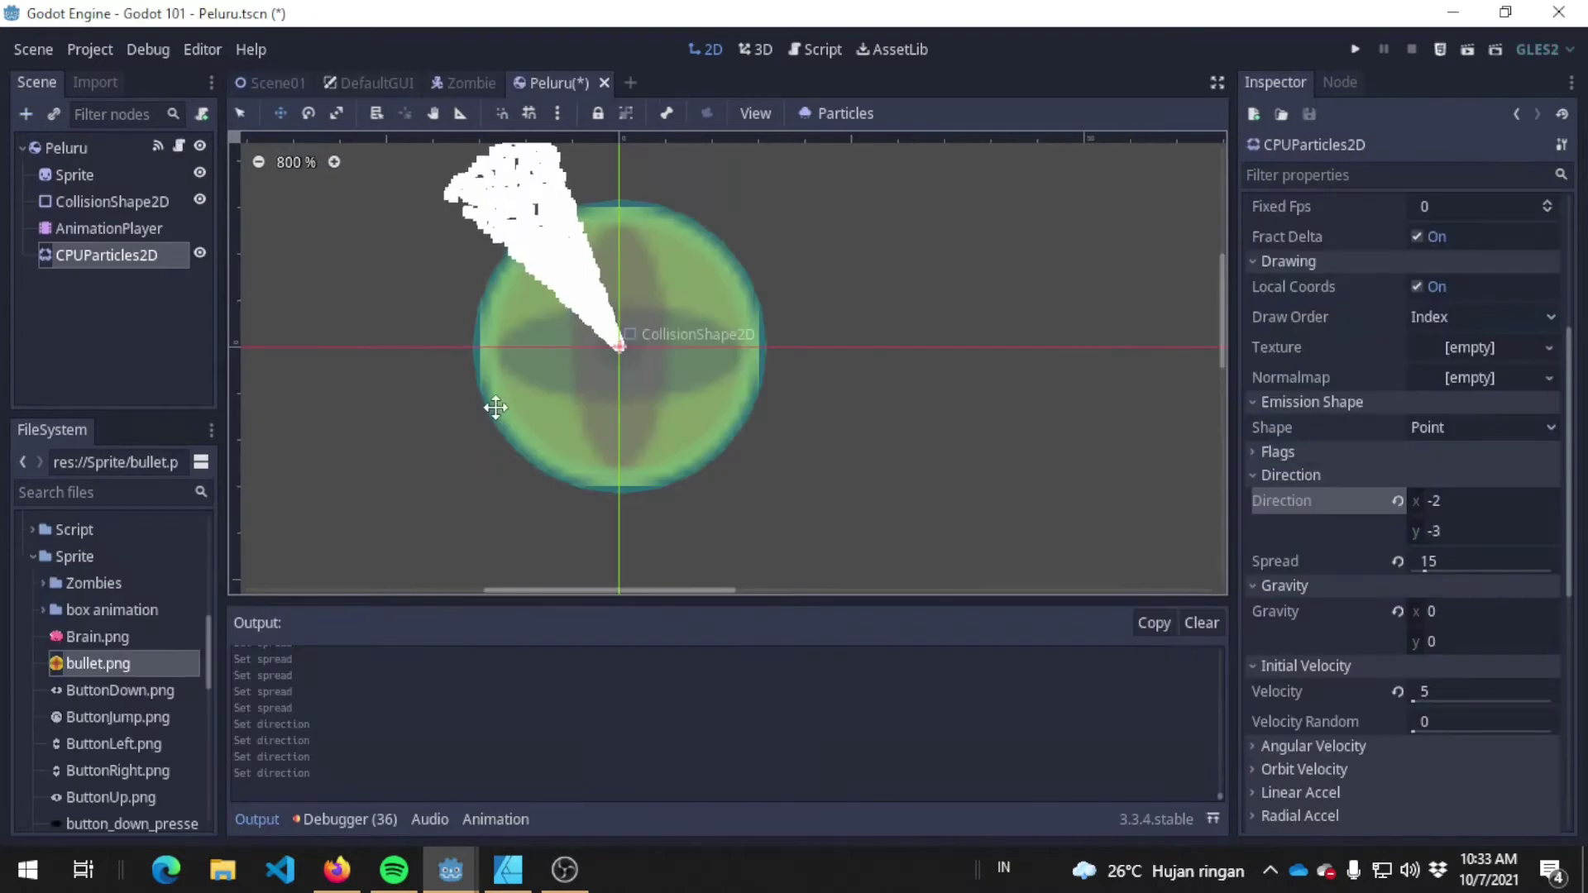
Step: Inspect the emission cone over the bullet and save the Peluru scene
{"action": "middle_click_drag", "start_coordinate": [503, 284], "coordinate": [585, 398]}
{"action": "middle_click_drag", "start_coordinate": [735, 399], "coordinate": [712, 335]}
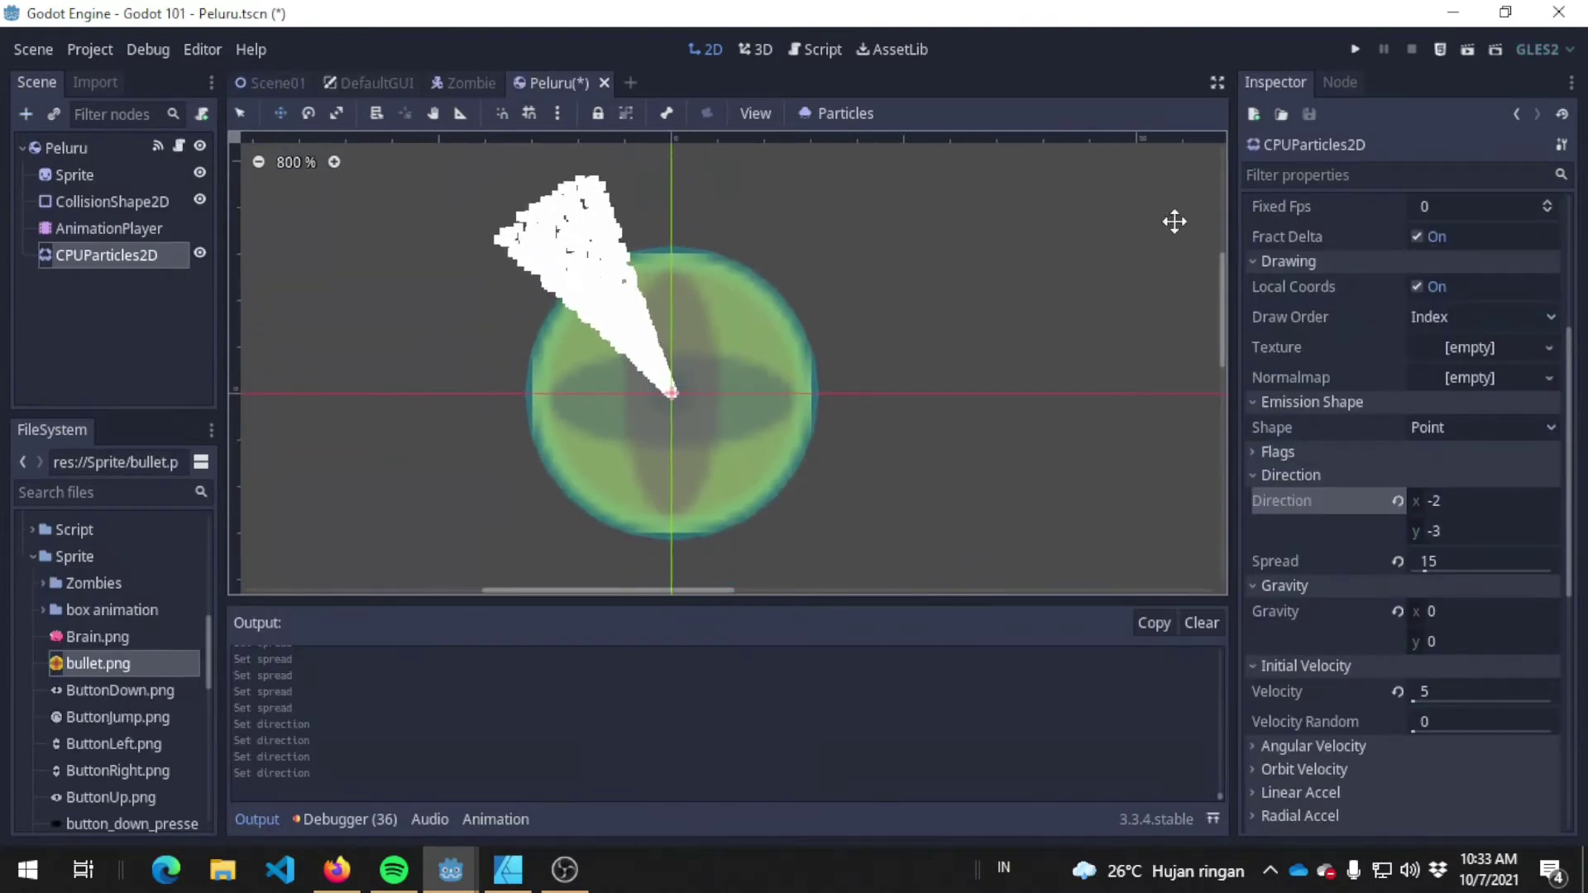
{"action": "key", "text": "ctrl+s"}
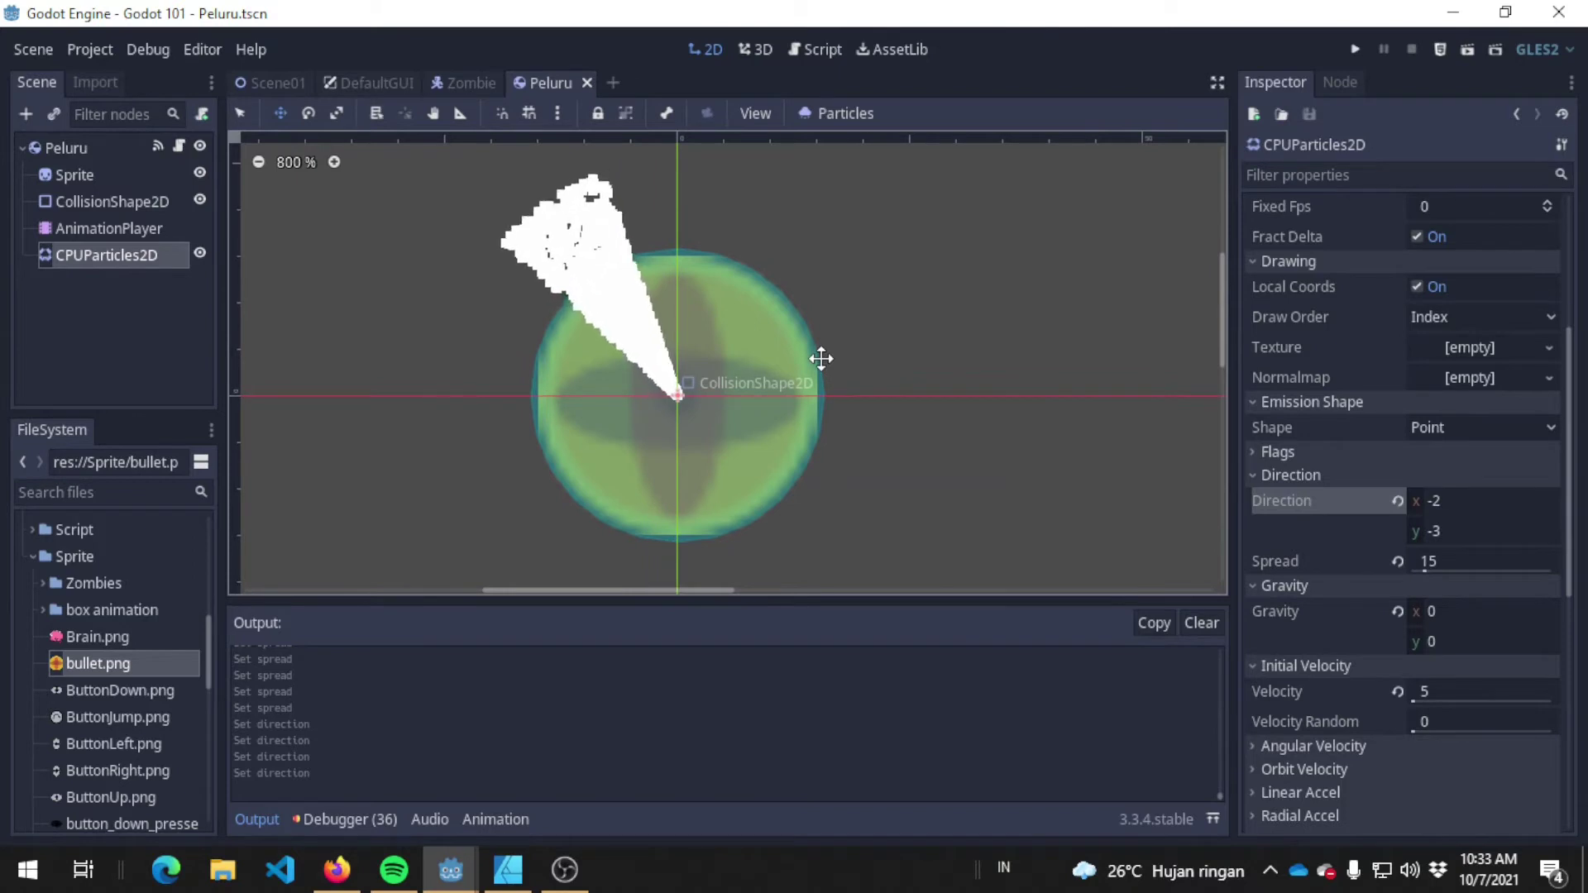